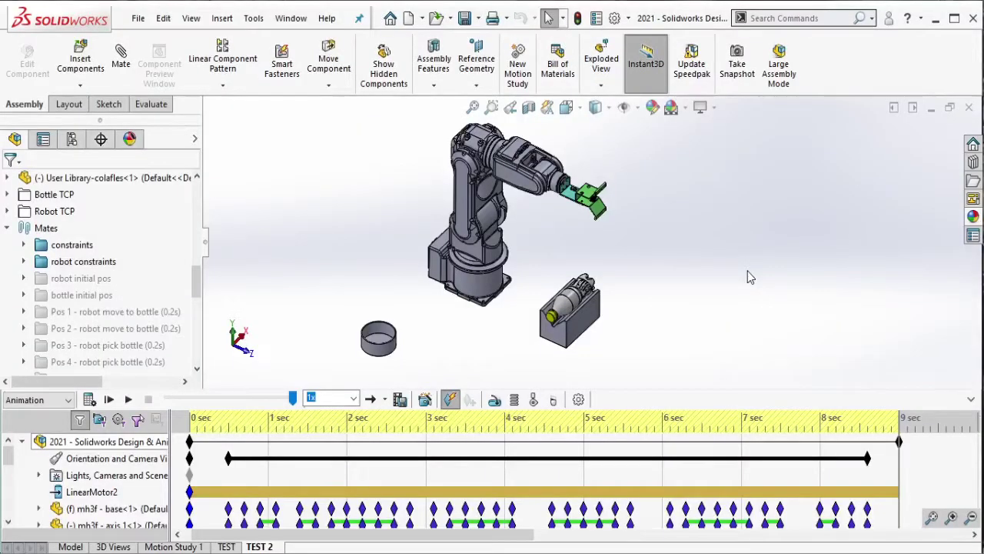
Step: Back in the assembly model, unsuppress the robot initial pos and bottle initial pos mate folders
{"action": "left_click", "coordinate": [71, 546]}
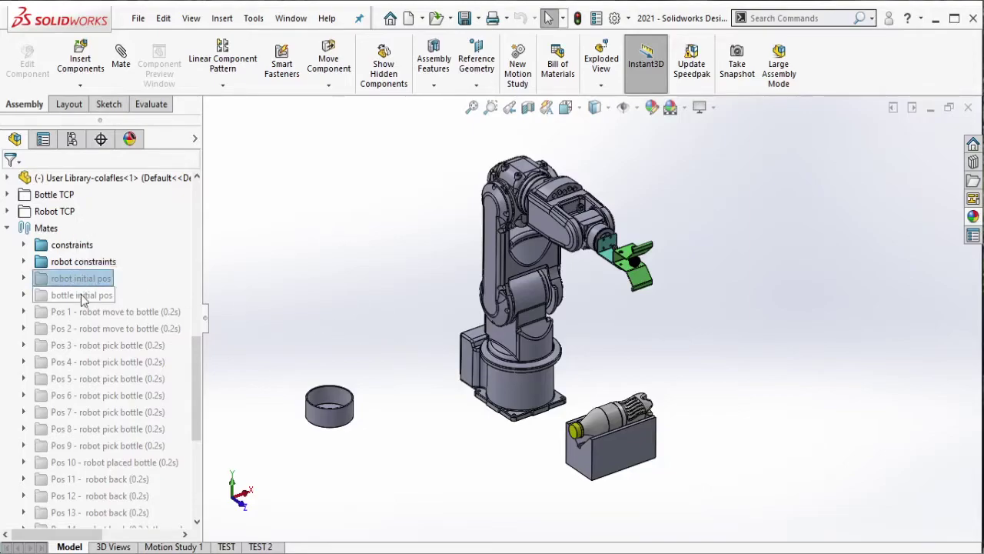
{"action": "left_click", "coordinate": [115, 248]}
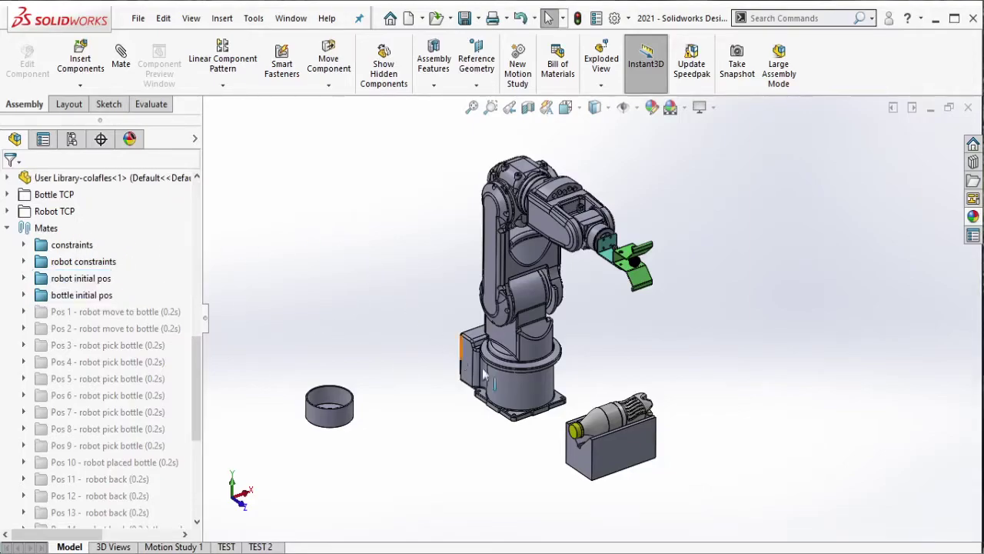
{"action": "middle_click_drag", "start_coordinate": [618, 315], "coordinate": [617, 196]}
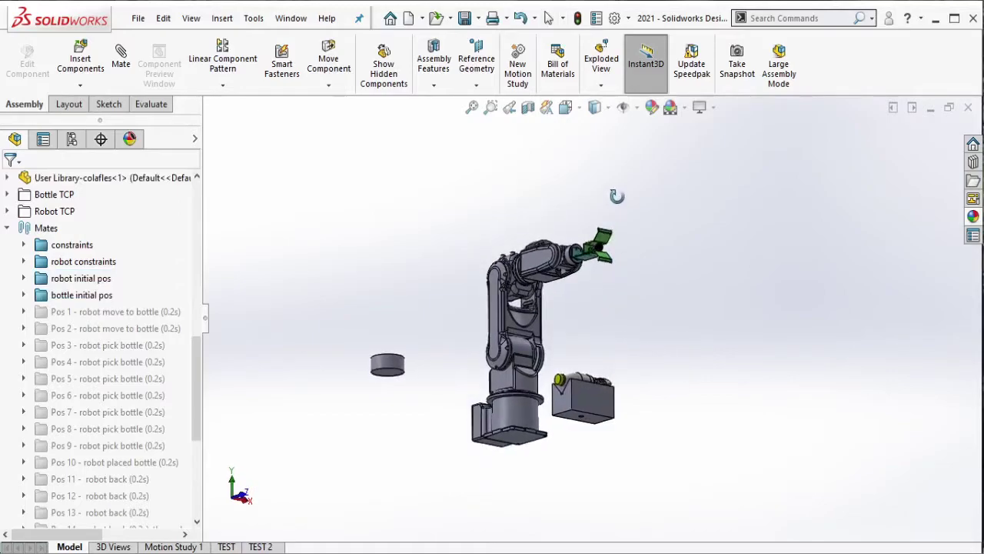
{"action": "key", "text": "Escape"}
Step: Insert a new empty part into the assembly and place it
{"action": "left_click", "coordinate": [82, 85]}
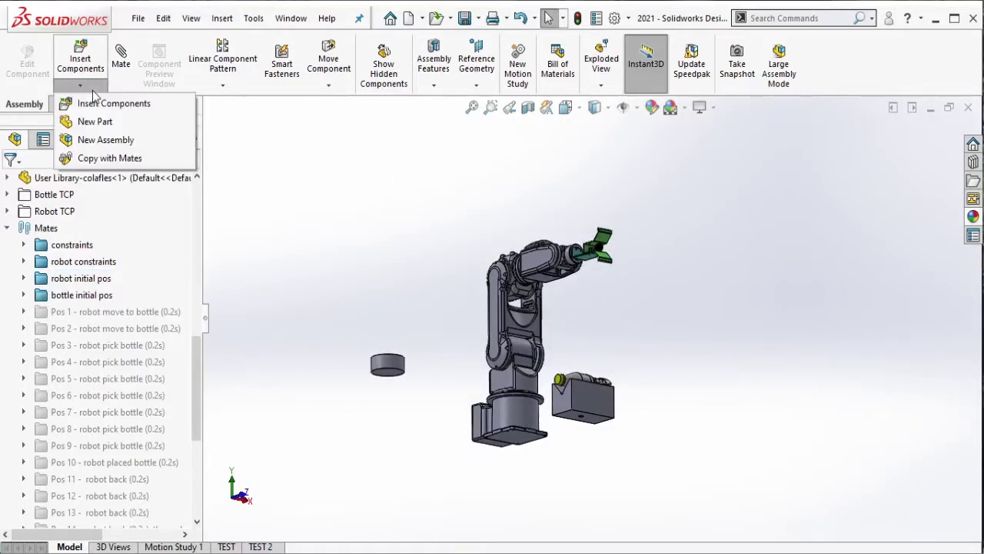
{"action": "left_click", "coordinate": [105, 125]}
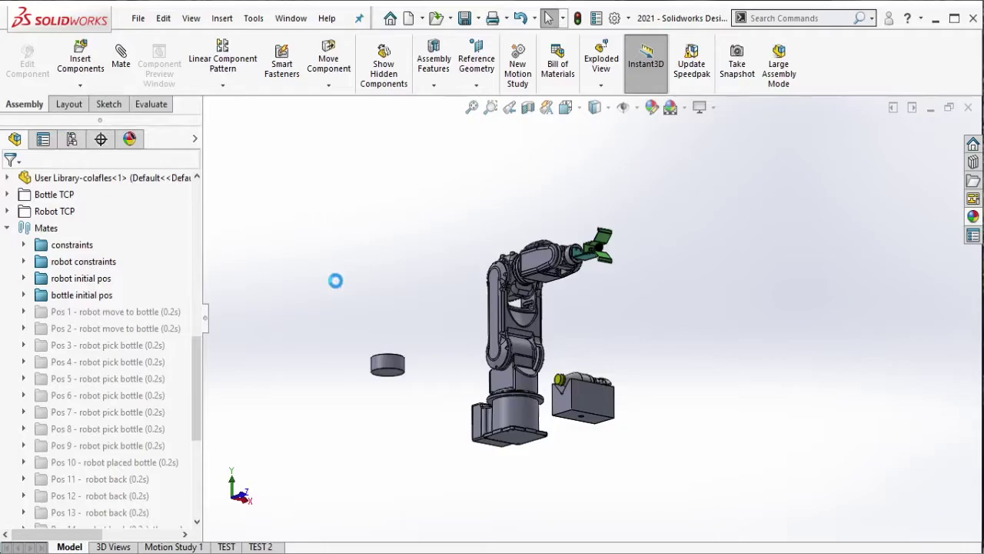
{"action": "left_click", "coordinate": [336, 282]}
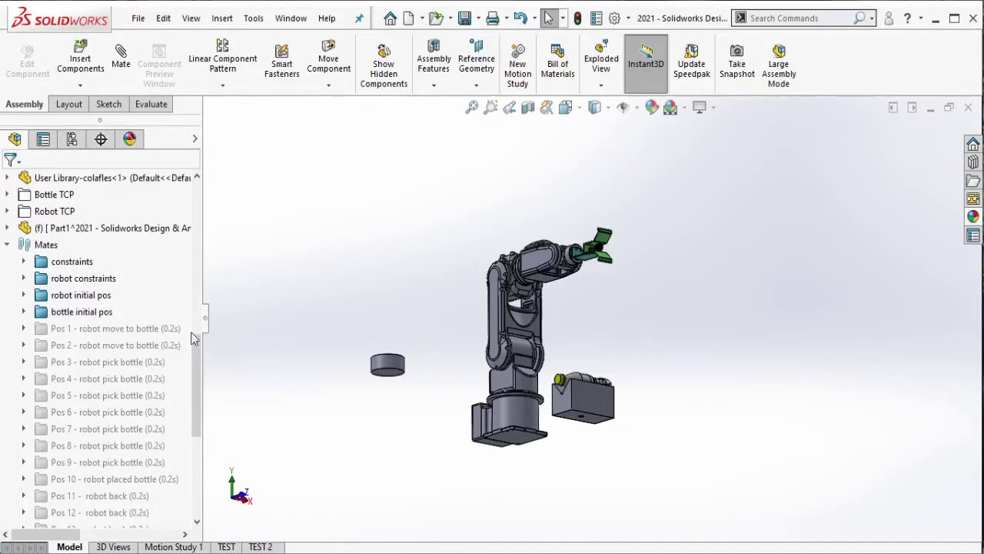
Step: Edit Part1 in place and start Sketch1 on the robot base's bottom face
{"action": "scroll", "coordinate": [194, 338], "scroll_direction": "up", "scroll_amount": 2}
{"action": "left_click", "coordinate": [185, 329]}
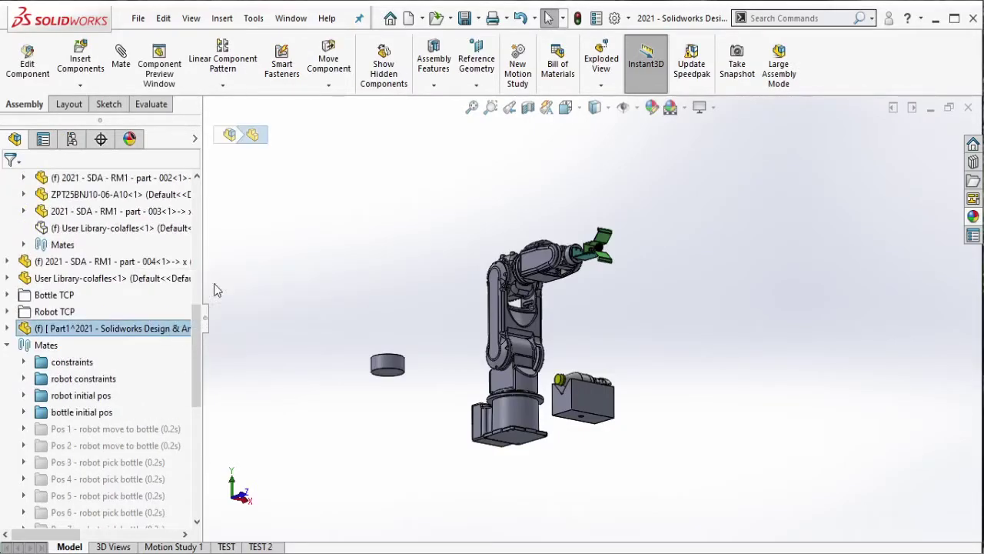
{"action": "scroll", "coordinate": [530, 437], "scroll_direction": "down", "scroll_amount": 3}
{"action": "left_click", "coordinate": [515, 420]}
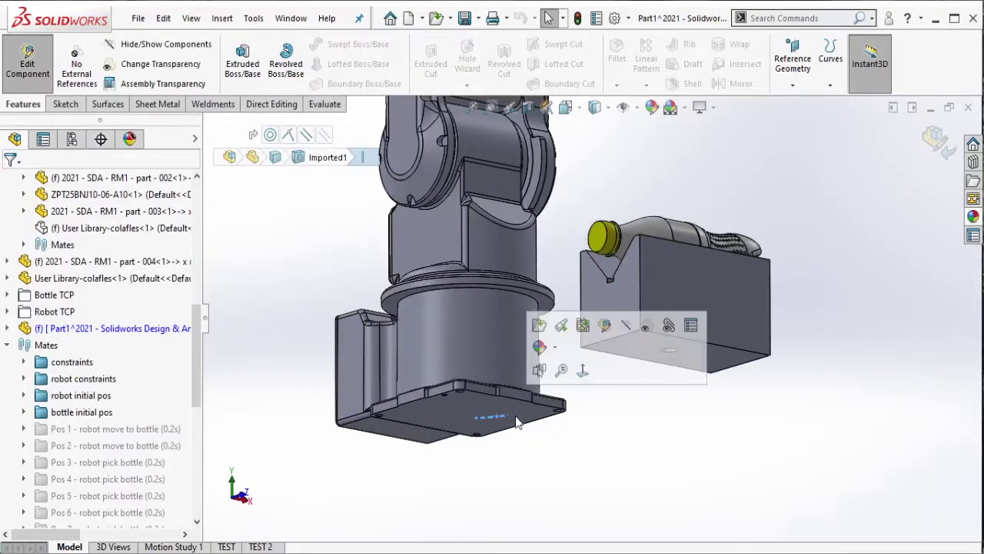
{"action": "left_click", "coordinate": [514, 419]}
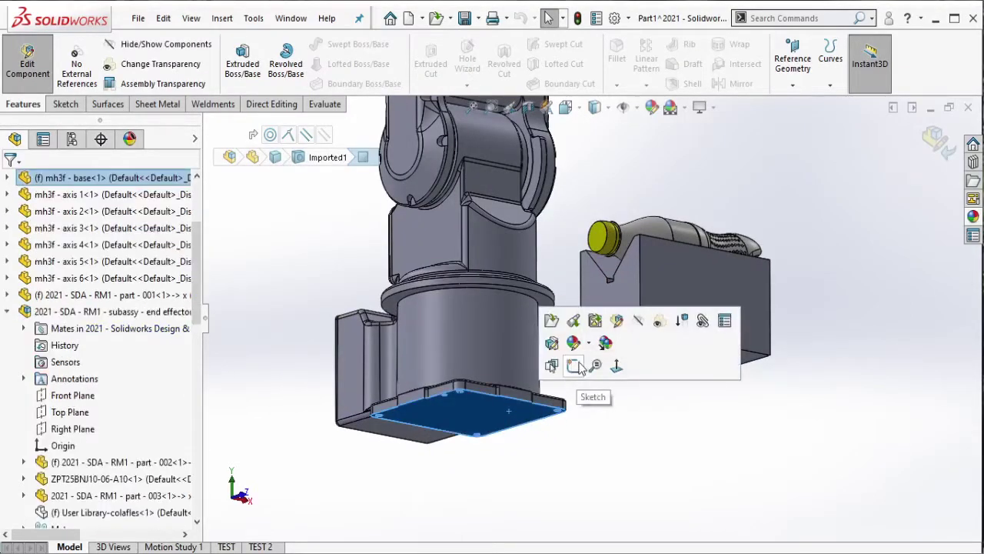
{"action": "left_click", "coordinate": [575, 366]}
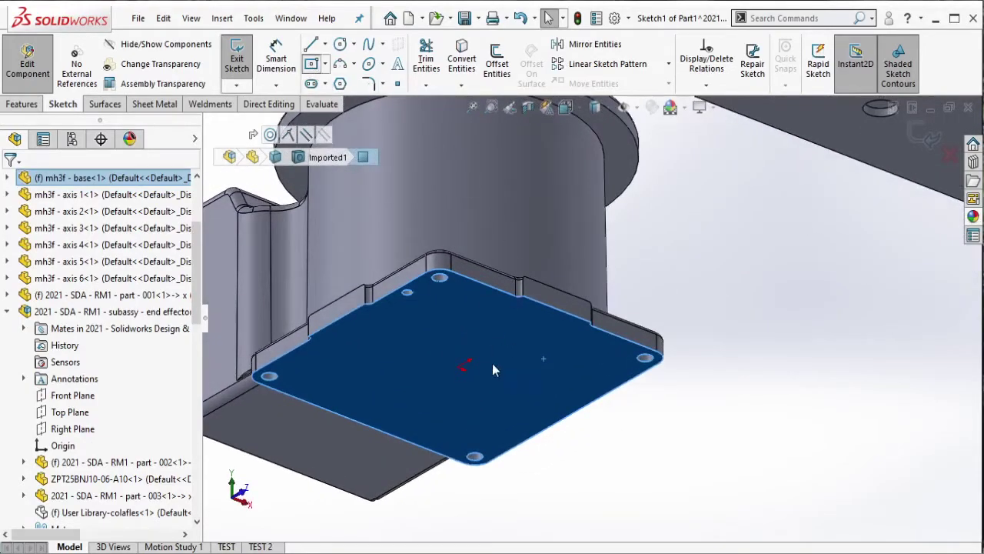
Step: Draw a center rectangle starting from the sketch origin
{"action": "left_click", "coordinate": [312, 64]}
{"action": "left_click", "coordinate": [465, 366]}
{"action": "mouse_move", "coordinate": [477, 381]}
{"action": "middle_mouse_down"}
{"action": "mouse_move", "coordinate": [481, 352]}
{"action": "mouse_move", "coordinate": [630, 309]}
{"action": "middle_mouse_up"}
{"action": "scroll", "coordinate": [627, 323], "scroll_direction": "up", "scroll_amount": 4}
{"action": "scroll", "coordinate": [592, 338], "scroll_direction": "up", "scroll_amount": 3}
{"action": "scroll", "coordinate": [561, 385], "scroll_direction": "up", "scroll_amount": 3}
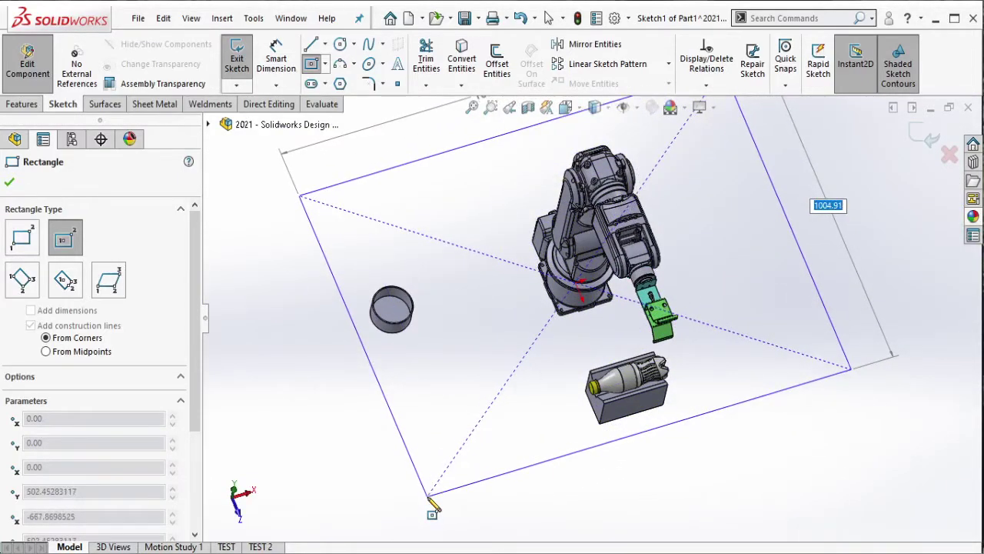
{"action": "left_click", "coordinate": [429, 496]}
{"action": "key", "text": "Escape"}
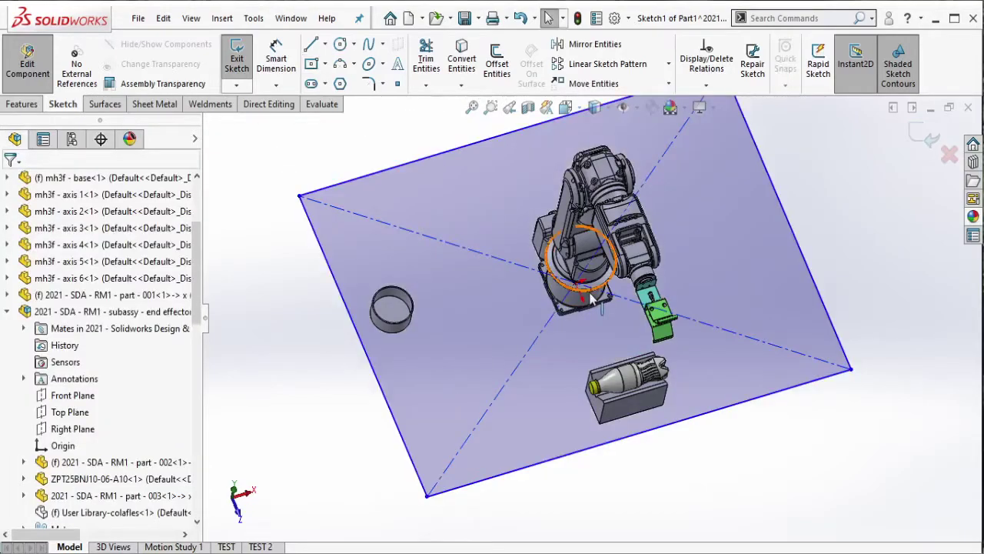
{"action": "mouse_move", "coordinate": [450, 396]}
{"action": "middle_mouse_down"}
{"action": "mouse_move", "coordinate": [476, 430]}
{"action": "mouse_move", "coordinate": [418, 165]}
{"action": "middle_mouse_up"}
Step: Dimension the rectangle to 1200 mm long and 1000 mm wide
{"action": "key", "text": "d"}
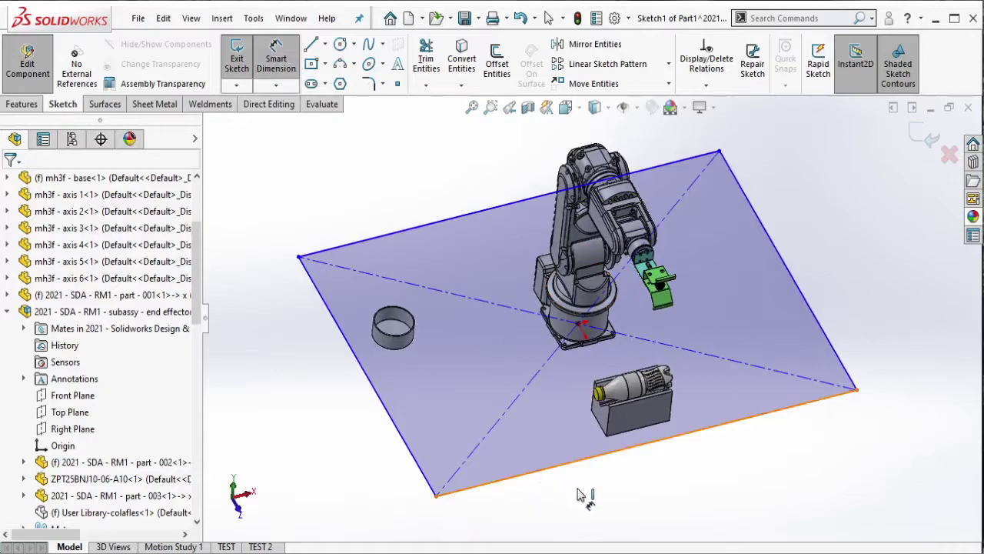
{"action": "left_click", "coordinate": [628, 494]}
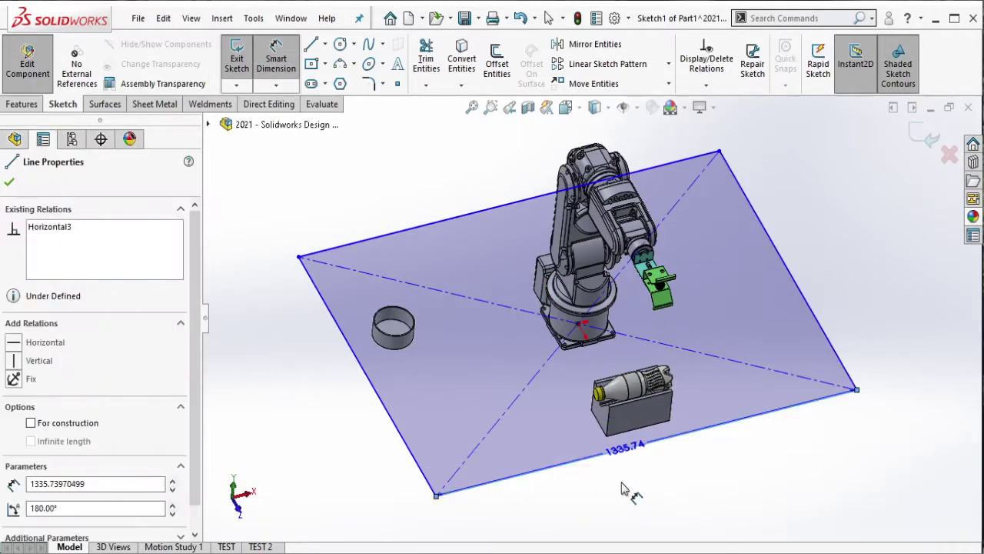
{"action": "left_click", "coordinate": [661, 492]}
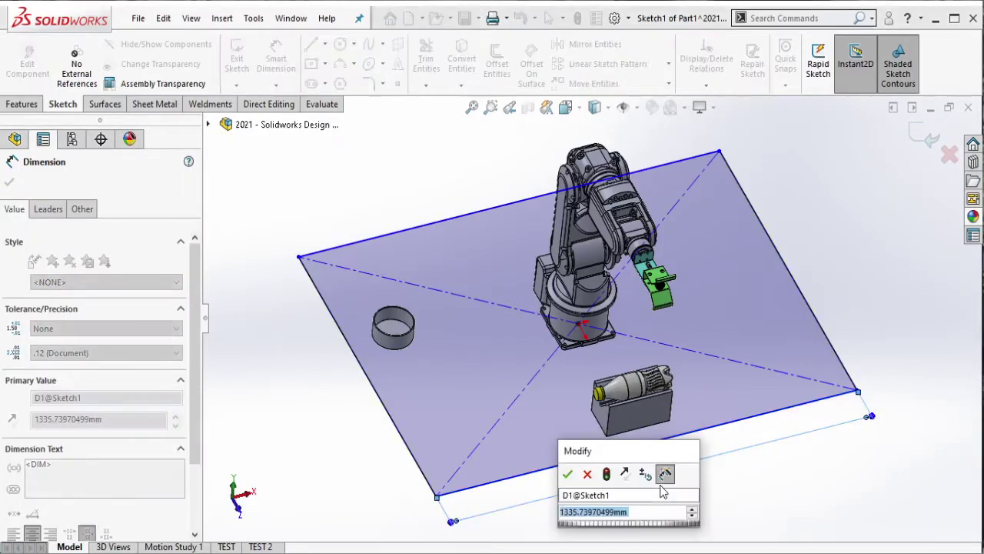
{"action": "type", "text": "12"}
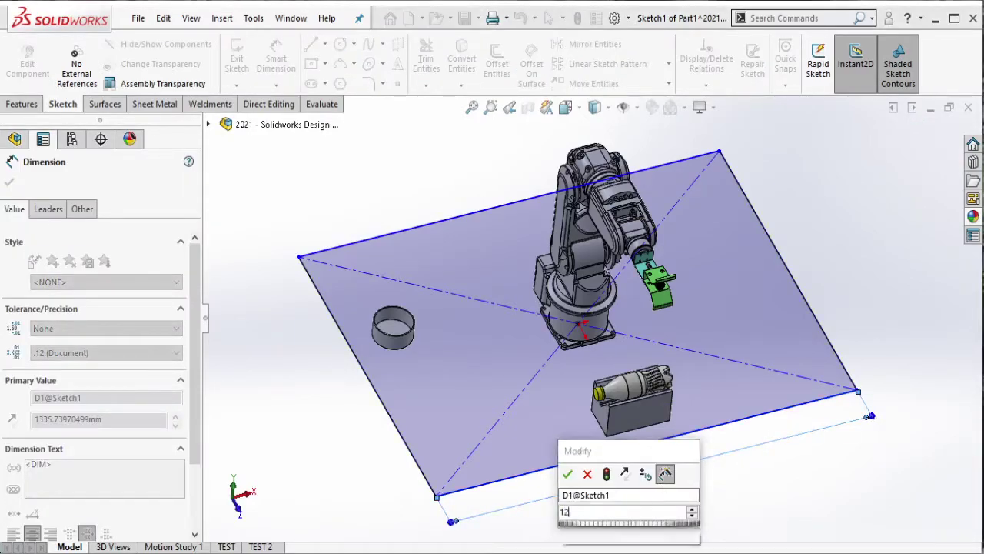
{"action": "type", "text": "00"}
{"action": "left_click", "coordinate": [567, 474]}
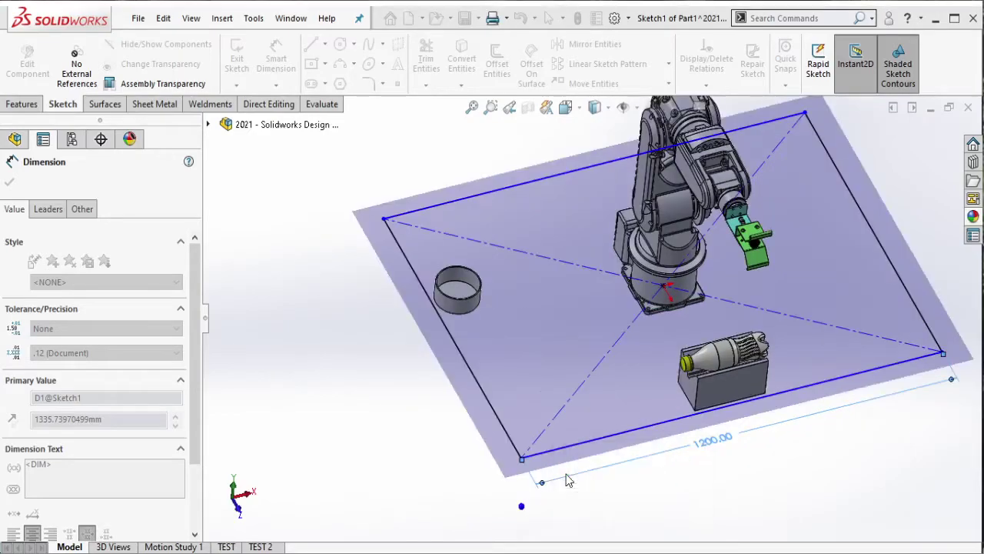
{"action": "left_click", "coordinate": [481, 388]}
{"action": "left_click", "coordinate": [461, 404]}
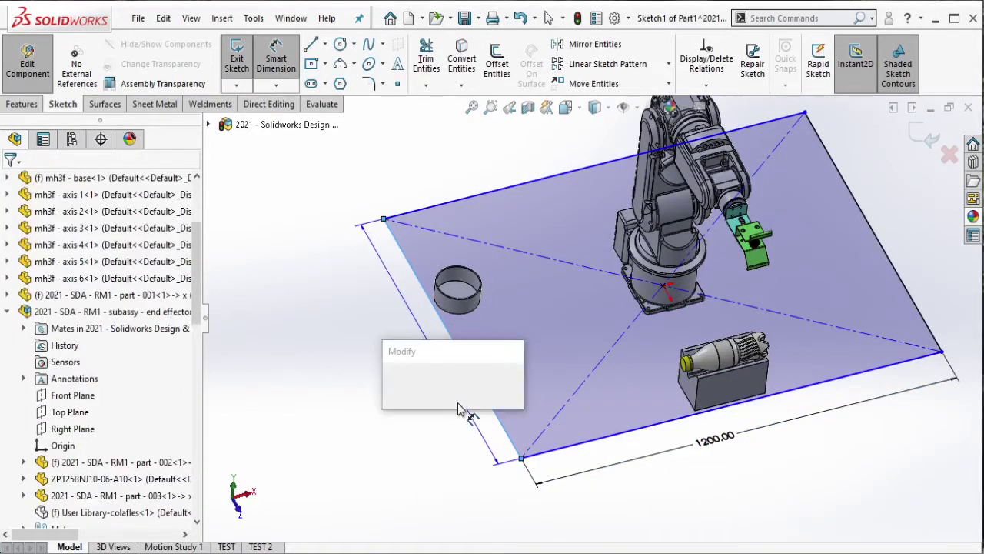
{"action": "type", "text": "1000"}
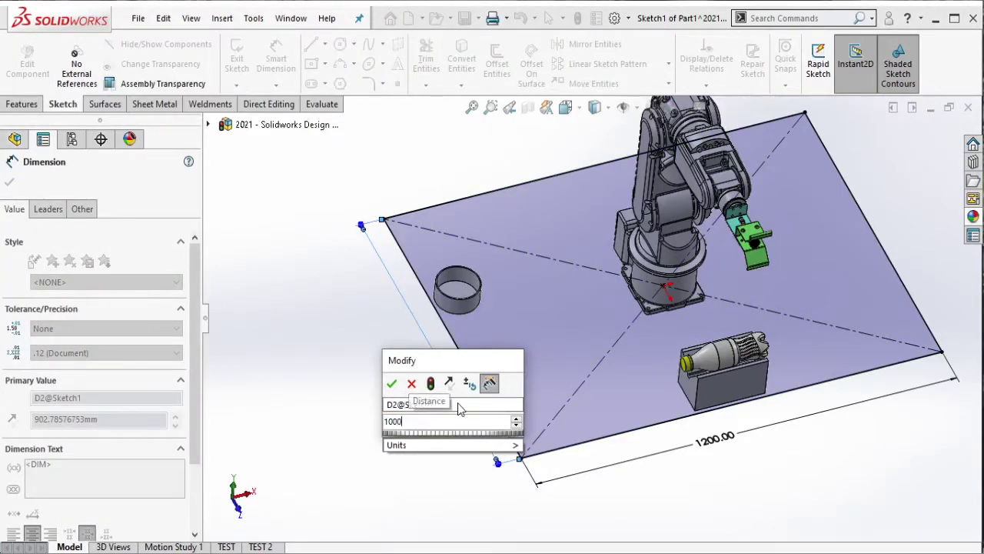
{"action": "left_click", "coordinate": [410, 383]}
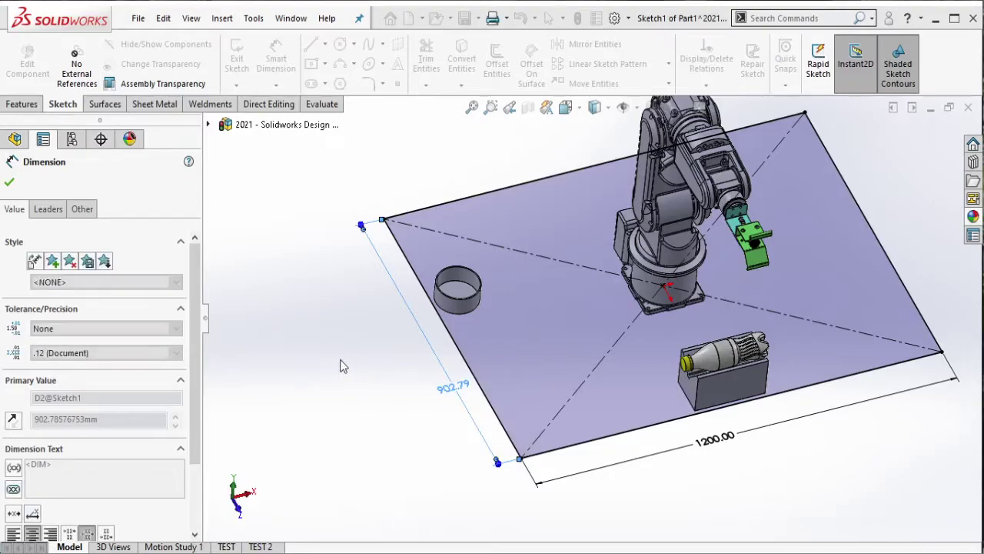
{"action": "scroll", "coordinate": [725, 265], "scroll_direction": "up", "scroll_amount": 3}
{"action": "scroll", "coordinate": [444, 250], "scroll_direction": "down", "scroll_amount": 2}
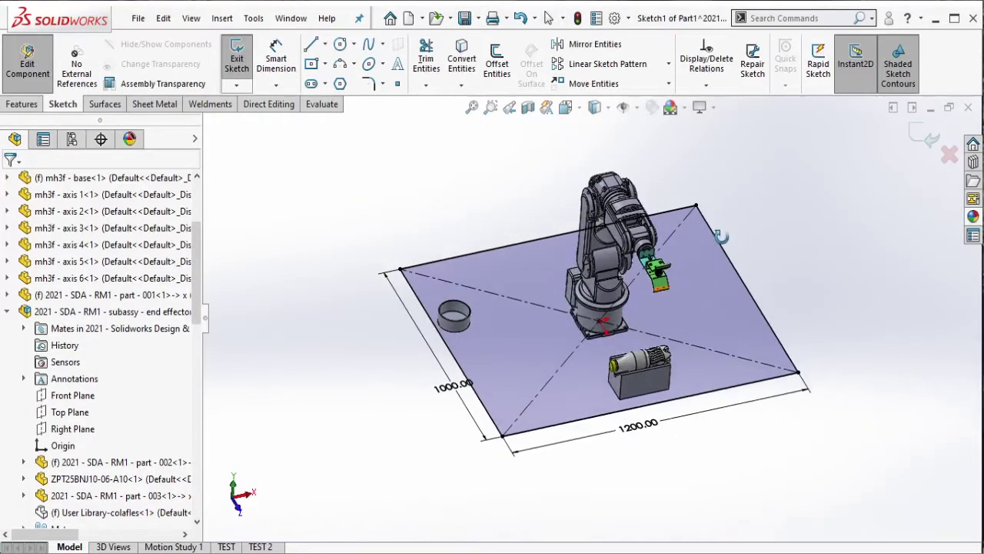
{"action": "scroll", "coordinate": [443, 250], "scroll_direction": "down", "scroll_amount": 1}
{"action": "left_click", "coordinate": [21, 104]}
Step: Extrude the rectangle into a 15 mm thick plate
{"action": "left_click", "coordinate": [243, 61]}
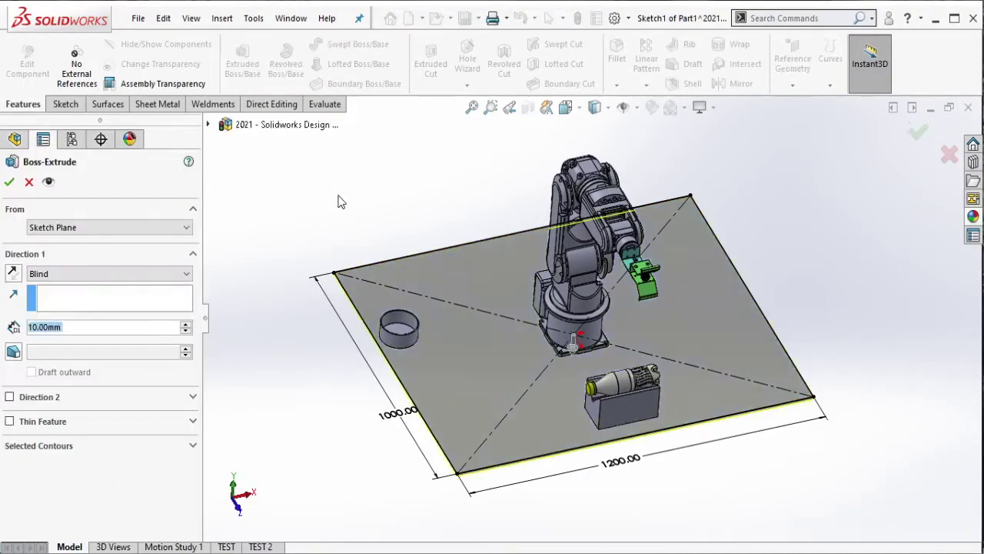
{"action": "type", "text": "15"}
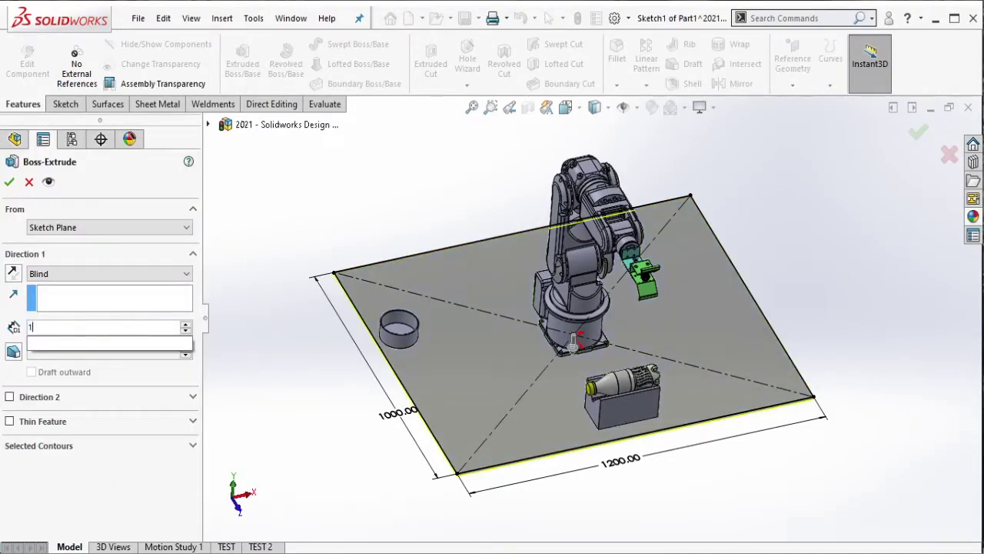
{"action": "key", "text": "Return"}
{"action": "left_click", "coordinate": [10, 182]}
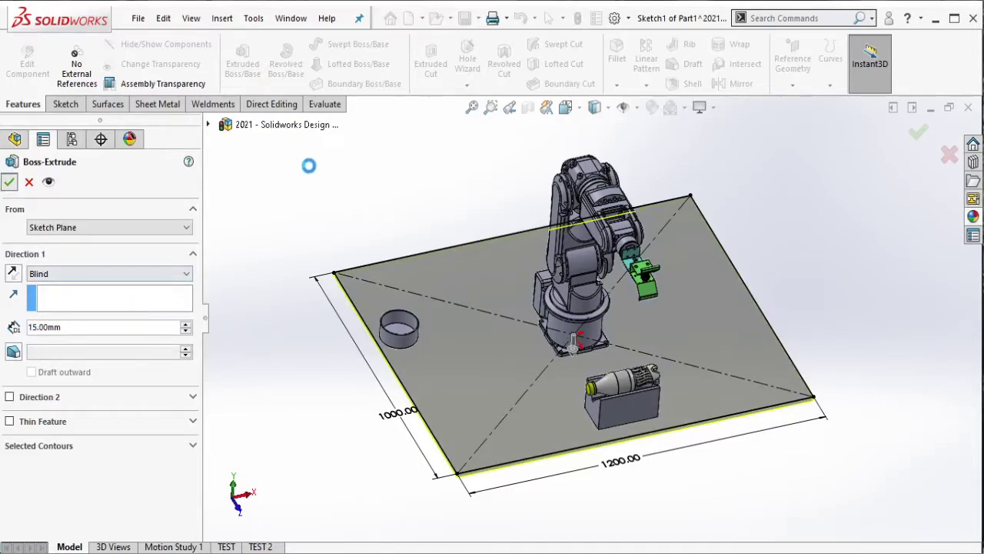
Step: Change the plate's 1200 mm width to 1400 mm and open a new sketch on its face
{"action": "mouse_move", "coordinate": [505, 288]}
{"action": "middle_mouse_down"}
{"action": "mouse_move", "coordinate": [660, 397]}
{"action": "mouse_move", "coordinate": [645, 386]}
{"action": "middle_mouse_up"}
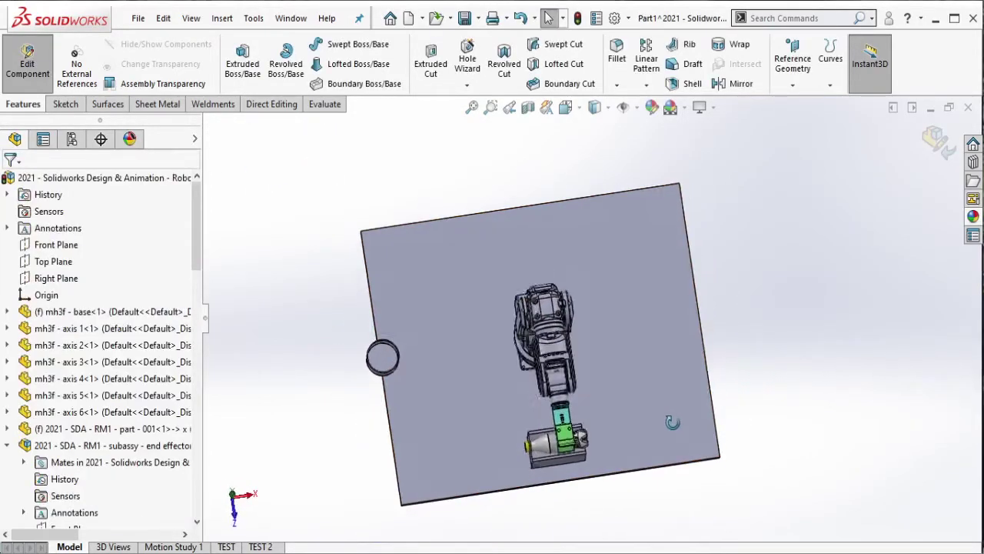
{"action": "left_click", "coordinate": [646, 387]}
{"action": "left_click", "coordinate": [537, 505]}
{"action": "type", "text": "1400"}
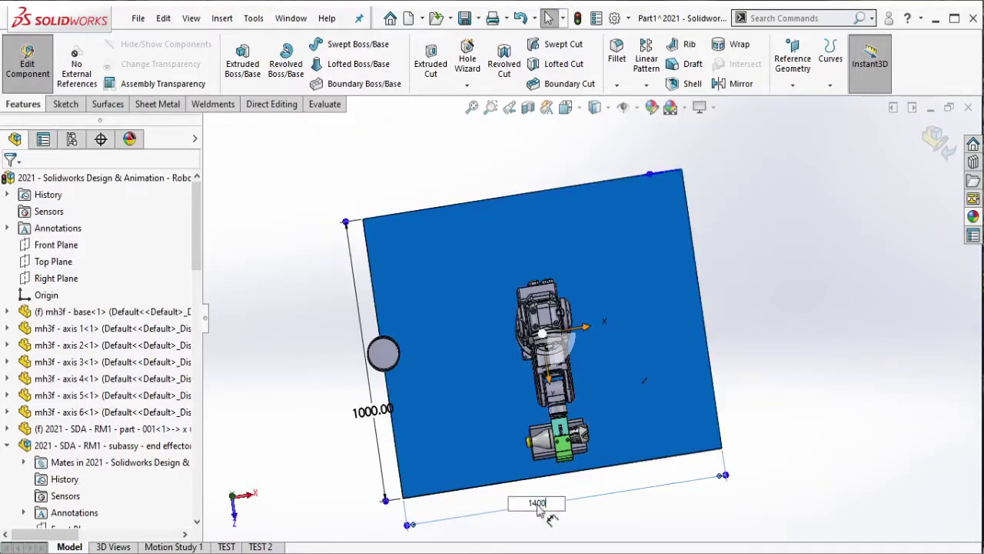
{"action": "key", "text": "Return"}
{"action": "left_click", "coordinate": [660, 402]}
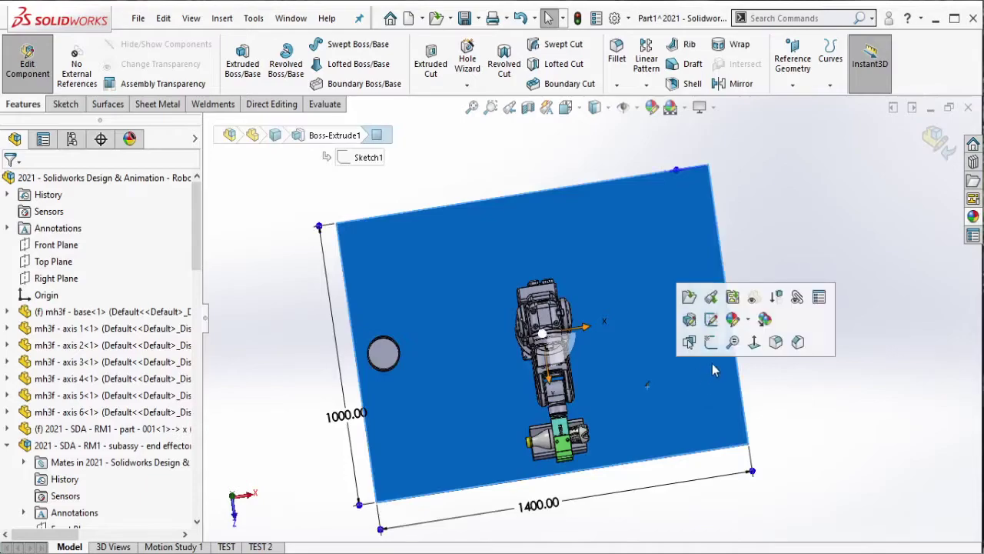
{"action": "left_click", "coordinate": [710, 343]}
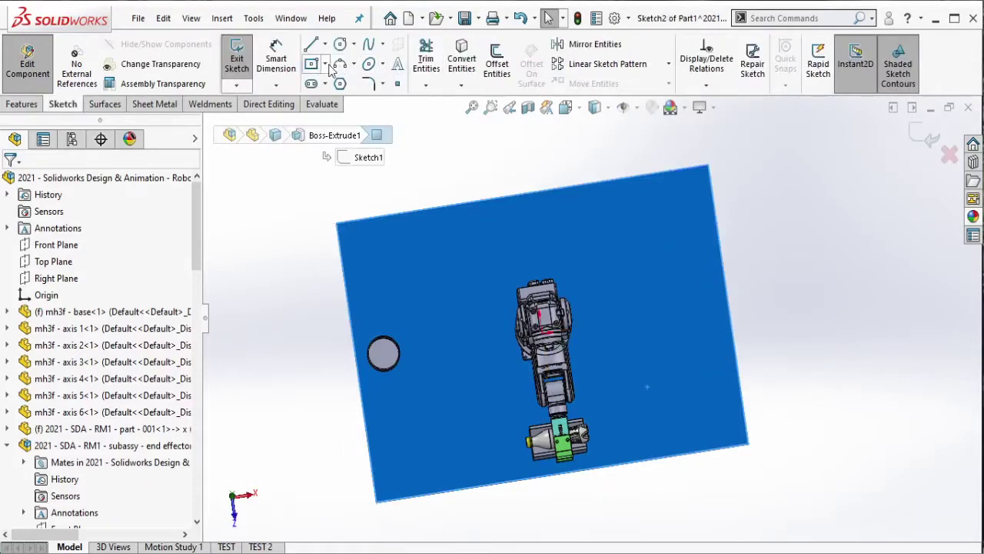
Step: Sketch a corner rectangle over the plate's right end and dimension its width
{"action": "left_click", "coordinate": [326, 64]}
{"action": "left_click", "coordinate": [354, 79]}
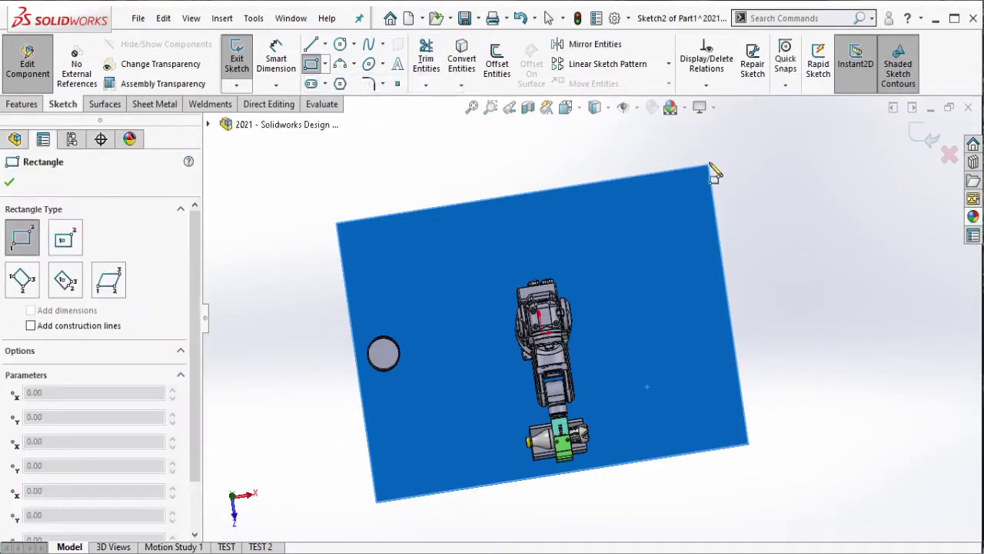
{"action": "left_click", "coordinate": [710, 165]}
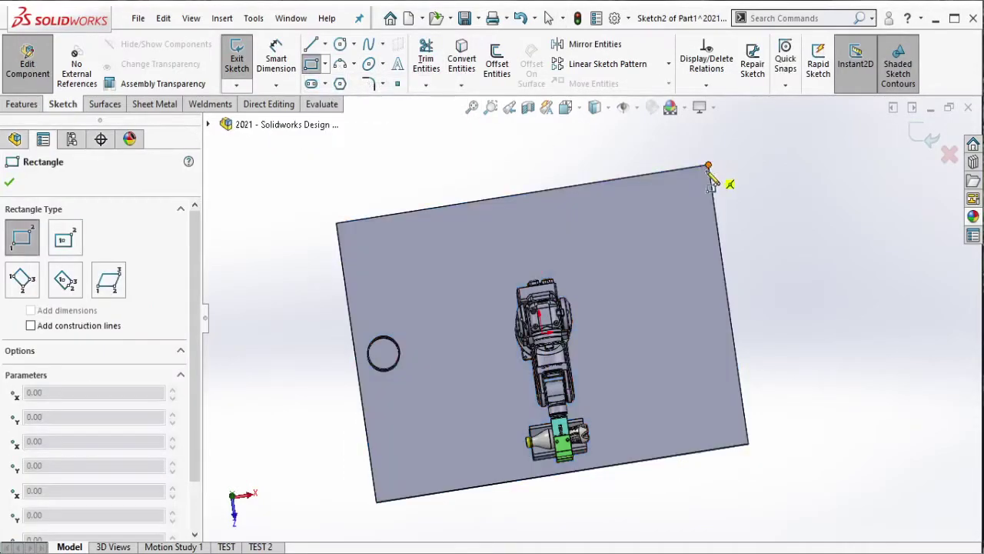
{"action": "left_click", "coordinate": [610, 467]}
{"action": "key", "text": "Escape"}
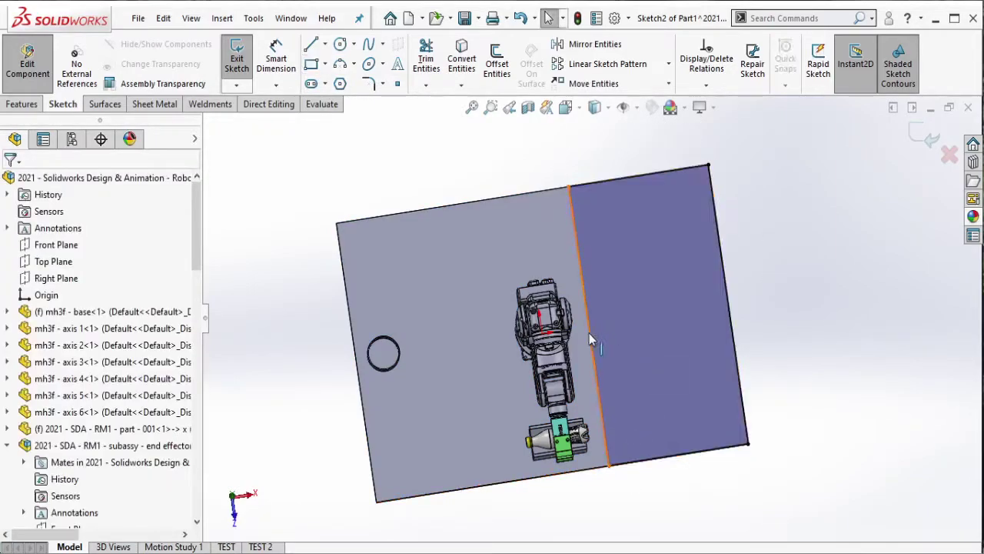
{"action": "left_click", "coordinate": [275, 60]}
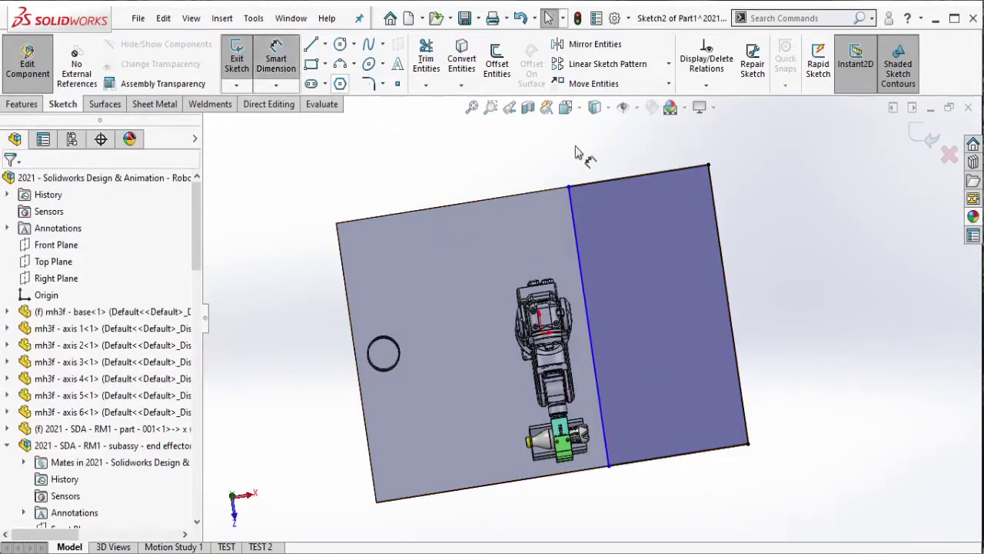
{"action": "left_click", "coordinate": [628, 181]}
{"action": "left_click", "coordinate": [643, 166]}
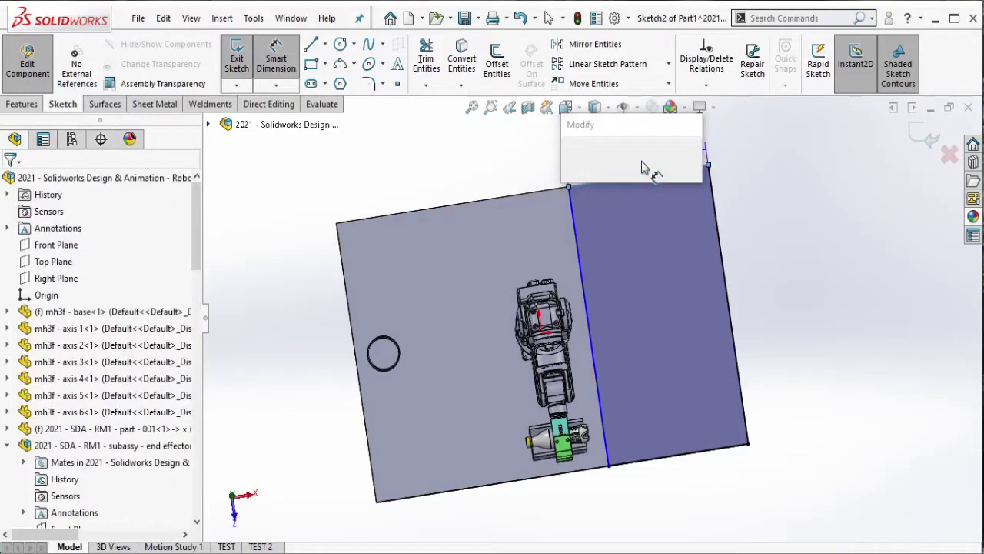
{"action": "type", "text": "600"}
{"action": "key", "text": "Return"}
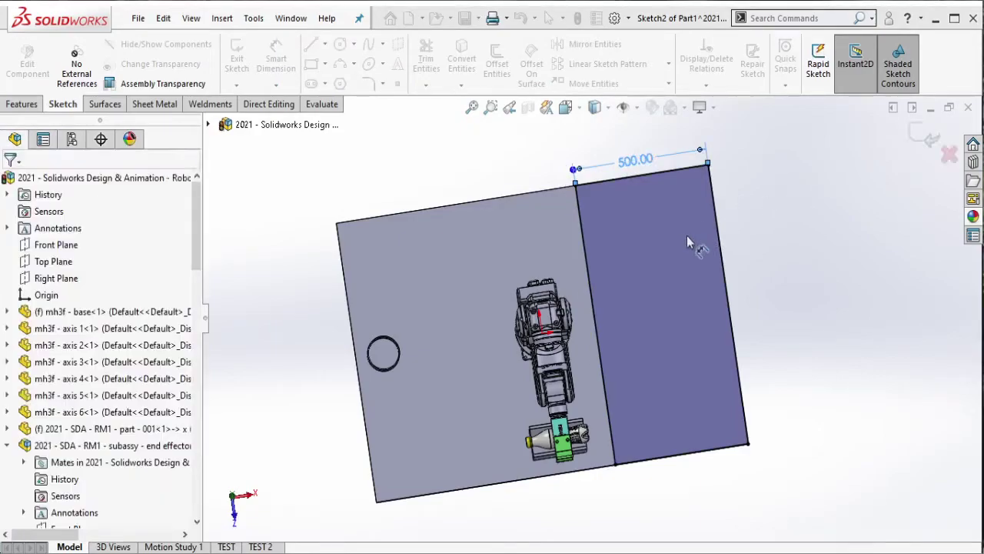
Step: Cut the 500 mm strip from the plate with a Through All extruded cut
{"action": "middle_click_drag", "start_coordinate": [681, 237], "coordinate": [627, 191]}
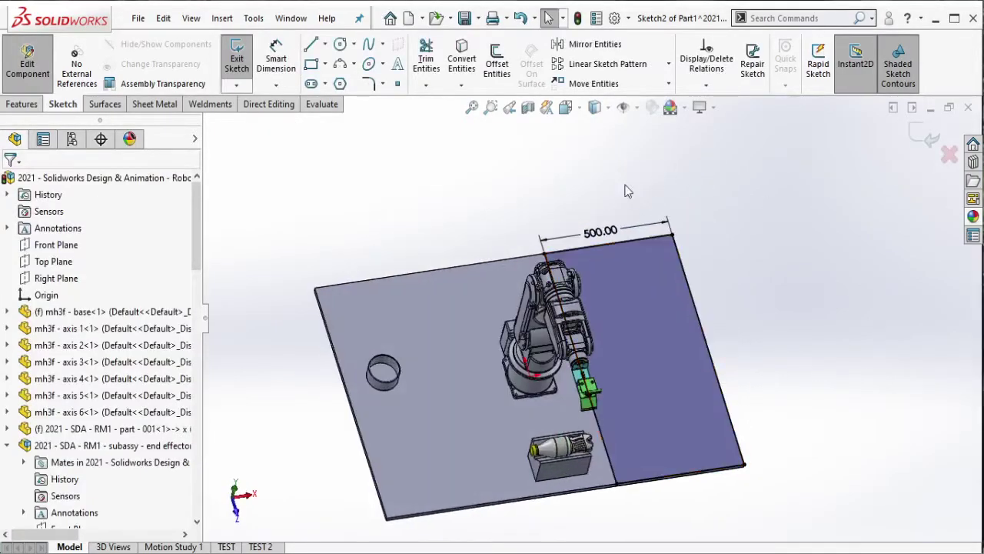
{"action": "left_click", "coordinate": [23, 104]}
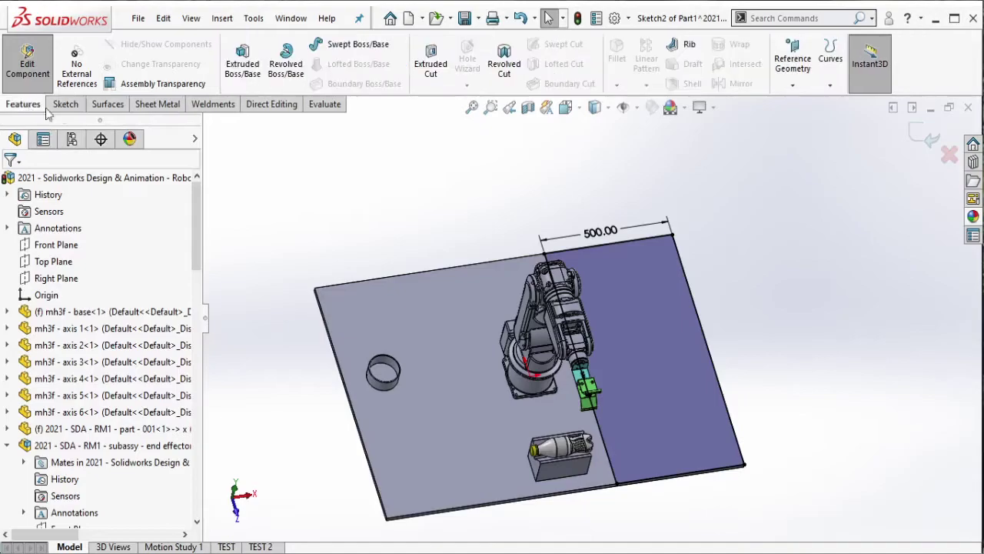
{"action": "left_click", "coordinate": [430, 65]}
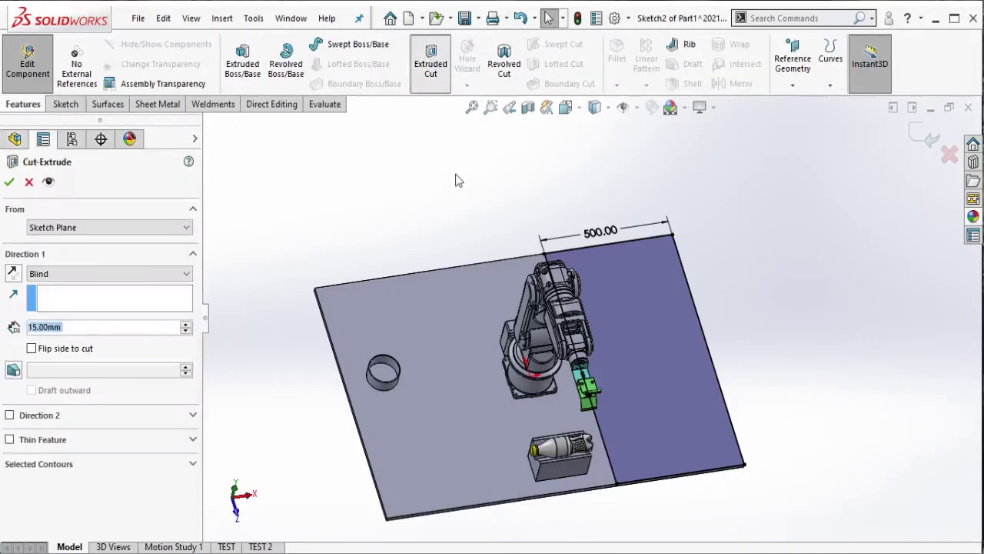
{"action": "left_click", "coordinate": [177, 275]}
{"action": "left_click", "coordinate": [164, 299]}
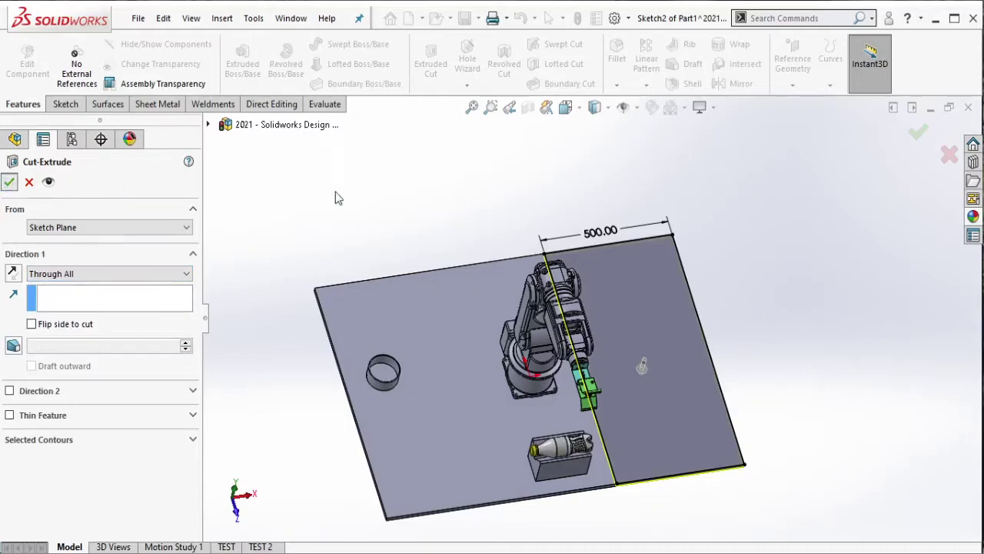
{"action": "key", "text": "Return"}
{"action": "middle_click_drag", "start_coordinate": [335, 198], "coordinate": [446, 224]}
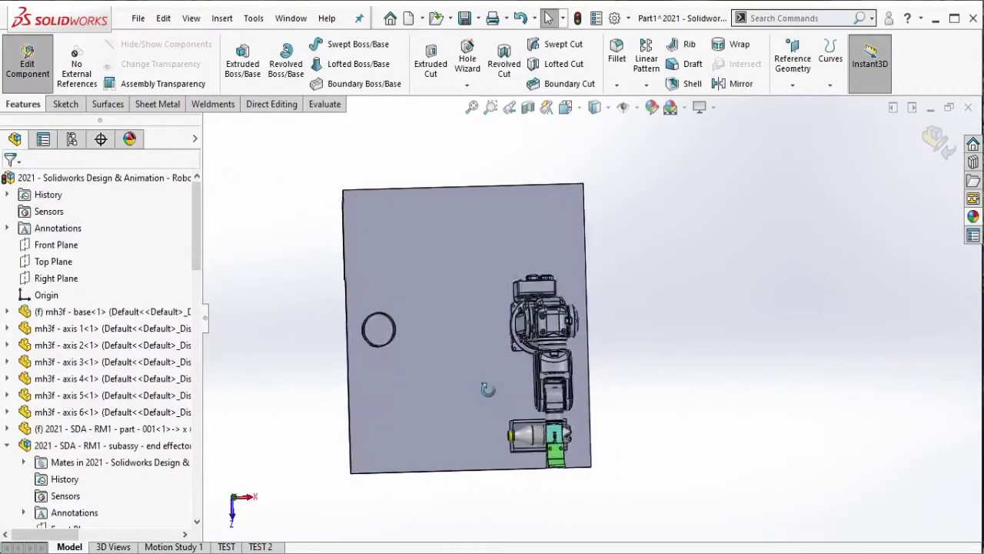
Step: Sketch a corner rectangle across the plate's opposite end and dimension its height
{"action": "left_click", "coordinate": [446, 224]}
{"action": "left_click", "coordinate": [507, 189]}
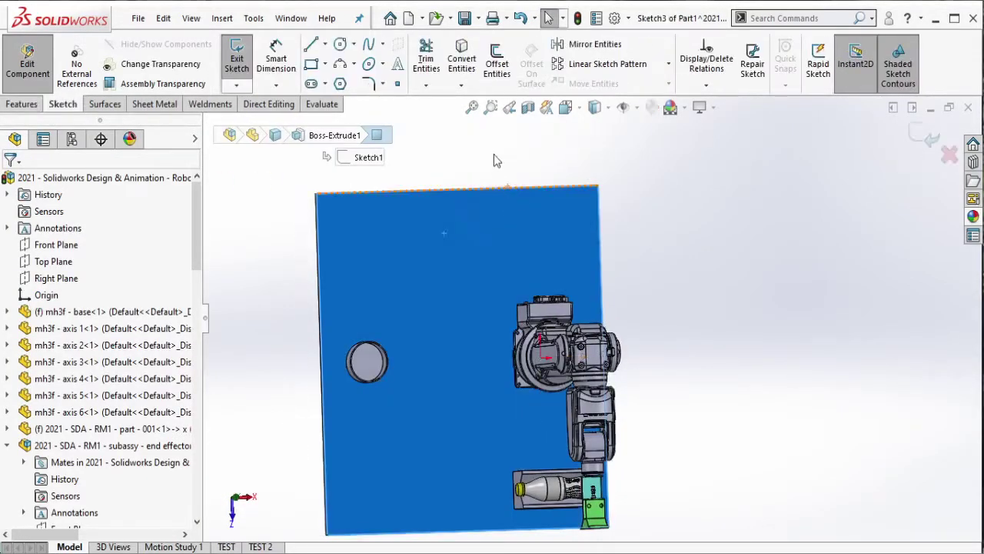
{"action": "left_click", "coordinate": [316, 190]}
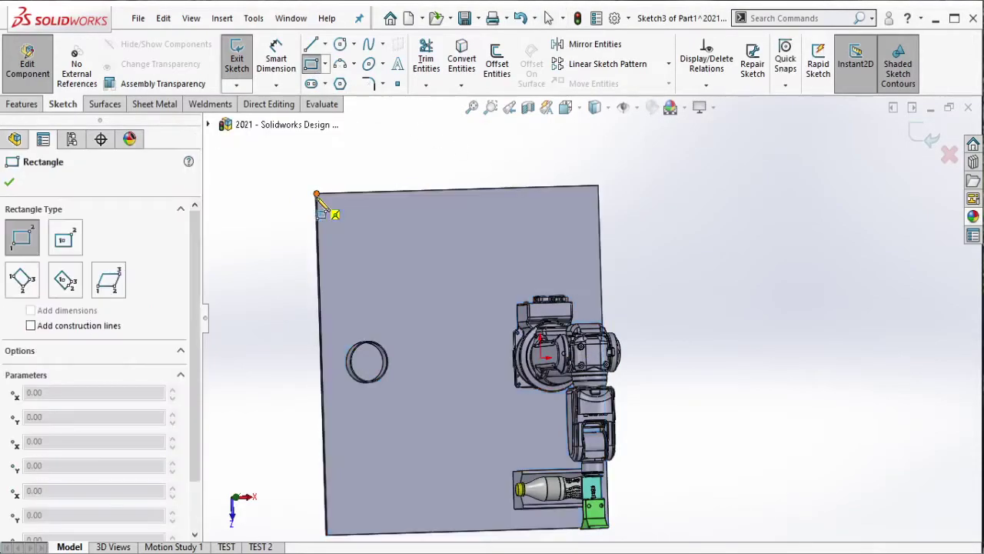
{"action": "left_click", "coordinate": [602, 270]}
{"action": "left_click", "coordinate": [275, 58]}
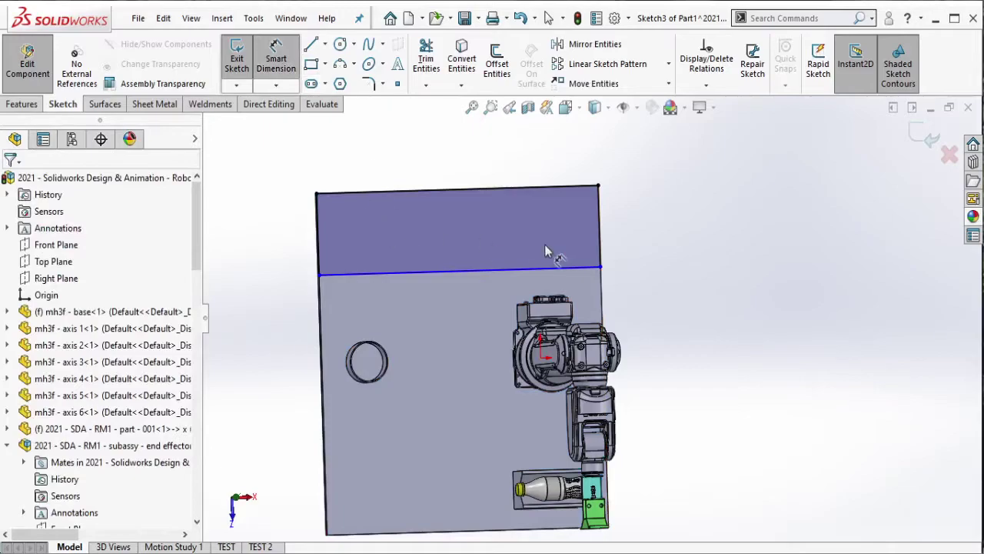
{"action": "left_click", "coordinate": [596, 215]}
{"action": "left_click", "coordinate": [661, 243]}
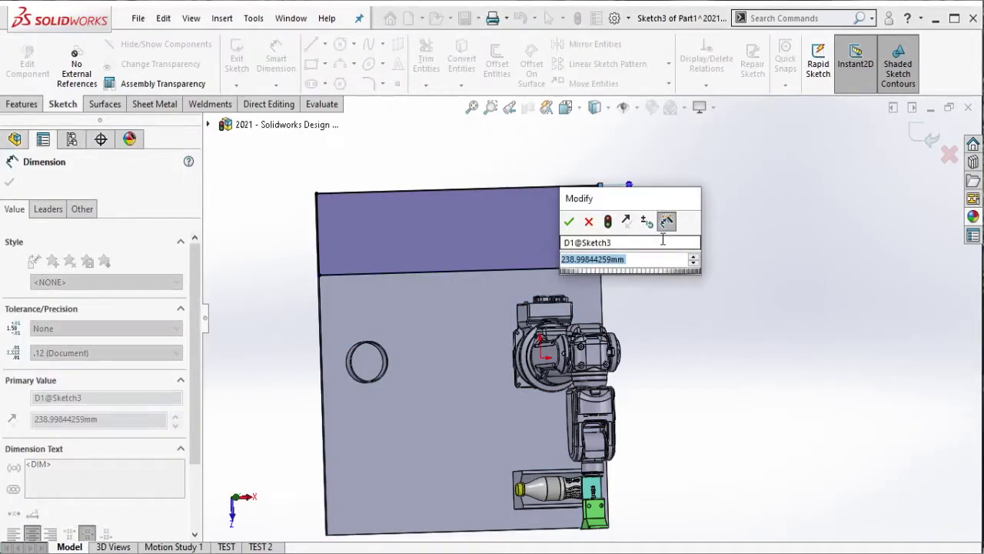
{"action": "type", "text": "200"}
{"action": "key", "text": "Escape"}
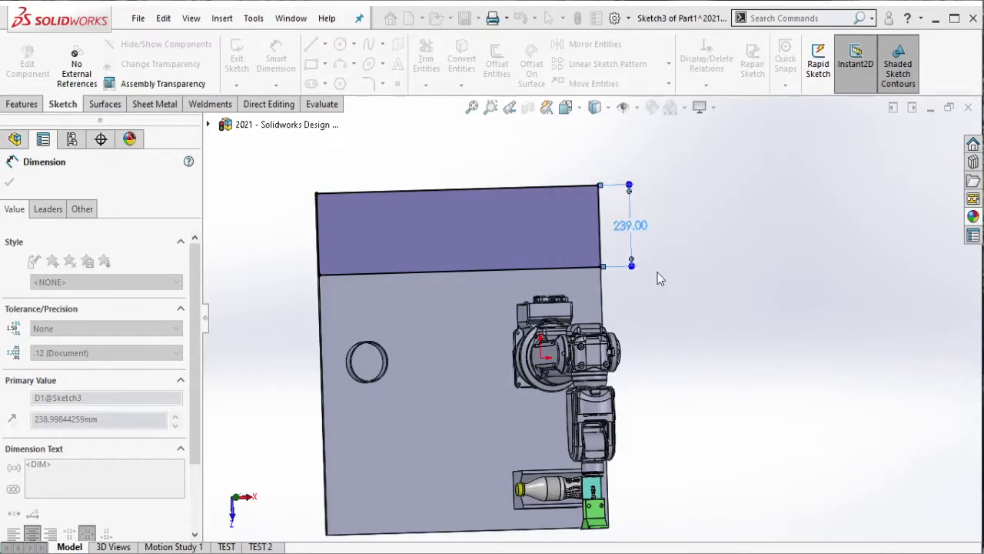
{"action": "left_click", "coordinate": [725, 317]}
{"action": "mouse_move", "coordinate": [582, 308]}
{"action": "middle_mouse_down"}
{"action": "mouse_move", "coordinate": [536, 448]}
{"action": "mouse_move", "coordinate": [493, 361]}
{"action": "middle_mouse_up"}
{"action": "scroll", "coordinate": [492, 361], "scroll_direction": "up", "scroll_amount": 2}
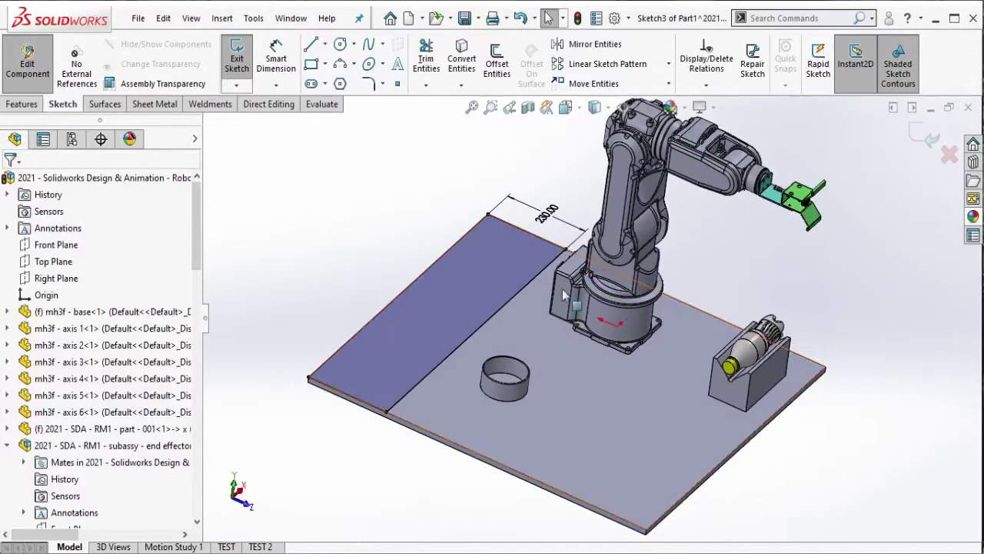
Step: Remove the 250 mm strip with a Through All extruded cut
{"action": "left_click", "coordinate": [23, 104]}
{"action": "left_click", "coordinate": [443, 70]}
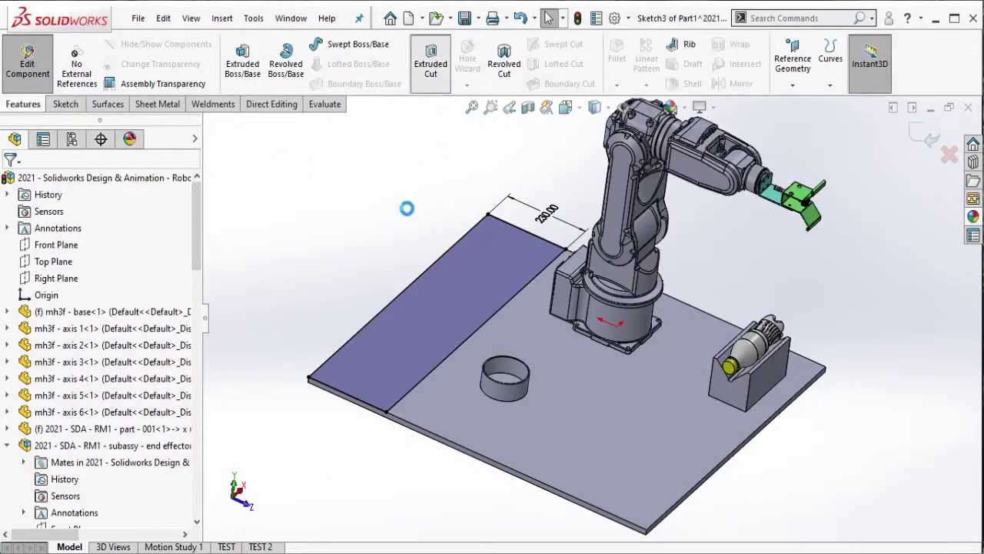
{"action": "left_click", "coordinate": [138, 274]}
{"action": "left_click", "coordinate": [146, 302]}
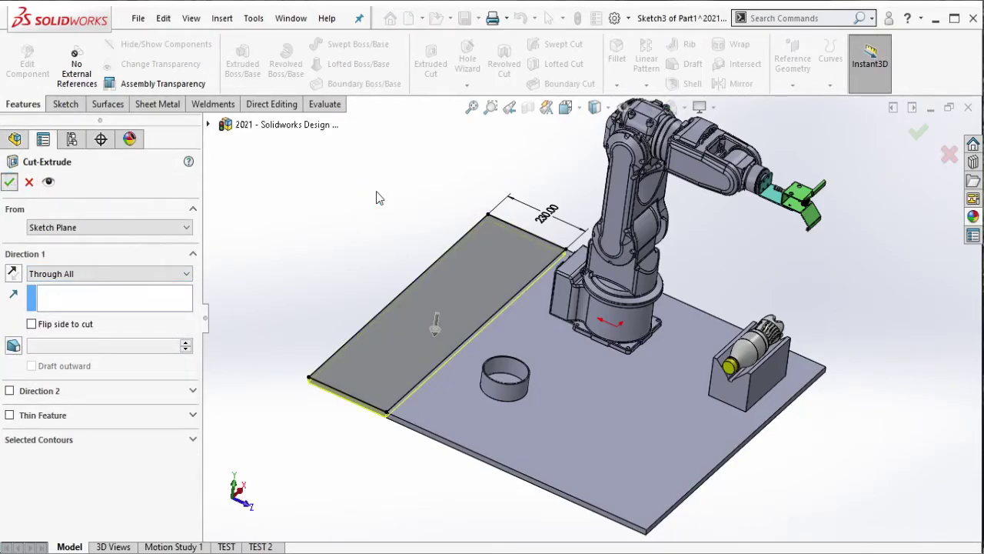
{"action": "key", "text": "Return"}
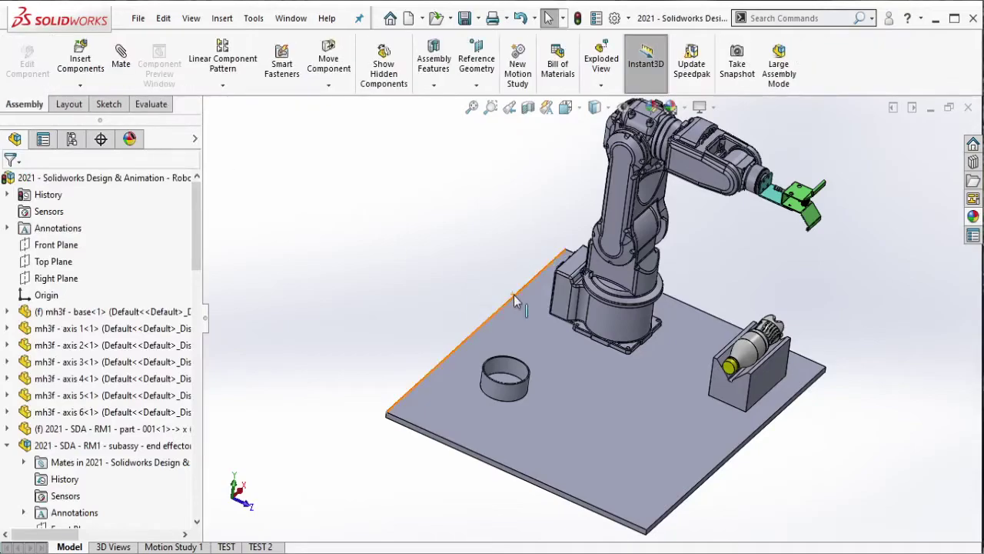
{"action": "middle_click_drag", "start_coordinate": [515, 299], "coordinate": [452, 310]}
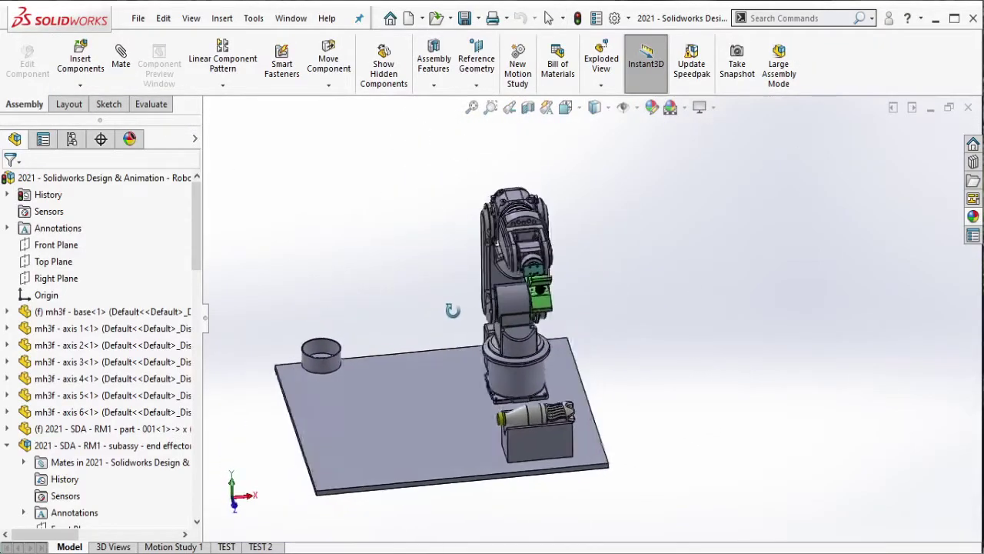
{"action": "mouse_move", "coordinate": [452, 310]}
{"action": "middle_mouse_down"}
{"action": "mouse_move", "coordinate": [503, 394]}
{"action": "mouse_move", "coordinate": [461, 384]}
{"action": "mouse_move", "coordinate": [504, 349]}
{"action": "middle_mouse_up"}
{"action": "mouse_move", "coordinate": [562, 310]}
{"action": "middle_mouse_down"}
{"action": "mouse_move", "coordinate": [554, 371]}
{"action": "mouse_move", "coordinate": [532, 372]}
{"action": "mouse_move", "coordinate": [514, 401]}
{"action": "mouse_move", "coordinate": [521, 341]}
{"action": "mouse_move", "coordinate": [537, 332]}
{"action": "middle_mouse_up"}
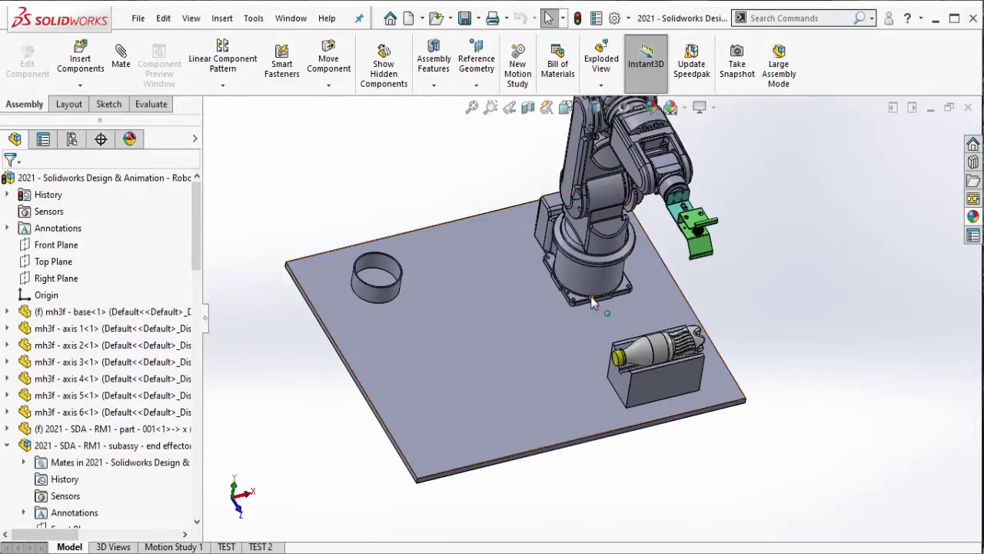
Step: Edit the base plate and sketch a 25 mm inward offset of its outer edges
{"action": "left_click", "coordinate": [513, 325]}
{"action": "left_click", "coordinate": [621, 235]}
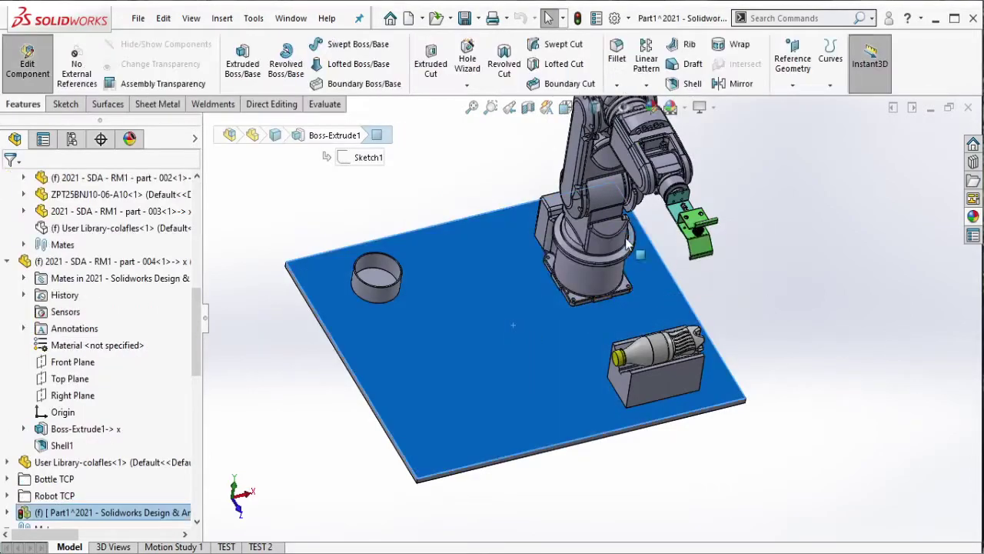
{"action": "left_click", "coordinate": [545, 326]}
{"action": "left_click", "coordinate": [486, 172]}
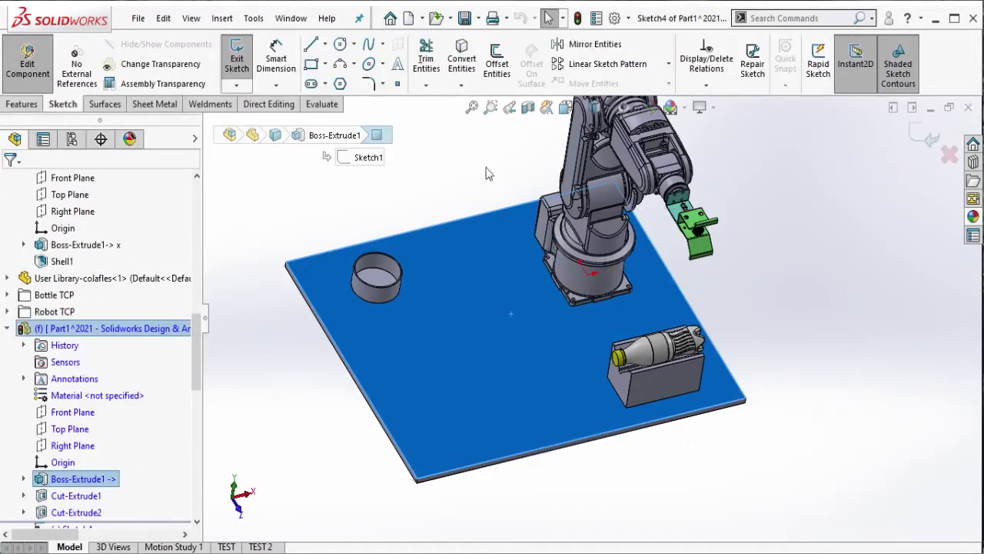
{"action": "left_click", "coordinate": [498, 70]}
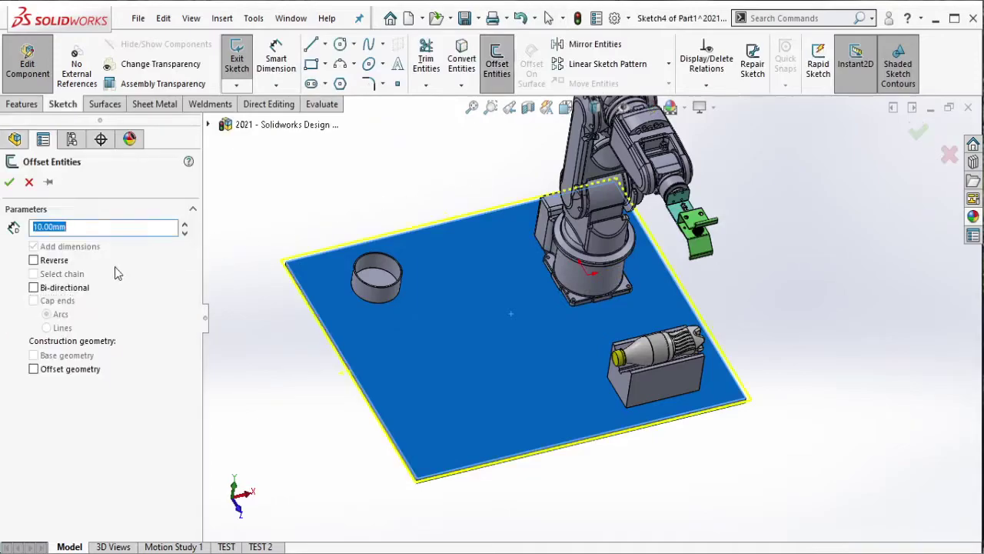
{"action": "left_click", "coordinate": [55, 261]}
{"action": "type", "text": "25"}
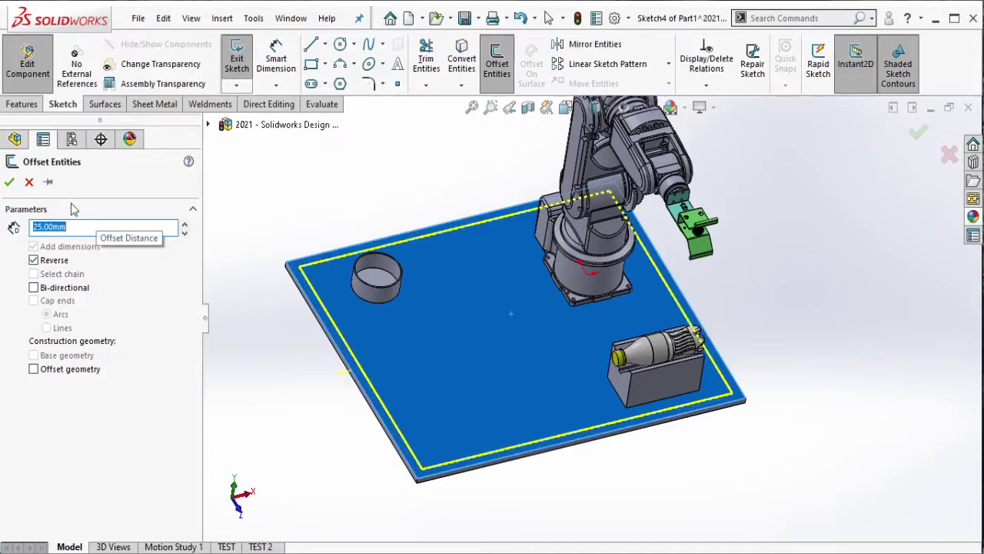
{"action": "left_click", "coordinate": [9, 181]}
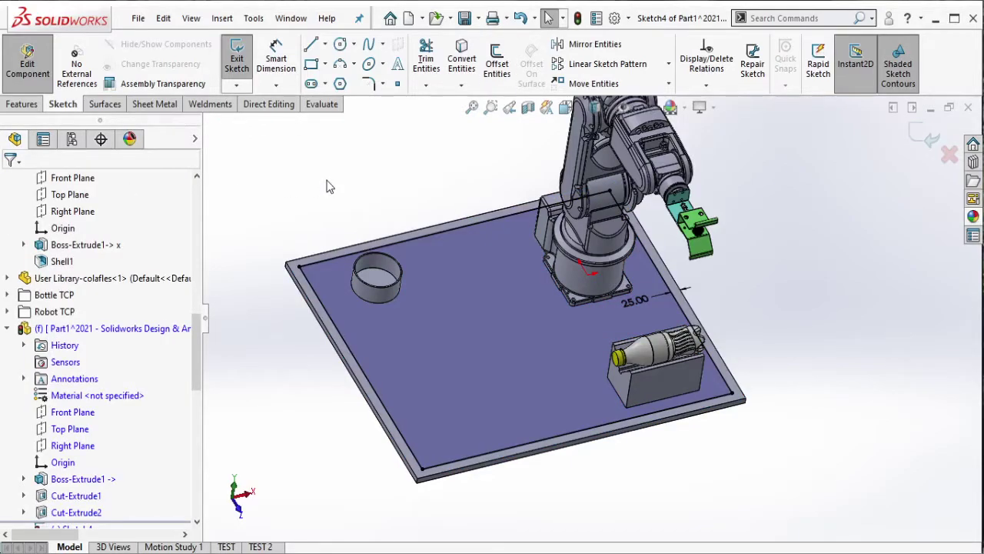
{"action": "middle_click_drag", "start_coordinate": [331, 187], "coordinate": [492, 238]}
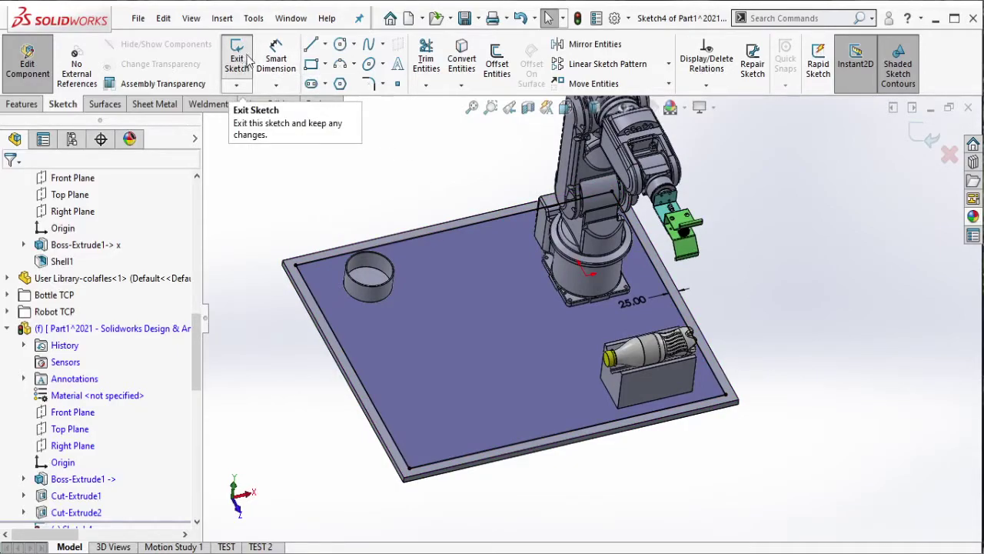
Step: Add sketch points at the midpoints of the far and near plate edges
{"action": "left_click", "coordinate": [398, 85]}
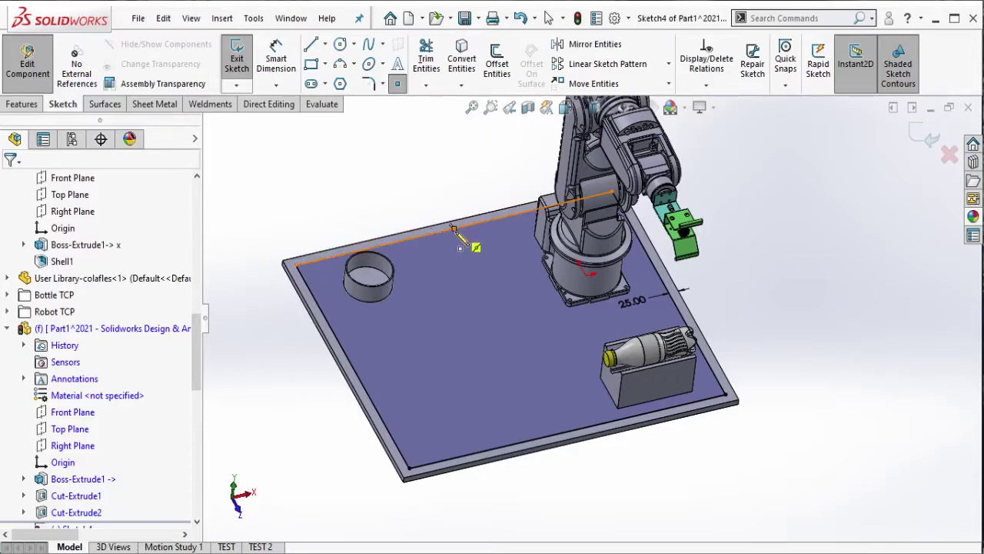
{"action": "left_click", "coordinate": [454, 228]}
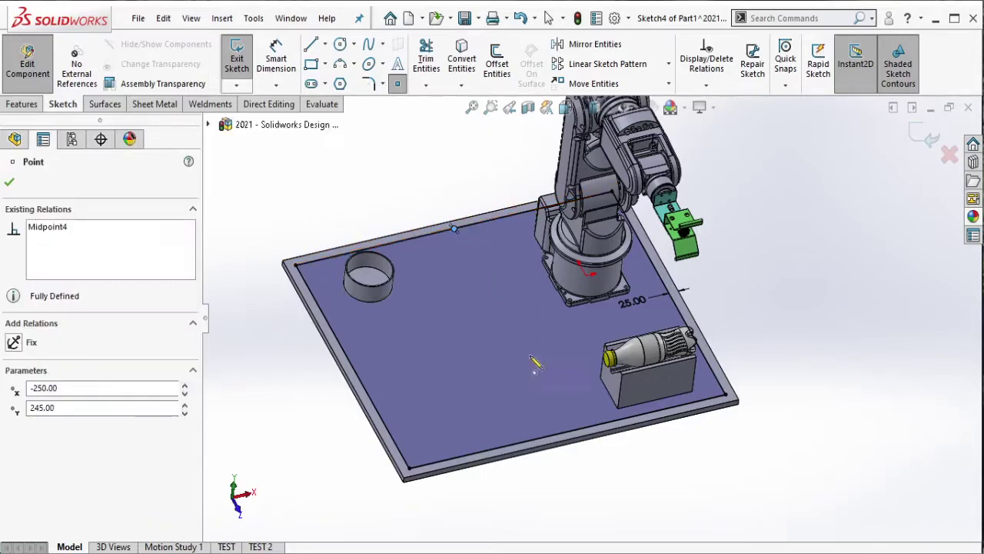
{"action": "left_click", "coordinate": [567, 432]}
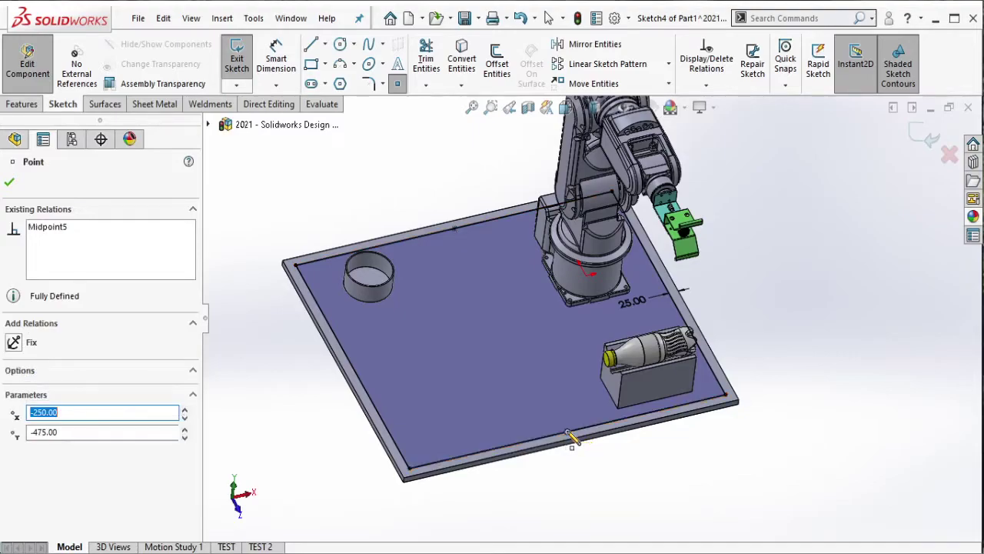
{"action": "key", "text": "Escape"}
{"action": "scroll", "coordinate": [555, 333], "scroll_direction": "up", "scroll_amount": 2}
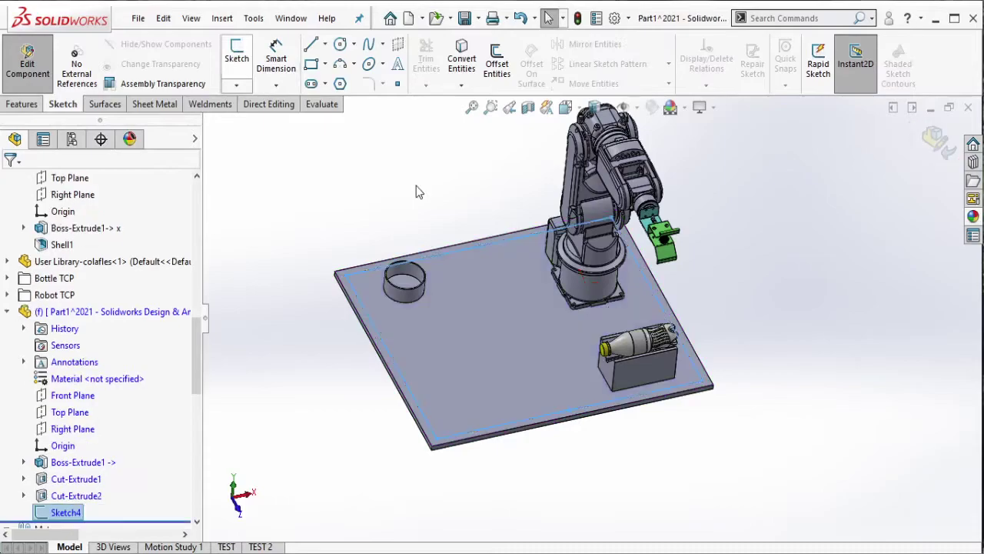
Step: Start a Hole Wizard hole and place a 3D-sketch point midway along the plate edge
{"action": "left_click", "coordinate": [40, 105]}
{"action": "left_click", "coordinate": [465, 69]}
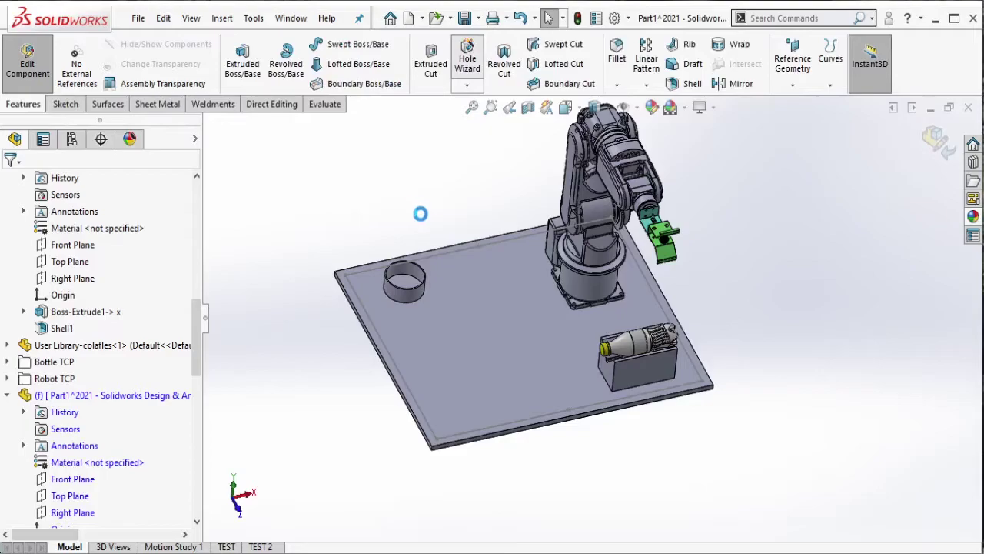
{"action": "left_click", "coordinate": [98, 212]}
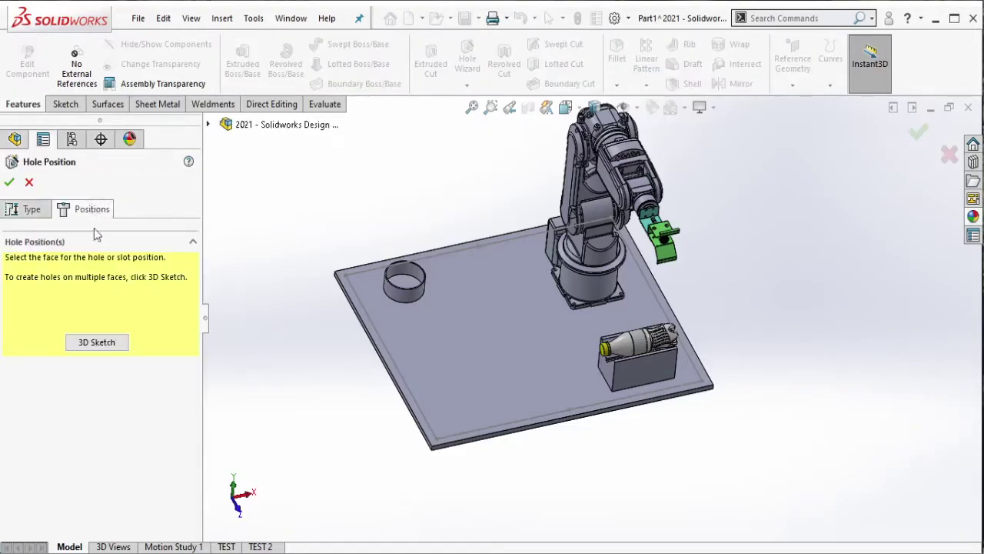
{"action": "left_click", "coordinate": [97, 343]}
{"action": "scroll", "coordinate": [362, 277], "scroll_direction": "down", "scroll_amount": 4}
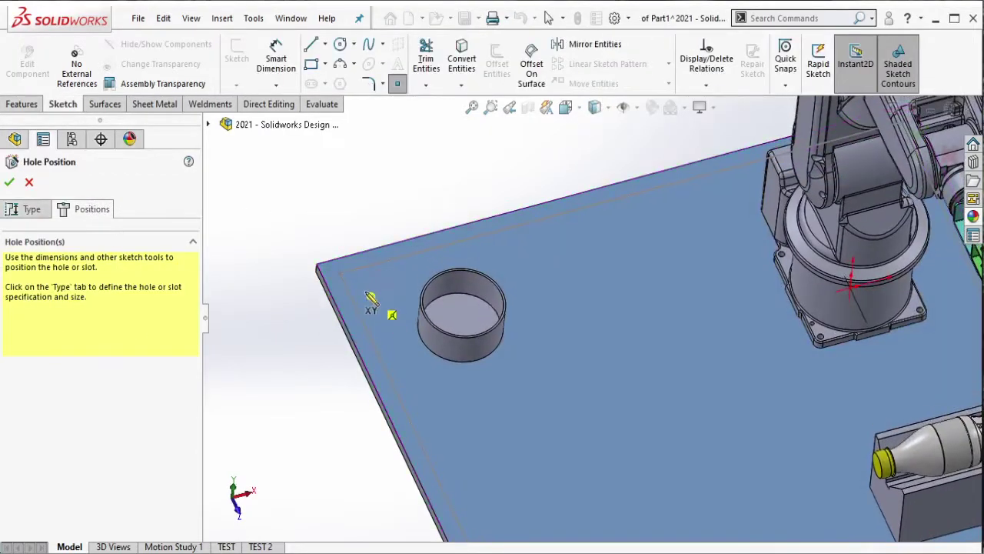
{"action": "scroll", "coordinate": [341, 275], "scroll_direction": "up", "scroll_amount": 5}
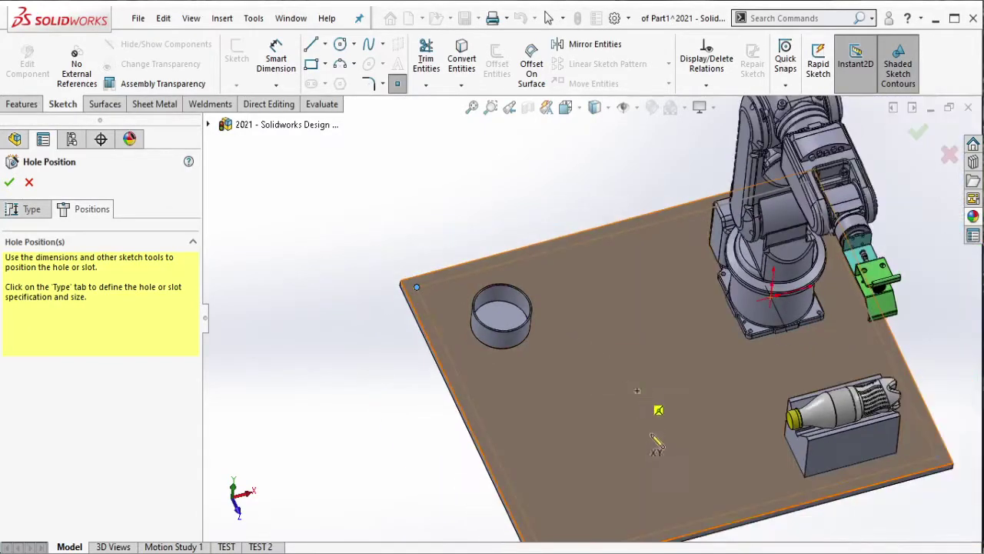
{"action": "scroll", "coordinate": [513, 430], "scroll_direction": "down", "scroll_amount": 5}
{"action": "scroll", "coordinate": [743, 288], "scroll_direction": "up", "scroll_amount": 3}
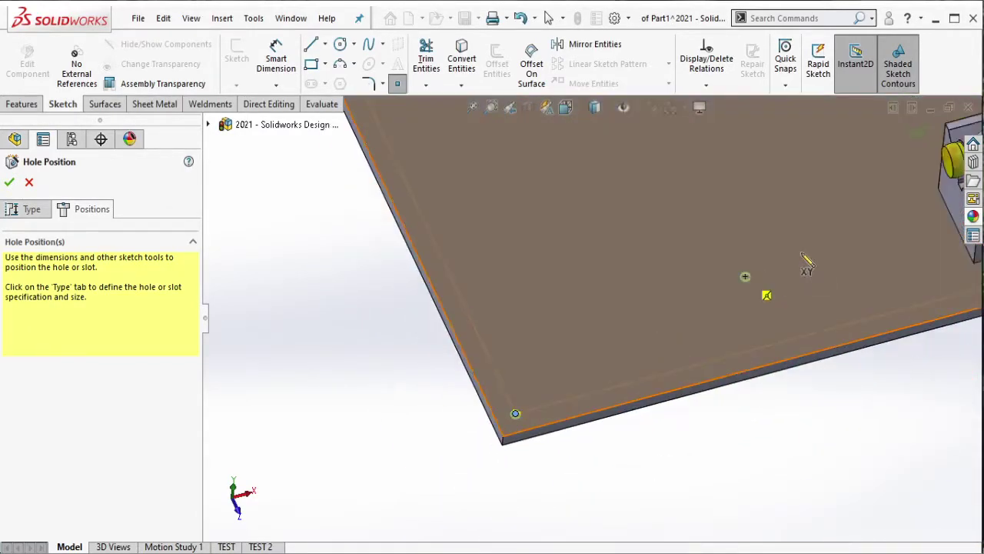
{"action": "scroll", "coordinate": [846, 284], "scroll_direction": "up", "scroll_amount": 3}
{"action": "scroll", "coordinate": [830, 299], "scroll_direction": "down", "scroll_amount": 2}
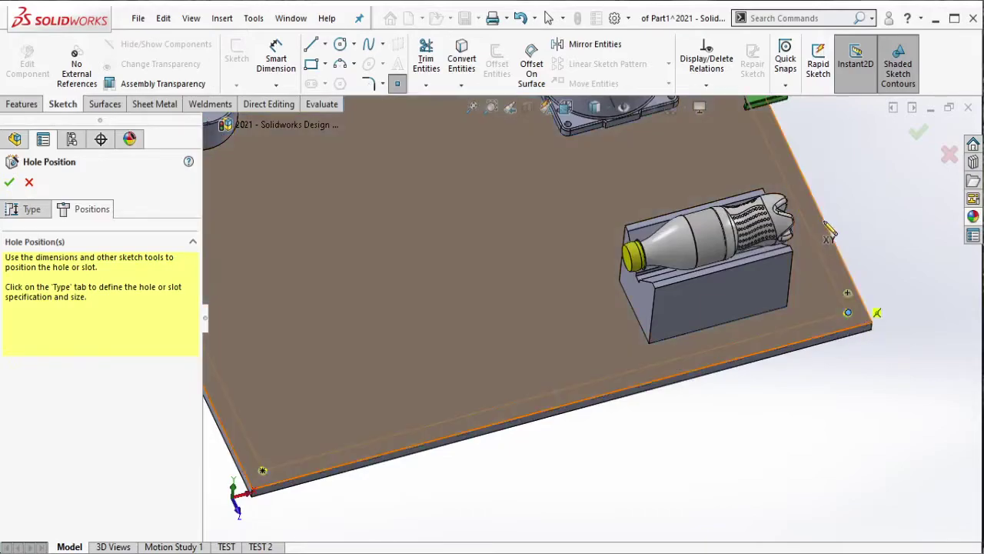
{"action": "scroll", "coordinate": [595, 212], "scroll_direction": "up", "scroll_amount": 3}
{"action": "mouse_move", "coordinate": [588, 209]}
{"action": "middle_mouse_down"}
{"action": "mouse_move", "coordinate": [682, 263]}
{"action": "mouse_move", "coordinate": [585, 376]}
{"action": "mouse_move", "coordinate": [402, 329]}
{"action": "mouse_move", "coordinate": [406, 358]}
{"action": "mouse_move", "coordinate": [456, 285]}
{"action": "mouse_move", "coordinate": [520, 347]}
{"action": "mouse_move", "coordinate": [567, 466]}
{"action": "mouse_move", "coordinate": [617, 377]}
{"action": "mouse_move", "coordinate": [615, 350]}
{"action": "middle_mouse_up"}
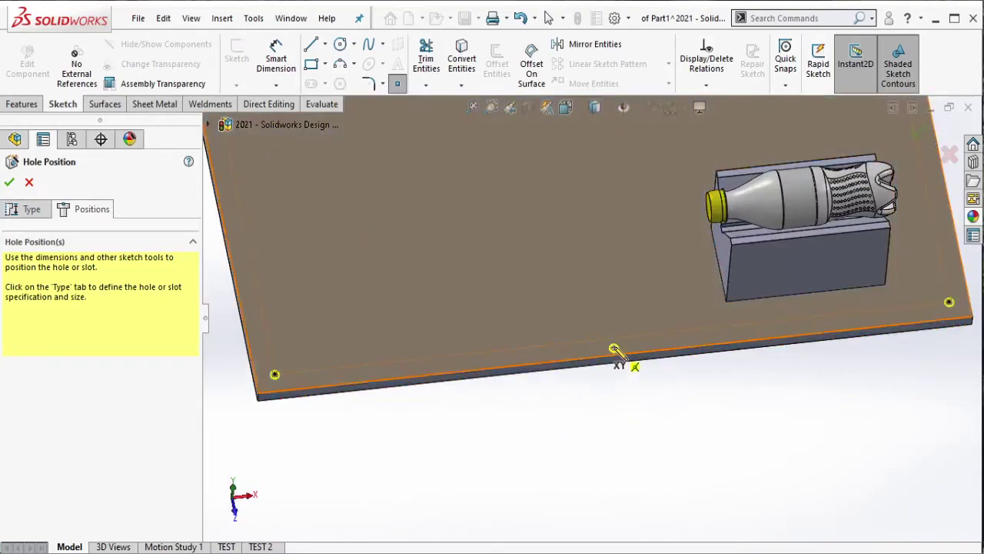
{"action": "left_click", "coordinate": [615, 350]}
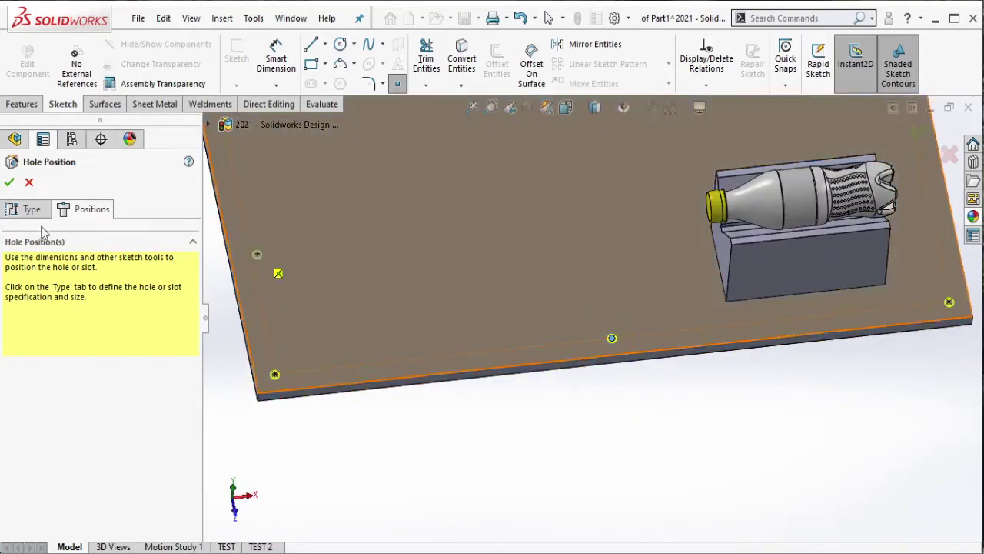
Step: Set the holes to Ø11.0 drill size with Through All depth and select Sketch4
{"action": "left_click", "coordinate": [31, 210]}
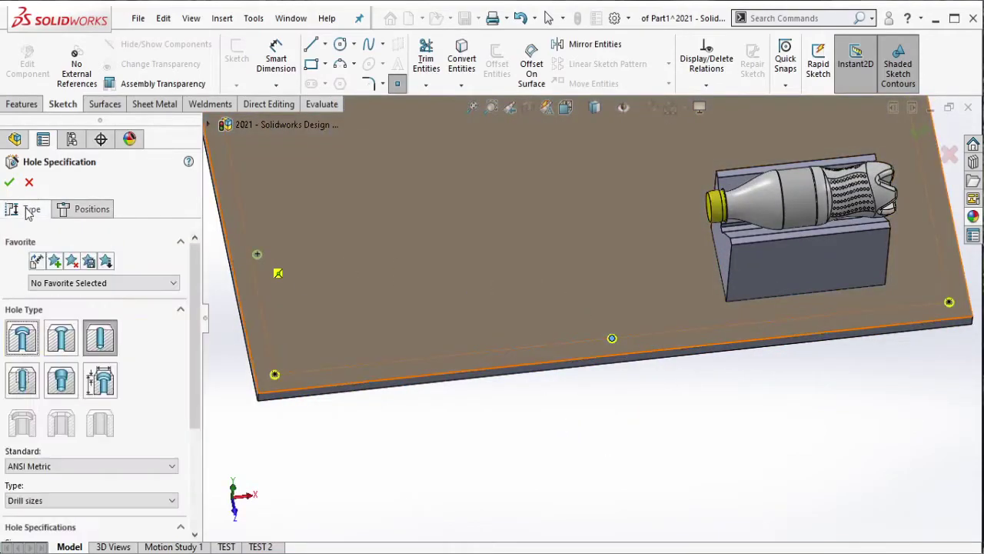
{"action": "scroll", "coordinate": [194, 384], "scroll_direction": "down", "scroll_amount": 3}
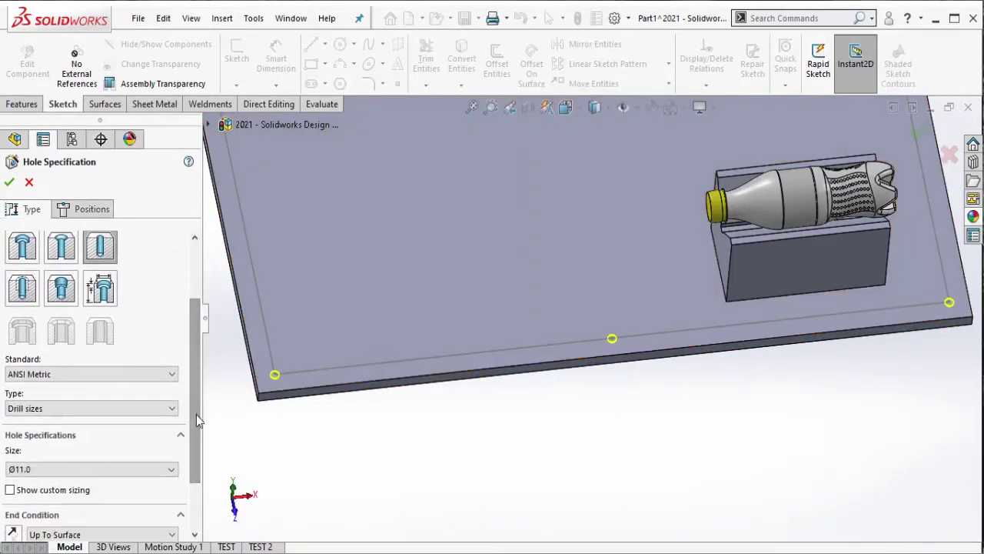
{"action": "scroll", "coordinate": [181, 430], "scroll_direction": "down", "scroll_amount": 2}
{"action": "left_click", "coordinate": [154, 473]}
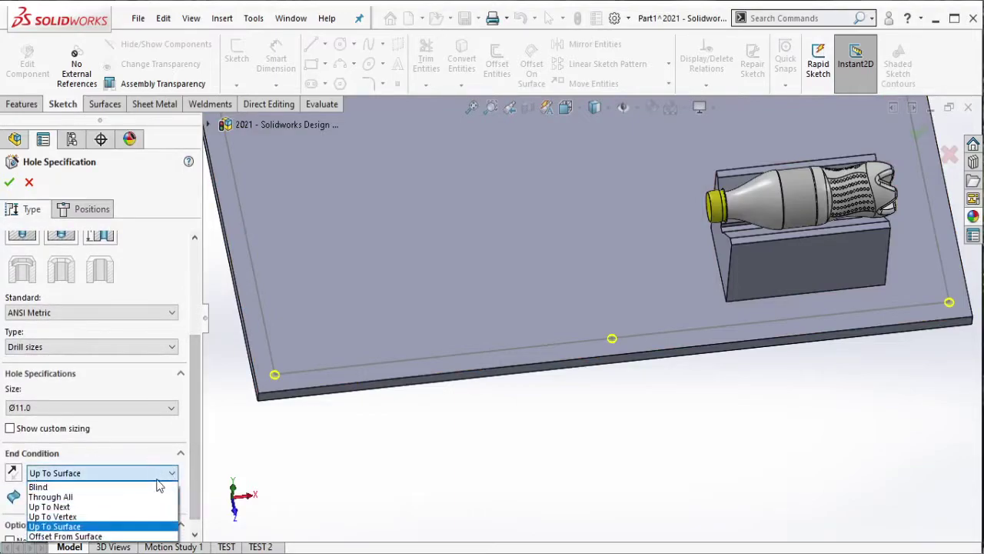
{"action": "left_click", "coordinate": [148, 498]}
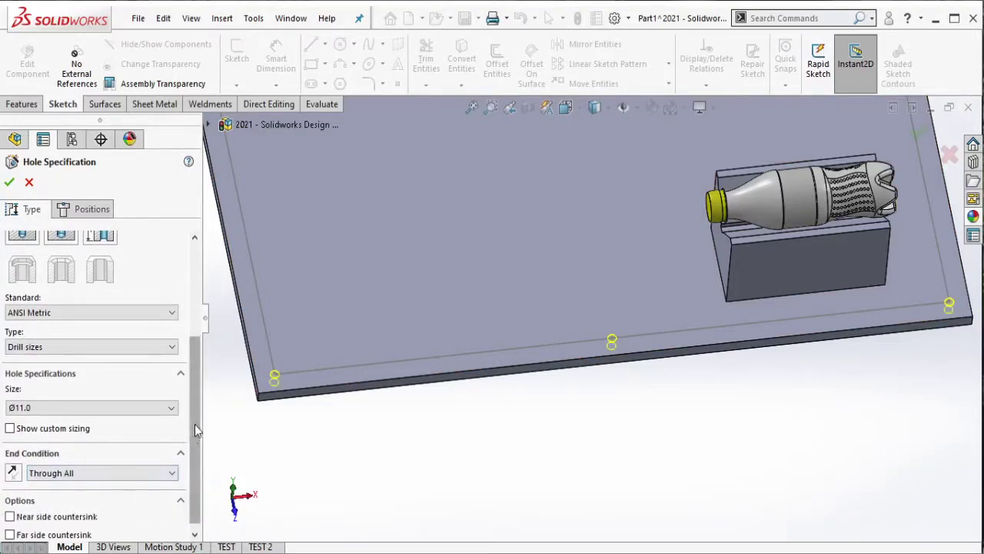
{"action": "scroll", "coordinate": [193, 426], "scroll_direction": "down", "scroll_amount": 1}
{"action": "left_click", "coordinate": [171, 400]}
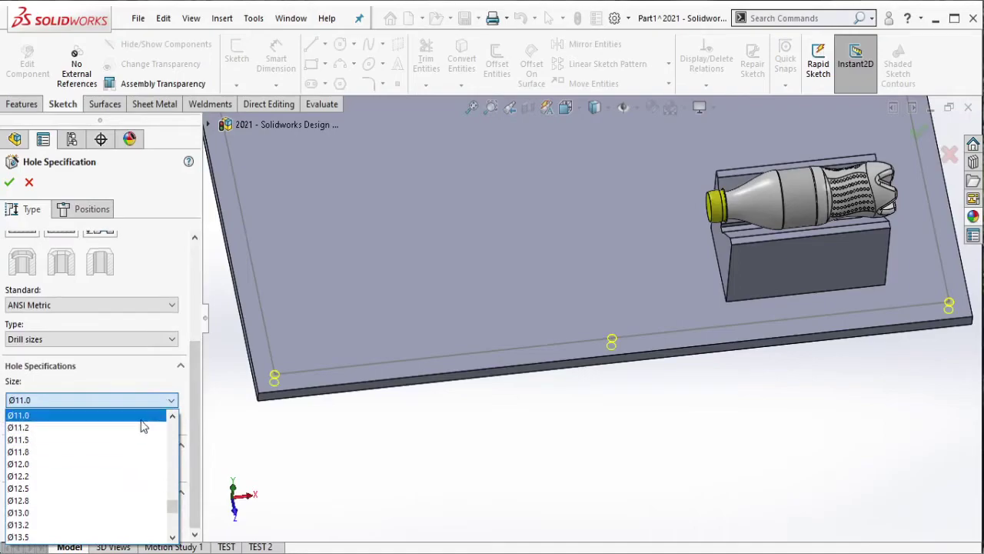
{"action": "left_click", "coordinate": [143, 415]}
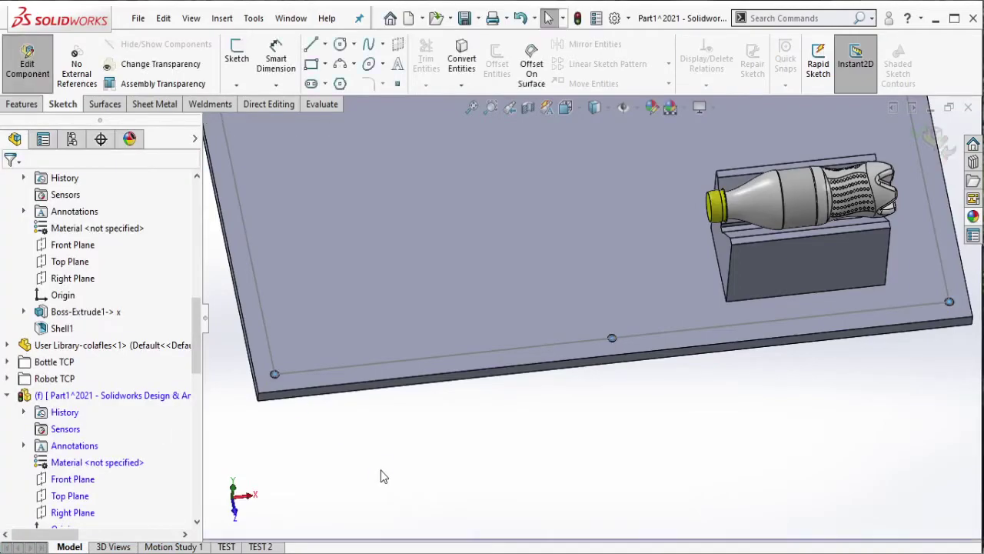
{"action": "left_click", "coordinate": [366, 350]}
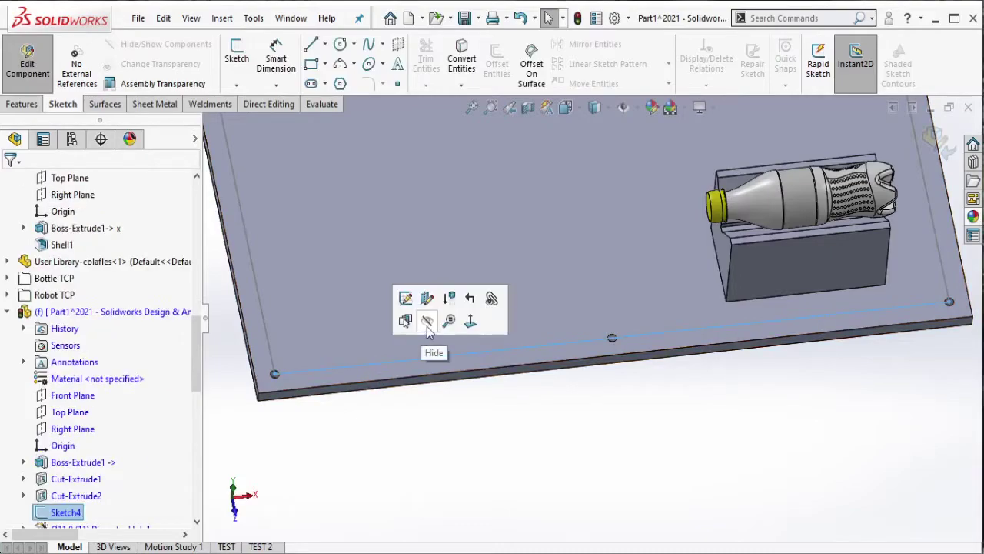
{"action": "scroll", "coordinate": [475, 470], "scroll_direction": "up", "scroll_amount": 3}
{"action": "mouse_move", "coordinate": [510, 398]}
{"action": "middle_mouse_down"}
{"action": "mouse_move", "coordinate": [521, 266]}
{"action": "mouse_move", "coordinate": [507, 275]}
{"action": "middle_mouse_up"}
{"action": "scroll", "coordinate": [507, 275], "scroll_direction": "down", "scroll_amount": 2}
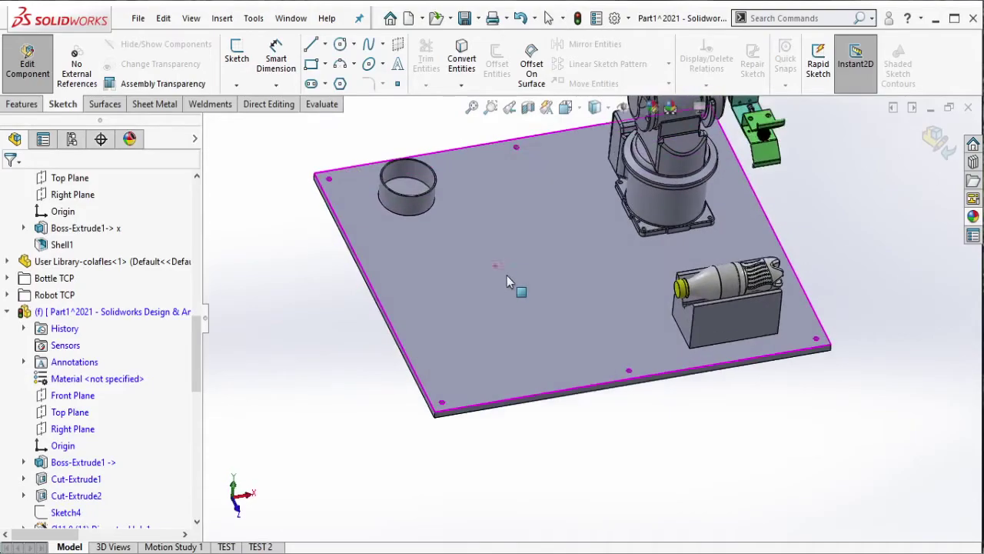
{"action": "left_click", "coordinate": [37, 105]}
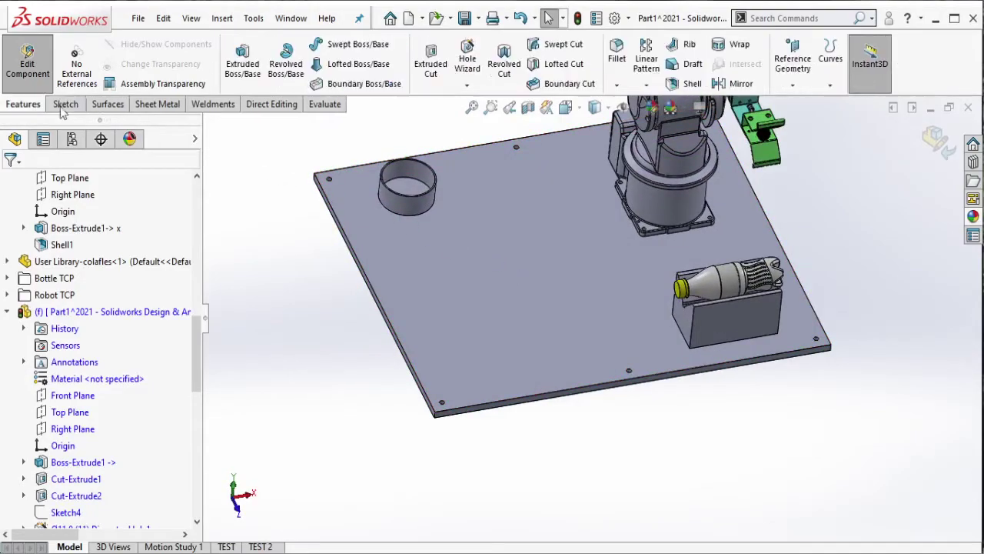
Step: Start a chamfer on the base plate and pick its first two corner edges
{"action": "left_click", "coordinate": [617, 85]}
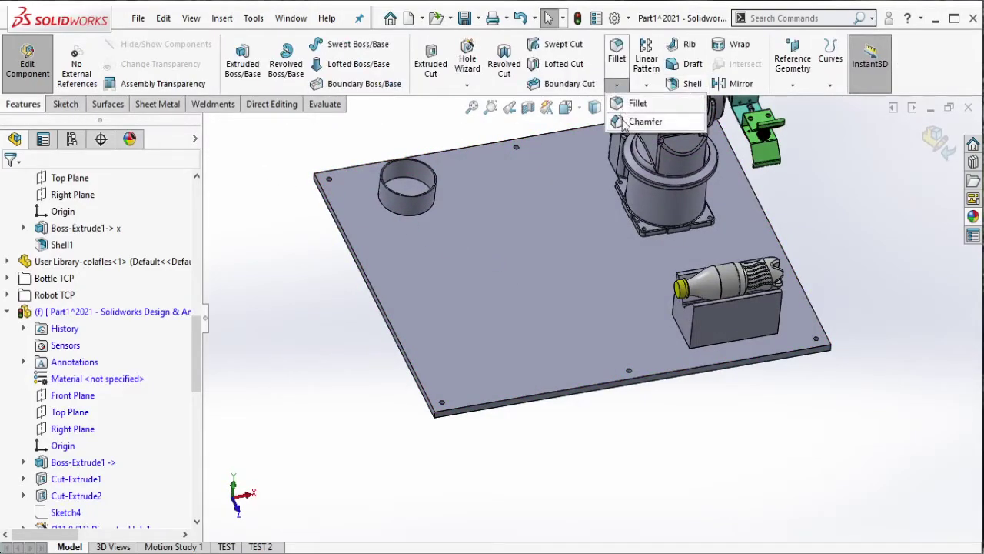
{"action": "left_click", "coordinate": [425, 471]}
{"action": "scroll", "coordinate": [459, 401], "scroll_direction": "down", "scroll_amount": 3}
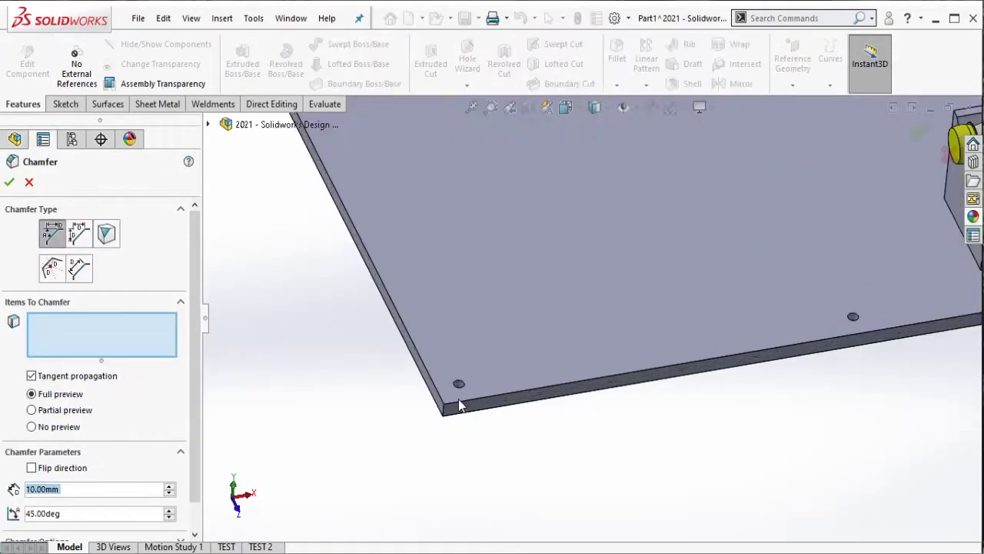
{"action": "scroll", "coordinate": [459, 401], "scroll_direction": "down", "scroll_amount": 2}
{"action": "left_click", "coordinate": [459, 401]}
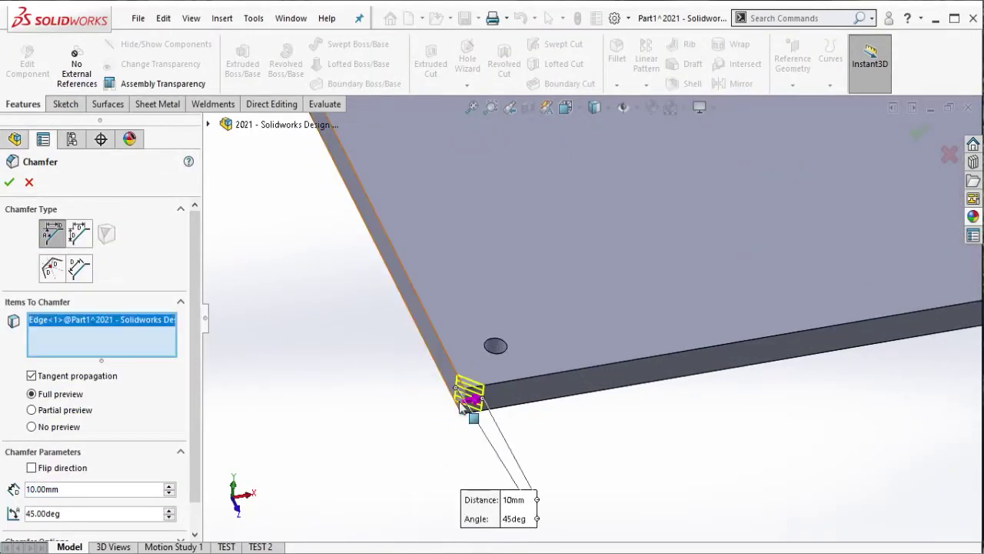
{"action": "scroll", "coordinate": [556, 340], "scroll_direction": "up", "scroll_amount": 2}
{"action": "scroll", "coordinate": [584, 308], "scroll_direction": "up", "scroll_amount": 3}
{"action": "scroll", "coordinate": [582, 332], "scroll_direction": "down", "scroll_amount": 4}
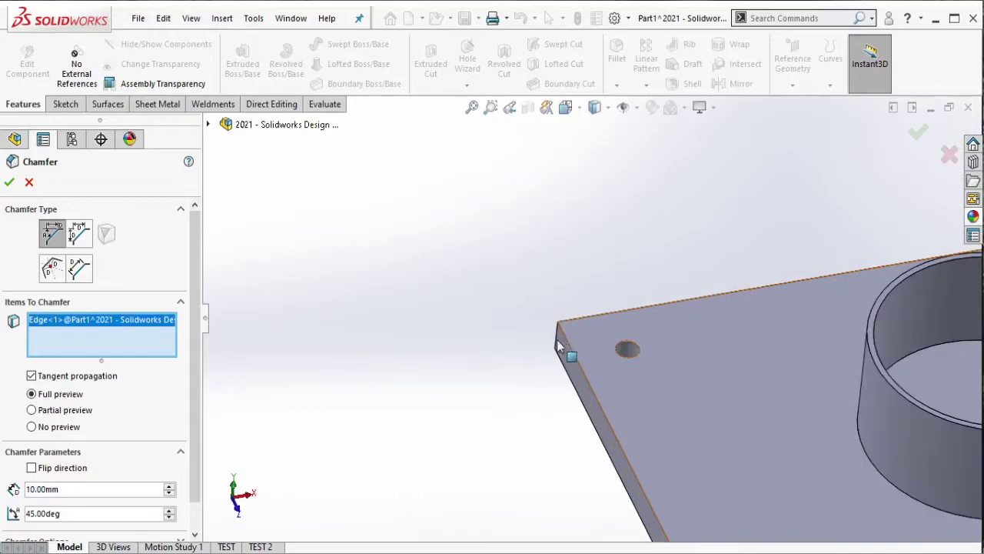
{"action": "left_click", "coordinate": [567, 335]}
Step: Add the remaining two corner edges and apply the 10 mm × 45° chamfer
{"action": "scroll", "coordinate": [569, 335], "scroll_direction": "up", "scroll_amount": 2}
{"action": "scroll", "coordinate": [677, 369], "scroll_direction": "up", "scroll_amount": 3}
{"action": "scroll", "coordinate": [652, 263], "scroll_direction": "down", "scroll_amount": 3}
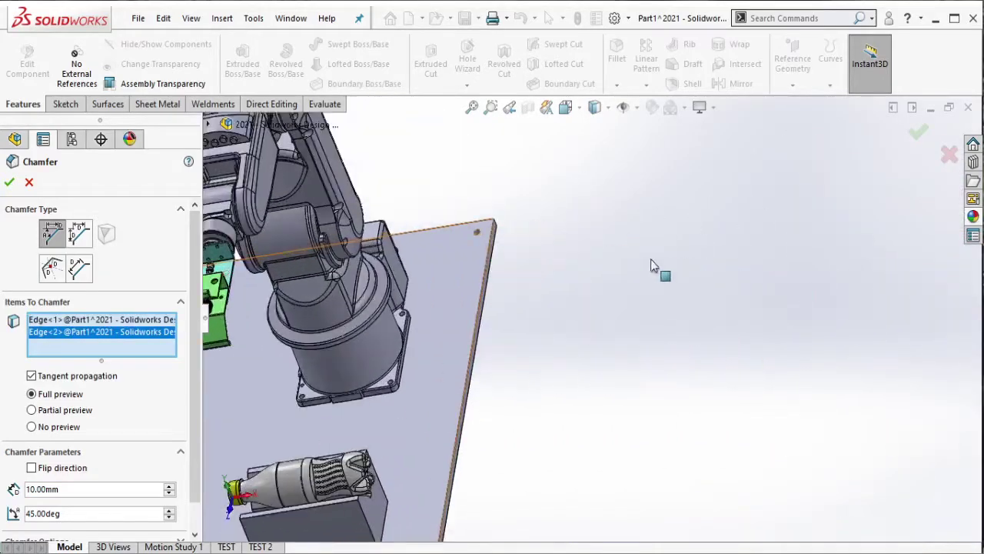
{"action": "scroll", "coordinate": [529, 246], "scroll_direction": "down", "scroll_amount": 2}
{"action": "scroll", "coordinate": [572, 273], "scroll_direction": "down", "scroll_amount": 2}
{"action": "left_click", "coordinate": [582, 266]}
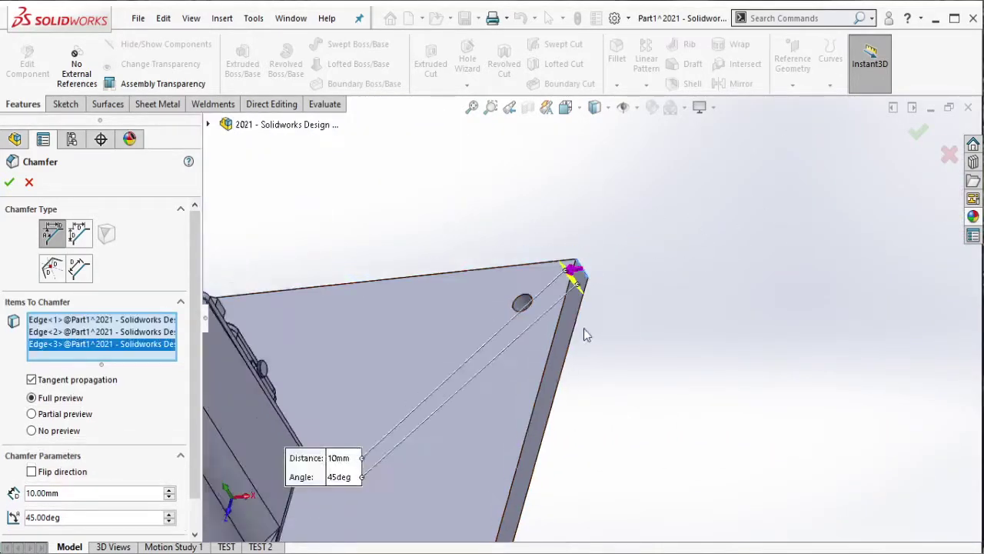
{"action": "scroll", "coordinate": [583, 329], "scroll_direction": "up", "scroll_amount": 3}
{"action": "scroll", "coordinate": [542, 388], "scroll_direction": "down", "scroll_amount": 4}
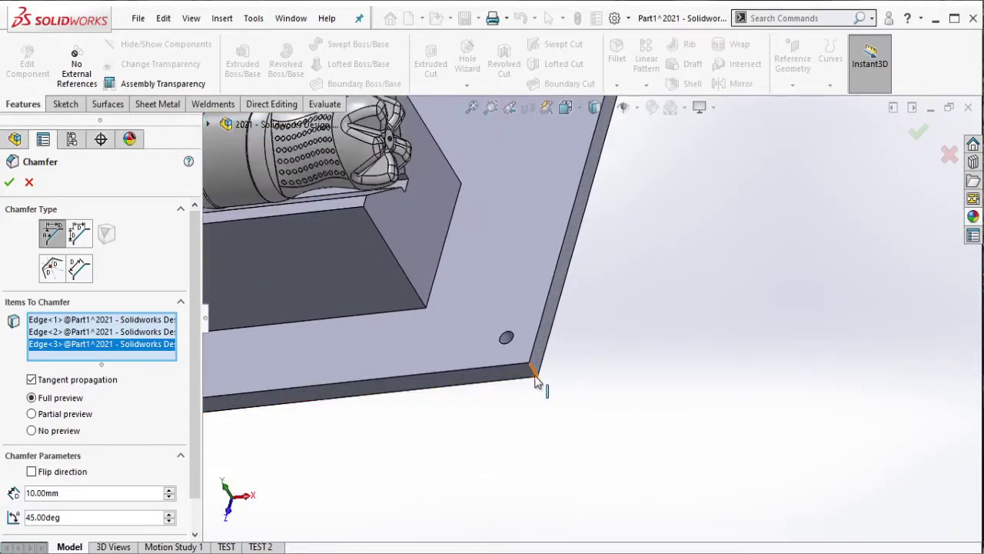
{"action": "left_click", "coordinate": [536, 374]}
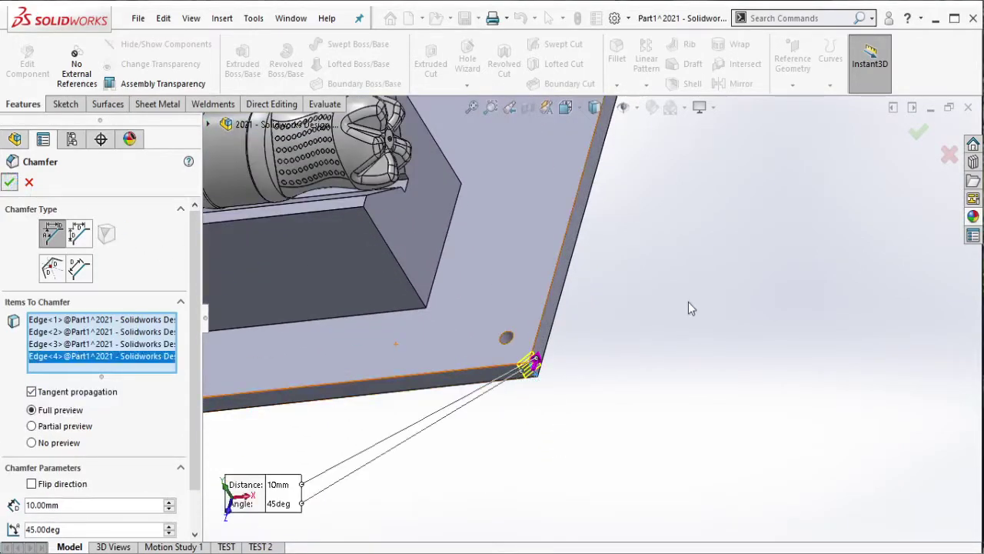
{"action": "key", "text": "Return"}
{"action": "scroll", "coordinate": [593, 282], "scroll_direction": "up", "scroll_amount": 3}
{"action": "scroll", "coordinate": [593, 282], "scroll_direction": "up", "scroll_amount": 2}
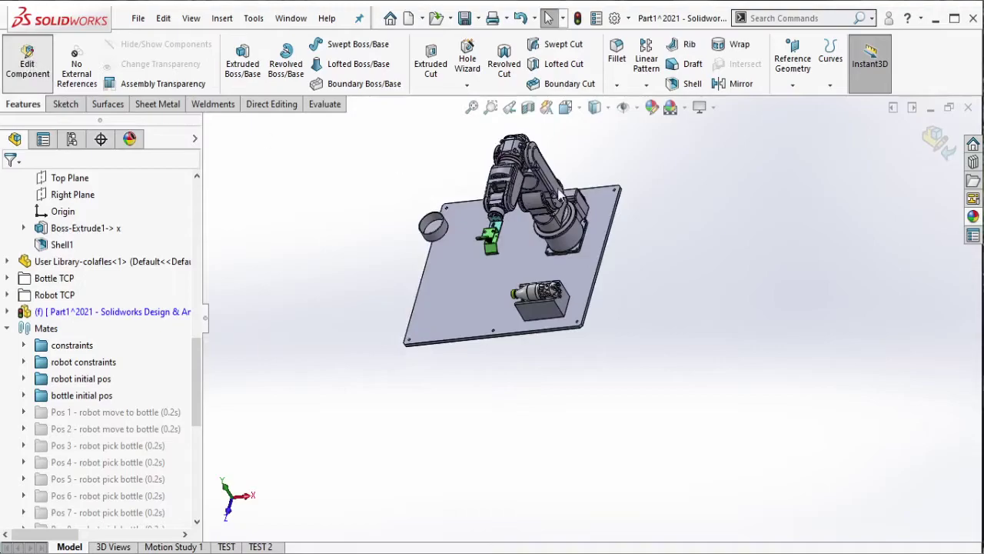
Step: Break all external references of the base plate part, Part1
{"action": "middle_click_drag", "start_coordinate": [560, 198], "coordinate": [499, 214]}
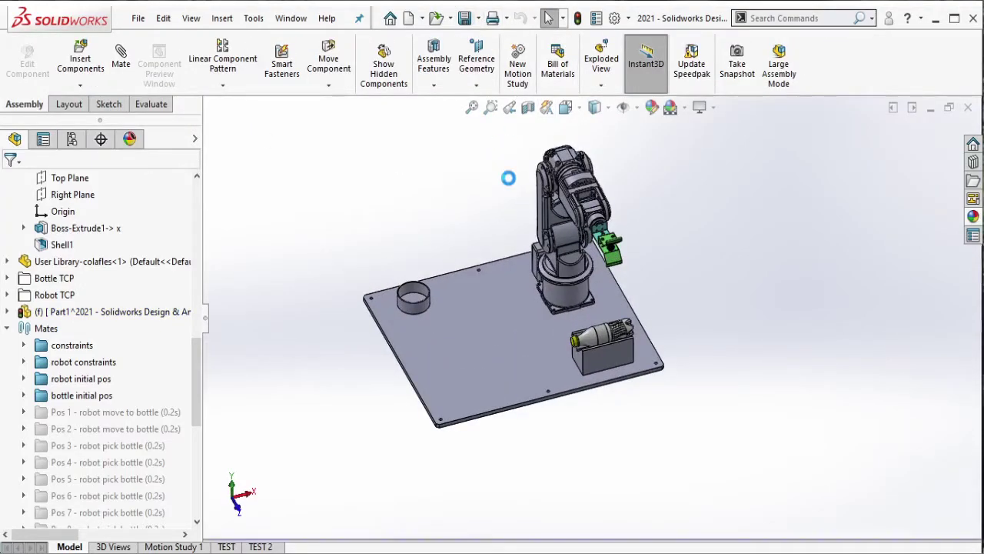
{"action": "scroll", "coordinate": [575, 310], "scroll_direction": "up", "scroll_amount": 2}
{"action": "middle_click_drag", "start_coordinate": [576, 309], "coordinate": [531, 325]}
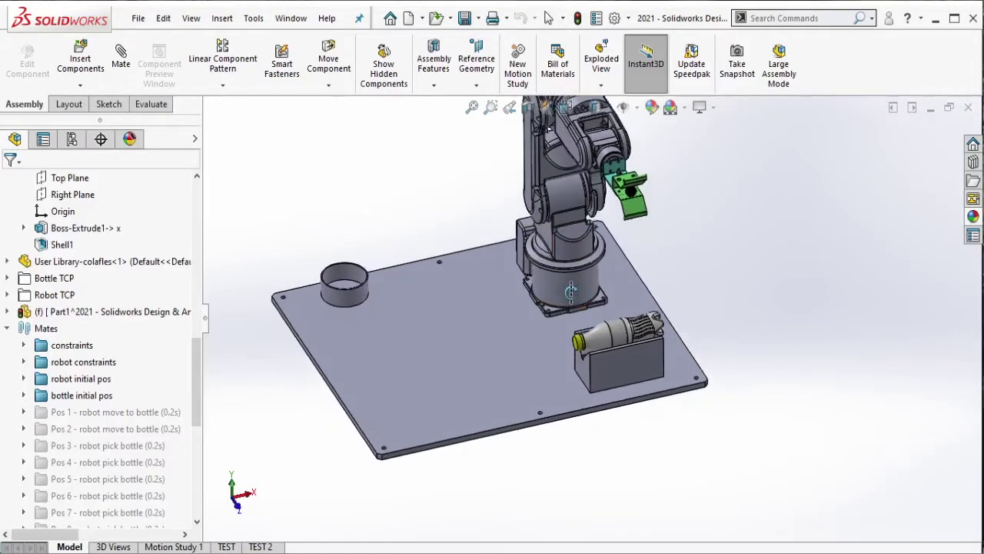
{"action": "scroll", "coordinate": [530, 319], "scroll_direction": "down", "scroll_amount": 2}
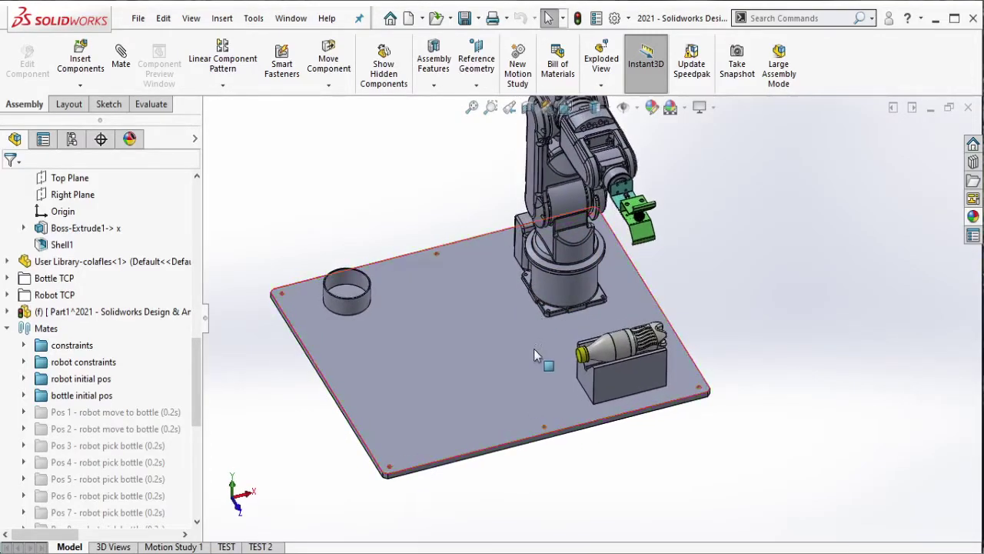
{"action": "middle_click_drag", "start_coordinate": [534, 348], "coordinate": [544, 357]}
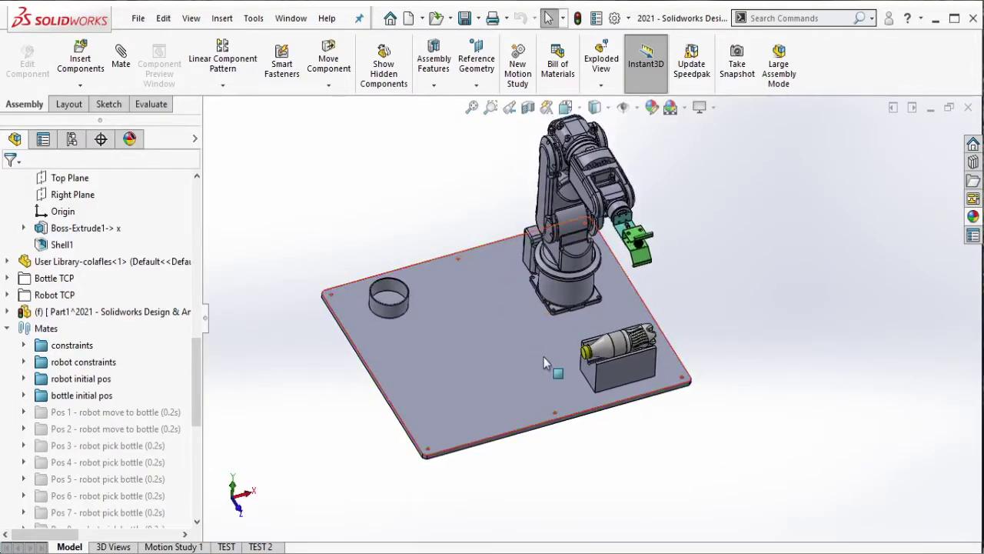
{"action": "left_click", "coordinate": [162, 312]}
{"action": "right_click", "coordinate": [162, 312]}
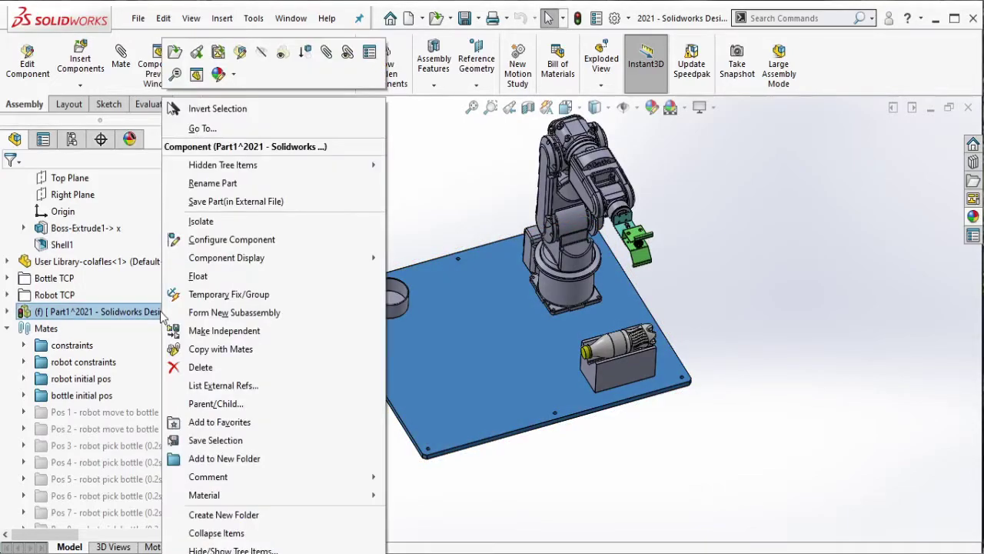
{"action": "left_click", "coordinate": [220, 385]}
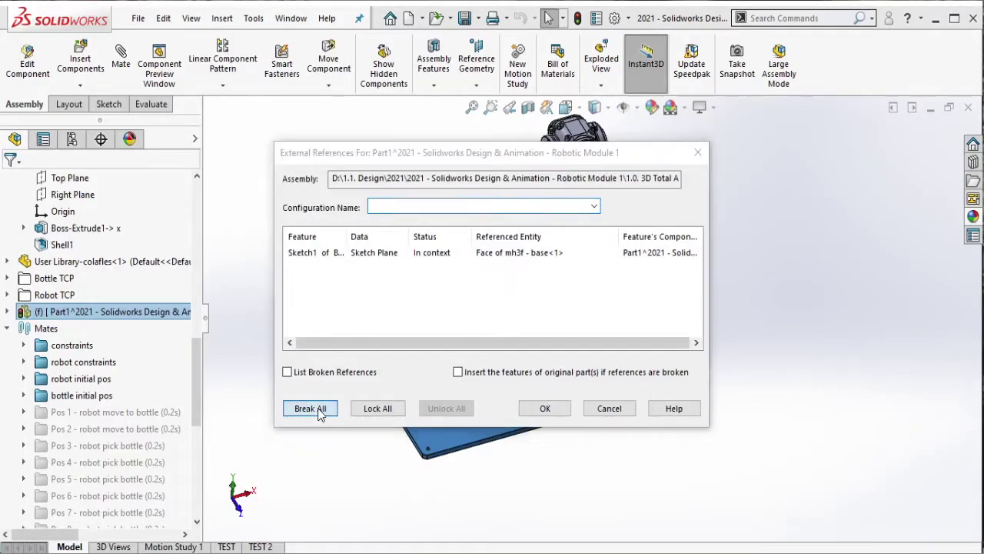
{"action": "left_click", "coordinate": [319, 412]}
{"action": "left_click", "coordinate": [539, 328]}
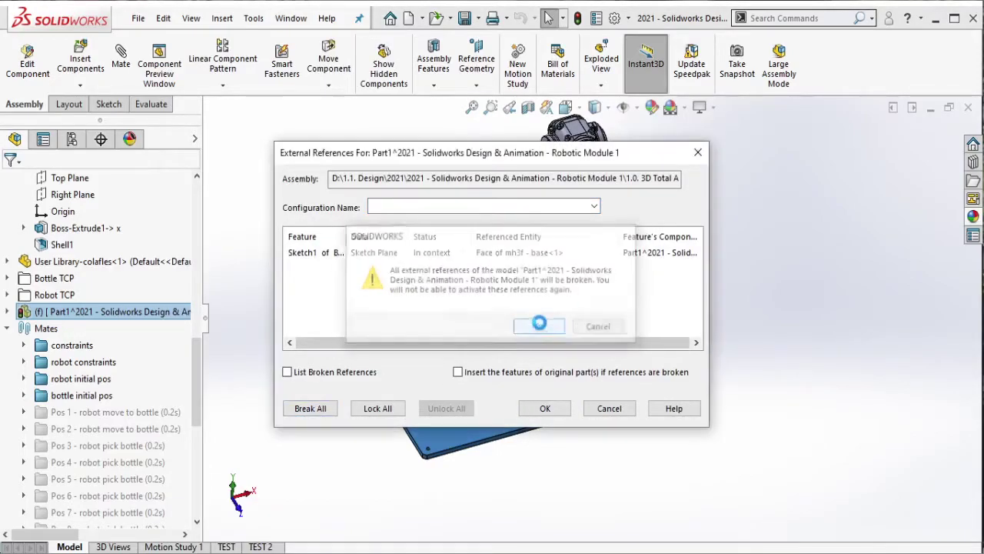
{"action": "left_click", "coordinate": [551, 407]}
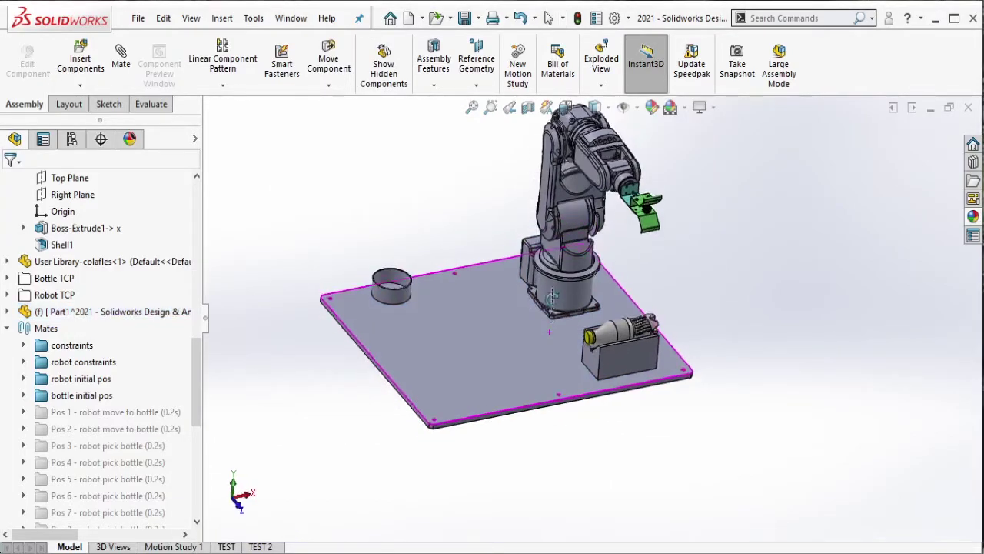
Step: Select the base plate in the assembly and open it as its own part
{"action": "mouse_move", "coordinate": [552, 296]}
{"action": "middle_mouse_down"}
{"action": "mouse_move", "coordinate": [538, 430]}
{"action": "mouse_move", "coordinate": [538, 263]}
{"action": "mouse_move", "coordinate": [530, 375]}
{"action": "mouse_move", "coordinate": [533, 347]}
{"action": "mouse_move", "coordinate": [543, 359]}
{"action": "middle_mouse_up"}
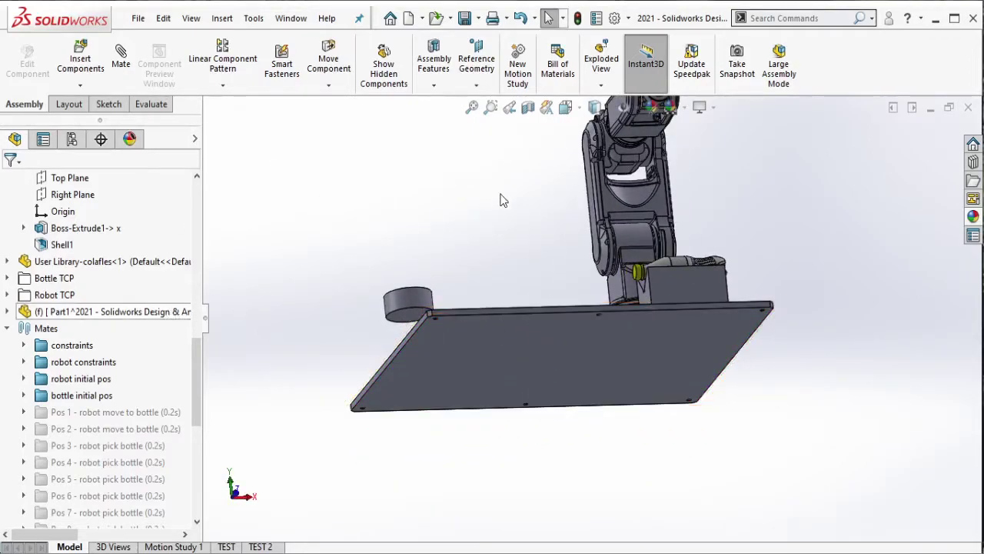
{"action": "middle_click_drag", "start_coordinate": [499, 199], "coordinate": [513, 244]}
{"action": "left_click", "coordinate": [360, 380]}
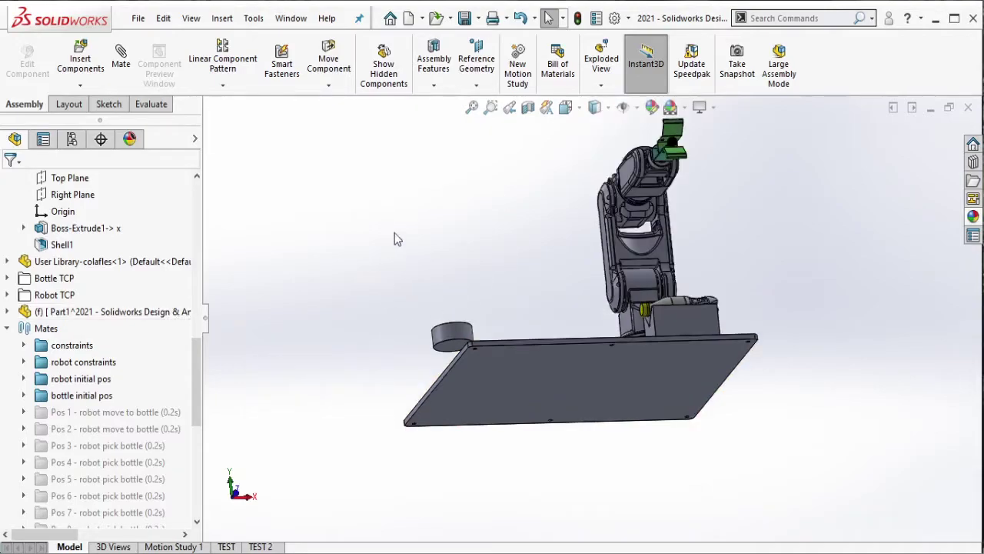
{"action": "left_click", "coordinate": [529, 367]}
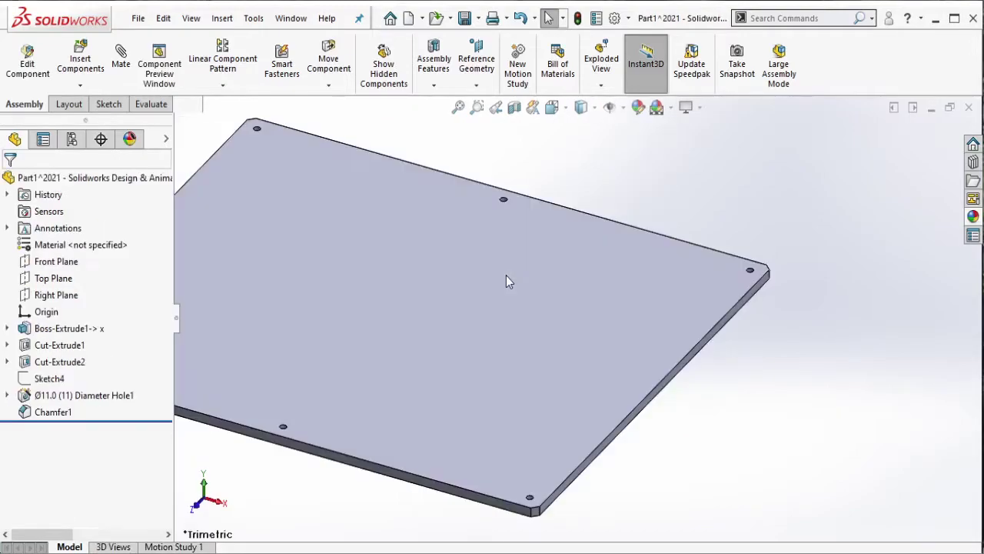
Step: Save the plate as '2021 - SDA - RM1 - part - 005' in 1.2. 3D Parts, then return to the assembly
{"action": "left_click", "coordinate": [137, 21]}
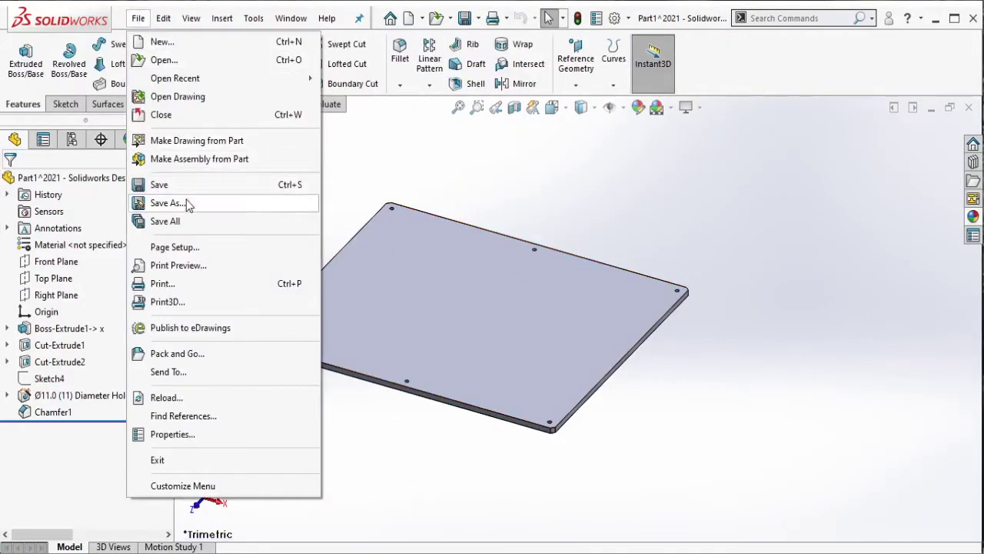
{"action": "left_click", "coordinate": [246, 203]}
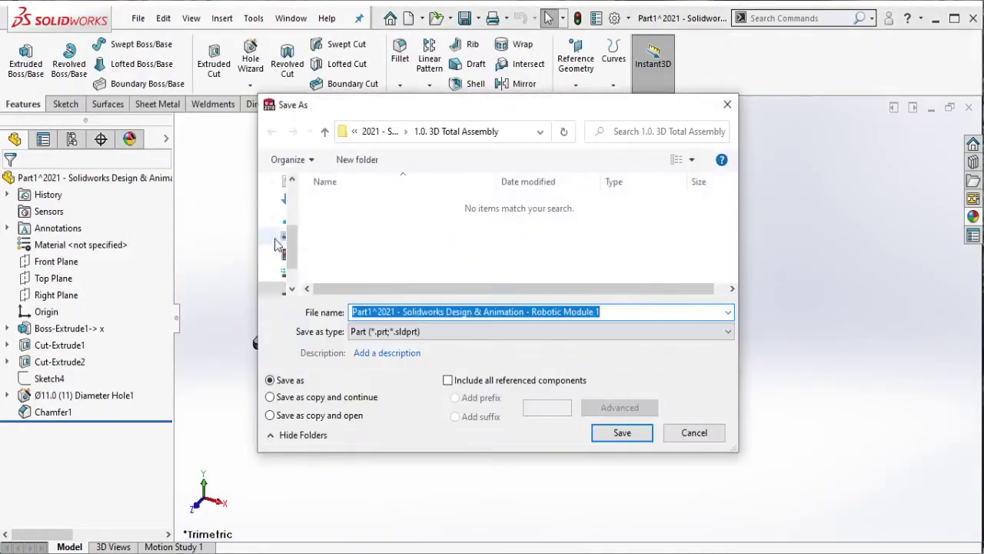
{"action": "left_click", "coordinate": [393, 139]}
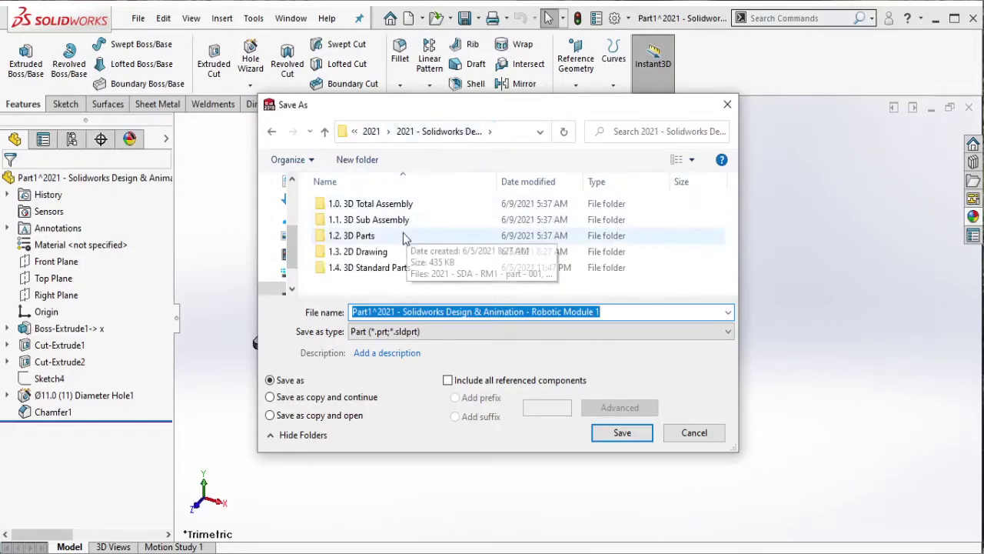
{"action": "double_click", "coordinate": [431, 235]}
{"action": "left_click", "coordinate": [414, 257]}
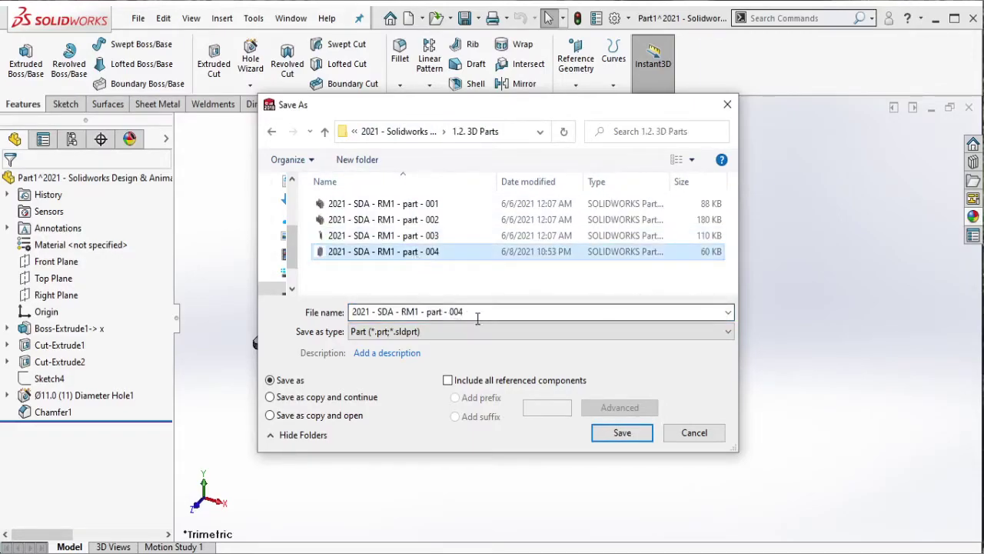
{"action": "left_click", "coordinate": [505, 312]}
{"action": "key", "text": "BackSpace"}
{"action": "type", "text": "5"}
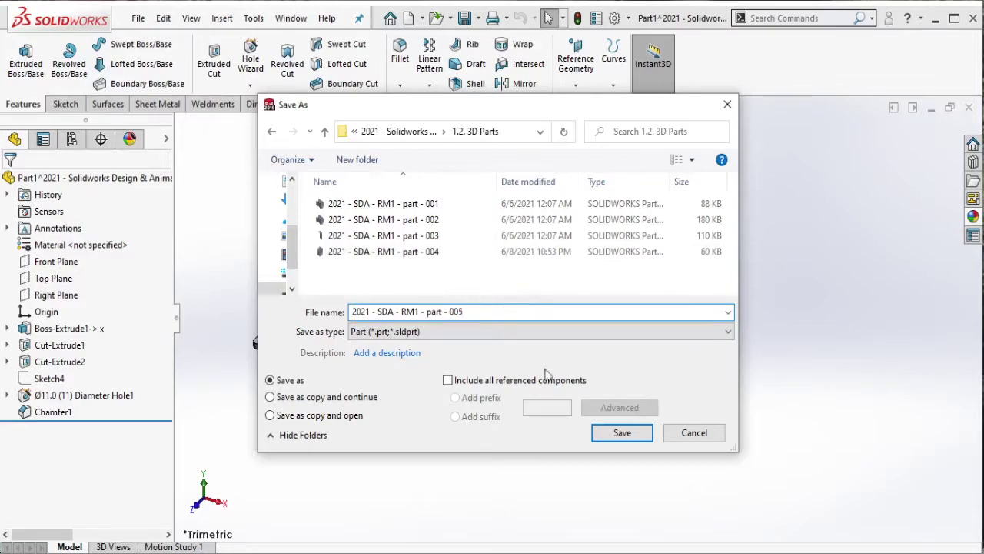
{"action": "left_click", "coordinate": [622, 432]}
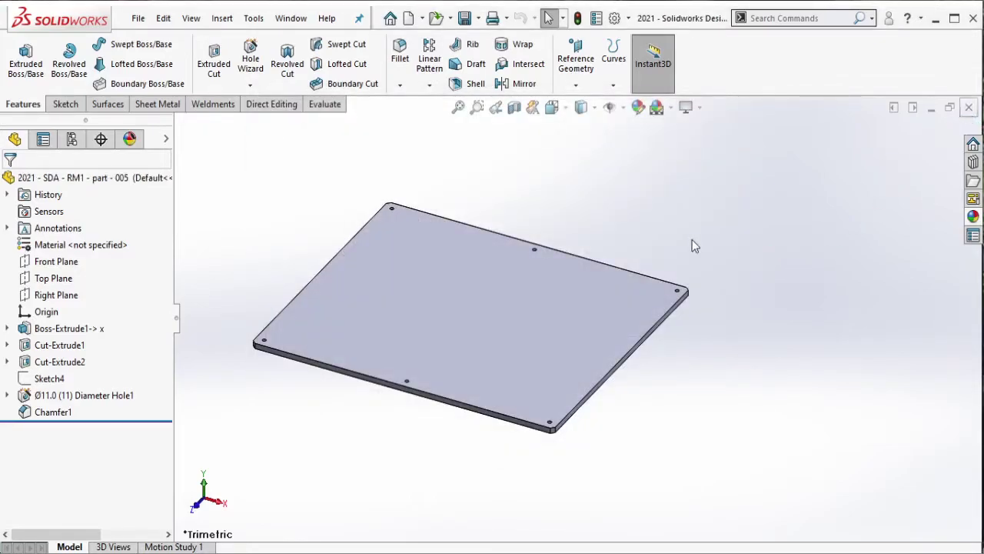
{"action": "key", "text": "ctrl+Tab"}
{"action": "mouse_move", "coordinate": [645, 253]}
{"action": "middle_mouse_down"}
{"action": "mouse_move", "coordinate": [644, 433]}
{"action": "mouse_move", "coordinate": [570, 402]}
{"action": "middle_mouse_up"}
Step: Insert a new empty part, Part2, into the robot cell assembly
{"action": "left_click", "coordinate": [81, 85]}
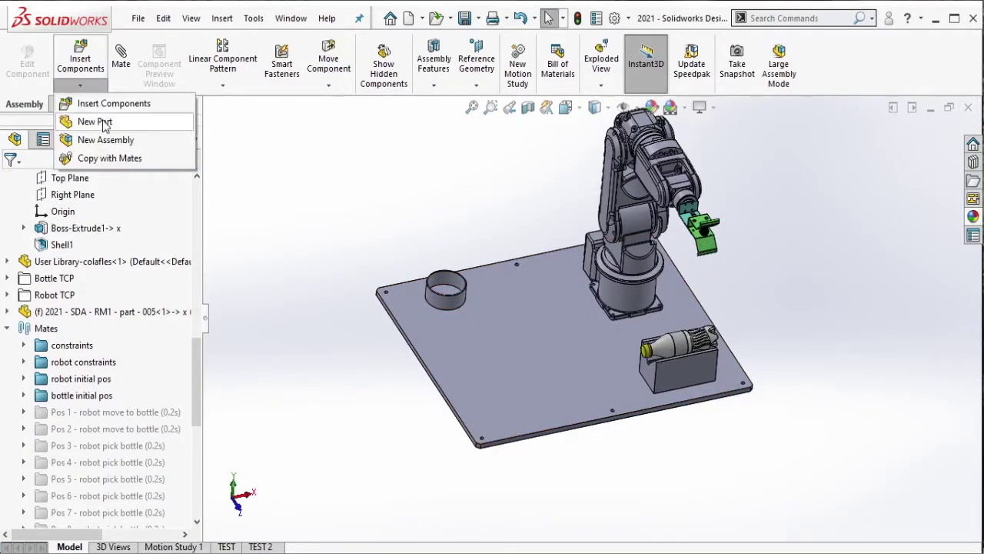
{"action": "left_click", "coordinate": [47, 123]}
{"action": "left_click", "coordinate": [250, 284]}
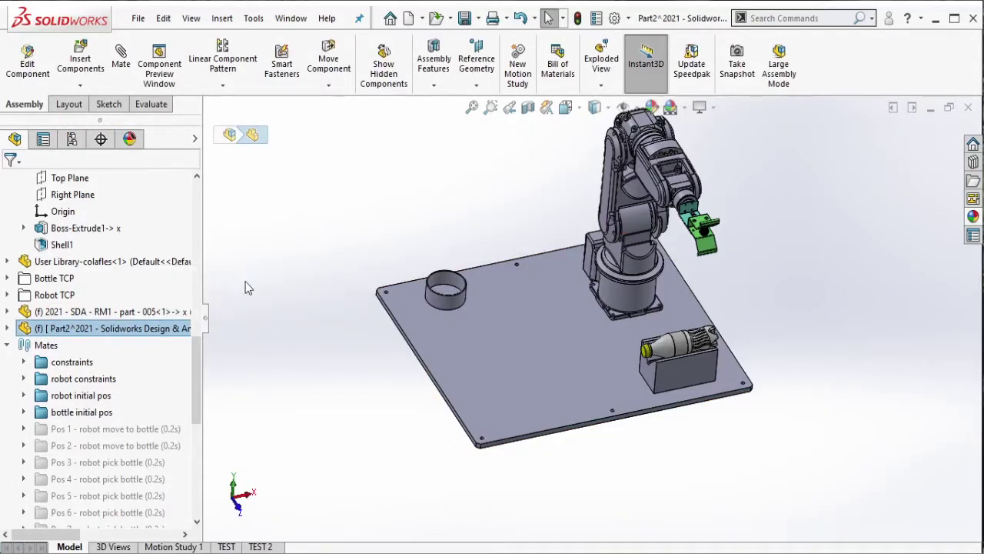
Step: Select the plate's underside, back out of an empty sketch, and begin a reference plane
{"action": "mouse_move", "coordinate": [513, 292]}
{"action": "middle_mouse_down"}
{"action": "mouse_move", "coordinate": [496, 143]}
{"action": "mouse_move", "coordinate": [552, 258]}
{"action": "middle_mouse_up"}
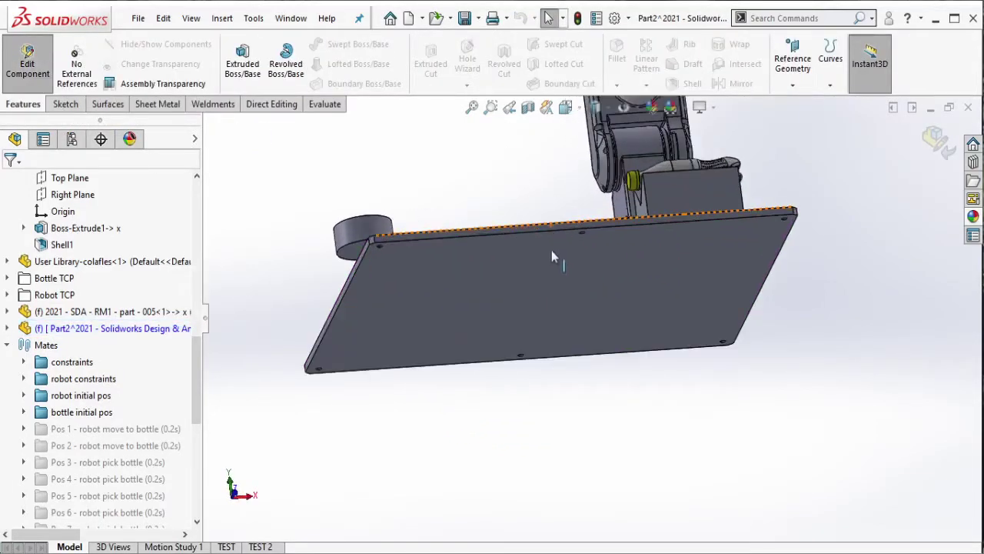
{"action": "left_click", "coordinate": [515, 276]}
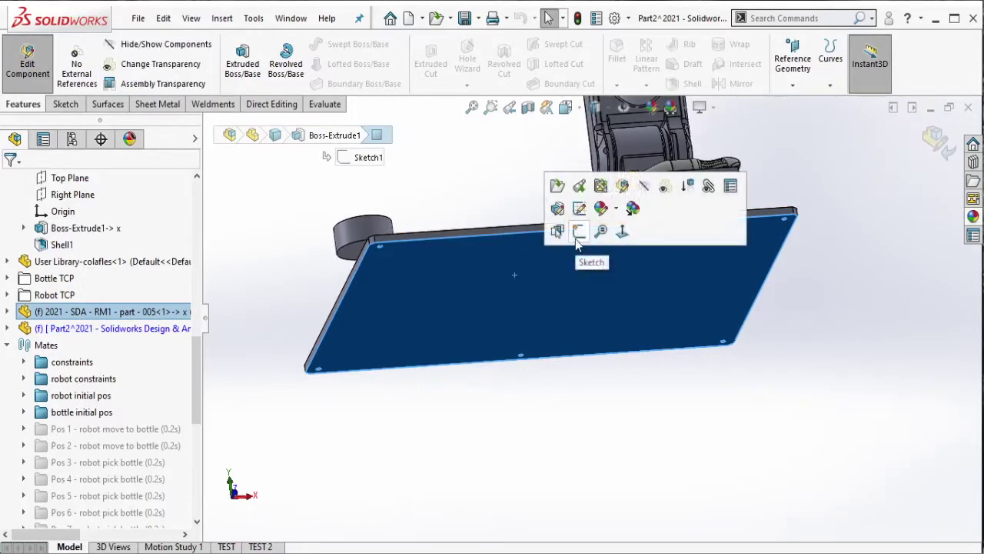
{"action": "left_click", "coordinate": [578, 235]}
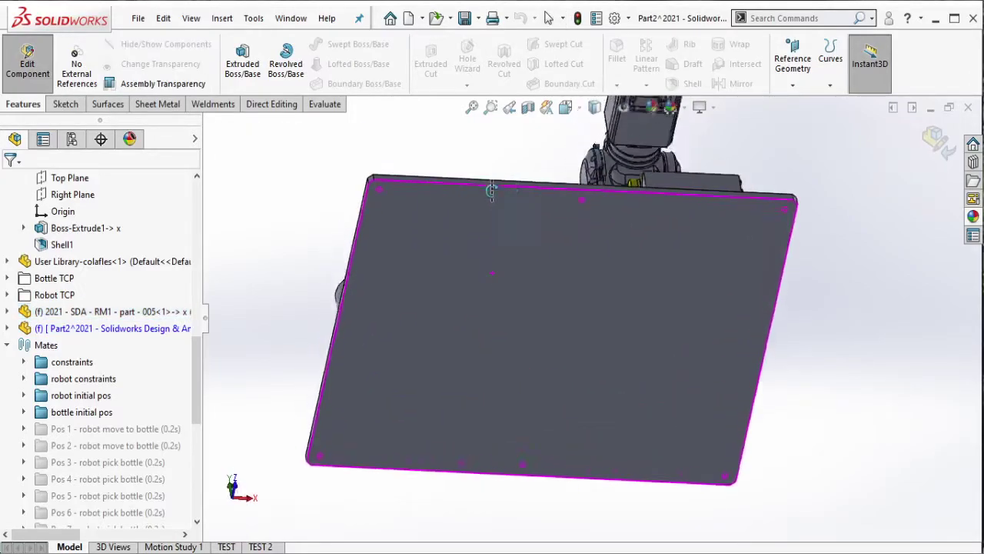
{"action": "key", "text": "ctrl+z"}
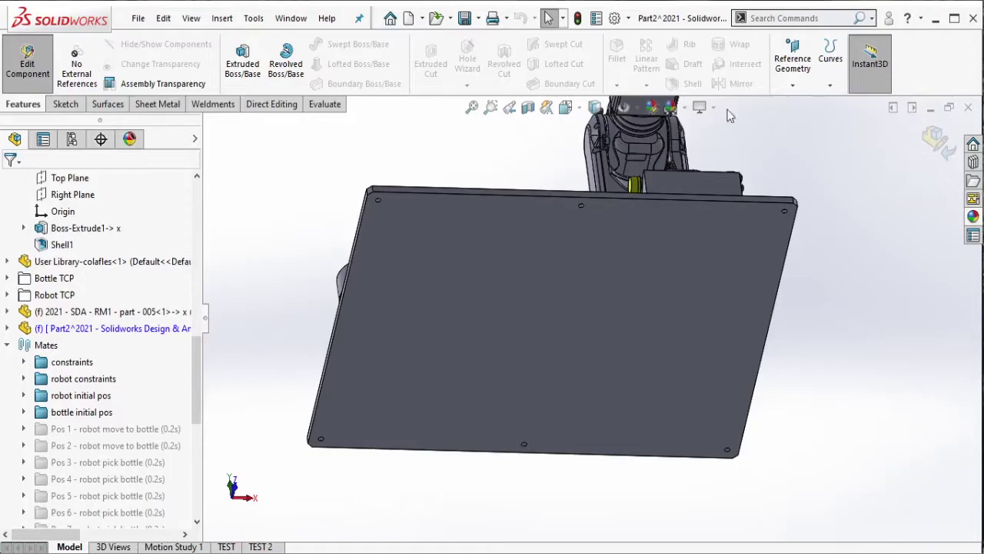
{"action": "left_click", "coordinate": [785, 90]}
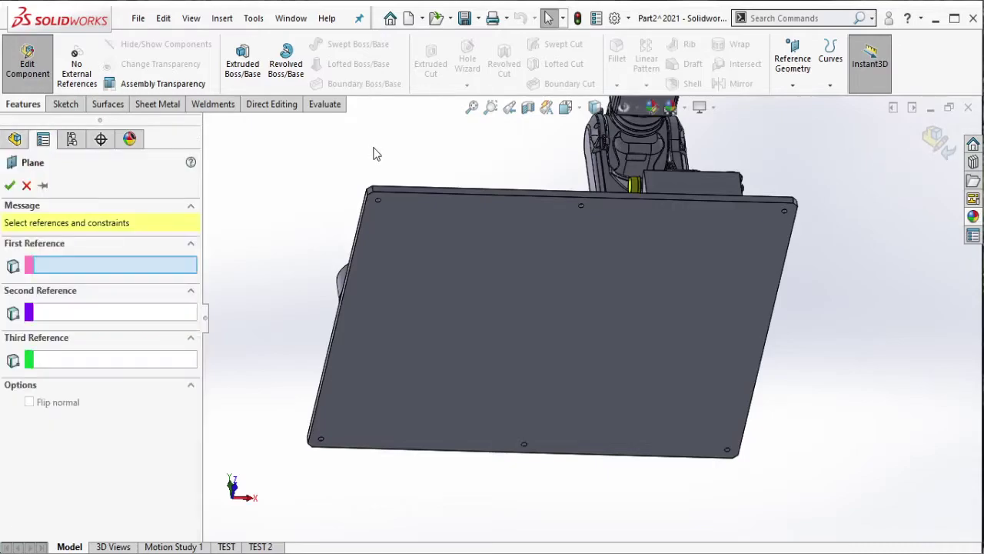
Step: Create Plane1 offset 25 mm from the base plate's underside face
{"action": "left_click", "coordinate": [425, 319]}
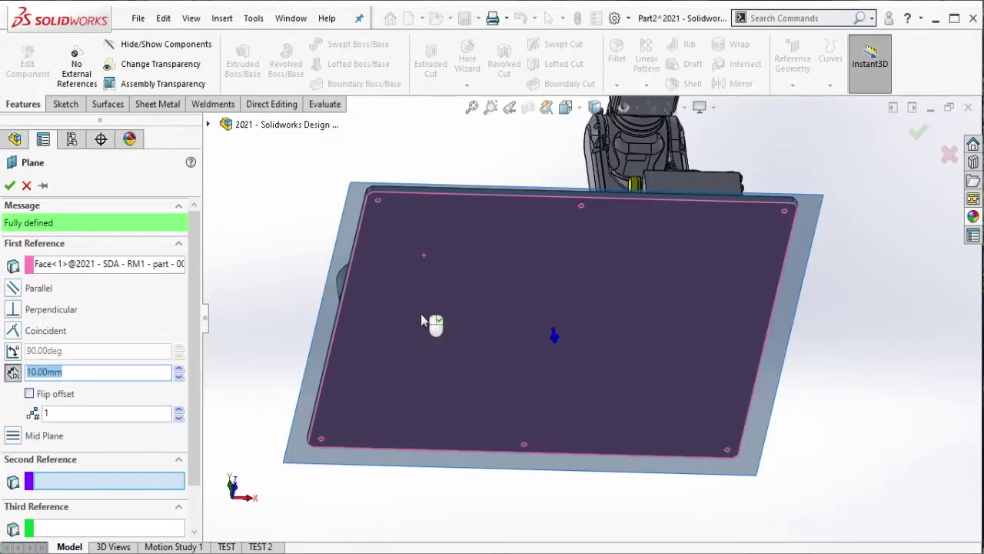
{"action": "type", "text": "5"}
{"action": "key", "text": "Return"}
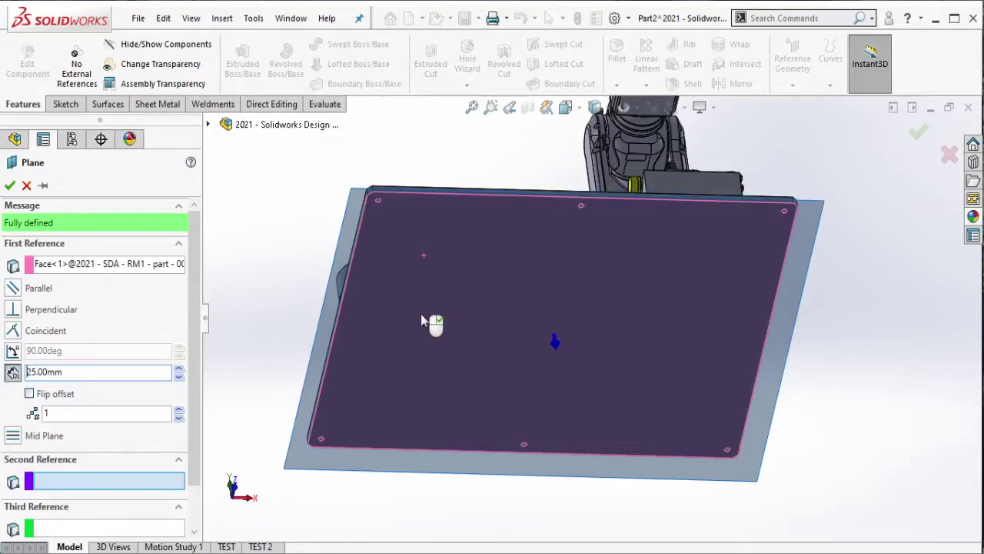
{"action": "mouse_move", "coordinate": [536, 278]}
{"action": "middle_mouse_down"}
{"action": "mouse_move", "coordinate": [566, 431]}
{"action": "mouse_move", "coordinate": [538, 422]}
{"action": "middle_mouse_up"}
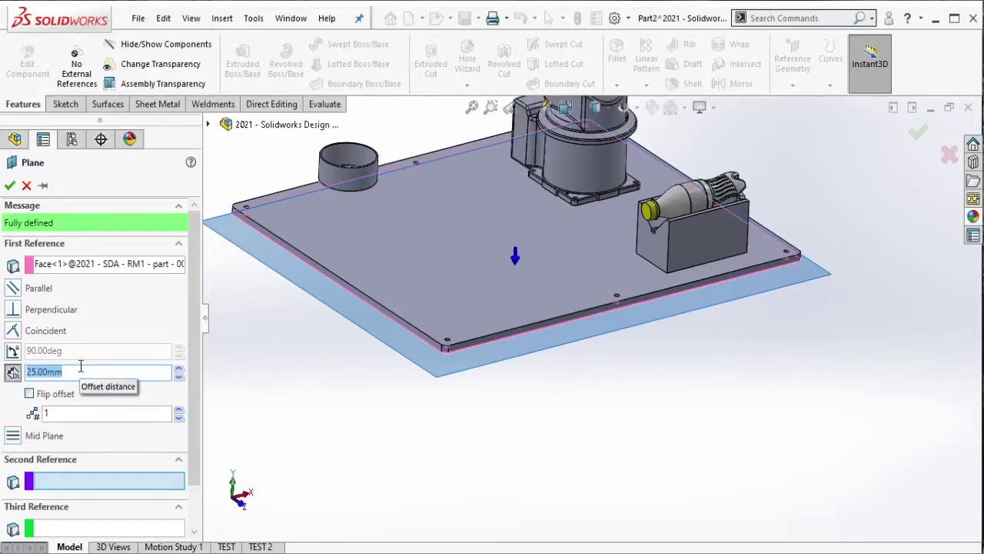
{"action": "type", "text": "10"}
{"action": "key", "text": "Return"}
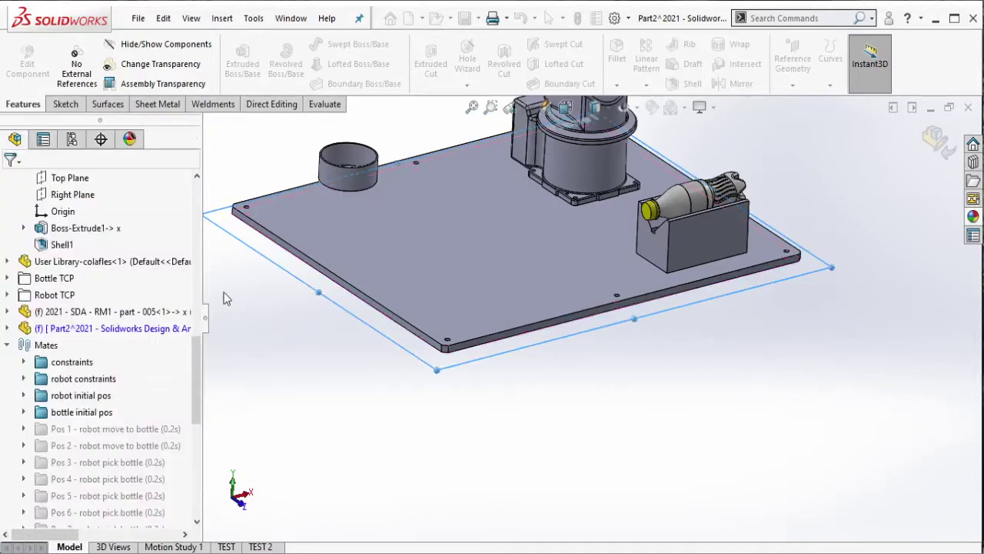
{"action": "mouse_move", "coordinate": [370, 323]}
{"action": "middle_mouse_down"}
{"action": "mouse_move", "coordinate": [377, 354]}
{"action": "mouse_move", "coordinate": [597, 238]}
{"action": "middle_mouse_up"}
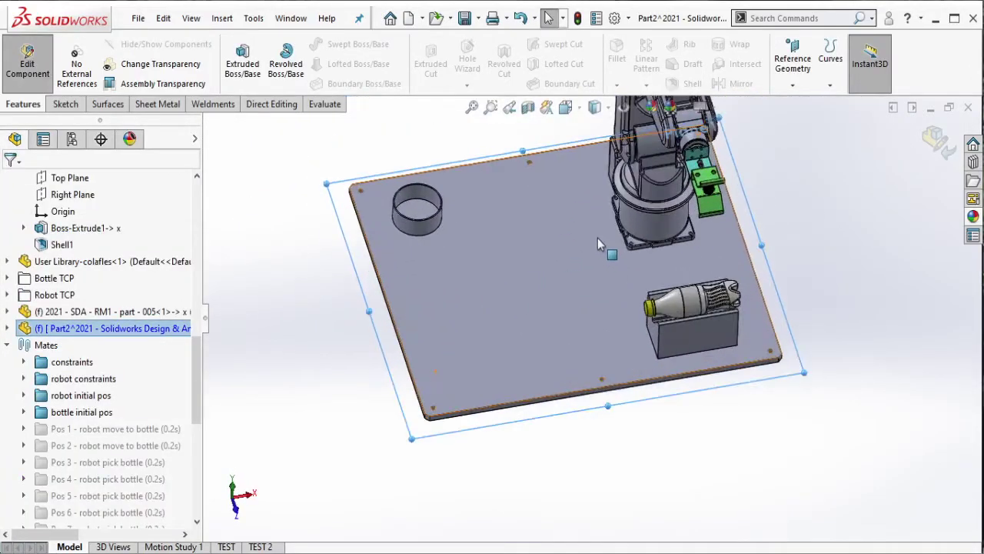
Step: Start a sketch on the new plane and project the back and front hole points into it
{"action": "right_click", "coordinate": [345, 200]}
{"action": "left_click", "coordinate": [377, 71]}
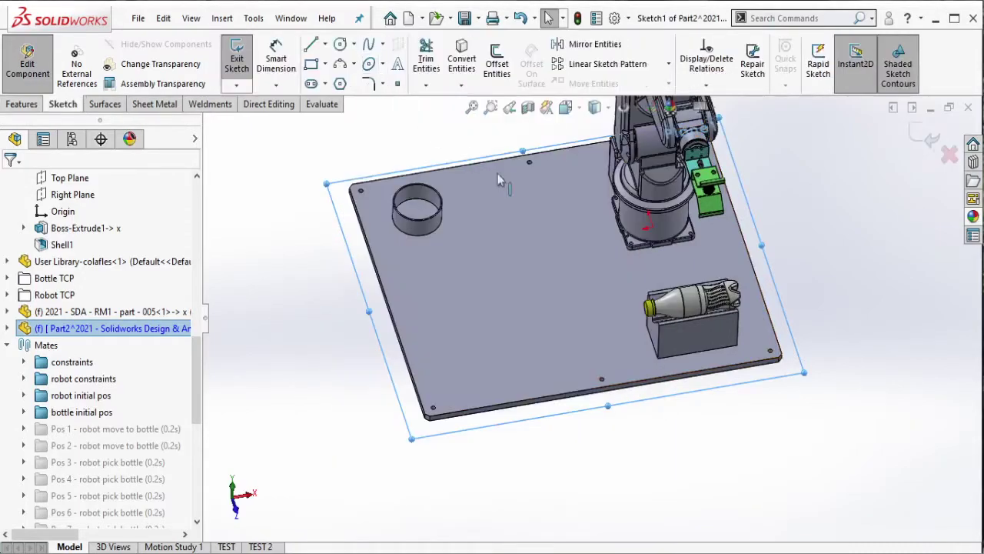
{"action": "scroll", "coordinate": [421, 199], "scroll_direction": "down", "scroll_amount": 2}
{"action": "scroll", "coordinate": [353, 208], "scroll_direction": "down", "scroll_amount": 1}
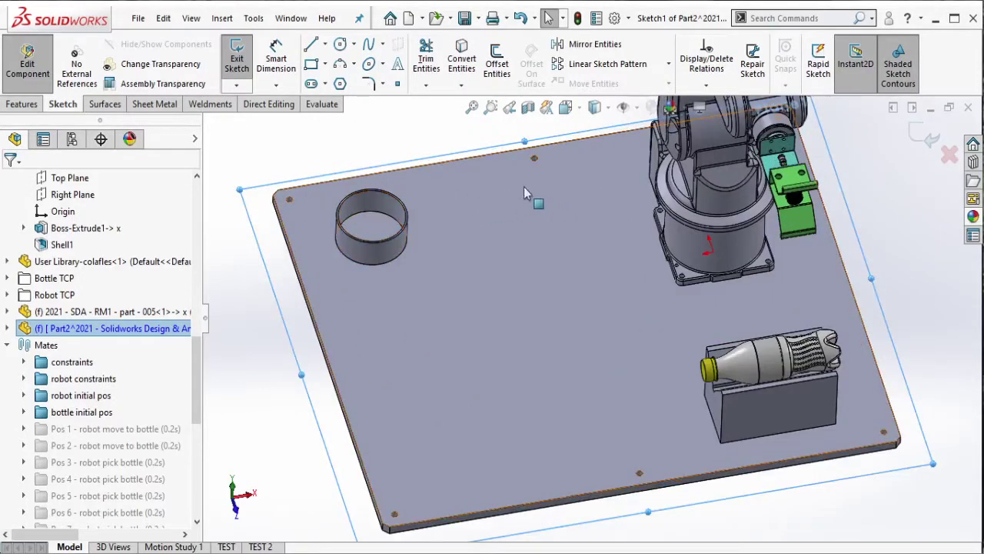
{"action": "left_click", "coordinate": [533, 158]}
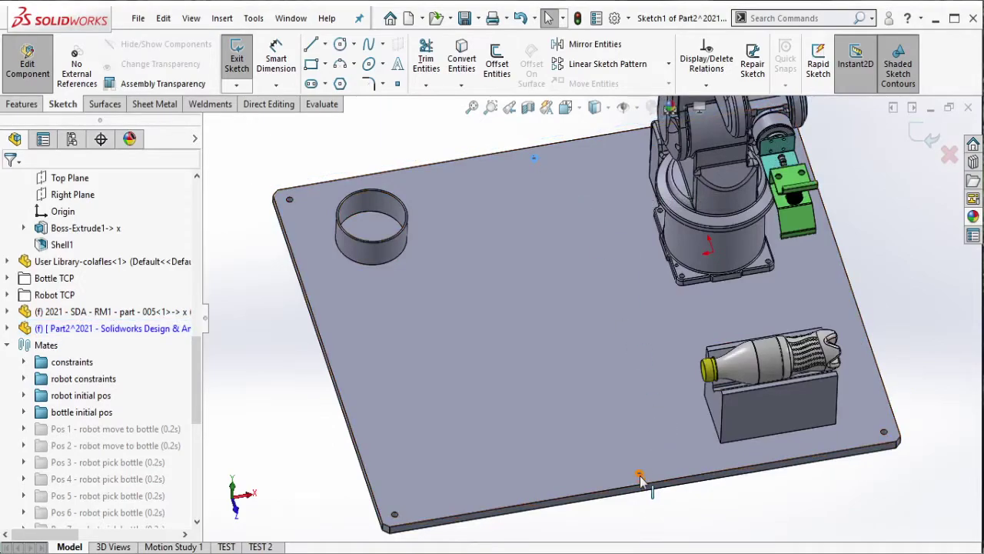
{"action": "left_click", "coordinate": [639, 474]}
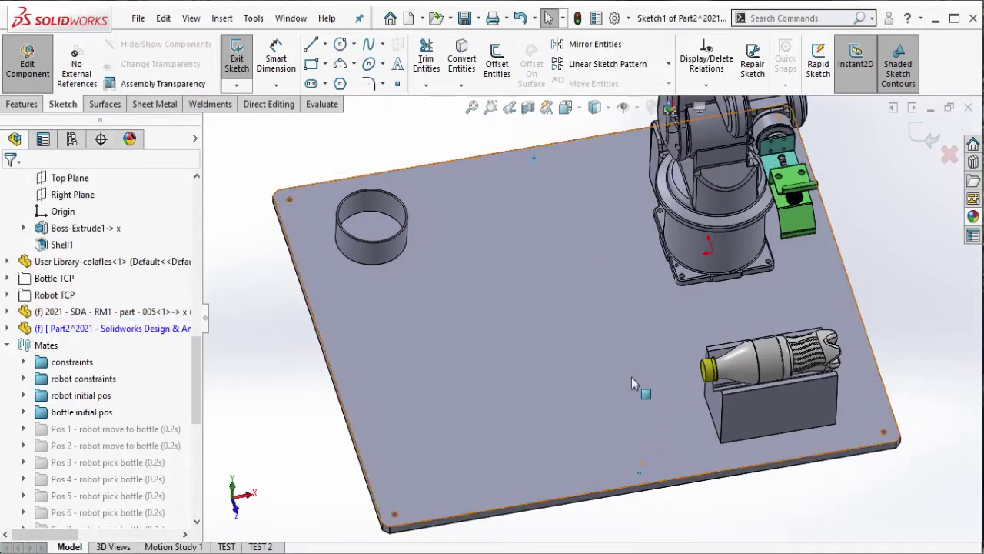
{"action": "left_click", "coordinate": [475, 69]}
Step: Draw a construction centerline from the back hole centre to the front hole centre
{"action": "scroll", "coordinate": [560, 193], "scroll_direction": "down", "scroll_amount": 2}
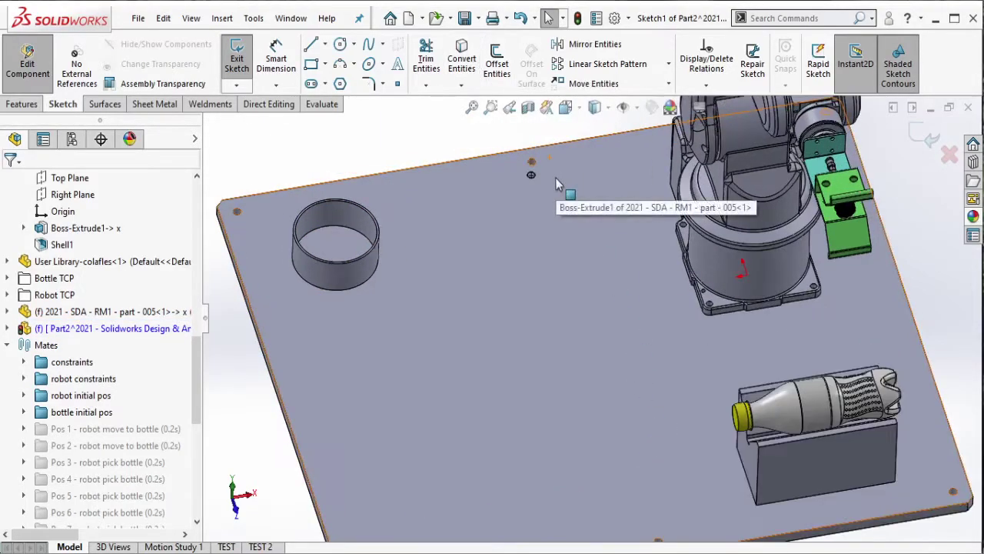
{"action": "left_click", "coordinate": [326, 45]}
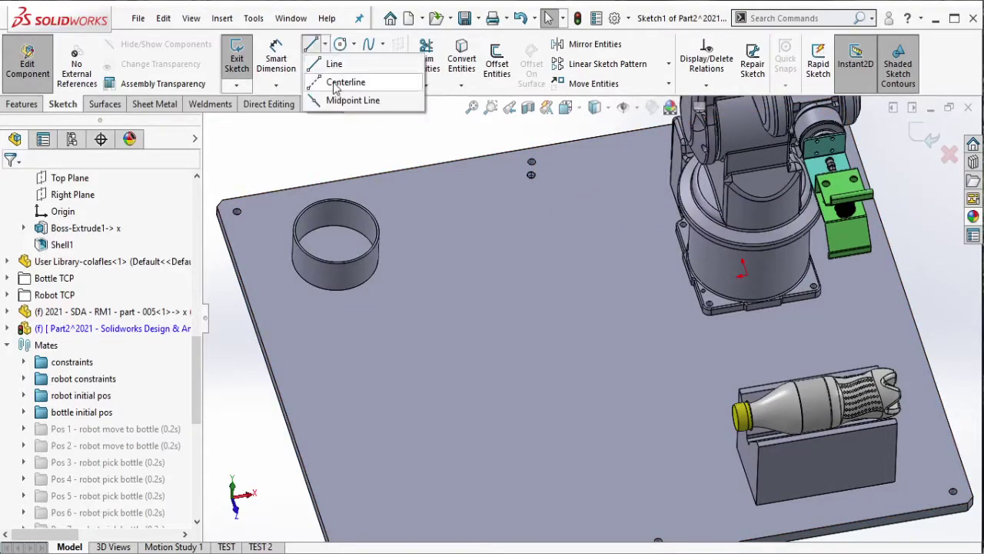
{"action": "left_click", "coordinate": [339, 82]}
{"action": "scroll", "coordinate": [559, 198], "scroll_direction": "down", "scroll_amount": 3}
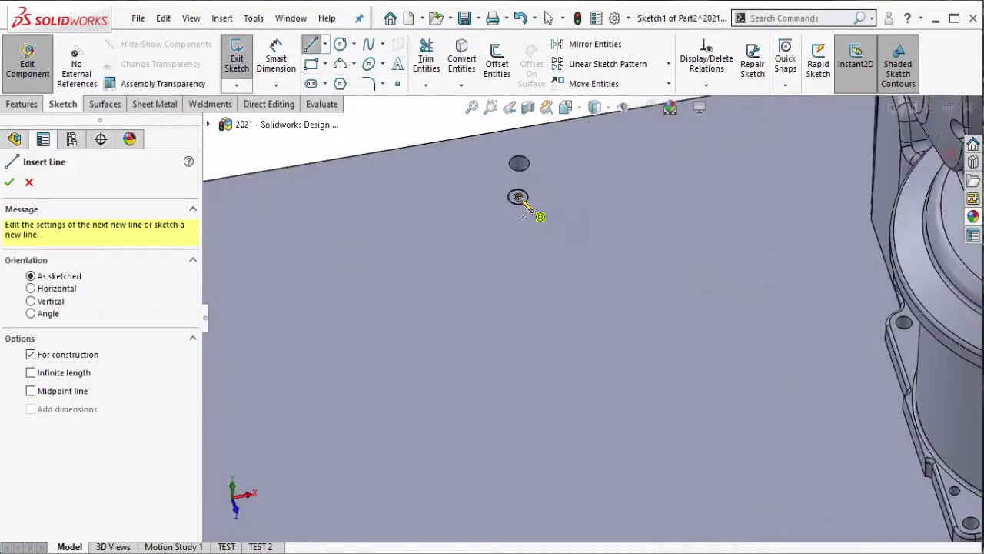
{"action": "left_click", "coordinate": [539, 216]}
{"action": "scroll", "coordinate": [615, 339], "scroll_direction": "up", "scroll_amount": 3}
{"action": "scroll", "coordinate": [608, 323], "scroll_direction": "up", "scroll_amount": 2}
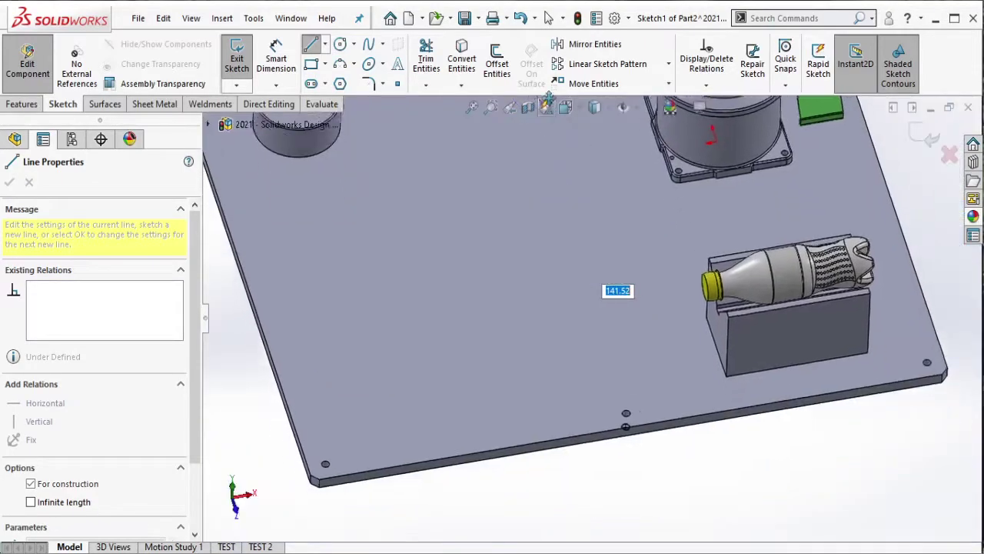
{"action": "scroll", "coordinate": [627, 384], "scroll_direction": "down", "scroll_amount": 3}
{"action": "scroll", "coordinate": [627, 400], "scroll_direction": "down", "scroll_amount": 3}
{"action": "left_click", "coordinate": [590, 427]}
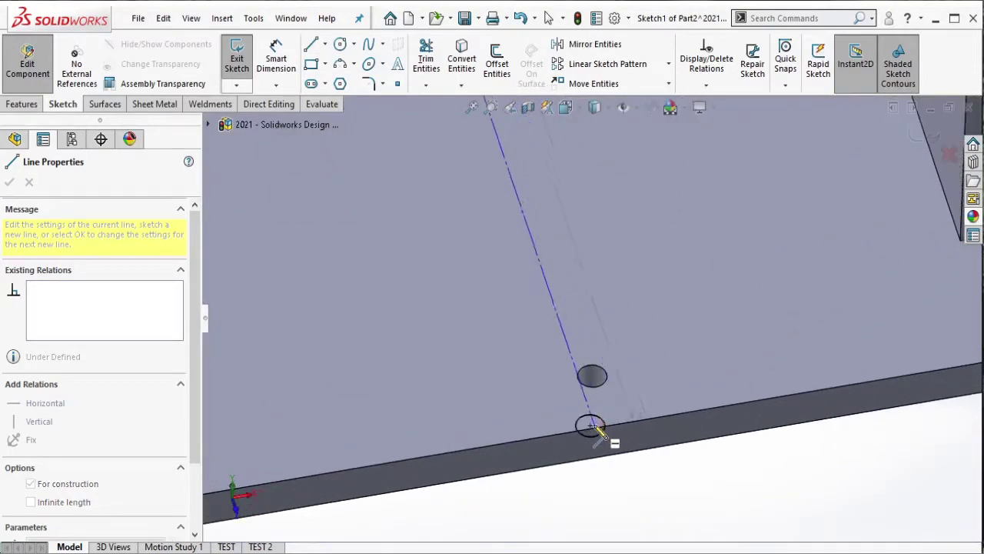
{"action": "key", "text": "Escape"}
Step: Finish the 5.50 mm-radius circle on the hole at the centerline's end
{"action": "scroll", "coordinate": [607, 307], "scroll_direction": "up", "scroll_amount": 1}
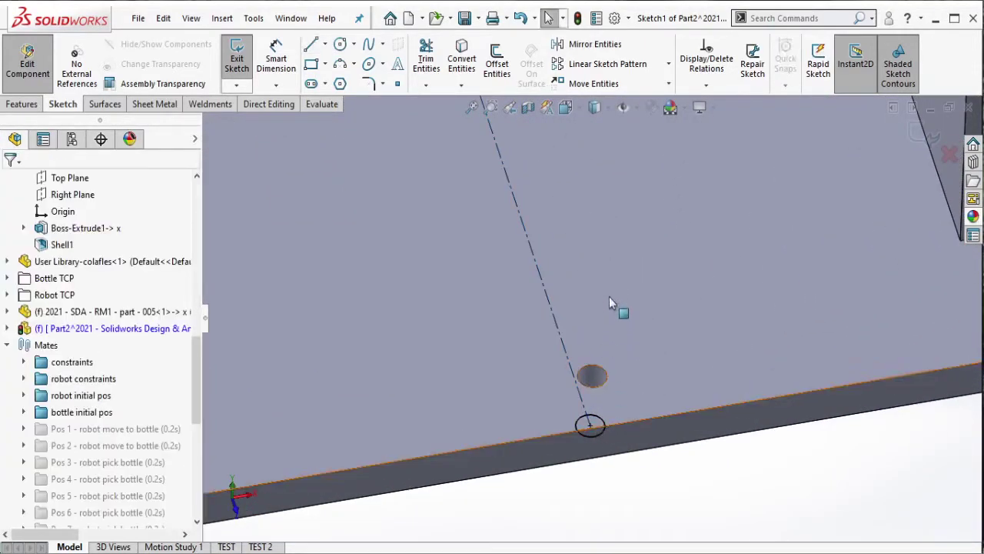
{"action": "scroll", "coordinate": [609, 296], "scroll_direction": "up", "scroll_amount": 2}
{"action": "scroll", "coordinate": [545, 203], "scroll_direction": "up", "scroll_amount": 3}
{"action": "scroll", "coordinate": [542, 198], "scroll_direction": "down", "scroll_amount": 3}
{"action": "scroll", "coordinate": [565, 223], "scroll_direction": "down", "scroll_amount": 1}
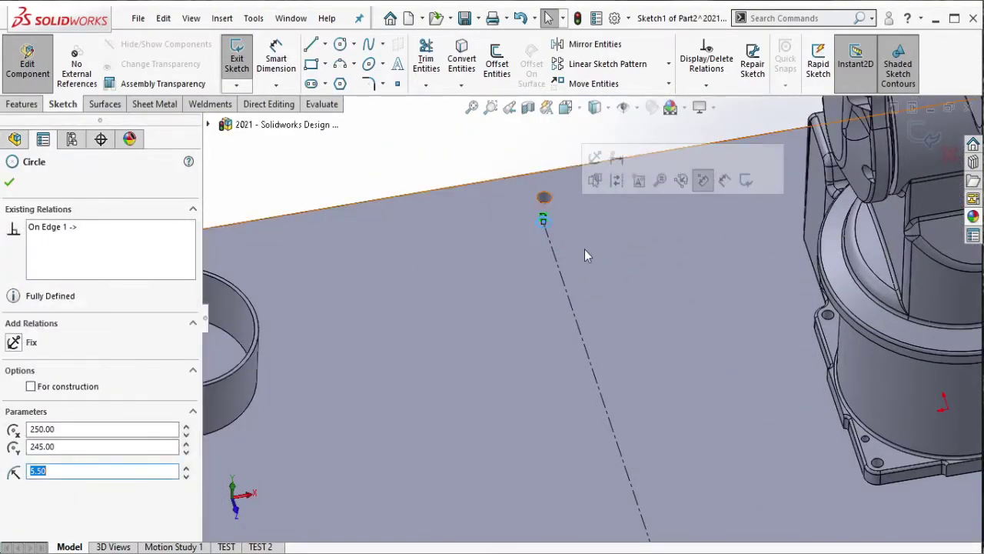
{"action": "scroll", "coordinate": [584, 255], "scroll_direction": "up", "scroll_amount": 2}
{"action": "key", "text": "Escape"}
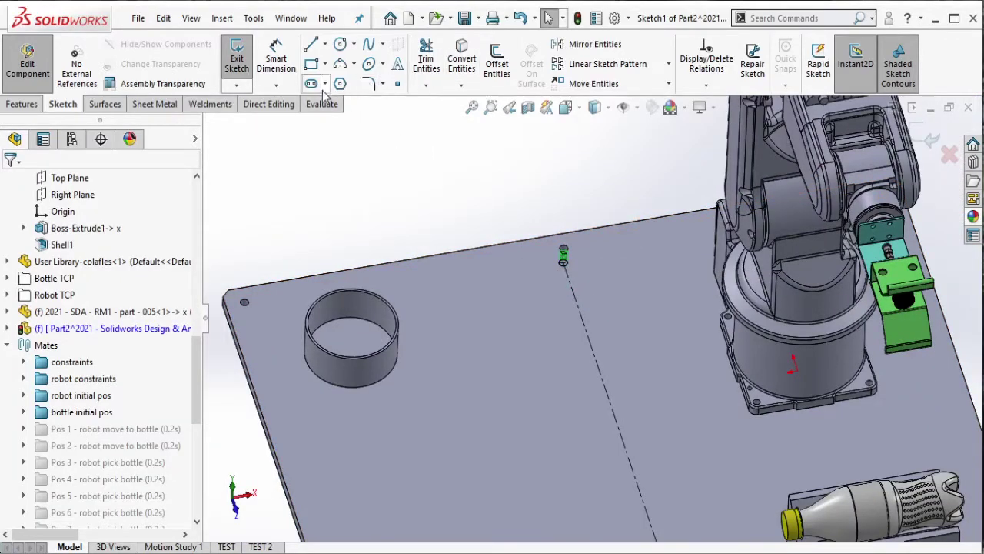
Step: Draw a centre rectangle on the centerline with one corner snapped to the plate corner
{"action": "left_click", "coordinate": [325, 64]}
{"action": "left_click", "coordinate": [346, 101]}
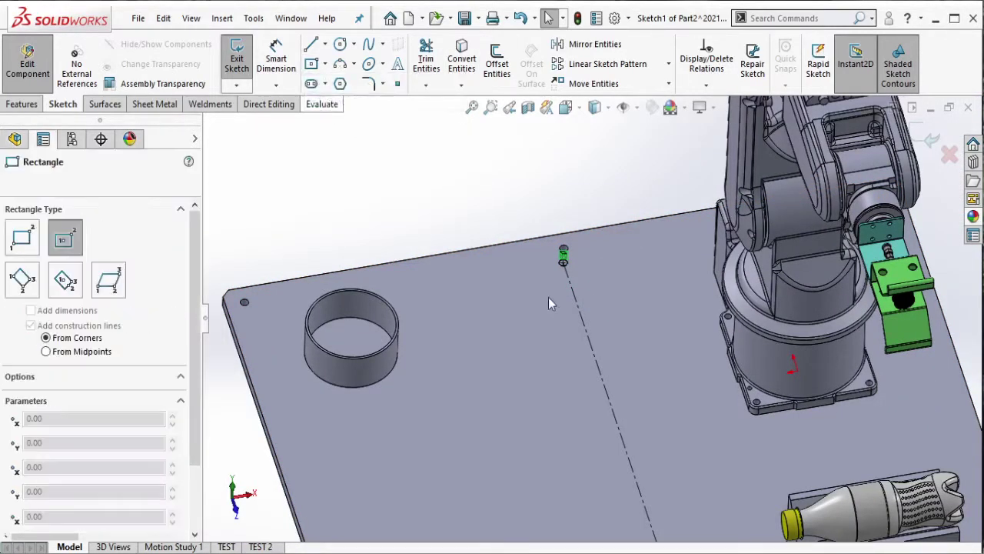
{"action": "scroll", "coordinate": [548, 303], "scroll_direction": "up", "scroll_amount": 1}
{"action": "scroll", "coordinate": [638, 419], "scroll_direction": "down", "scroll_amount": 2}
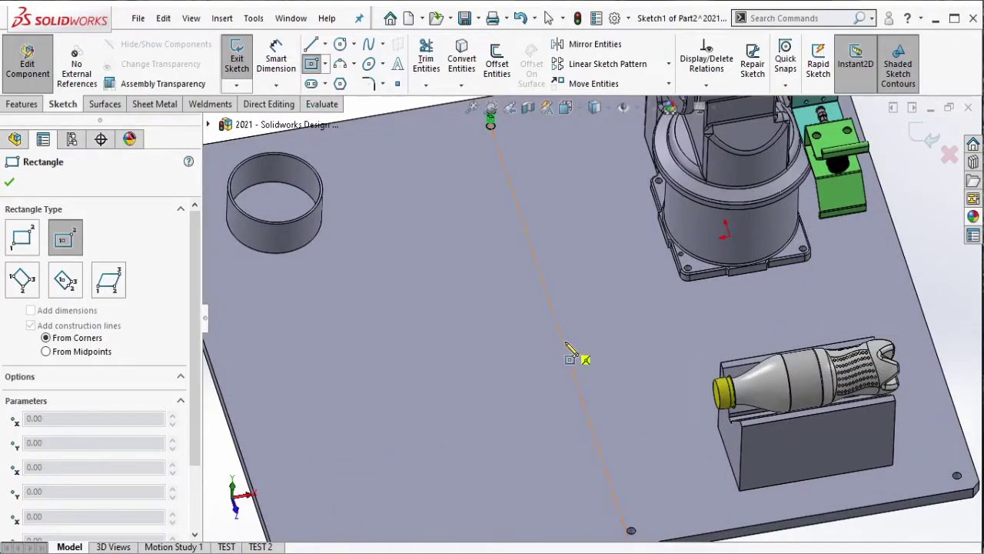
{"action": "key", "text": "Escape"}
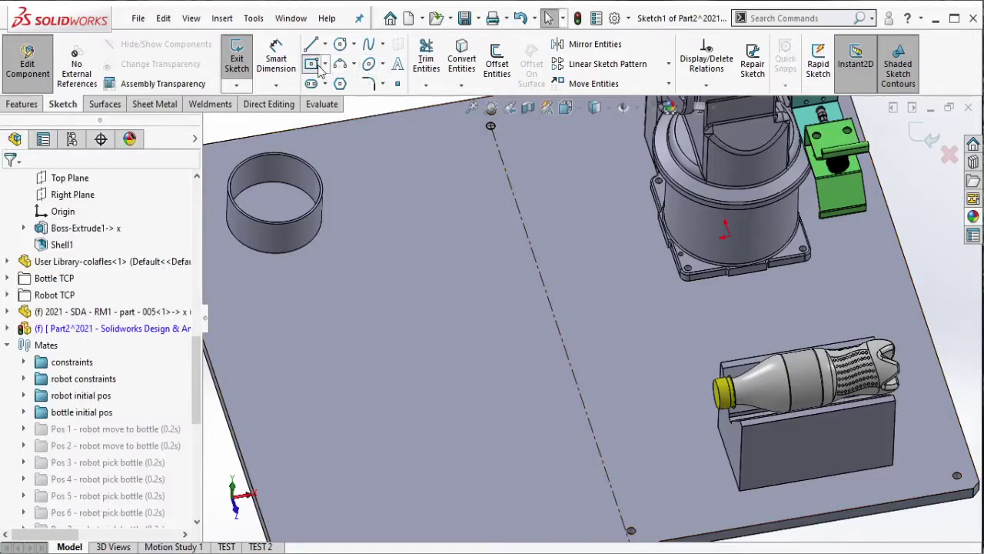
{"action": "key", "text": "Return"}
{"action": "left_click", "coordinate": [555, 338]}
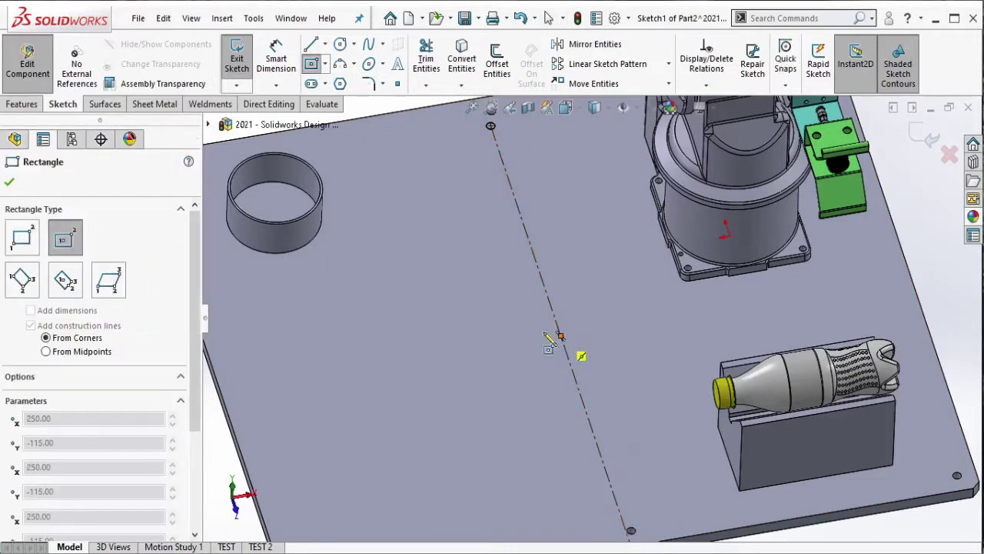
{"action": "left_click", "coordinate": [457, 272]}
{"action": "mouse_move", "coordinate": [457, 272]}
{"action": "middle_mouse_down"}
{"action": "mouse_move", "coordinate": [453, 364]}
{"action": "mouse_move", "coordinate": [400, 292]}
{"action": "middle_mouse_up"}
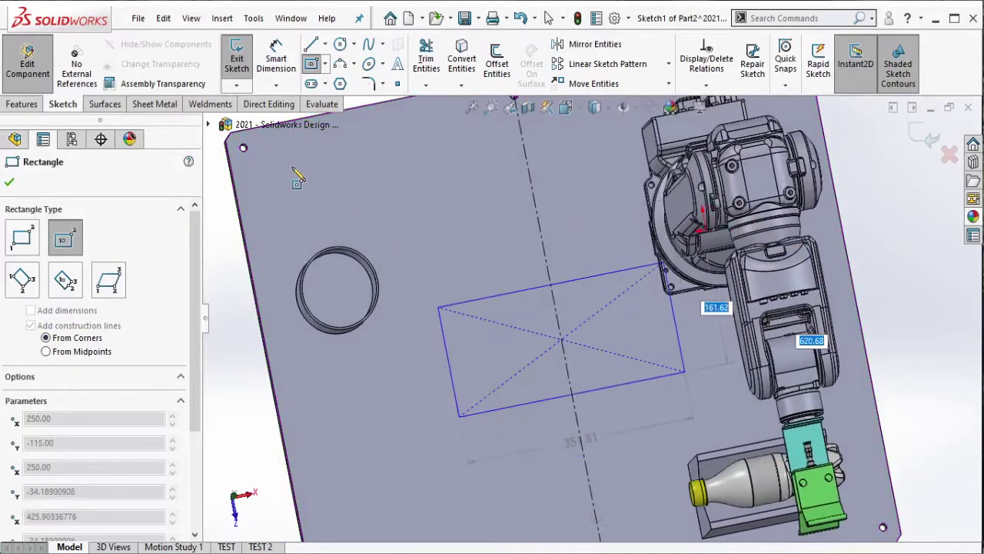
{"action": "scroll", "coordinate": [307, 187], "scroll_direction": "down", "scroll_amount": 5}
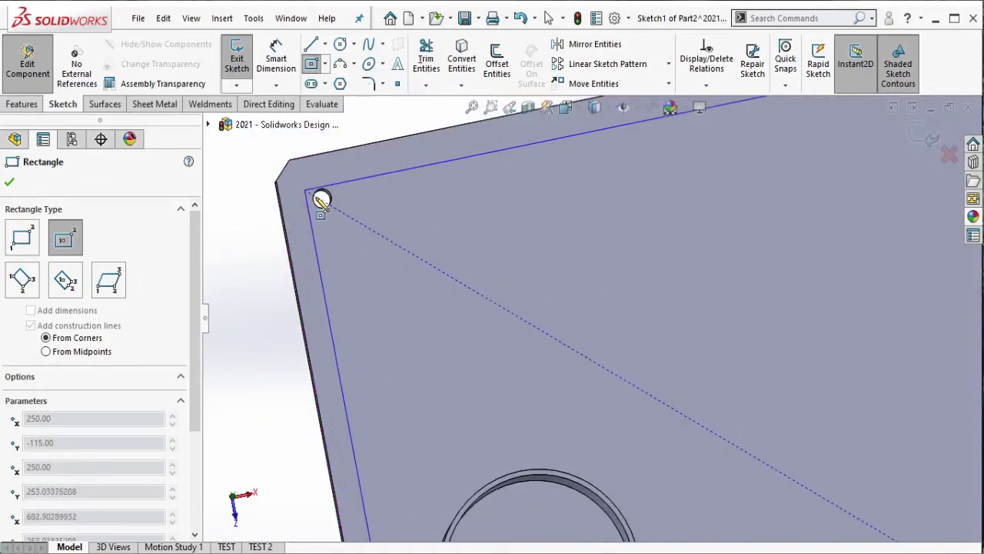
{"action": "left_click_drag", "start_coordinate": [292, 187], "coordinate": [321, 198]}
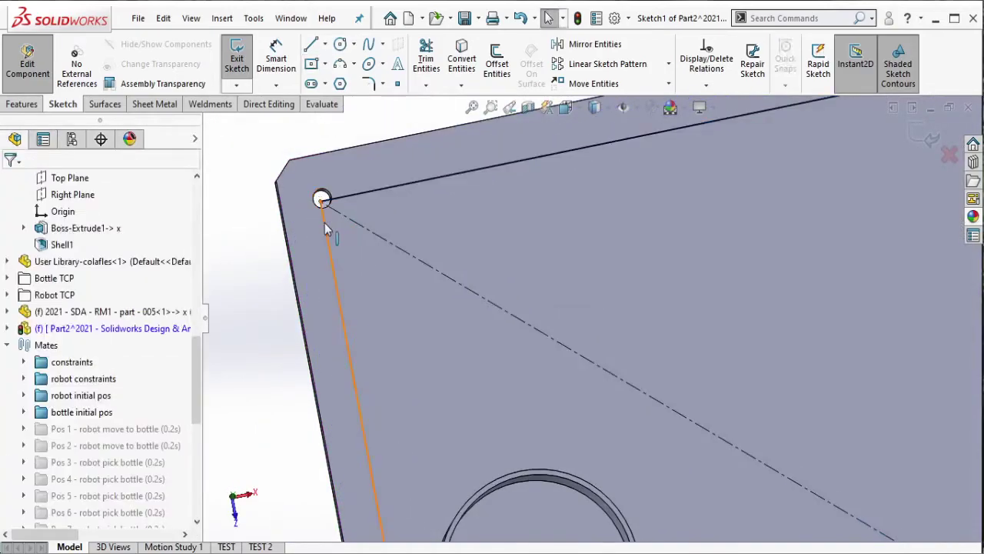
Step: Remove a relation on the left side and dimension the rectangle 850 mm by 720 mm
{"action": "left_click", "coordinate": [323, 217]}
{"action": "right_click", "coordinate": [322, 217]}
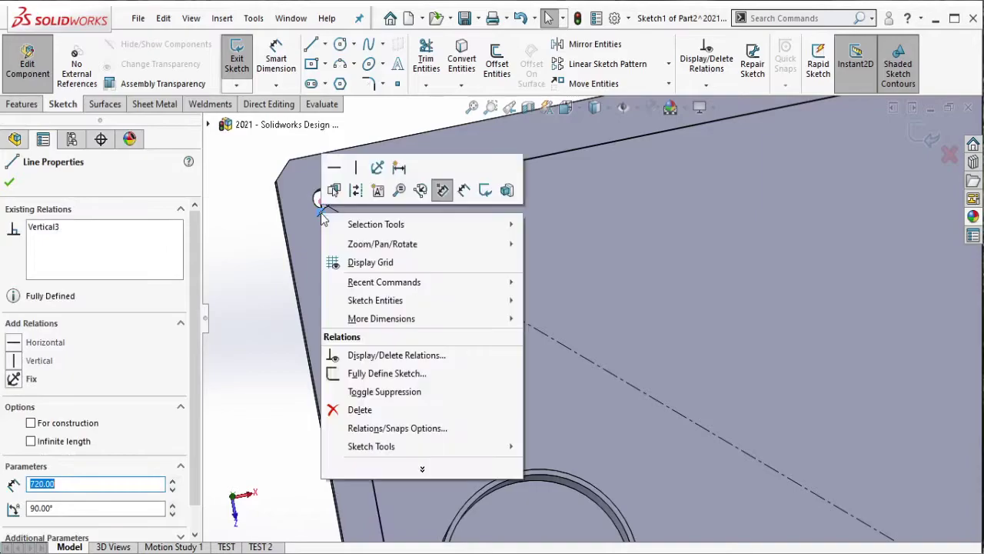
{"action": "left_click", "coordinate": [361, 406]}
{"action": "left_click", "coordinate": [252, 261]}
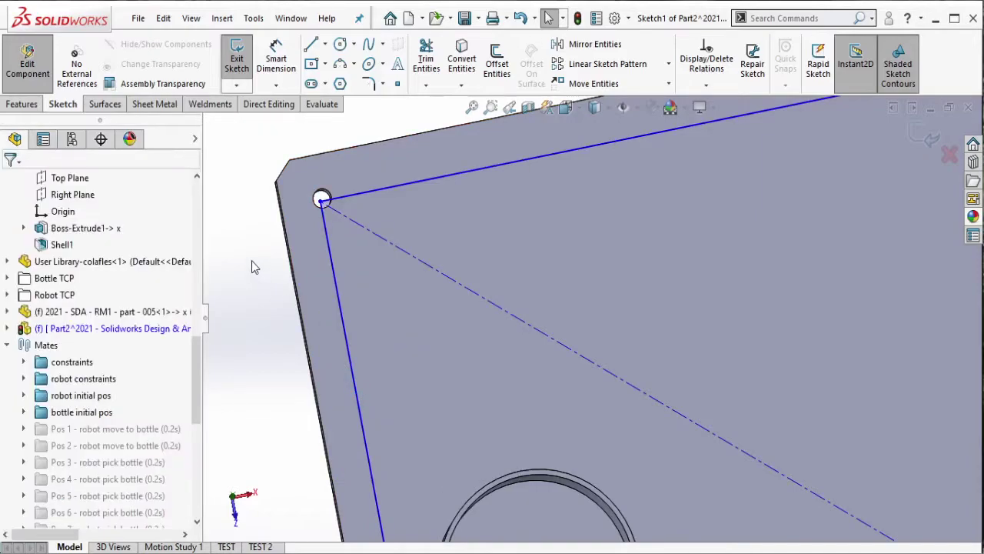
{"action": "left_click", "coordinate": [275, 59]}
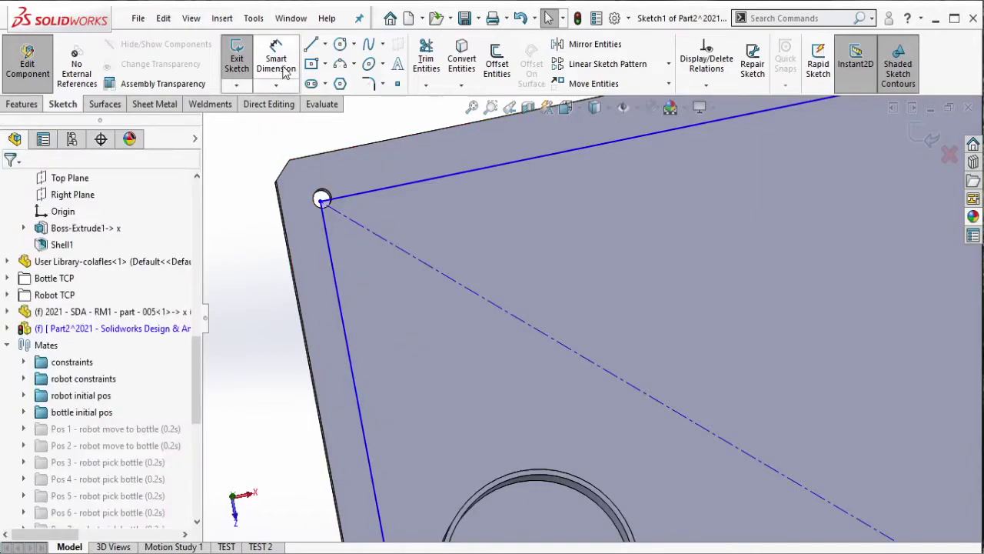
{"action": "left_click", "coordinate": [408, 183]}
{"action": "left_click", "coordinate": [438, 166]}
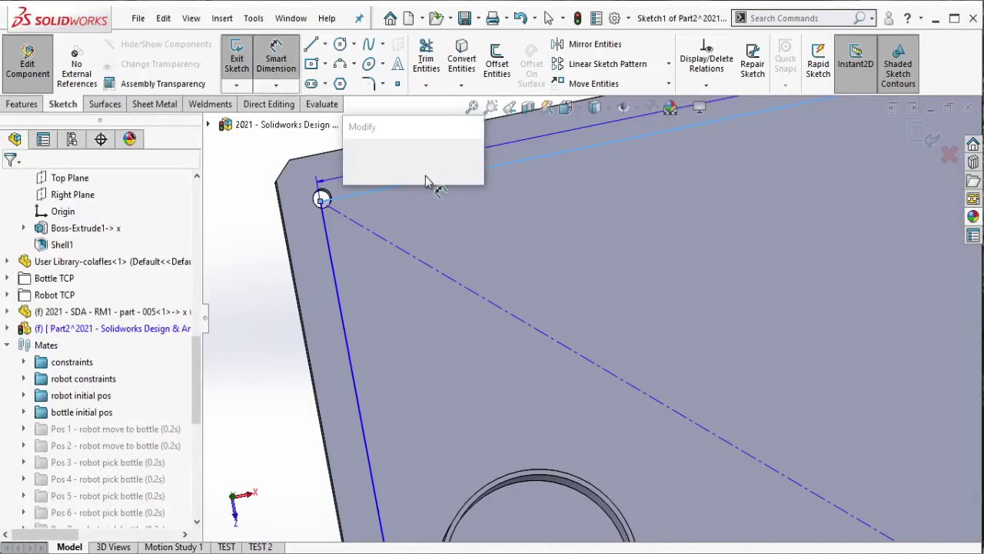
{"action": "key", "text": "Return"}
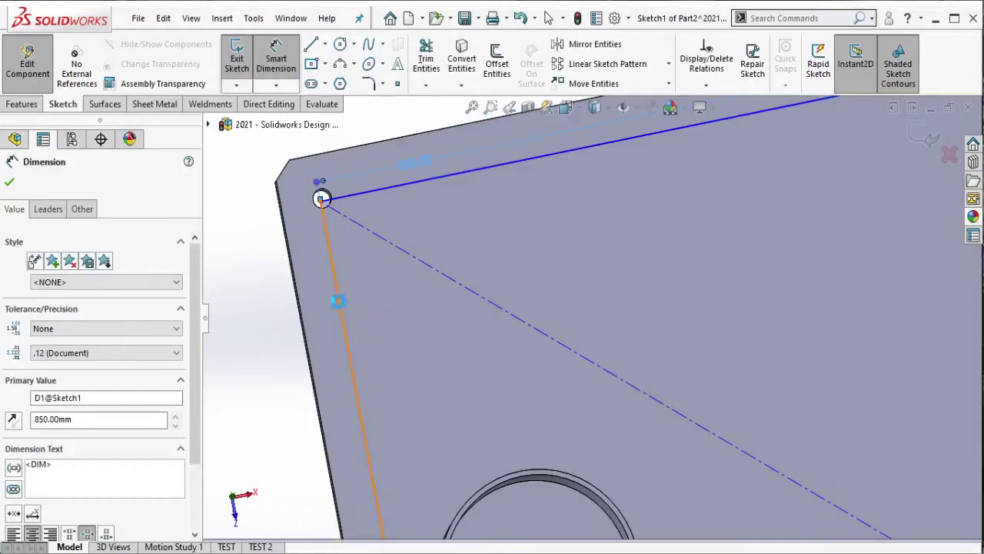
{"action": "left_click", "coordinate": [284, 342]}
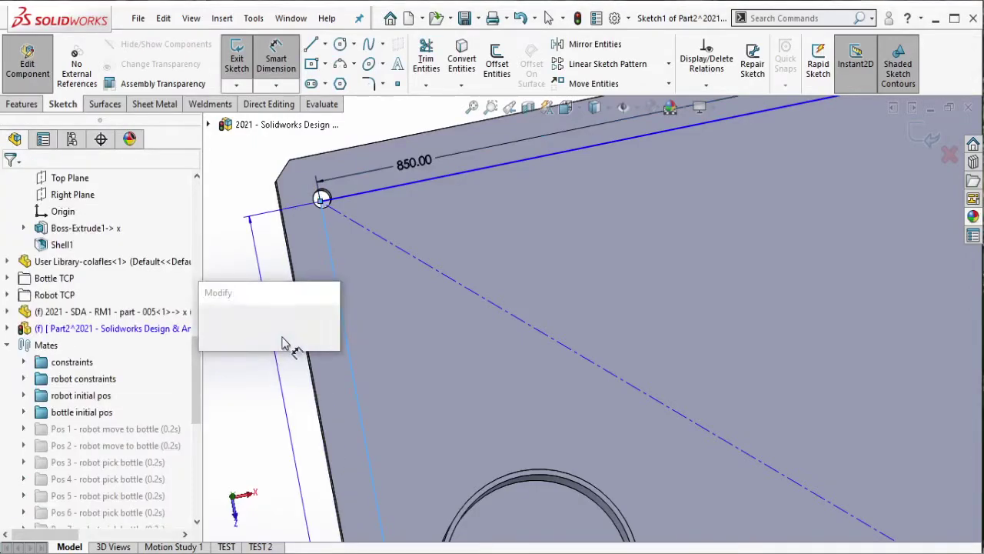
{"action": "type", "text": "720.00mm"}
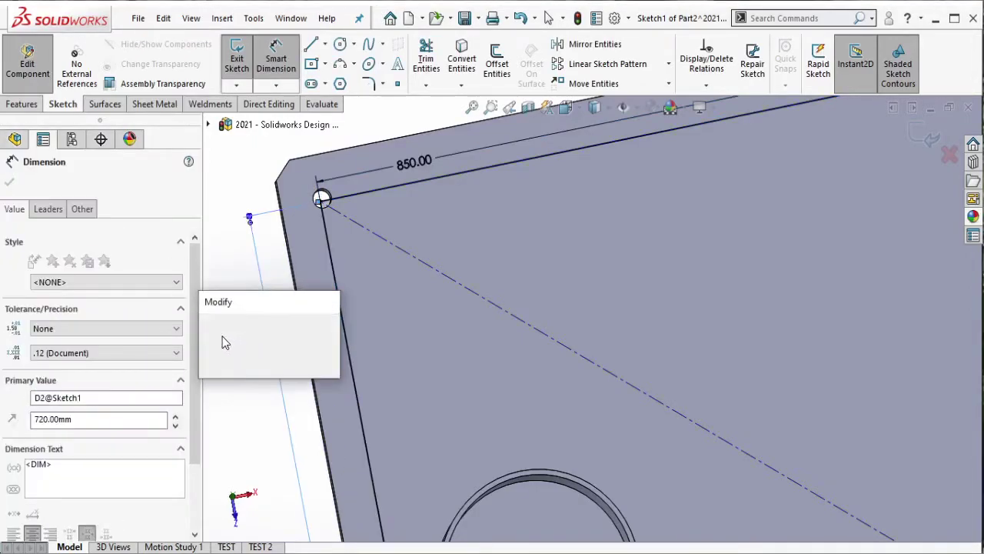
{"action": "key", "text": "Return"}
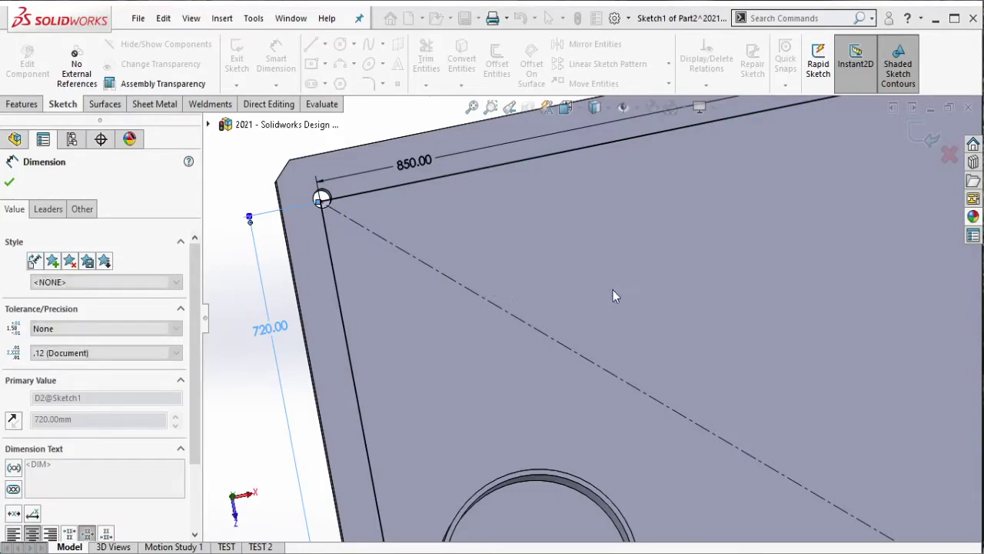
{"action": "left_click", "coordinate": [613, 290]}
{"action": "scroll", "coordinate": [613, 291], "scroll_direction": "up", "scroll_amount": 5}
{"action": "scroll", "coordinate": [649, 369], "scroll_direction": "up", "scroll_amount": 3}
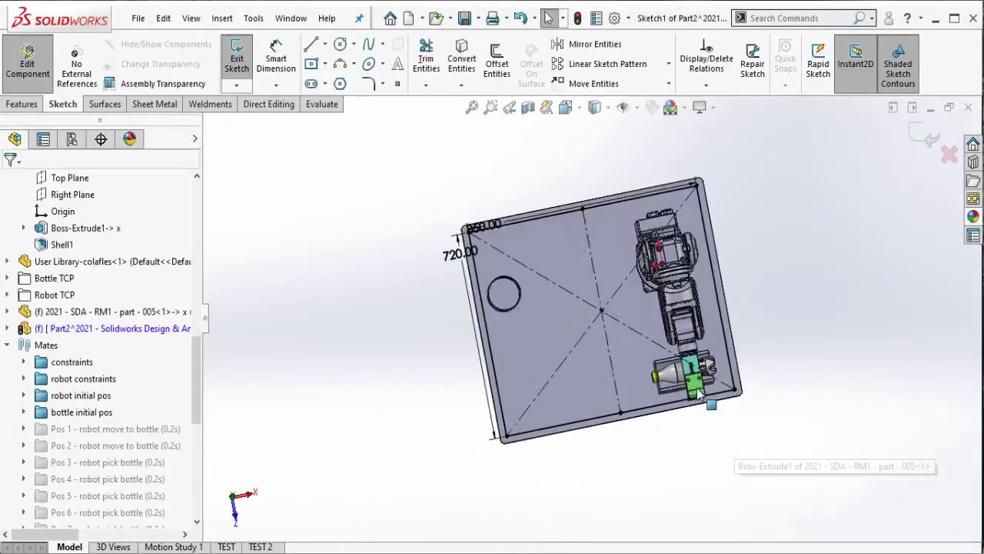
Step: Close Sketch1 and start an empty 3DSketch1 in Part2
{"action": "scroll", "coordinate": [383, 212], "scroll_direction": "down", "scroll_amount": 2}
{"action": "scroll", "coordinate": [407, 175], "scroll_direction": "down", "scroll_amount": 2}
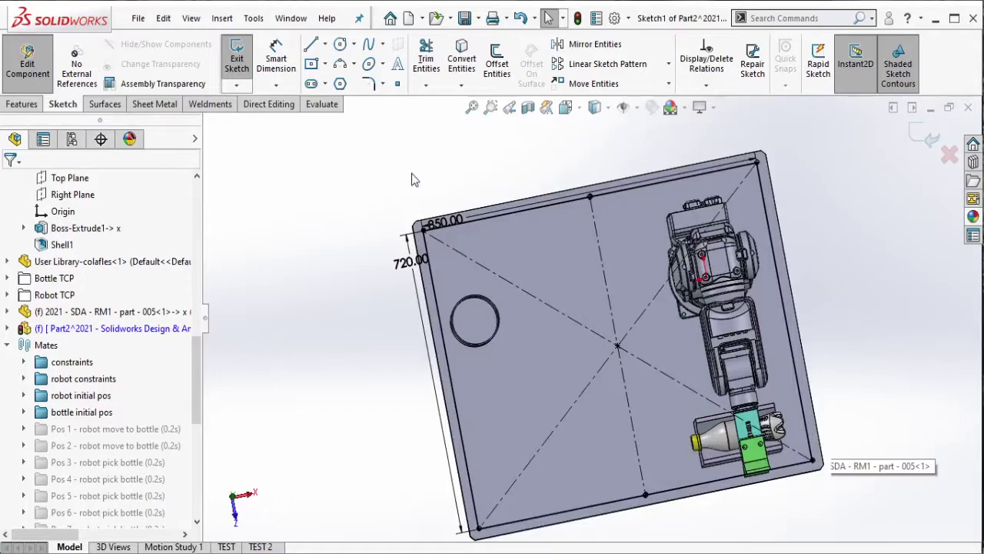
{"action": "mouse_move", "coordinate": [411, 180]}
{"action": "middle_mouse_down"}
{"action": "mouse_move", "coordinate": [682, 427]}
{"action": "mouse_move", "coordinate": [615, 362]}
{"action": "middle_mouse_up"}
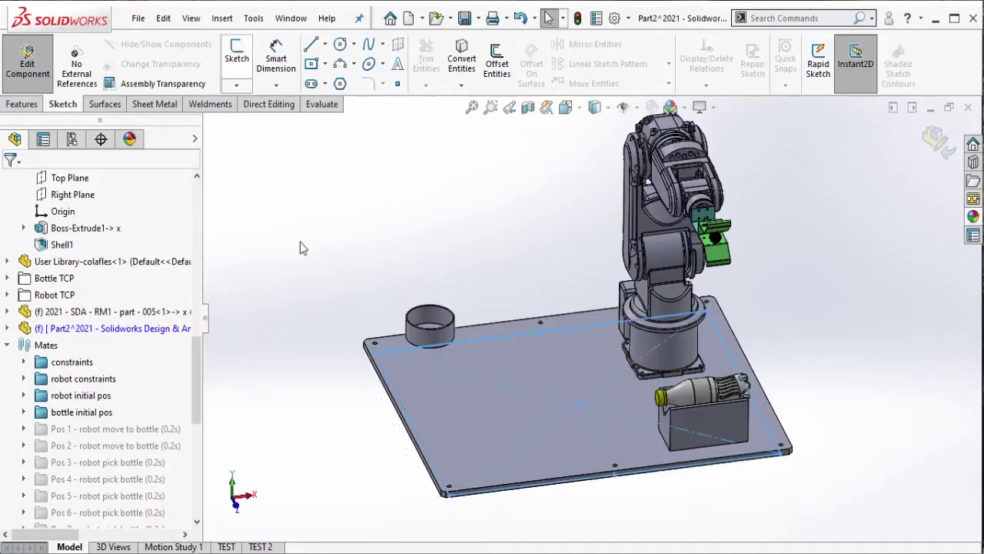
{"action": "left_click", "coordinate": [21, 104]}
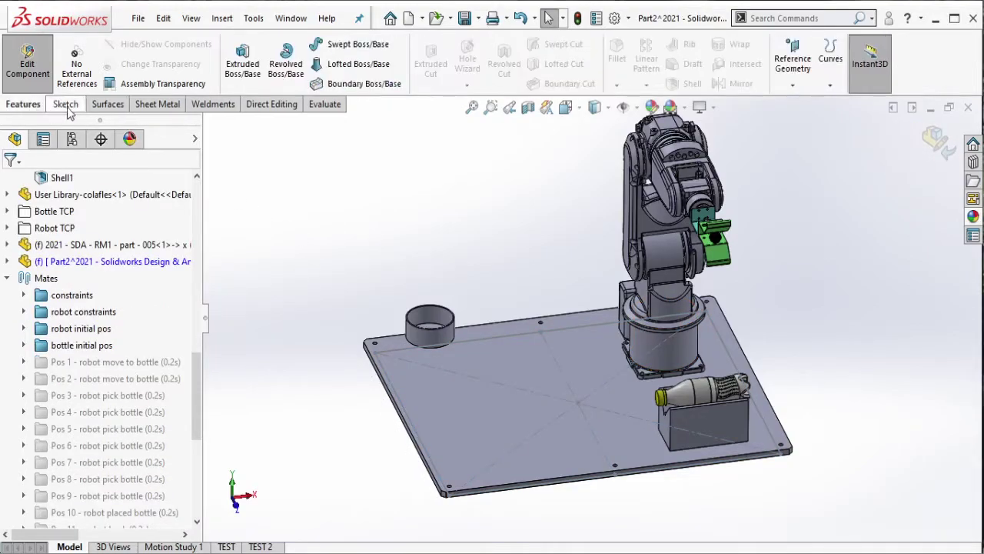
{"action": "left_click", "coordinate": [63, 104]}
{"action": "left_click", "coordinate": [236, 85]}
{"action": "left_click", "coordinate": [258, 122]}
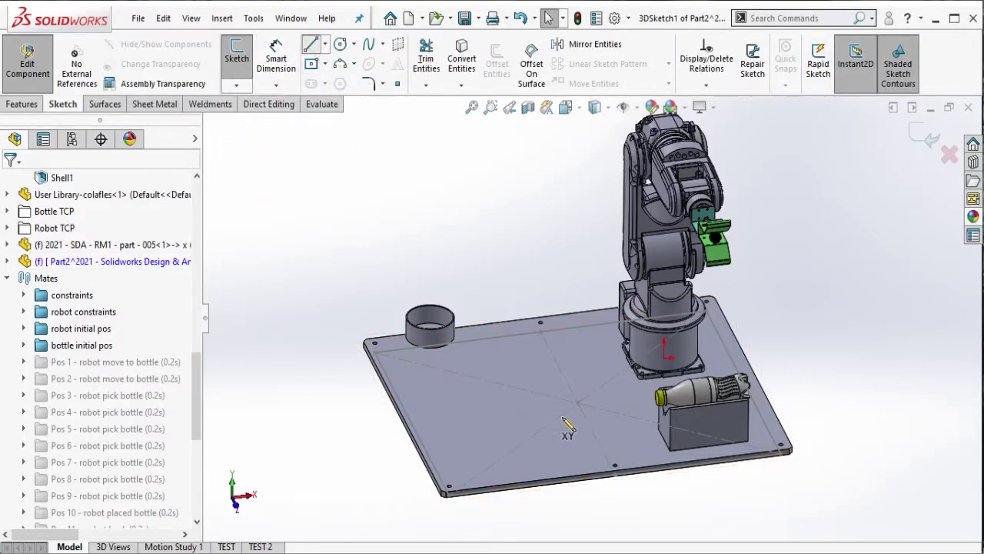
Step: Draw vertical leg lines down from the first two base-plate corners
{"action": "scroll", "coordinate": [565, 427], "scroll_direction": "down", "scroll_amount": 3}
{"action": "scroll", "coordinate": [567, 362], "scroll_direction": "down", "scroll_amount": 3}
{"action": "scroll", "coordinate": [549, 300], "scroll_direction": "down", "scroll_amount": 3}
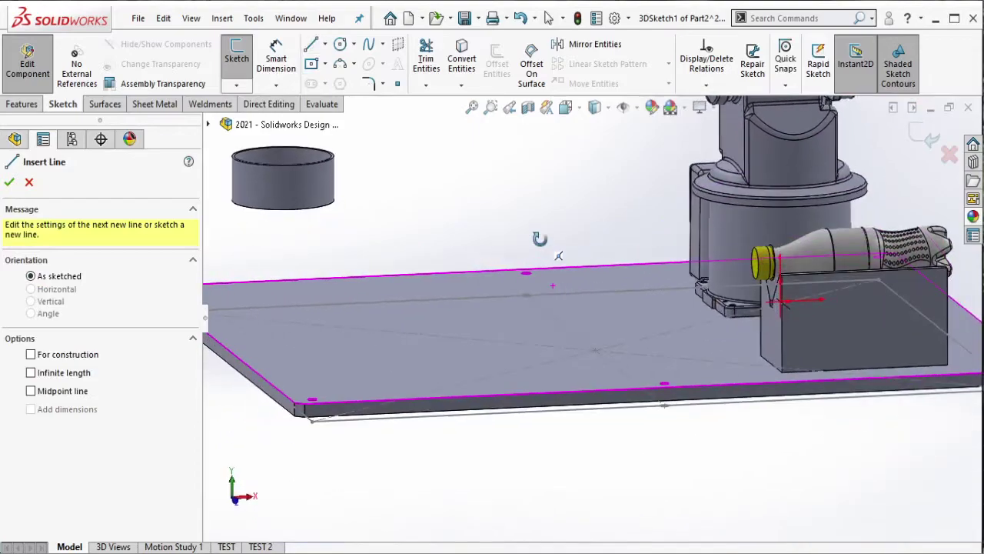
{"action": "left_click", "coordinate": [311, 420]}
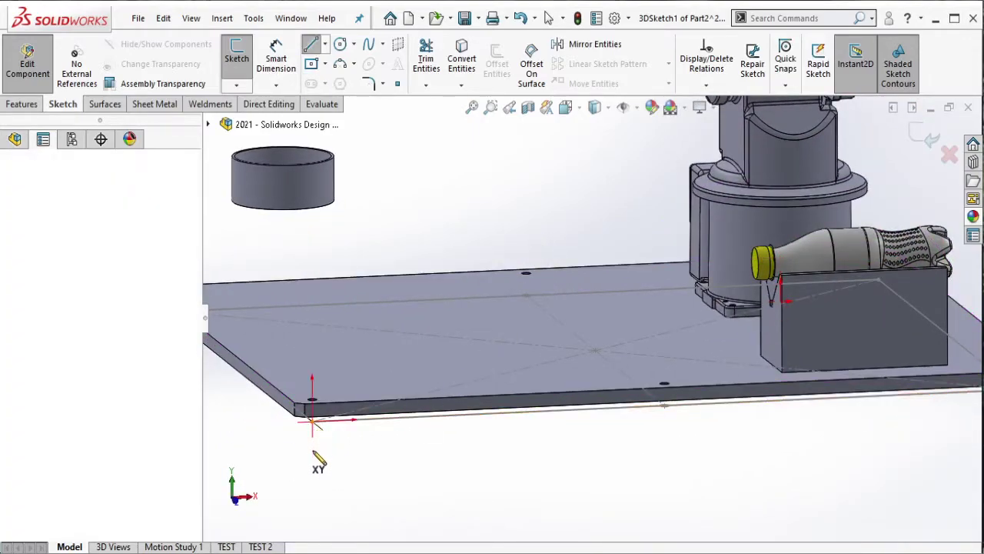
{"action": "left_click", "coordinate": [312, 500]}
{"action": "key", "text": "Escape"}
{"action": "left_click", "coordinate": [313, 47]}
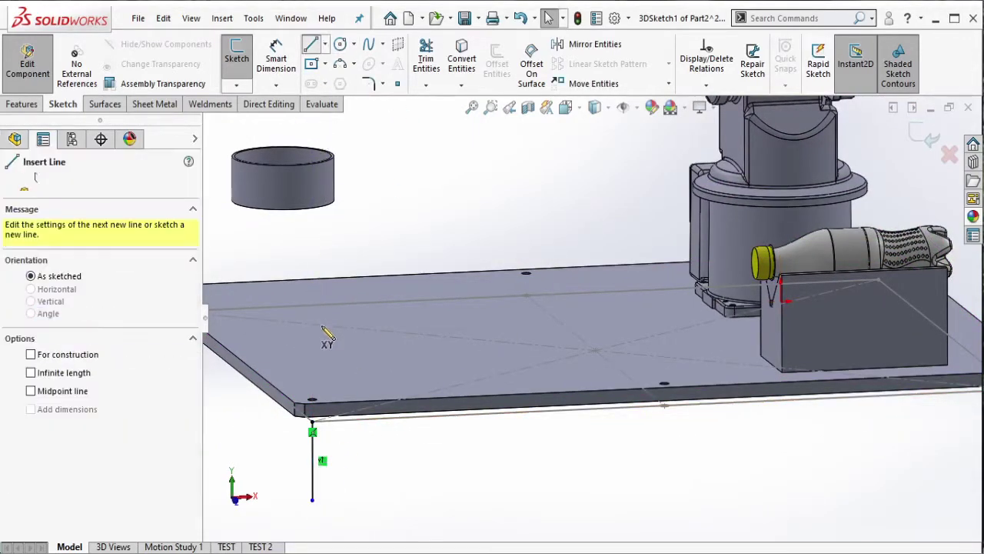
{"action": "scroll", "coordinate": [323, 338], "scroll_direction": "down", "scroll_amount": 3}
{"action": "scroll", "coordinate": [321, 347], "scroll_direction": "down", "scroll_amount": 1}
{"action": "scroll", "coordinate": [311, 338], "scroll_direction": "down", "scroll_amount": 1}
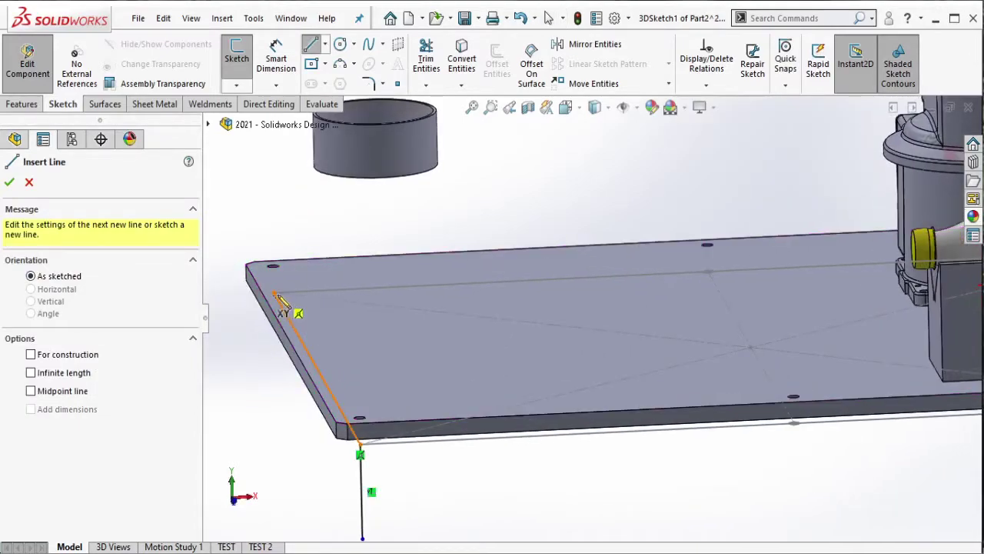
{"action": "left_click_drag", "start_coordinate": [274, 292], "coordinate": [276, 398]}
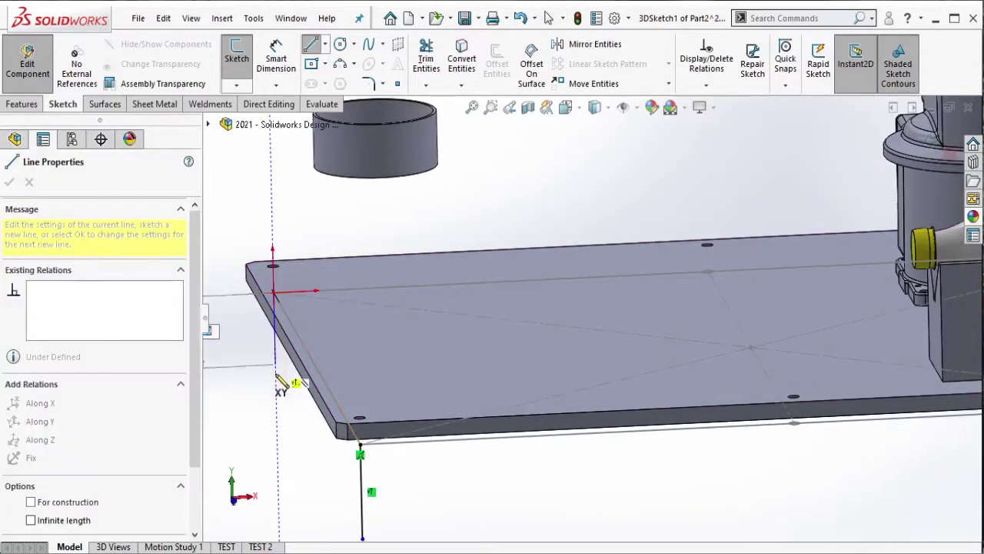
{"action": "key", "text": "Escape"}
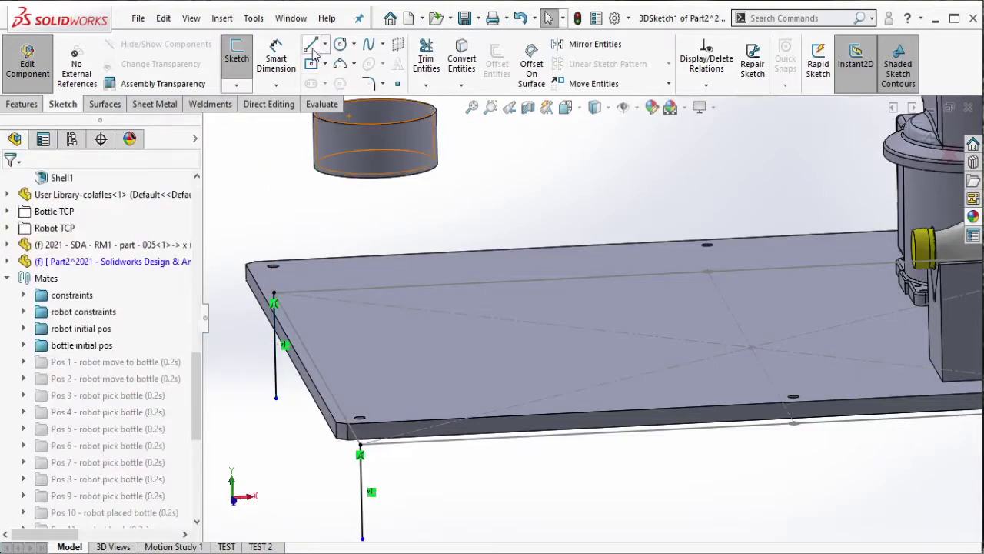
Step: Draw vertical leg lines down from the far and front plate corners
{"action": "left_click", "coordinate": [311, 45]}
{"action": "scroll", "coordinate": [809, 352], "scroll_direction": "up", "scroll_amount": 2}
{"action": "mouse_move", "coordinate": [809, 352]}
{"action": "middle_mouse_down"}
{"action": "mouse_move", "coordinate": [857, 293]}
{"action": "mouse_move", "coordinate": [879, 286]}
{"action": "middle_mouse_up"}
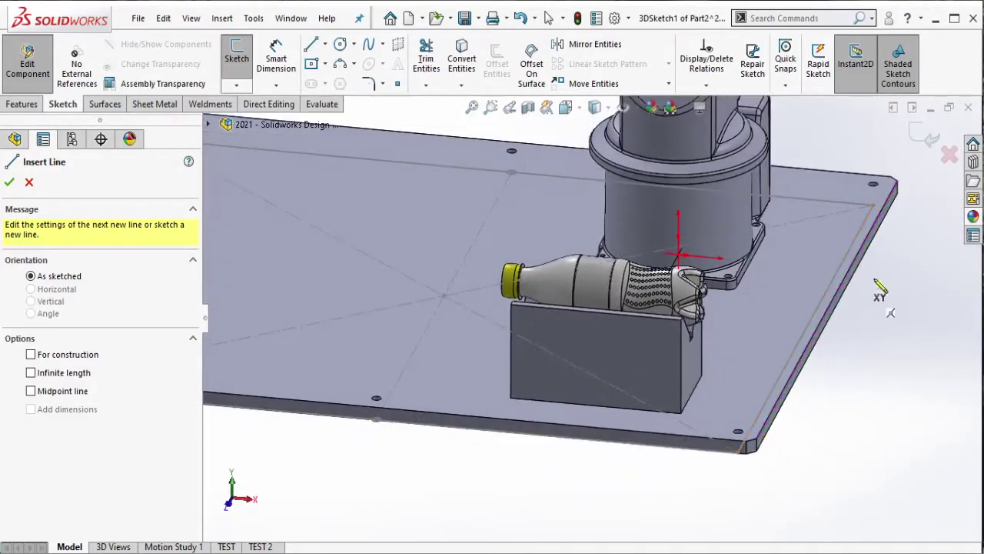
{"action": "left_click", "coordinate": [874, 206]}
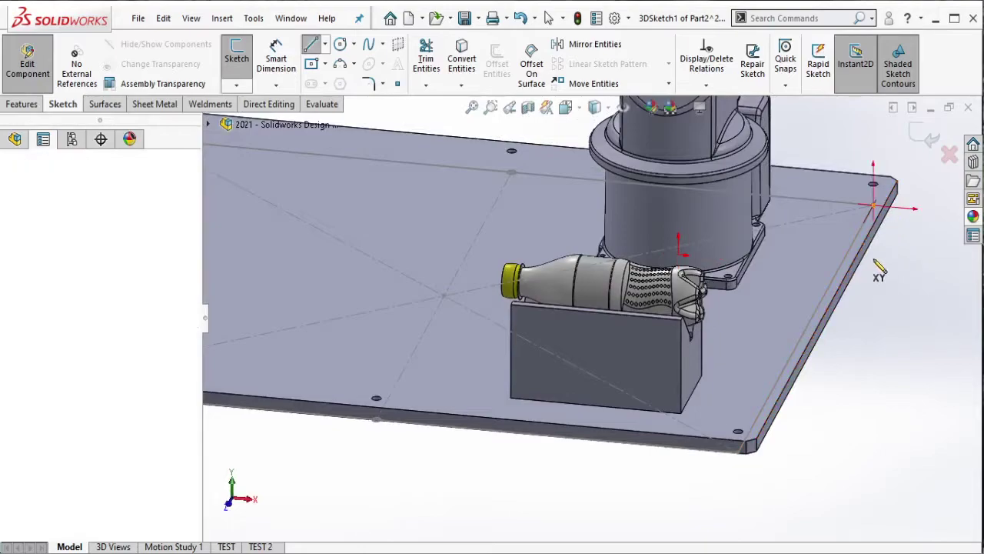
{"action": "left_click", "coordinate": [873, 329]}
{"action": "key", "text": "Escape"}
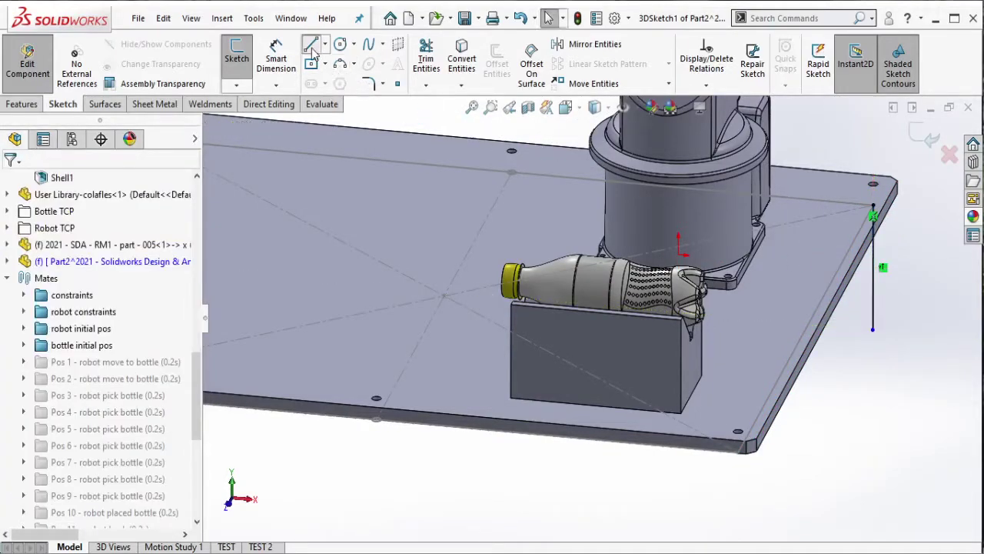
{"action": "middle_click_drag", "start_coordinate": [758, 402], "coordinate": [734, 489]}
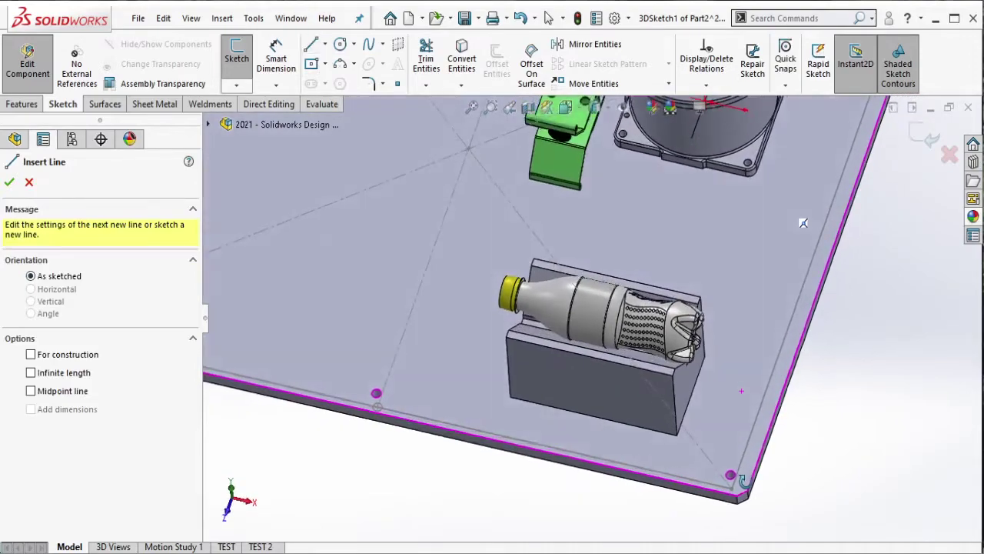
{"action": "left_click", "coordinate": [708, 460]}
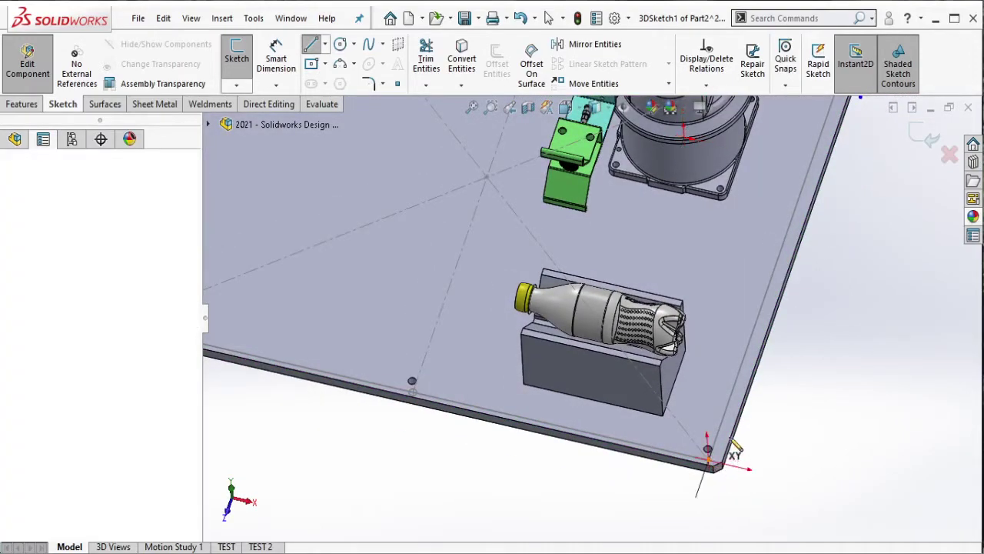
{"action": "middle_click_drag", "start_coordinate": [708, 465], "coordinate": [739, 485]}
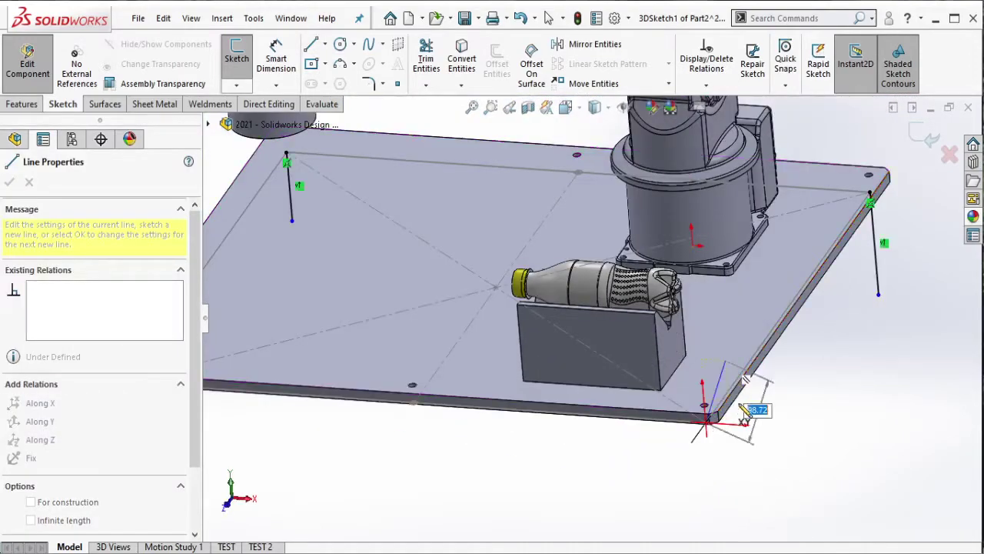
{"action": "left_click", "coordinate": [713, 507]}
{"action": "key", "text": "Escape"}
{"action": "scroll", "coordinate": [769, 400], "scroll_direction": "up", "scroll_amount": 4}
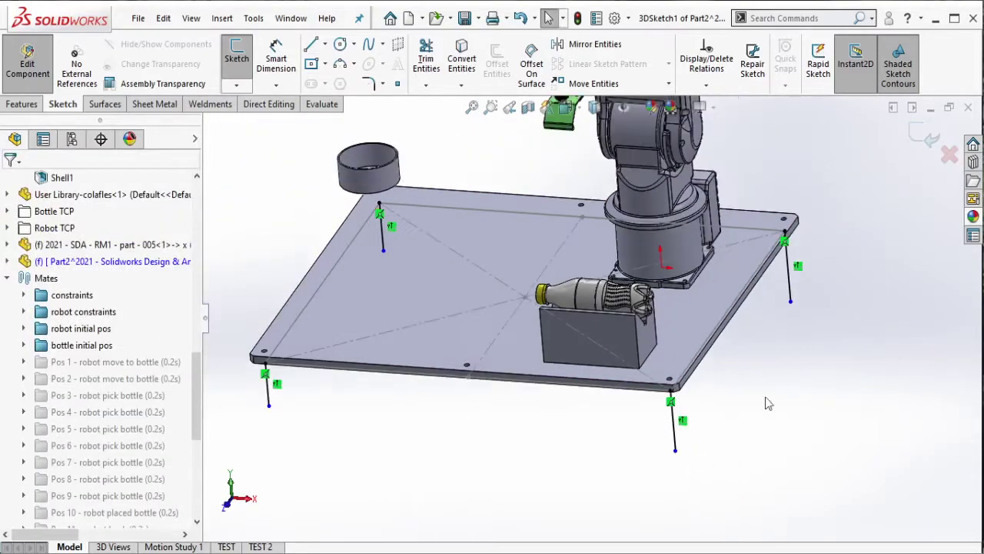
{"action": "scroll", "coordinate": [693, 362], "scroll_direction": "down", "scroll_amount": 3}
Step: Add an Equal relation to the selected leg lines
{"action": "left_click", "coordinate": [301, 412]}
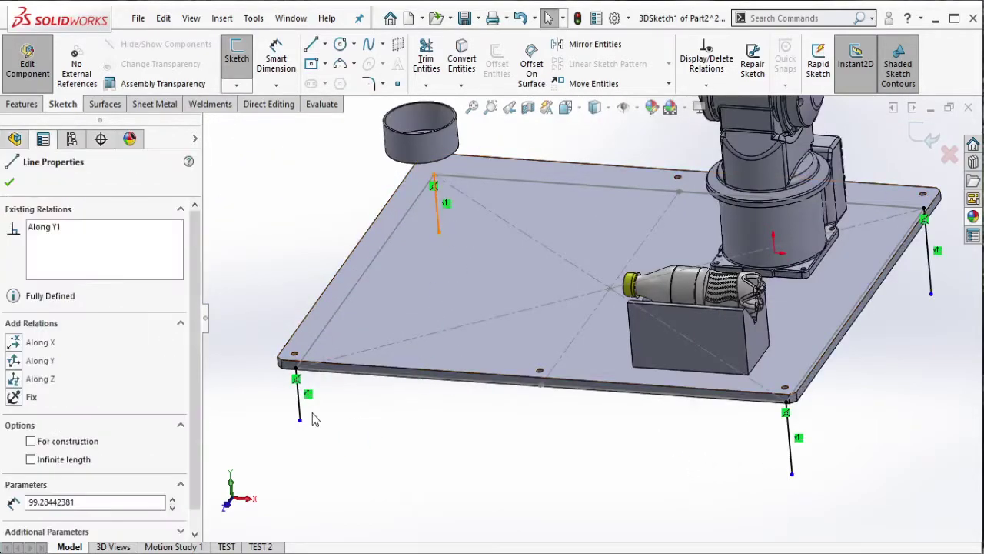
{"action": "left_click", "coordinate": [792, 462], "text": "ctrl"}
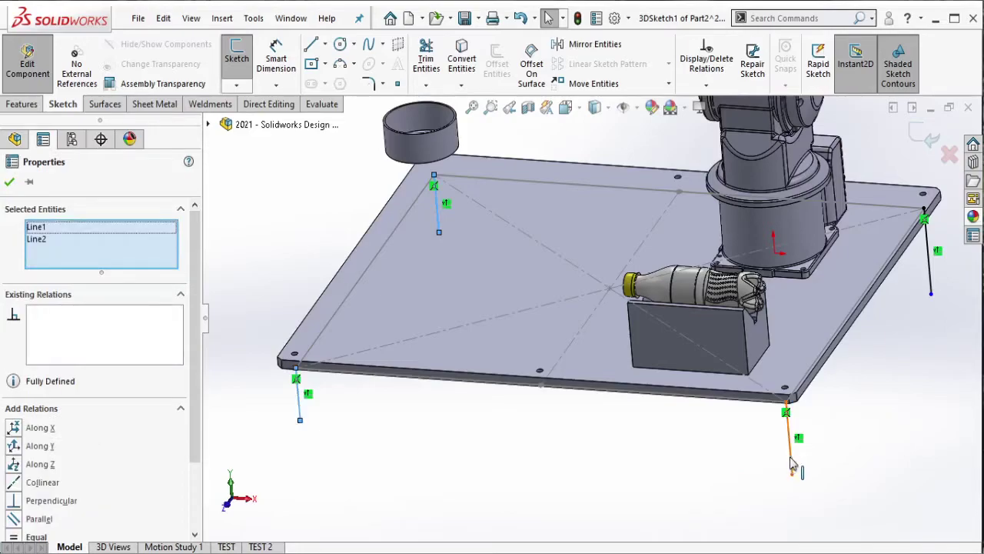
{"action": "left_click", "coordinate": [933, 289], "text": "ctrl"}
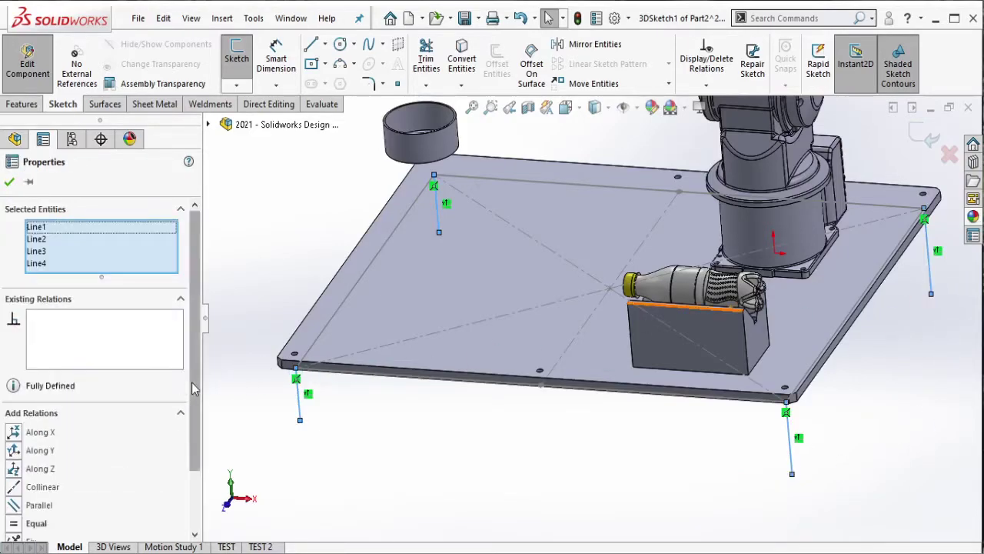
{"action": "scroll", "coordinate": [90, 474], "scroll_direction": "down", "scroll_amount": 2}
{"action": "left_click", "coordinate": [20, 463]}
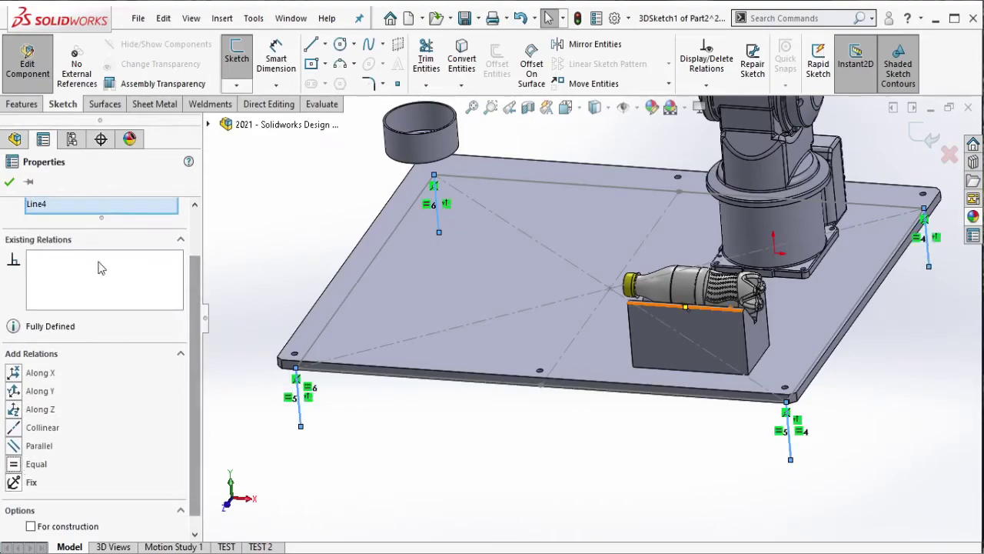
{"action": "left_click", "coordinate": [9, 183]}
Step: Drag leg endpoints downward so all equal legs extend well below the plate
{"action": "middle_click_drag", "start_coordinate": [816, 457], "coordinate": [766, 434], "text": "ctrl"}
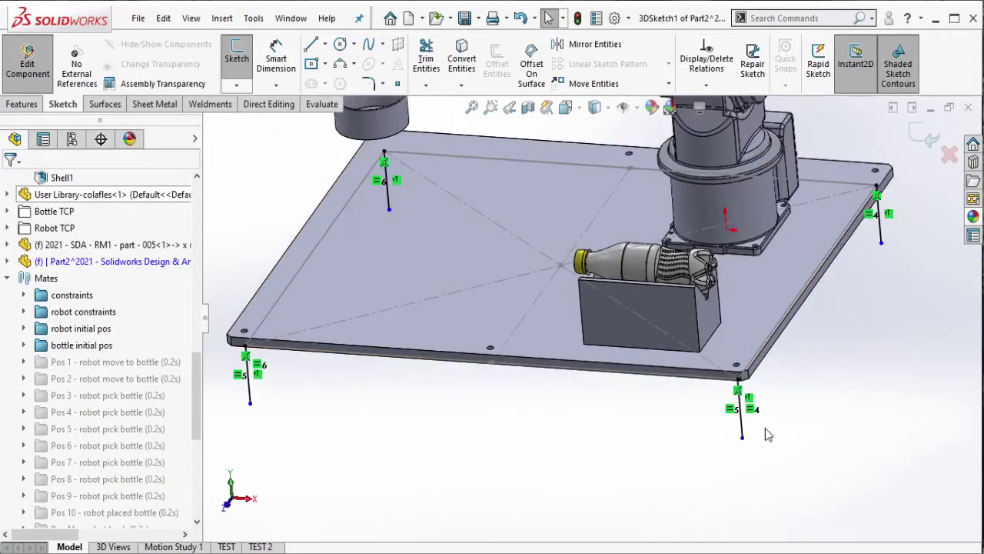
{"action": "left_click_drag", "start_coordinate": [742, 438], "coordinate": [784, 528]}
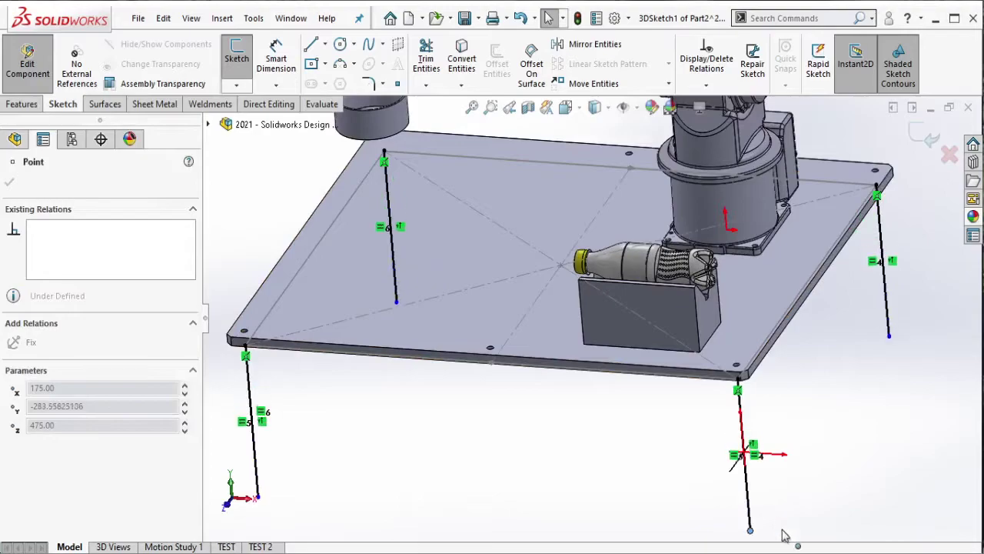
{"action": "left_click", "coordinate": [835, 387]}
{"action": "middle_click_drag", "start_coordinate": [835, 387], "coordinate": [831, 363]}
{"action": "key", "text": "f"}
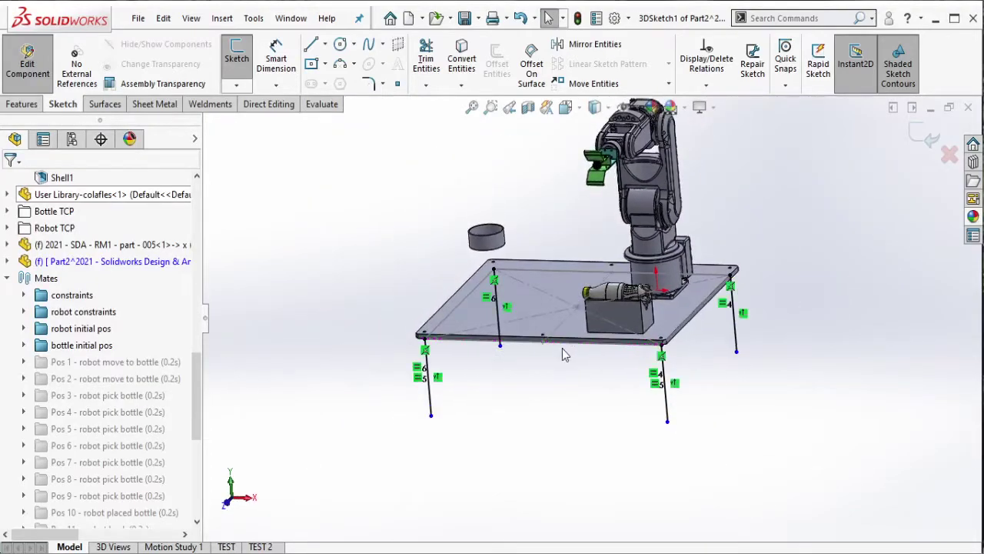
{"action": "middle_click_drag", "start_coordinate": [544, 362], "coordinate": [514, 414]}
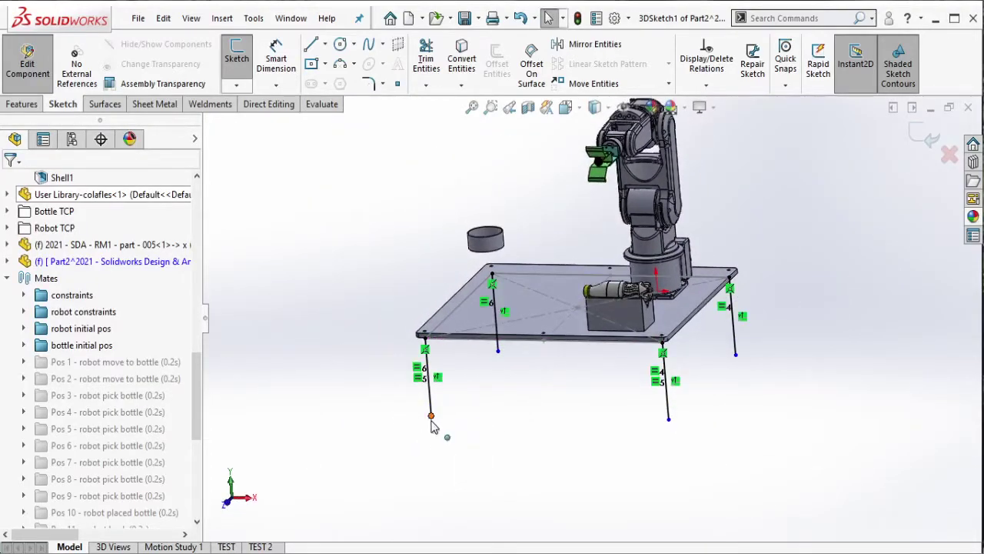
{"action": "left_click_drag", "start_coordinate": [432, 417], "coordinate": [434, 457]}
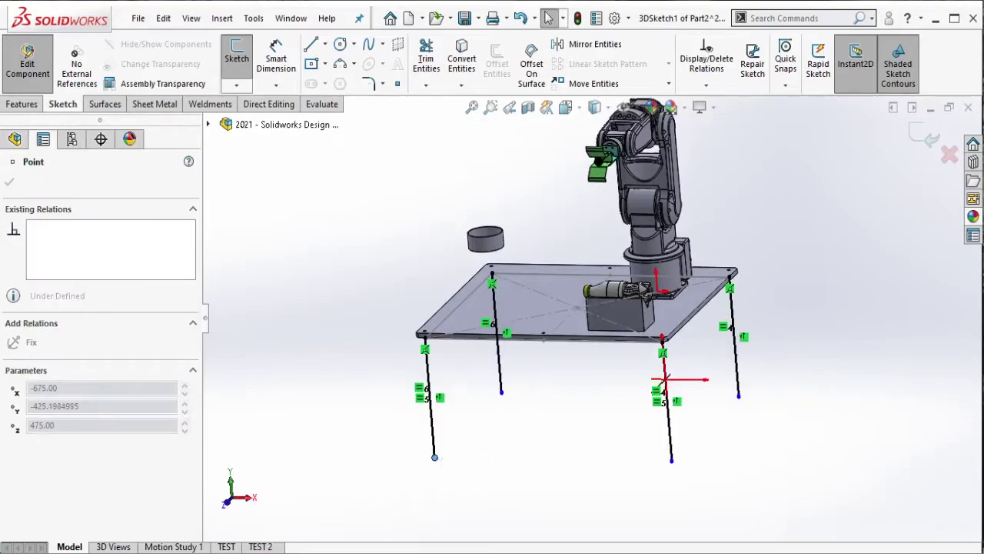
{"action": "left_click", "coordinate": [786, 361]}
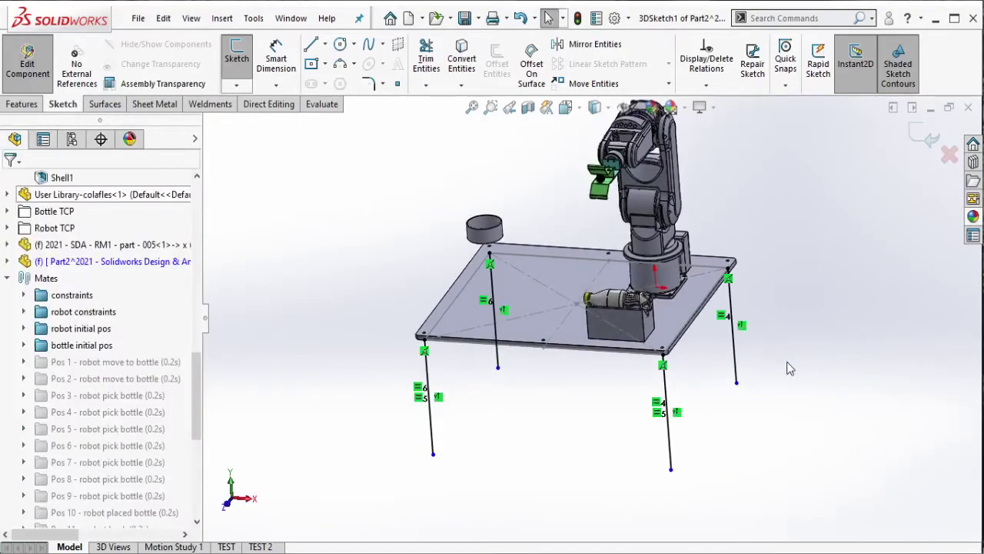
{"action": "middle_click_drag", "start_coordinate": [786, 361], "coordinate": [788, 369]}
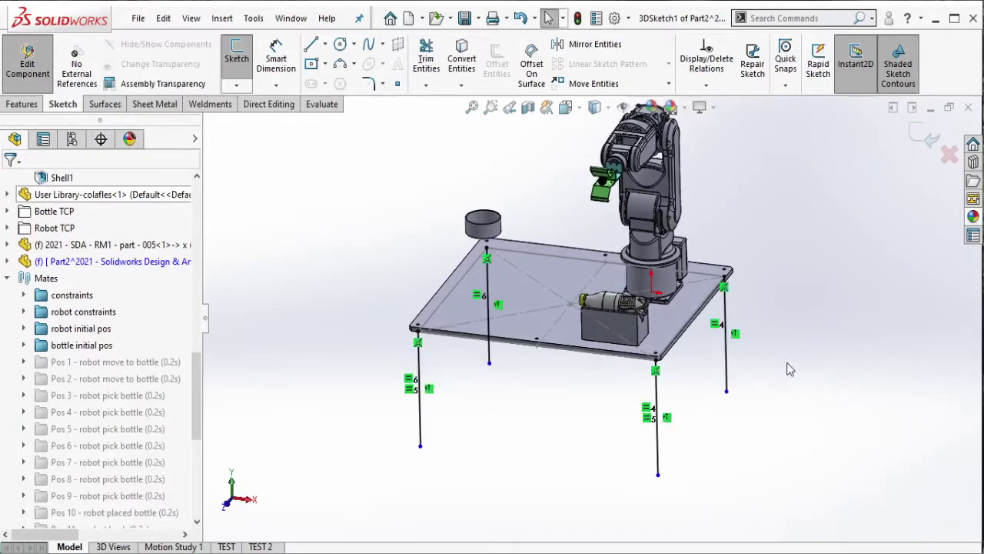
Step: Dimension the front-left leg line to 500 mm so every equal leg matches
{"action": "key", "text": "d"}
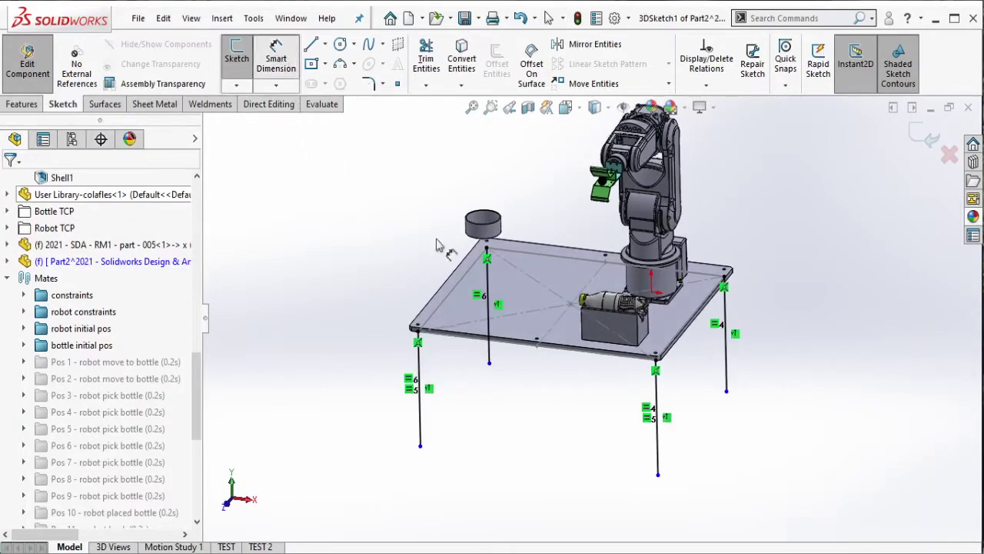
{"action": "left_click", "coordinate": [421, 444]}
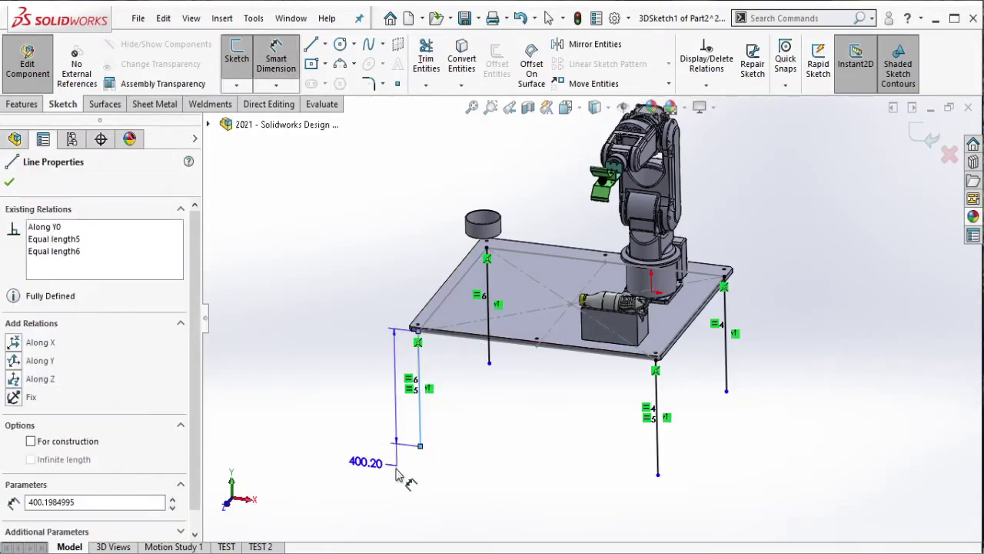
{"action": "left_click", "coordinate": [353, 471]}
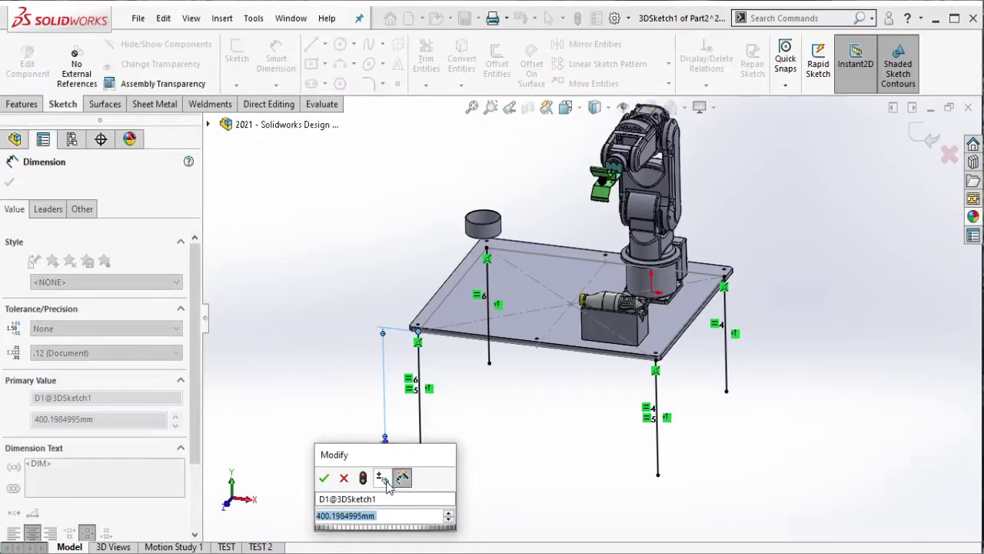
{"action": "type", "text": "500"}
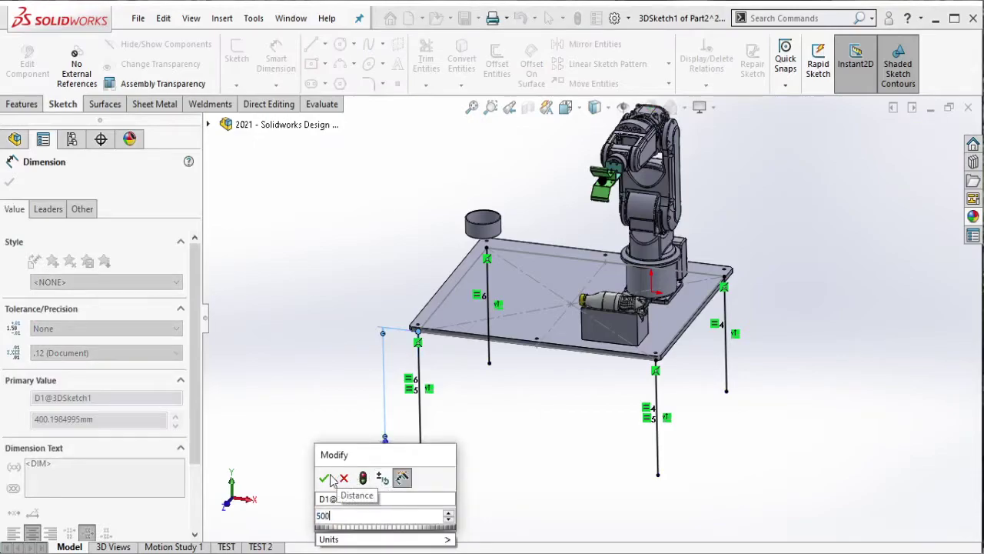
{"action": "left_click", "coordinate": [329, 479]}
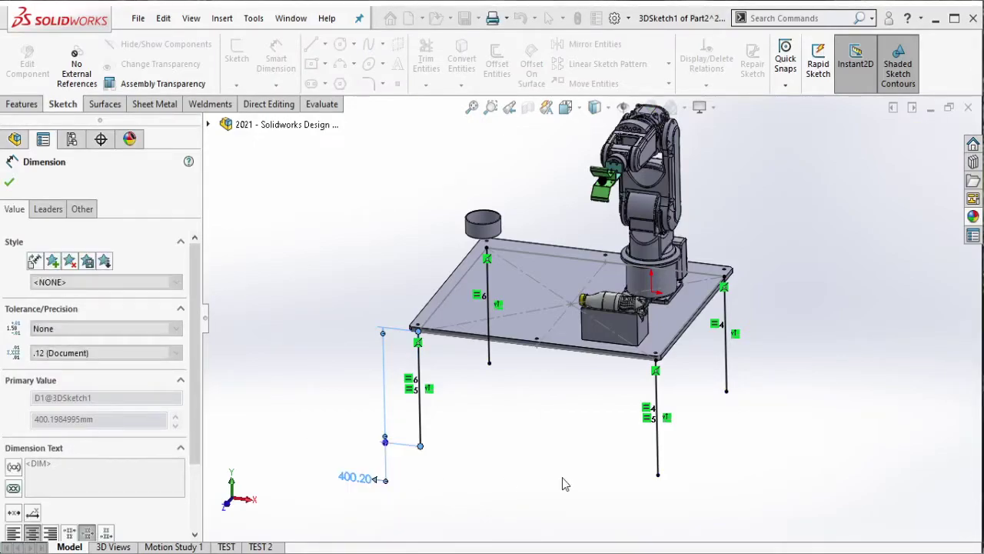
{"action": "key", "text": "Escape"}
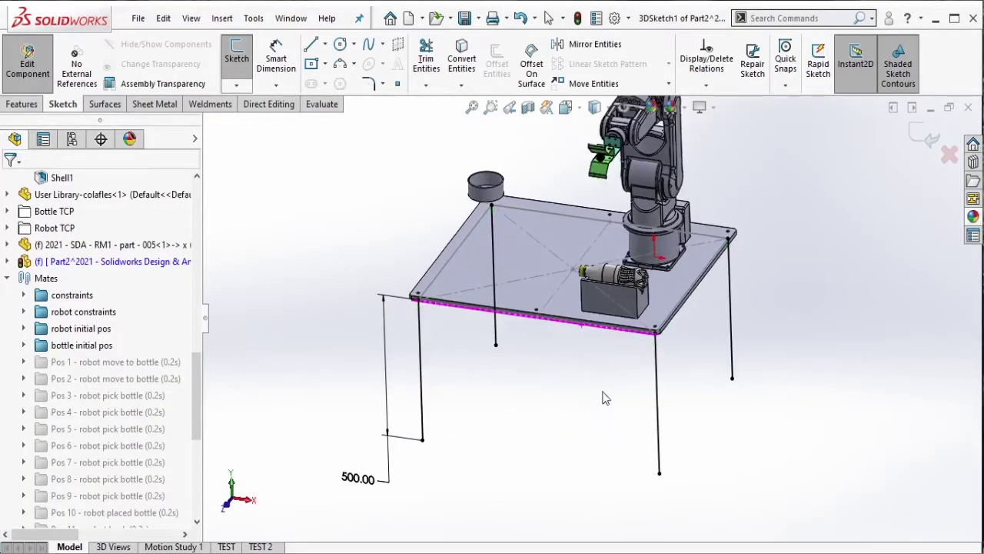
{"action": "middle_click_drag", "start_coordinate": [644, 396], "coordinate": [598, 372]}
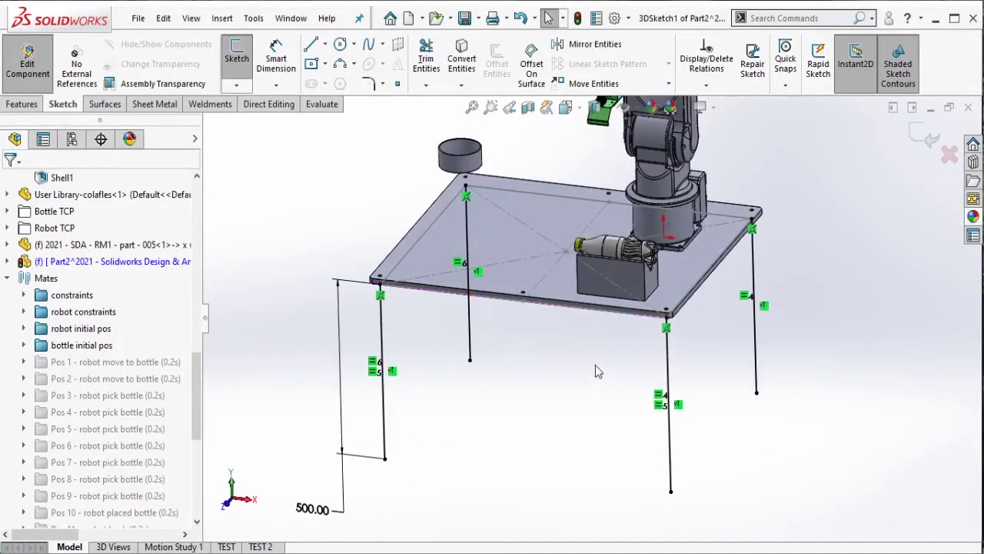
Step: Draw rails from partway down the rear-left leg to the rear-right and front-right legs
{"action": "left_click", "coordinate": [320, 45]}
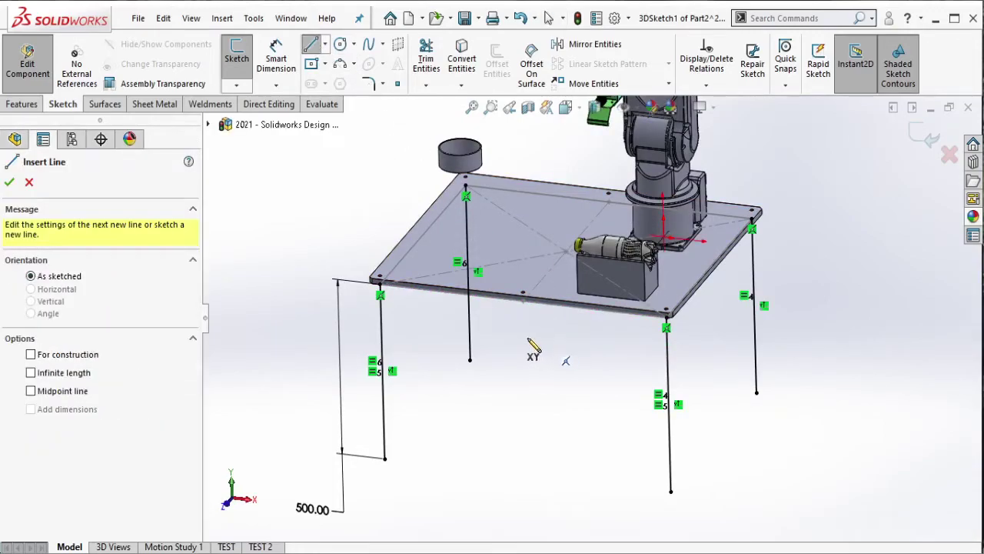
{"action": "left_click", "coordinate": [469, 328]}
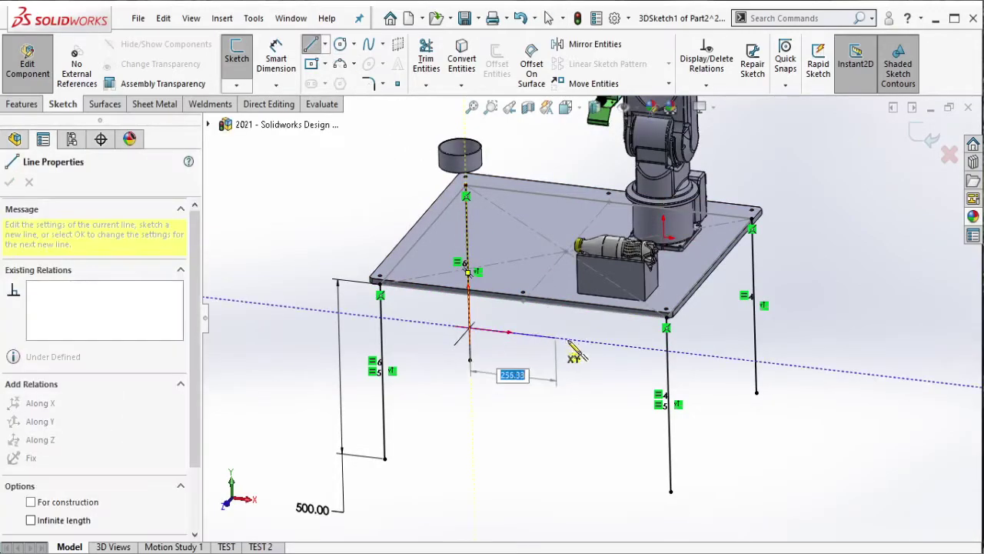
{"action": "left_click", "coordinate": [754, 363]}
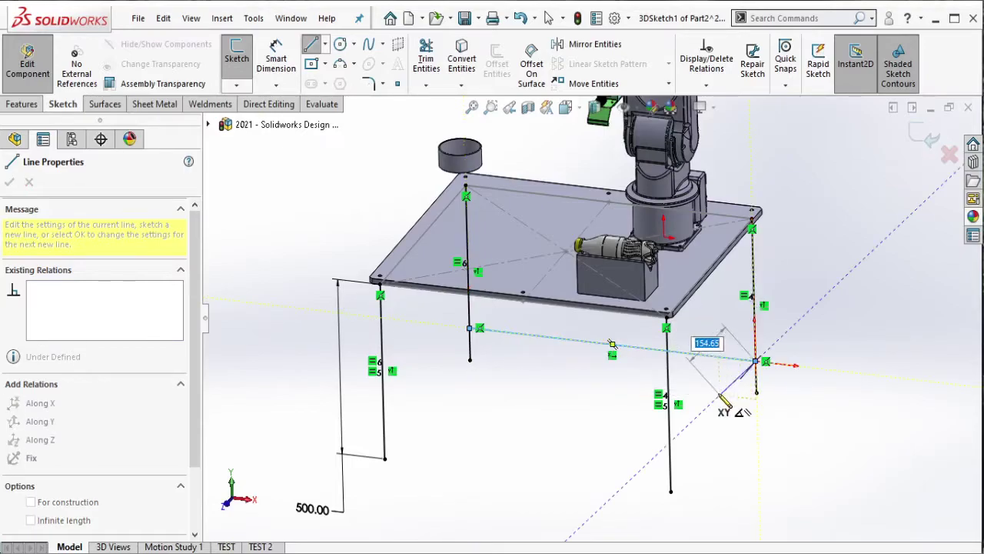
{"action": "middle_click_drag", "start_coordinate": [720, 397], "coordinate": [696, 420]}
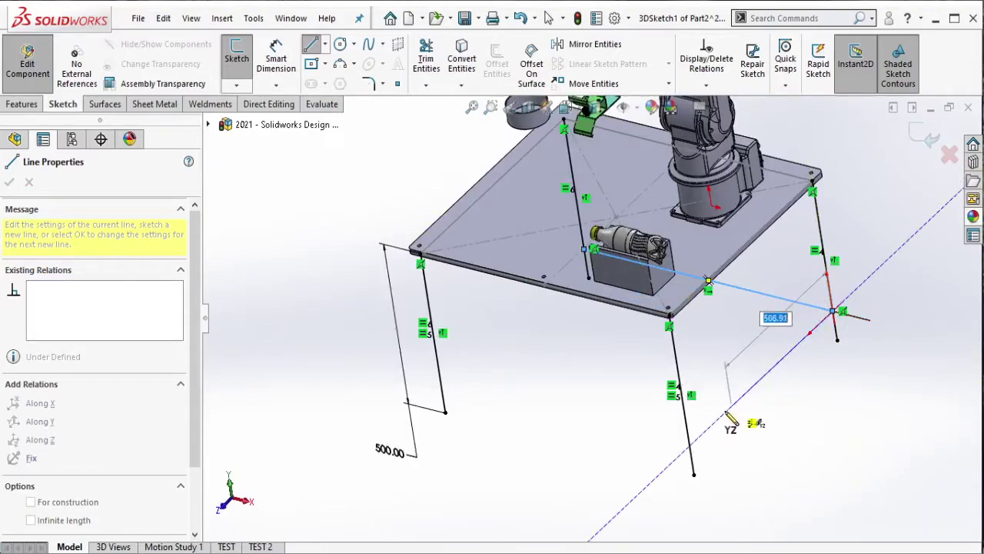
{"action": "left_click", "coordinate": [692, 446]}
{"action": "key", "text": "Escape"}
{"action": "key", "text": "Escape"}
Step: Draw a rail from the rear-left rail corner to the front-left leg
{"action": "middle_click_drag", "start_coordinate": [769, 436], "coordinate": [692, 431]}
{"action": "left_click", "coordinate": [312, 44]}
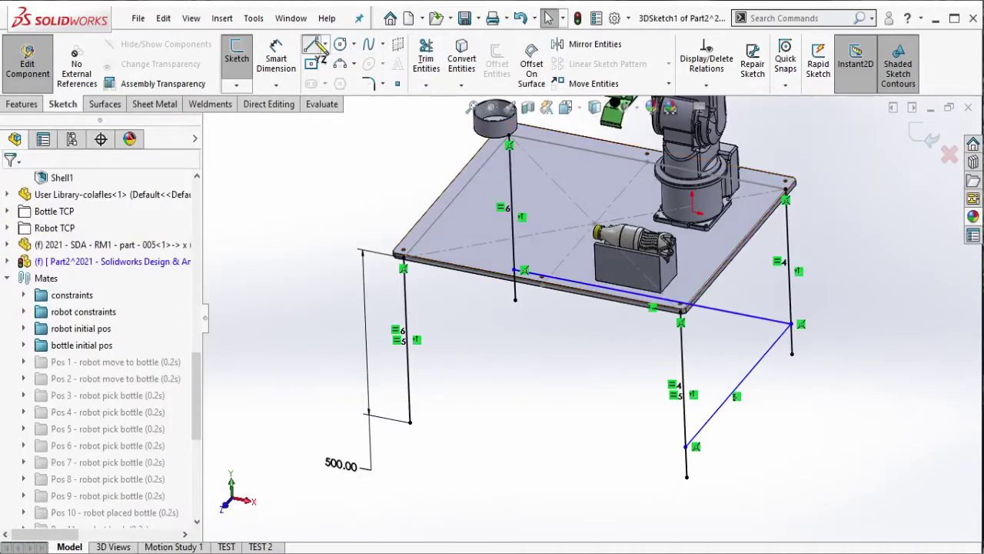
{"action": "left_click", "coordinate": [514, 271]}
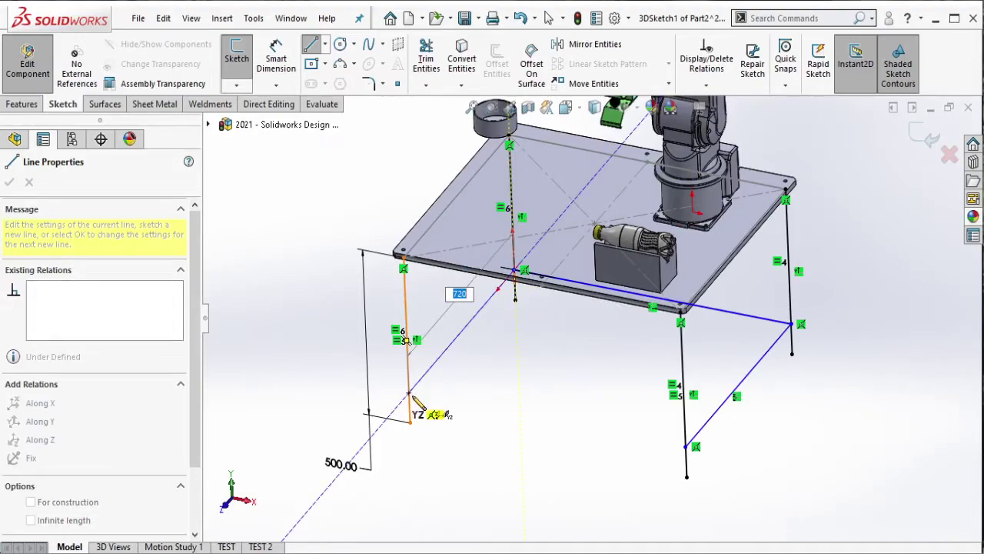
{"action": "left_click", "coordinate": [409, 394]}
{"action": "key", "text": "Escape"}
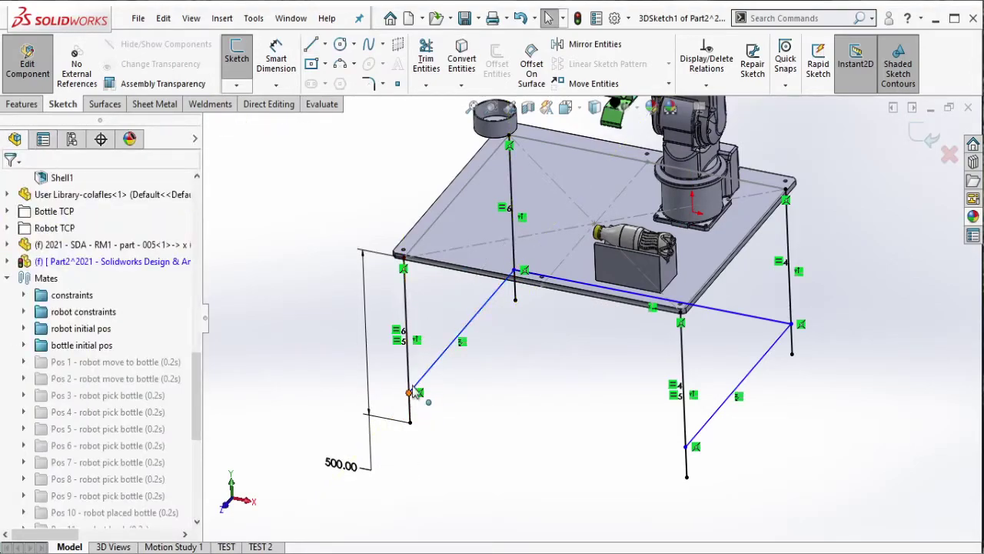
Step: Raise the front-left rail end and dimension the right leg's rail height to 120 mm
{"action": "left_click_drag", "start_coordinate": [413, 392], "coordinate": [414, 374]}
{"action": "left_click", "coordinate": [516, 406]}
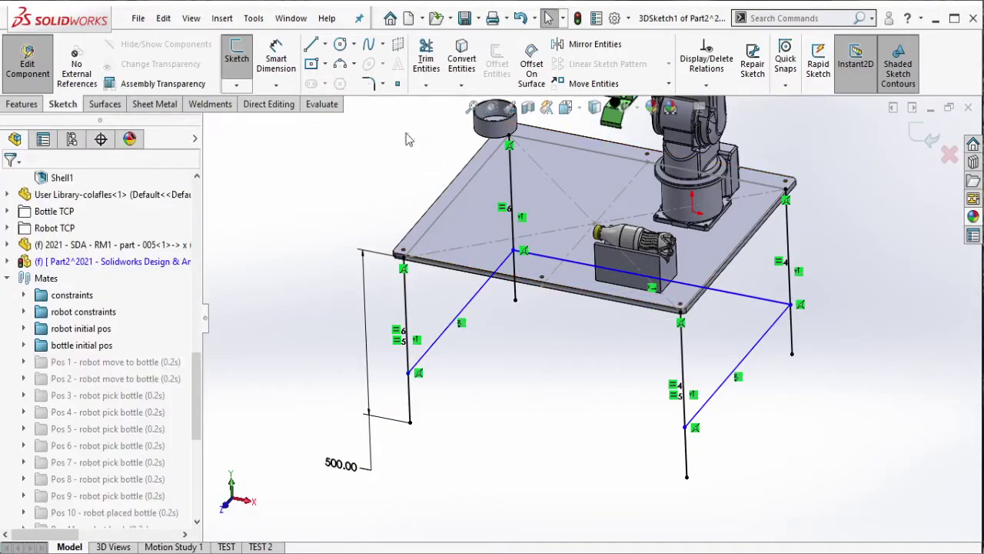
{"action": "left_click", "coordinate": [289, 66]}
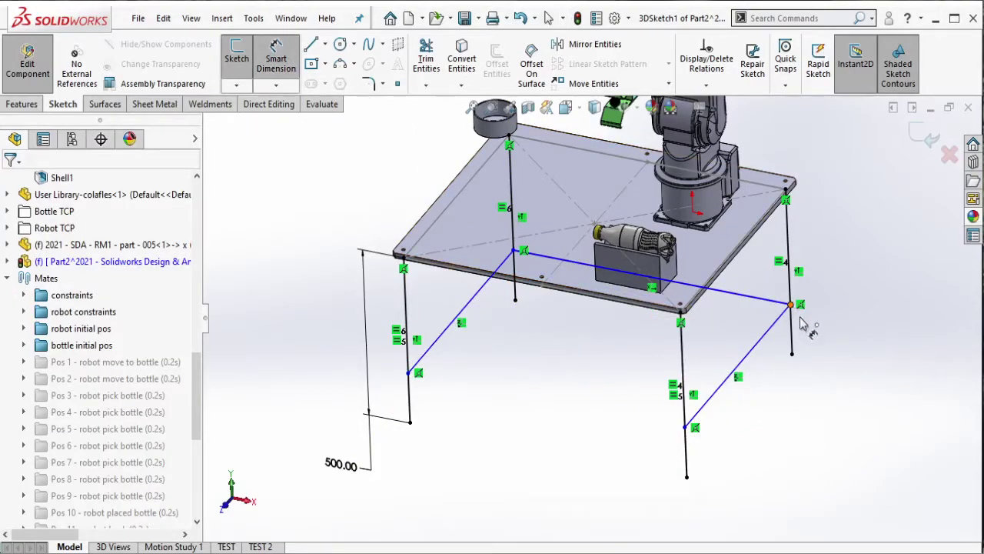
{"action": "left_click", "coordinate": [792, 354]}
{"action": "left_click", "coordinate": [834, 450]}
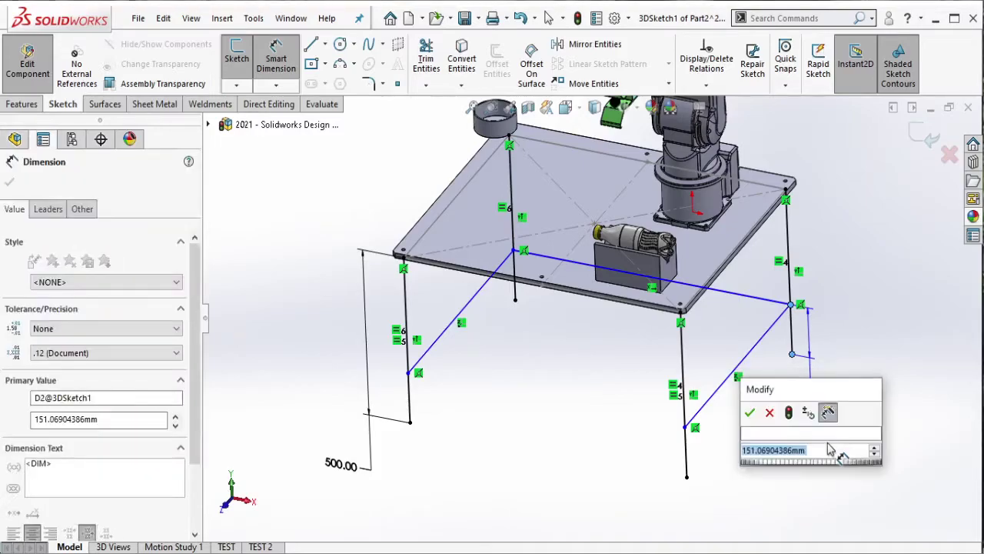
{"action": "type", "text": "120"}
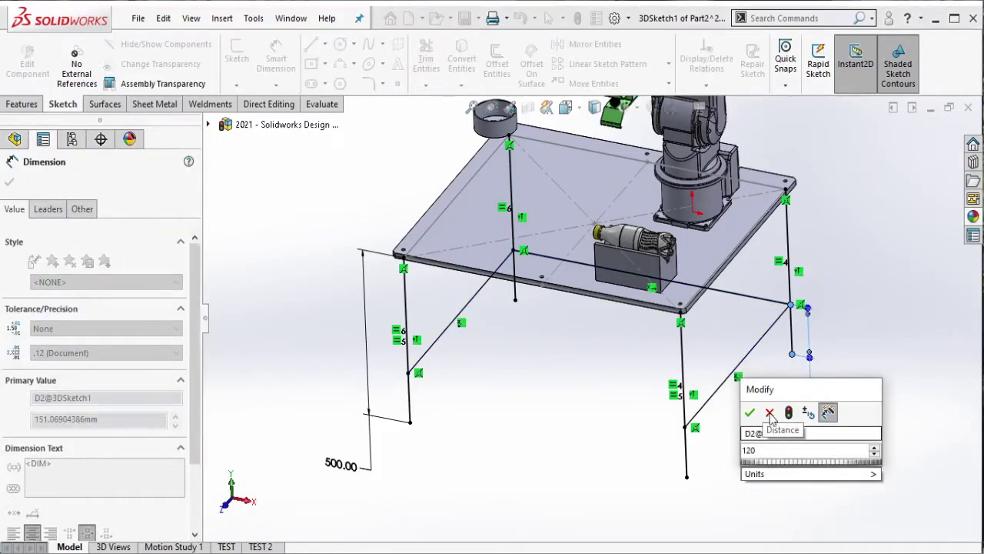
{"action": "left_click", "coordinate": [770, 413]}
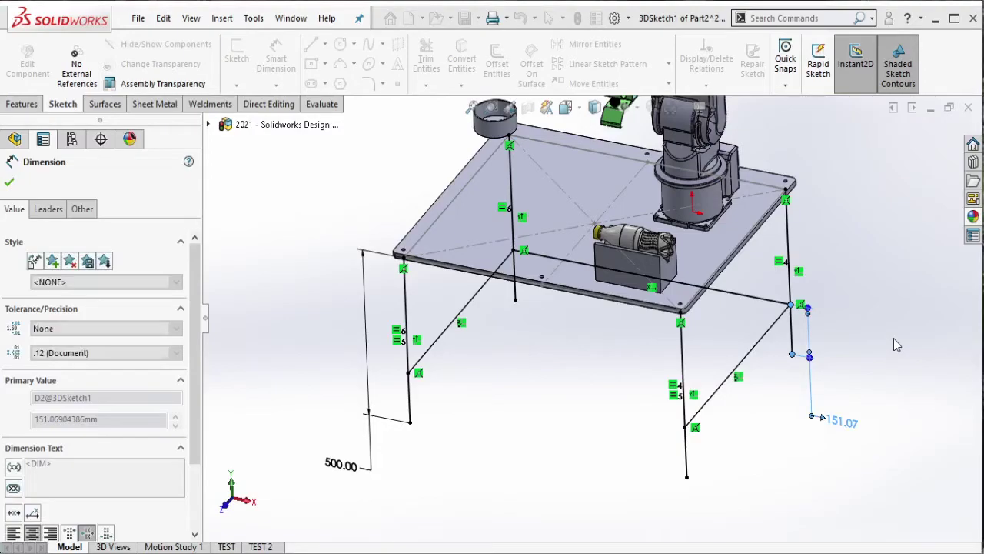
{"action": "left_click", "coordinate": [894, 338]}
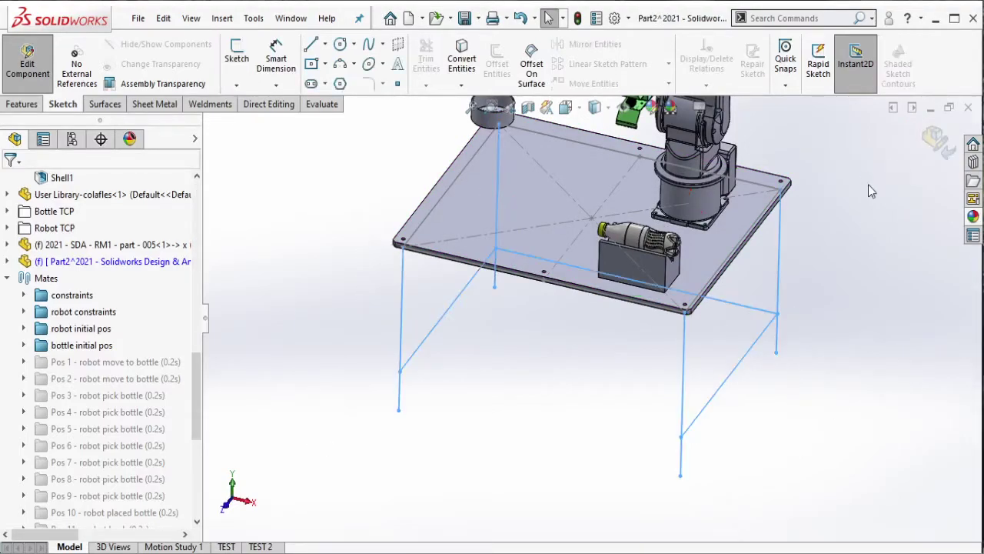
Step: Start a Weldments Structural Member with an iso square tube profile, 50 x 50 x 3.2
{"action": "middle_click_drag", "start_coordinate": [822, 193], "coordinate": [817, 189]}
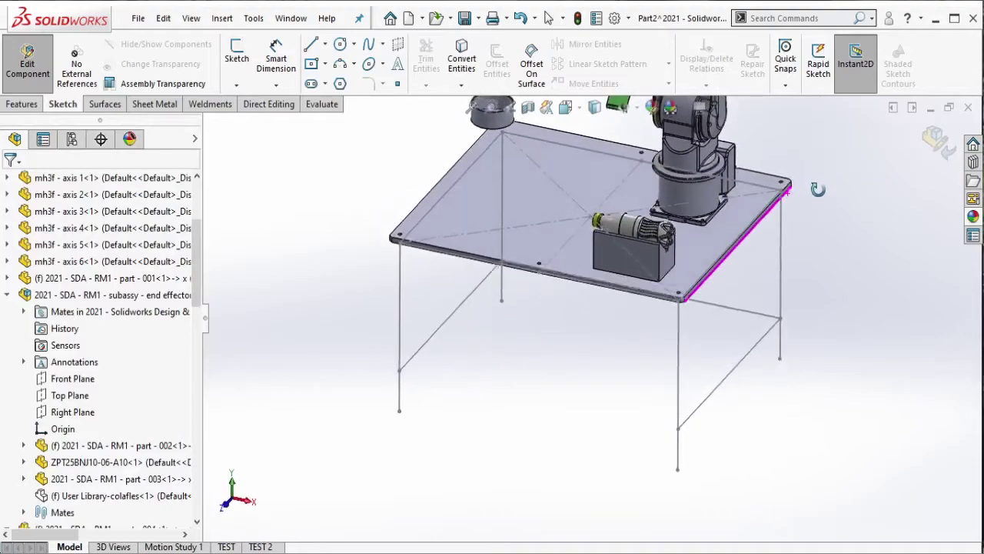
{"action": "left_click", "coordinate": [209, 106]}
{"action": "left_click", "coordinate": [318, 69]}
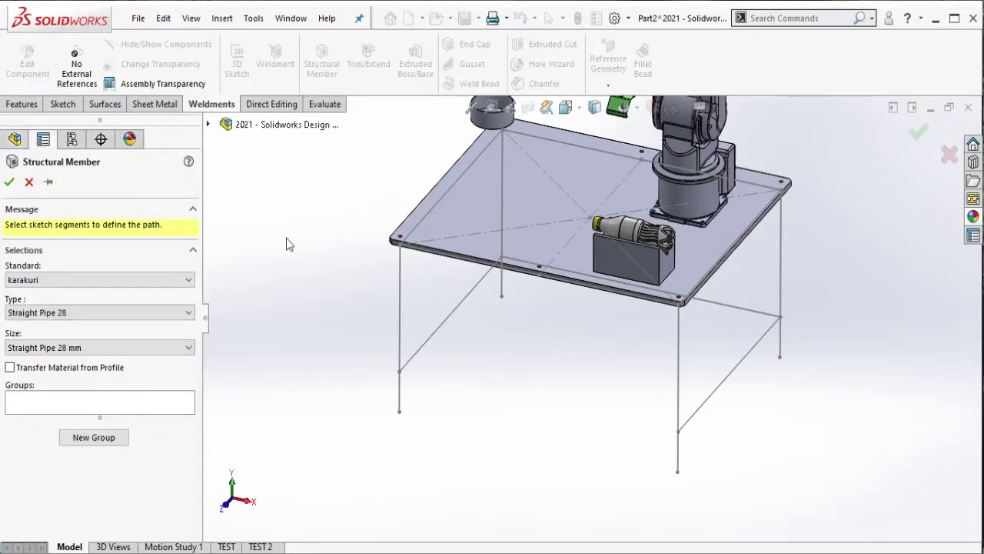
{"action": "left_click", "coordinate": [178, 283]}
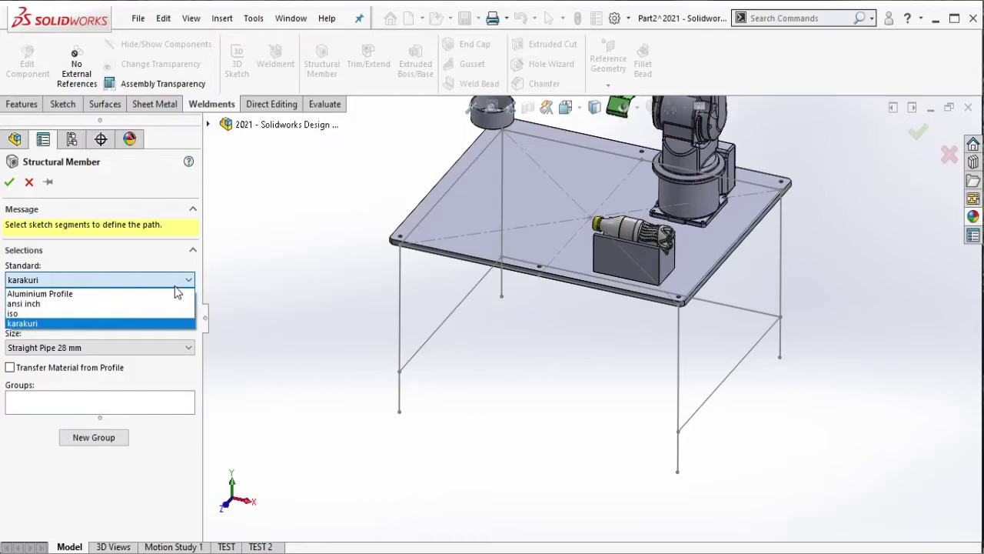
{"action": "left_click", "coordinate": [139, 313]}
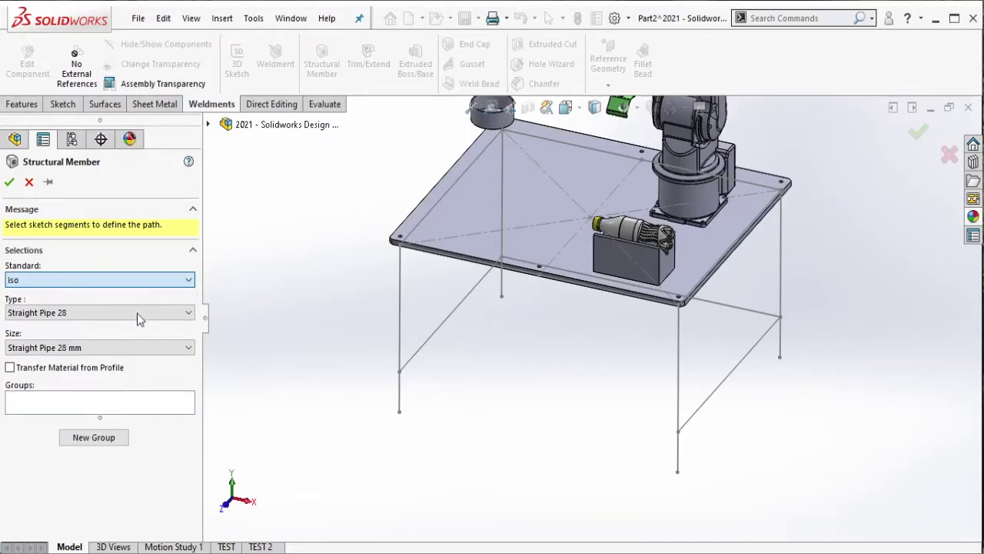
{"action": "left_click", "coordinate": [137, 313]}
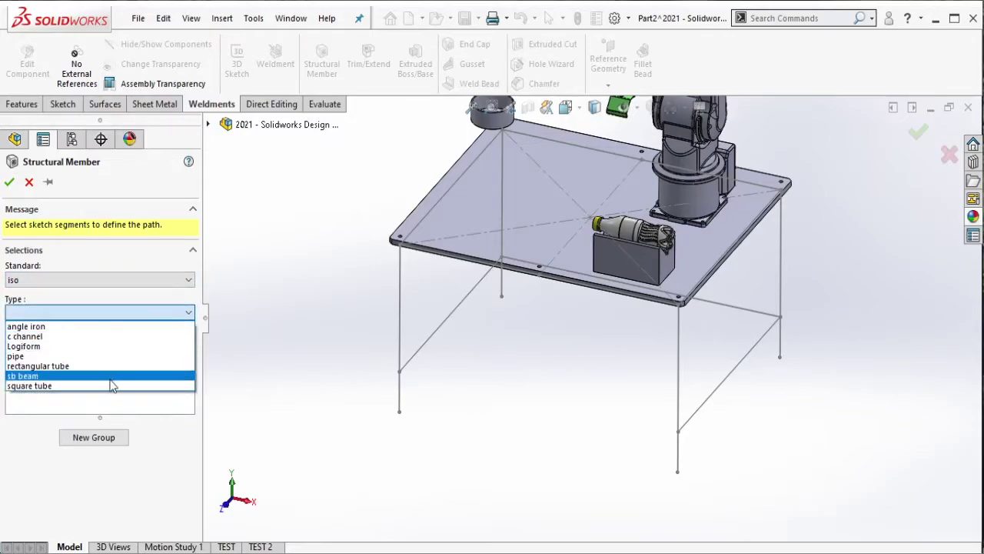
{"action": "left_click", "coordinate": [108, 386]}
{"action": "left_click", "coordinate": [110, 350]}
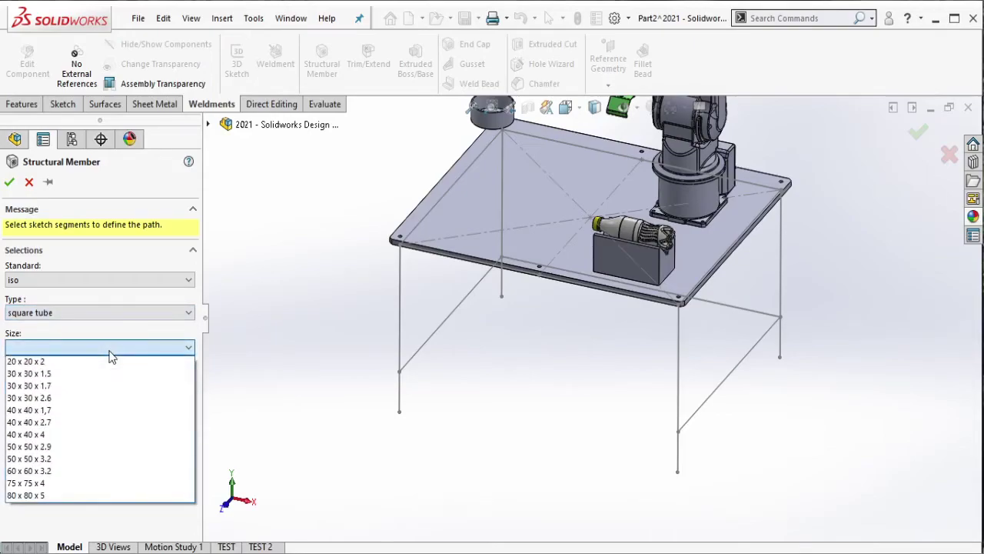
{"action": "left_click", "coordinate": [76, 459]}
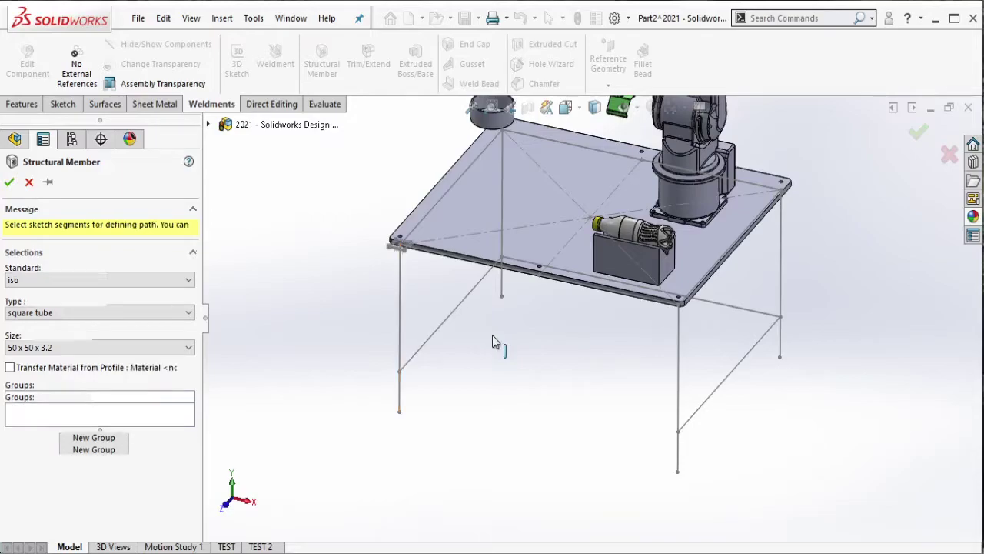
Step: Pick the four leg lines as one group and the top and lower rails as a second
{"action": "left_click", "coordinate": [503, 213]}
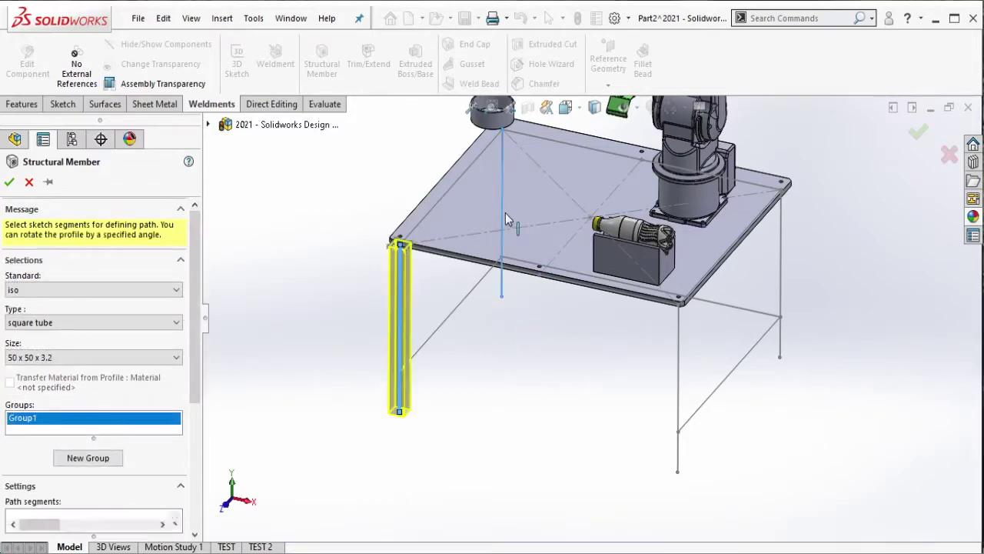
{"action": "left_click", "coordinate": [782, 286]}
{"action": "left_click", "coordinate": [680, 385]}
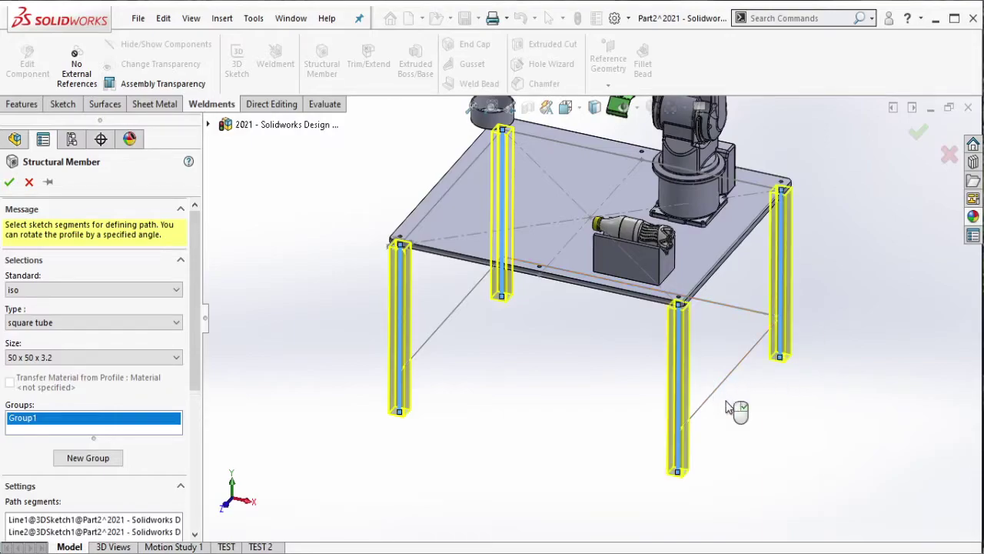
{"action": "left_click", "coordinate": [107, 464]}
{"action": "left_click", "coordinate": [458, 261]}
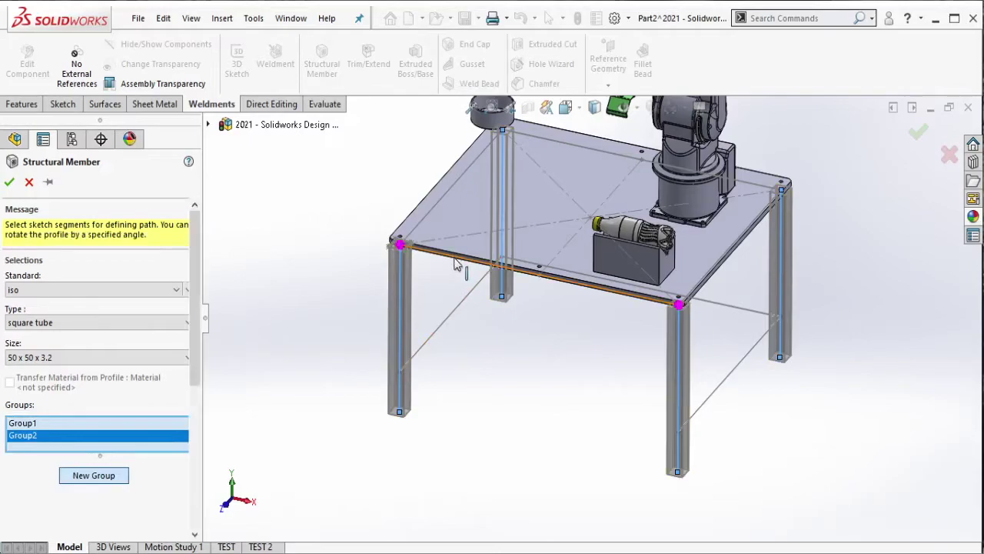
{"action": "left_click", "coordinate": [581, 153]}
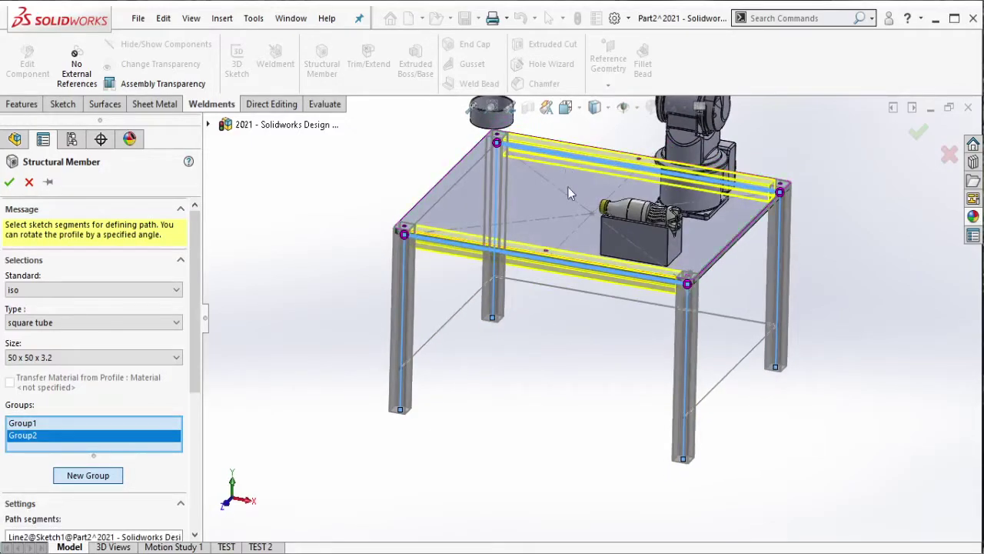
{"action": "left_click", "coordinate": [543, 289]}
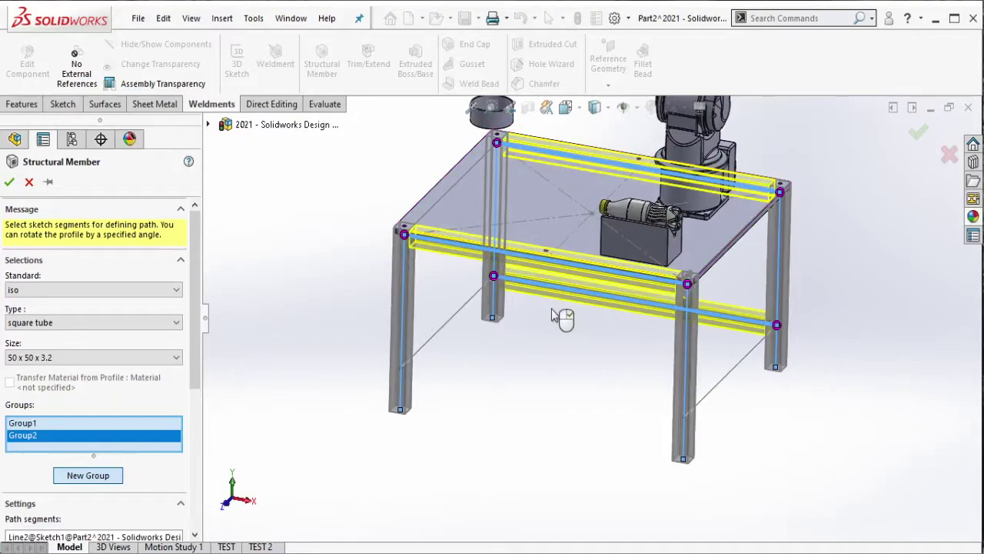
Step: Add a third group of side members and build the square-tube members
{"action": "left_click", "coordinate": [88, 477]}
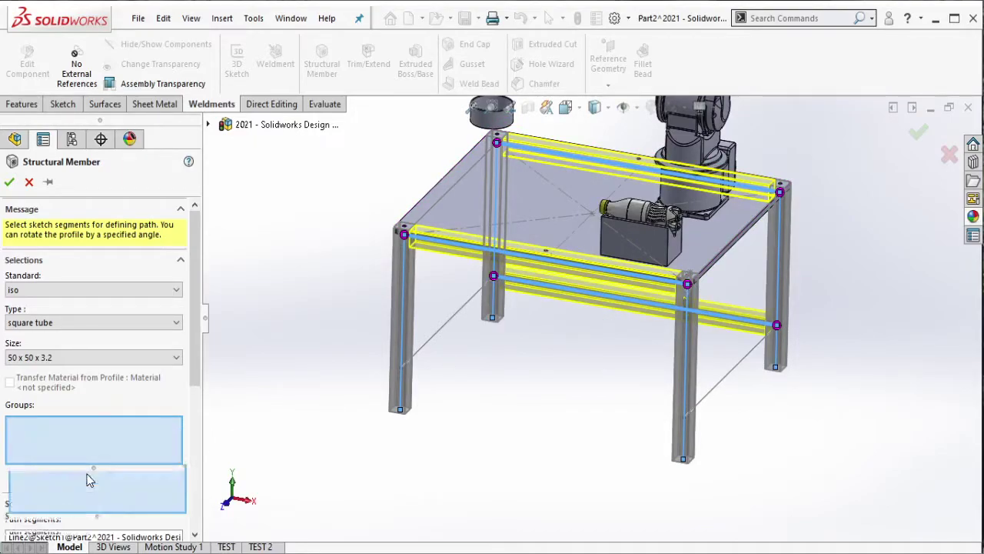
{"action": "left_click", "coordinate": [466, 183]}
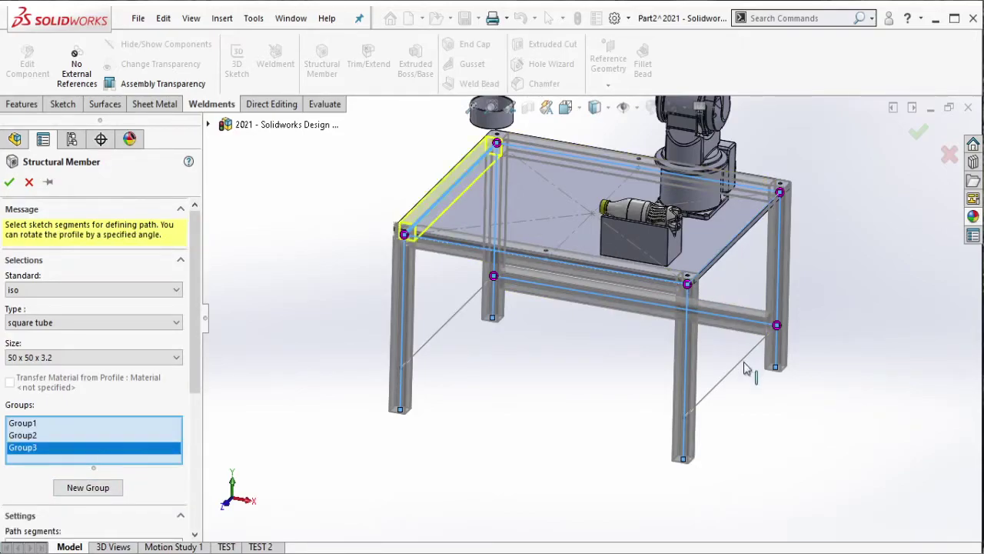
{"action": "left_click", "coordinate": [673, 397]}
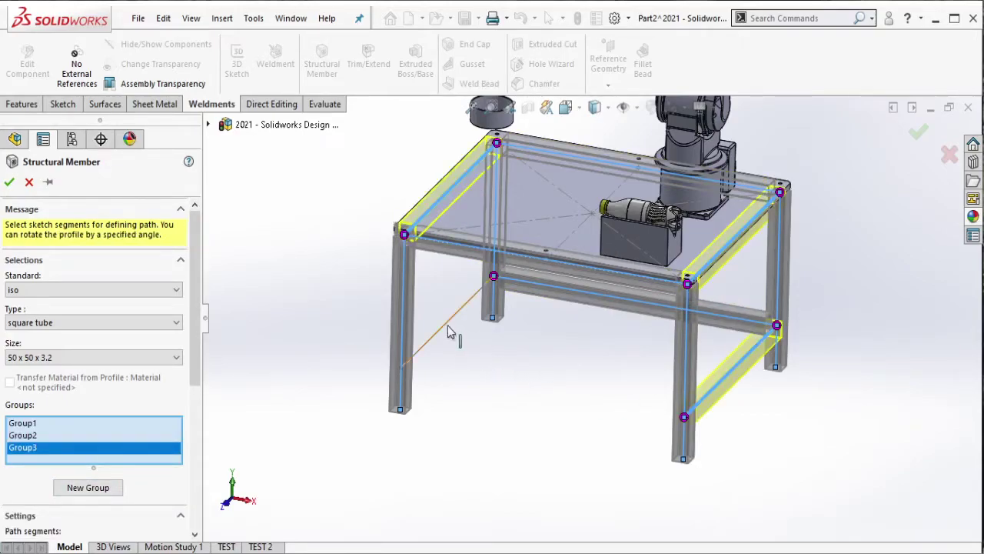
{"action": "left_click", "coordinate": [473, 355]}
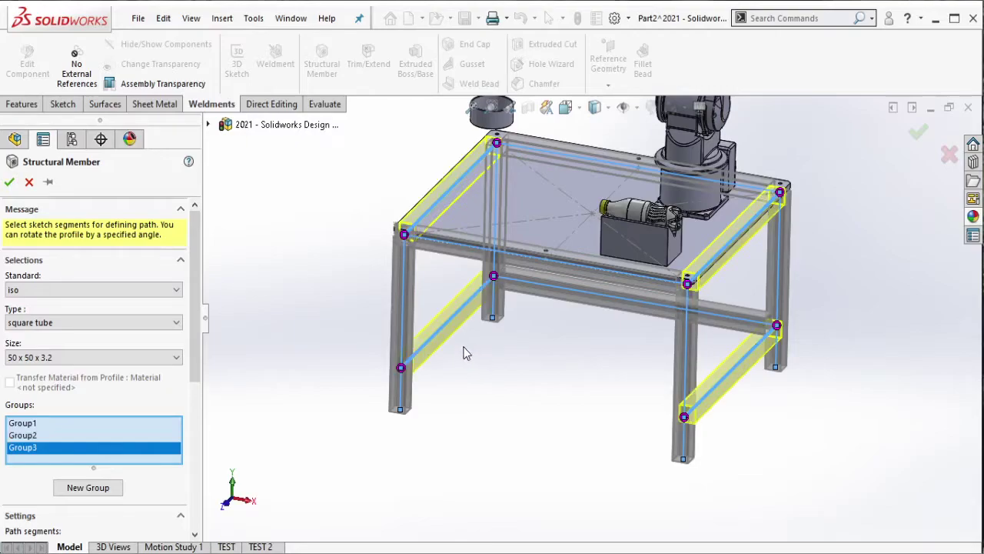
{"action": "left_click", "coordinate": [9, 182]}
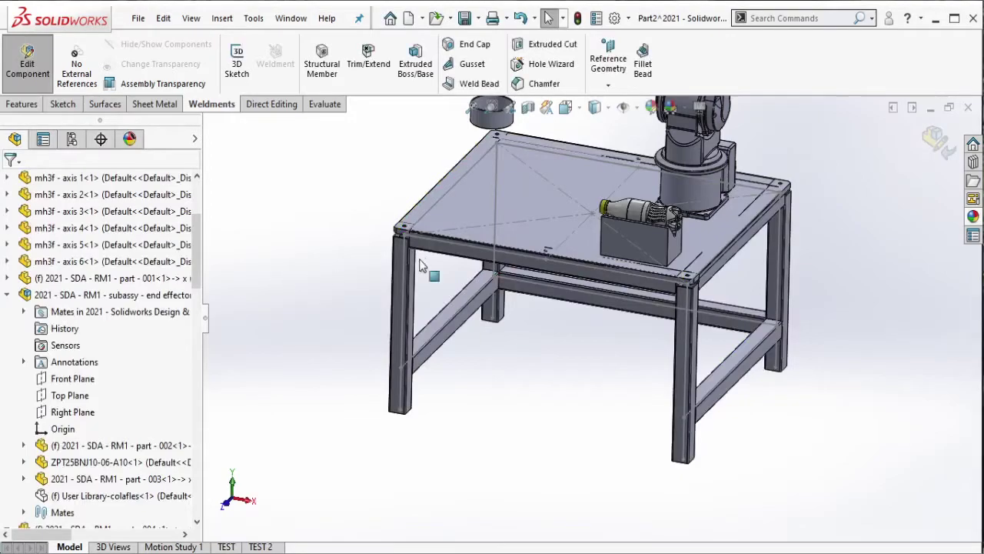
Step: Hide 3DSketch1 and Sketch1, the frame's layout sketches
{"action": "scroll", "coordinate": [483, 261], "scroll_direction": "down", "scroll_amount": 3}
{"action": "scroll", "coordinate": [464, 219], "scroll_direction": "down", "scroll_amount": 3}
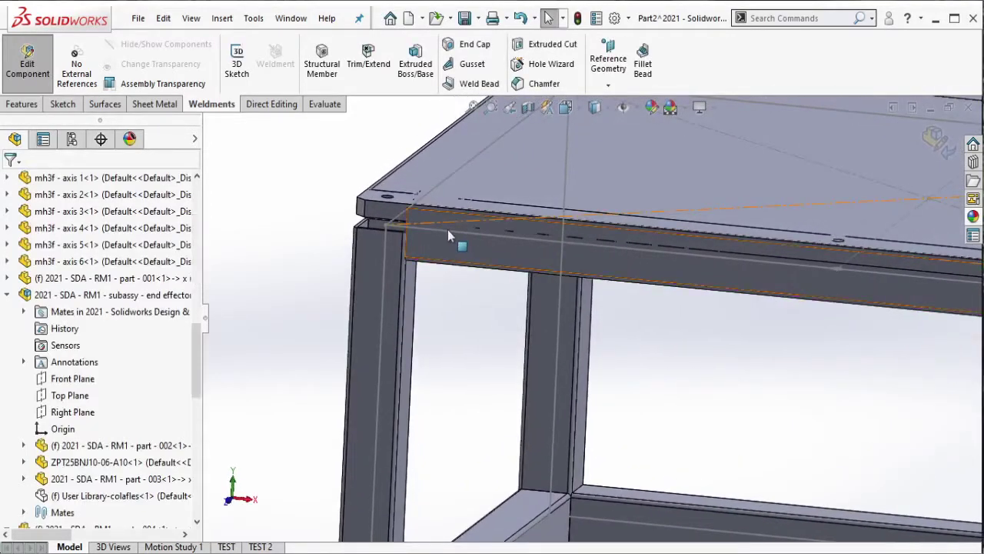
{"action": "left_click", "coordinate": [447, 229]}
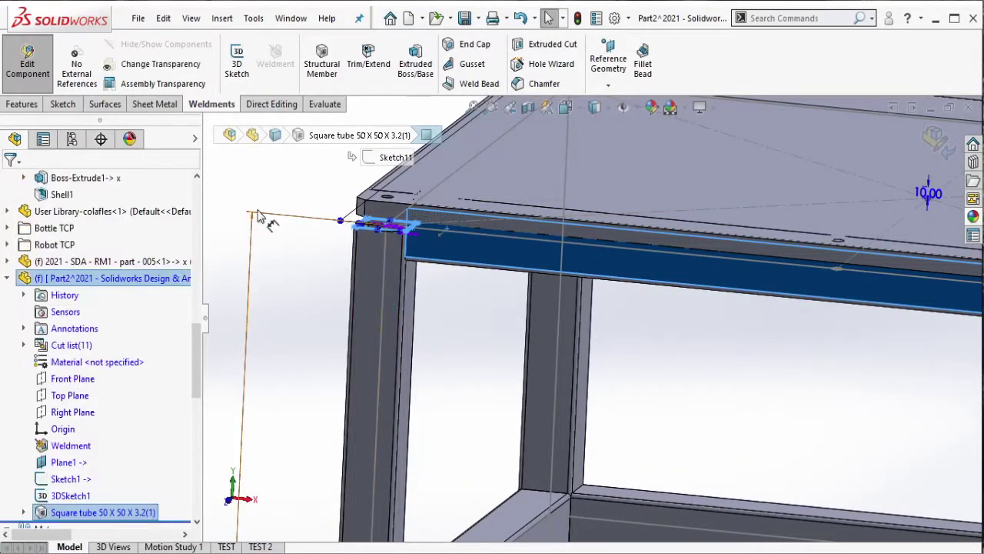
{"action": "key", "text": "Escape"}
{"action": "scroll", "coordinate": [82, 455], "scroll_direction": "down", "scroll_amount": 6}
{"action": "scroll", "coordinate": [83, 454], "scroll_direction": "down", "scroll_amount": 10}
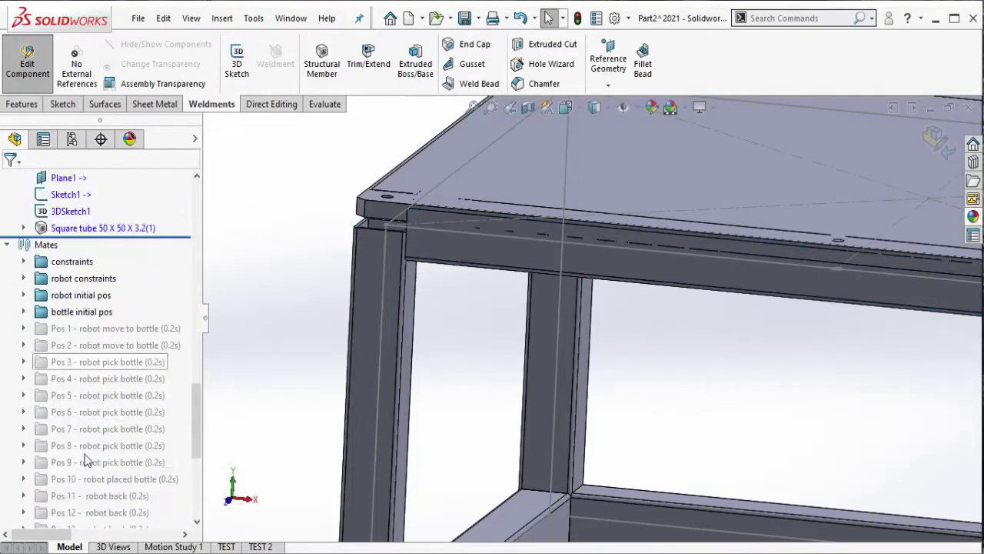
{"action": "scroll", "coordinate": [77, 431], "scroll_direction": "up", "scroll_amount": 3}
{"action": "left_click", "coordinate": [65, 362]}
{"action": "left_click", "coordinate": [69, 344], "text": "ctrl"}
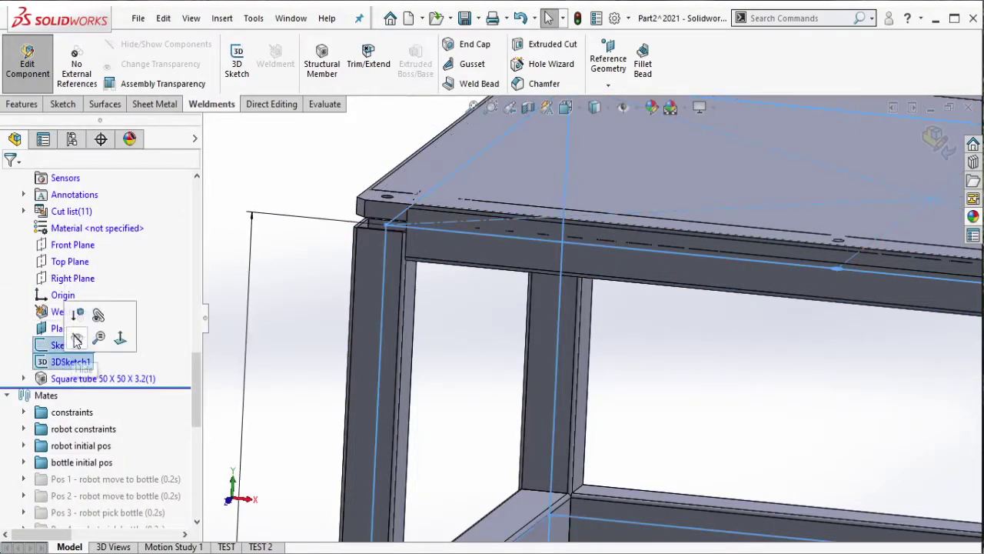
{"action": "left_click", "coordinate": [312, 302]}
Step: Orbit to the leg-to-rail corner and start the Trim/Extend command
{"action": "middle_click_drag", "start_coordinate": [387, 282], "coordinate": [516, 249]}
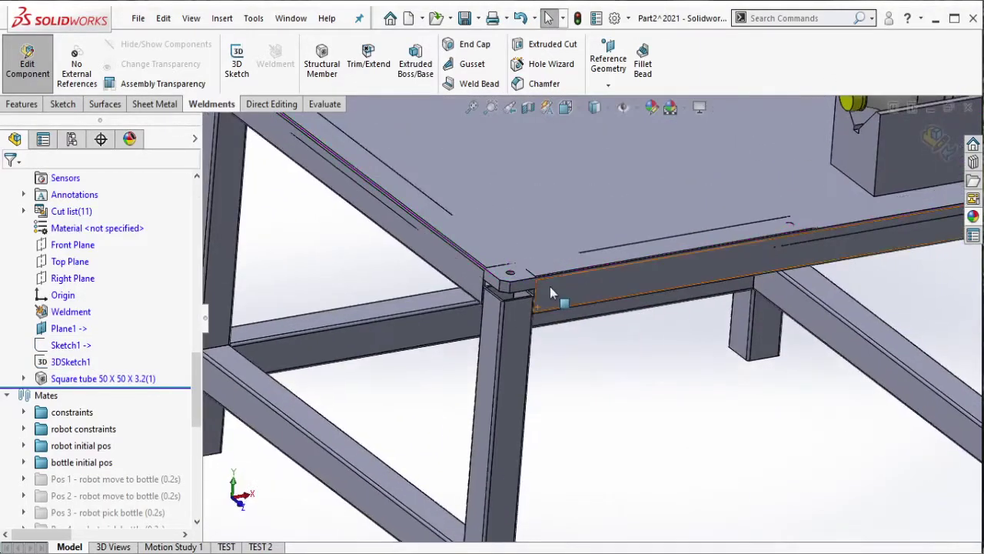
{"action": "scroll", "coordinate": [549, 288], "scroll_direction": "down", "scroll_amount": 3}
{"action": "scroll", "coordinate": [584, 284], "scroll_direction": "up", "scroll_amount": 5}
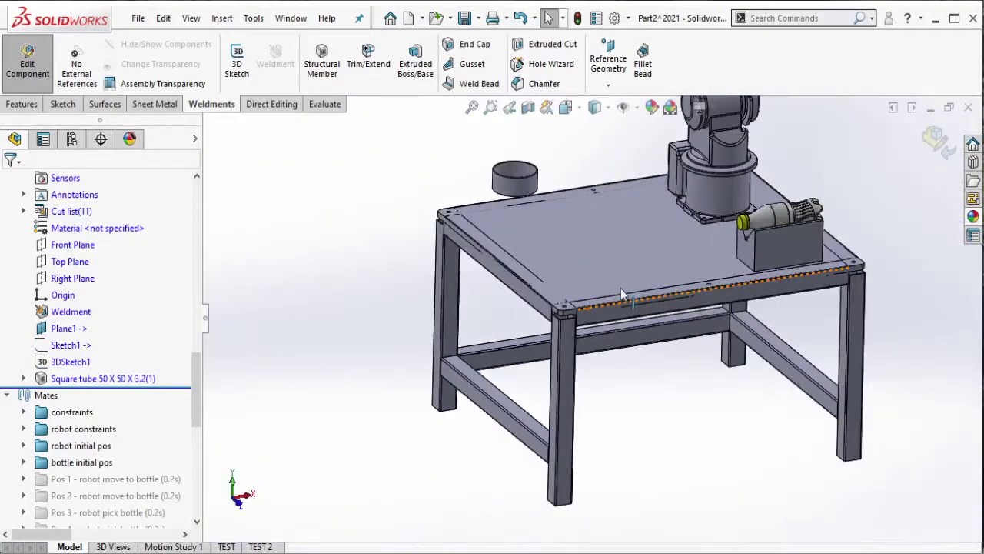
{"action": "scroll", "coordinate": [620, 288], "scroll_direction": "up", "scroll_amount": 2}
{"action": "scroll", "coordinate": [561, 324], "scroll_direction": "down", "scroll_amount": 5}
{"action": "scroll", "coordinate": [553, 319], "scroll_direction": "down", "scroll_amount": 2}
{"action": "middle_click_drag", "start_coordinate": [553, 319], "coordinate": [569, 361]}
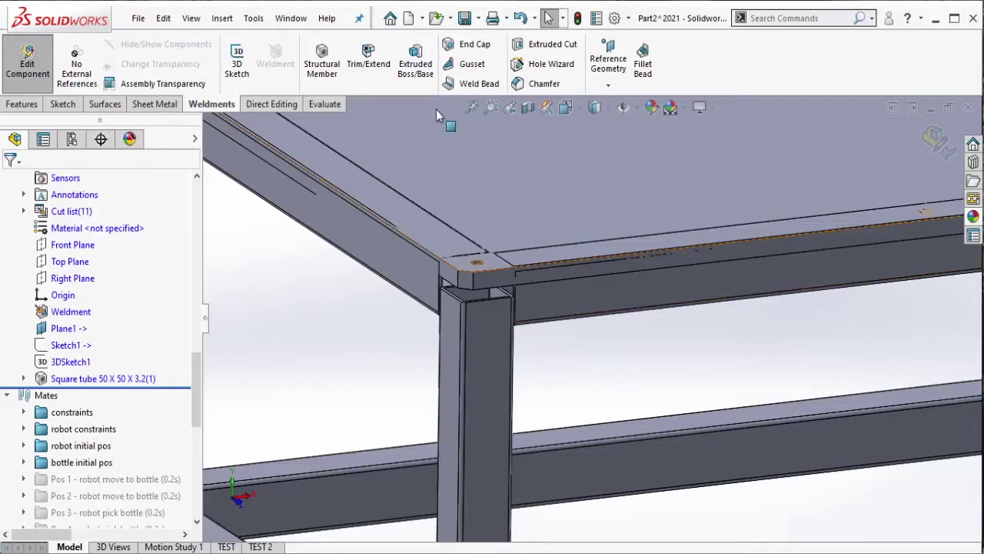
{"action": "left_click", "coordinate": [382, 69]}
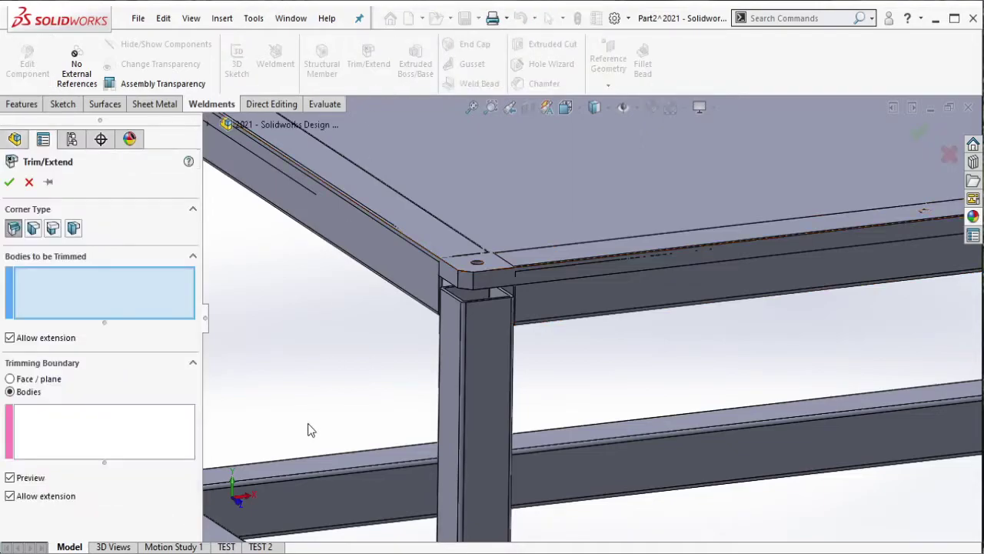
Step: Trim all four square-tube legs using the table-top face as the boundary
{"action": "left_click", "coordinate": [454, 395]}
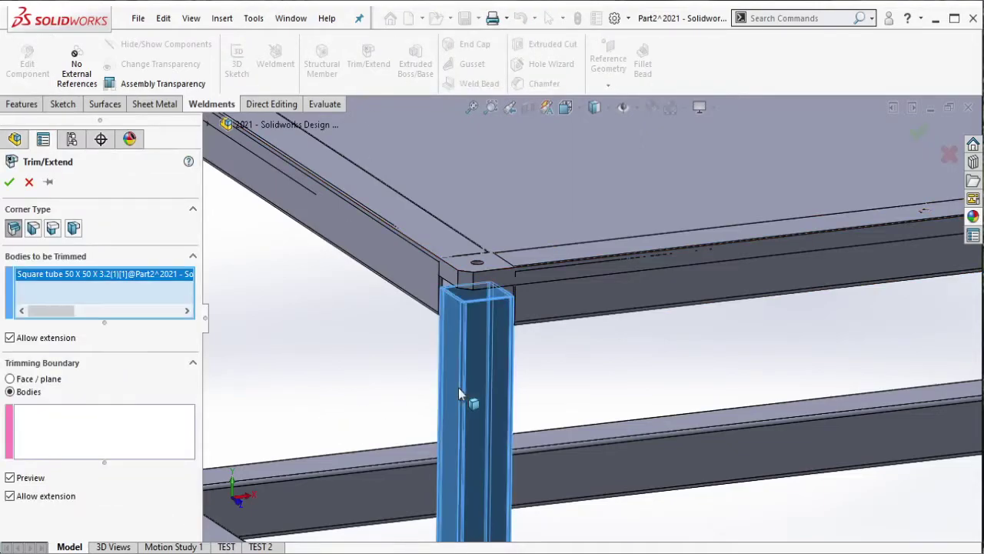
{"action": "scroll", "coordinate": [458, 388], "scroll_direction": "up", "scroll_amount": 3}
{"action": "left_click", "coordinate": [373, 329]}
{"action": "left_click", "coordinate": [805, 369]}
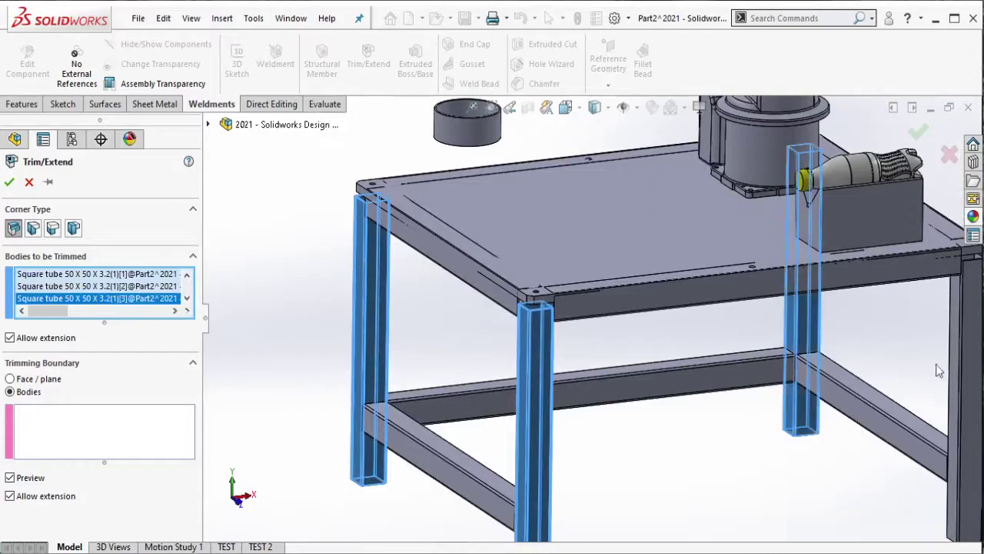
{"action": "left_click", "coordinate": [961, 371]}
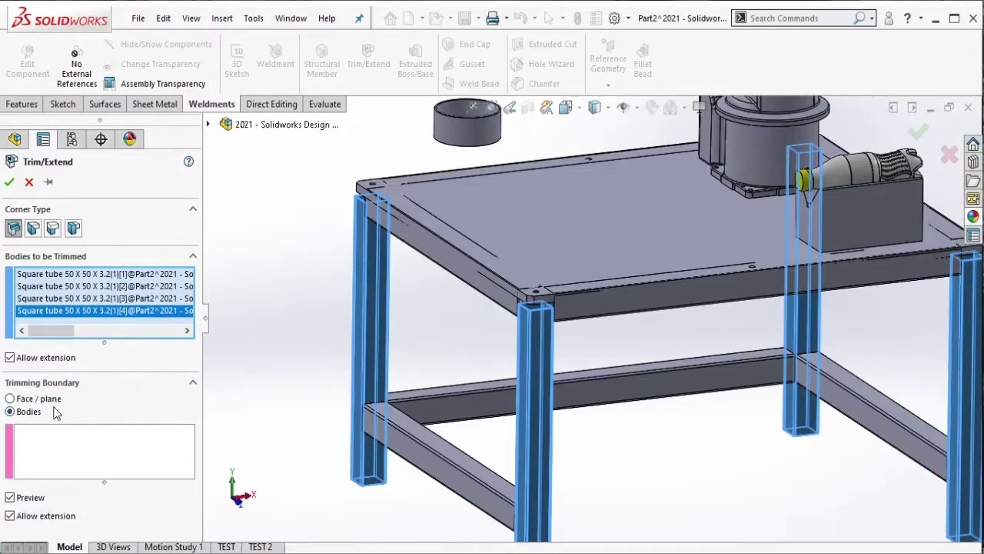
{"action": "left_click", "coordinate": [45, 402]}
{"action": "scroll", "coordinate": [507, 369], "scroll_direction": "down", "scroll_amount": 5}
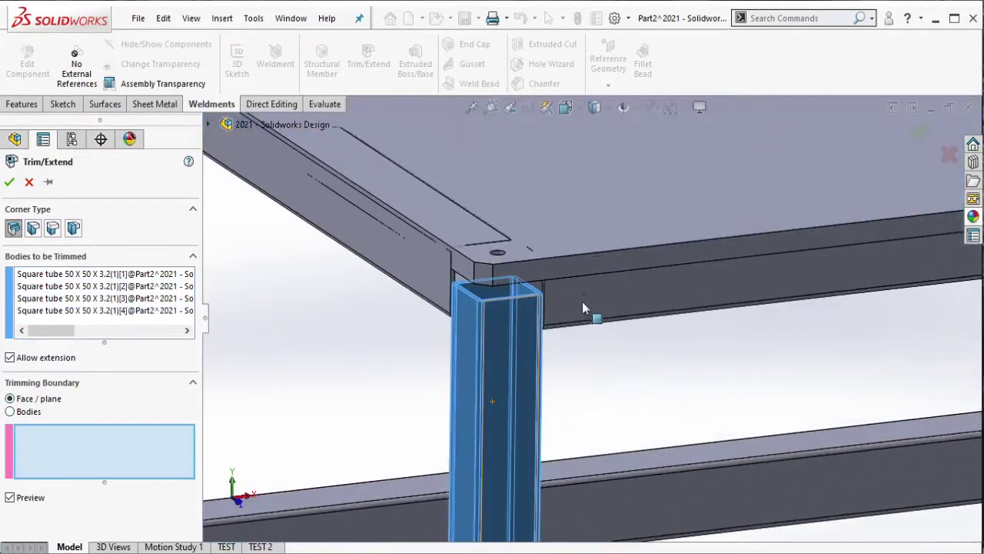
{"action": "left_click", "coordinate": [572, 253]}
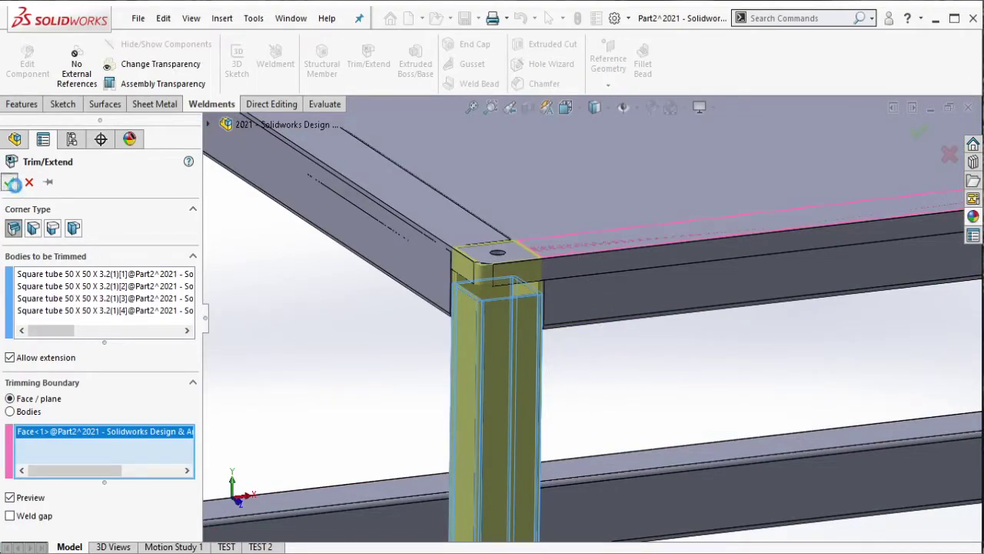
{"action": "key", "text": "Return"}
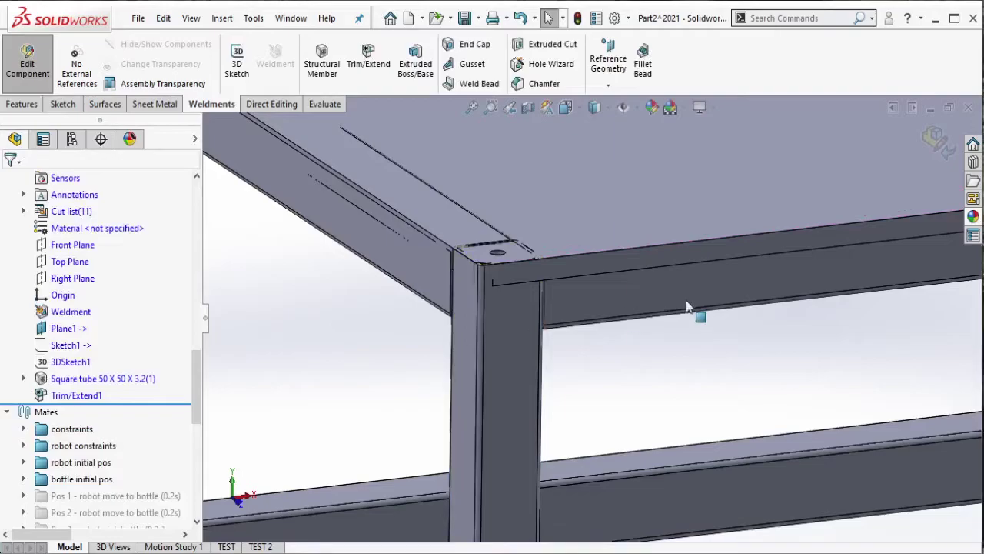
Step: Start an End Cap and pick the first leg's open bottom face
{"action": "scroll", "coordinate": [687, 323], "scroll_direction": "up", "scroll_amount": 5}
{"action": "middle_click_drag", "start_coordinate": [606, 315], "coordinate": [638, 276]}
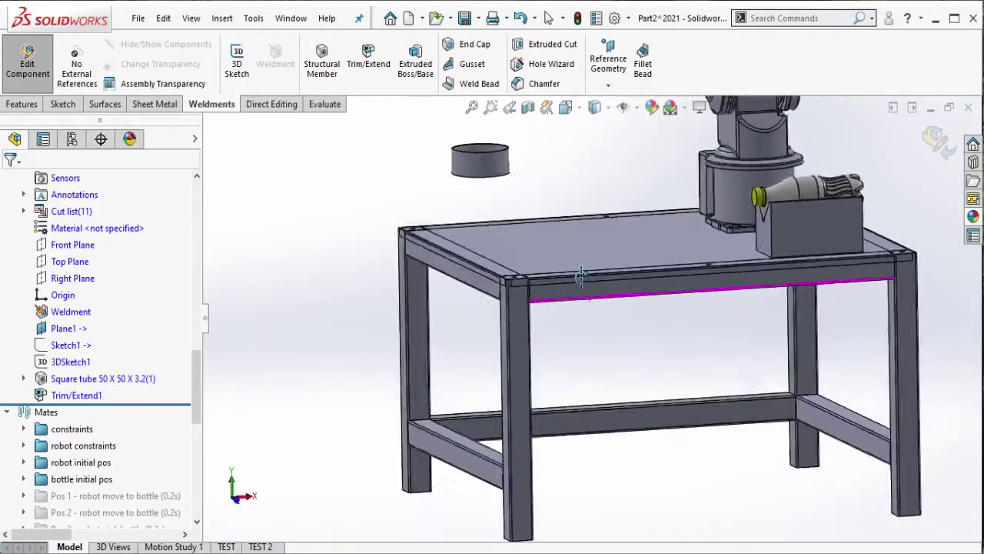
{"action": "scroll", "coordinate": [533, 346], "scroll_direction": "up", "scroll_amount": 2}
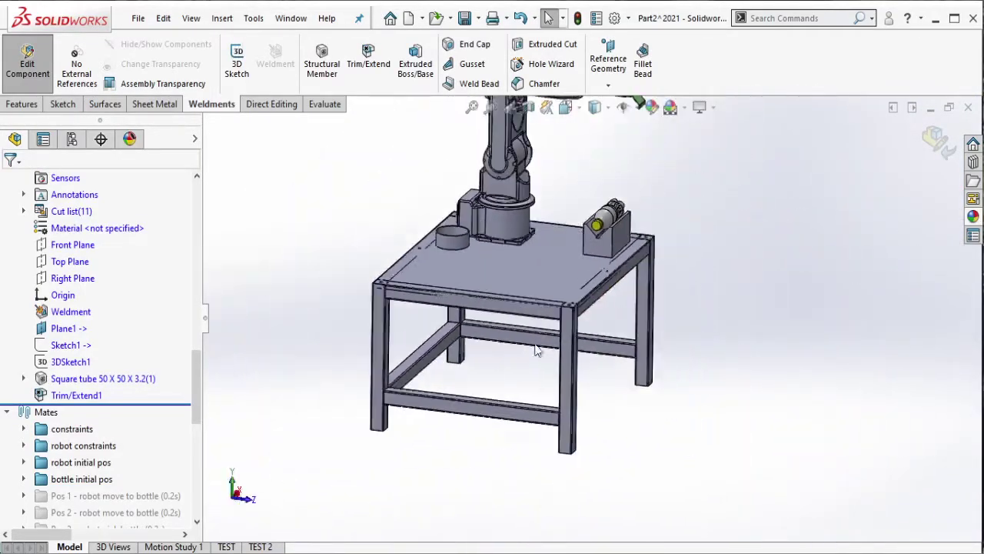
{"action": "scroll", "coordinate": [533, 345], "scroll_direction": "down", "scroll_amount": 5}
{"action": "scroll", "coordinate": [492, 248], "scroll_direction": "down", "scroll_amount": 2}
{"action": "scroll", "coordinate": [333, 307], "scroll_direction": "down", "scroll_amount": 2}
{"action": "scroll", "coordinate": [332, 307], "scroll_direction": "down", "scroll_amount": 3}
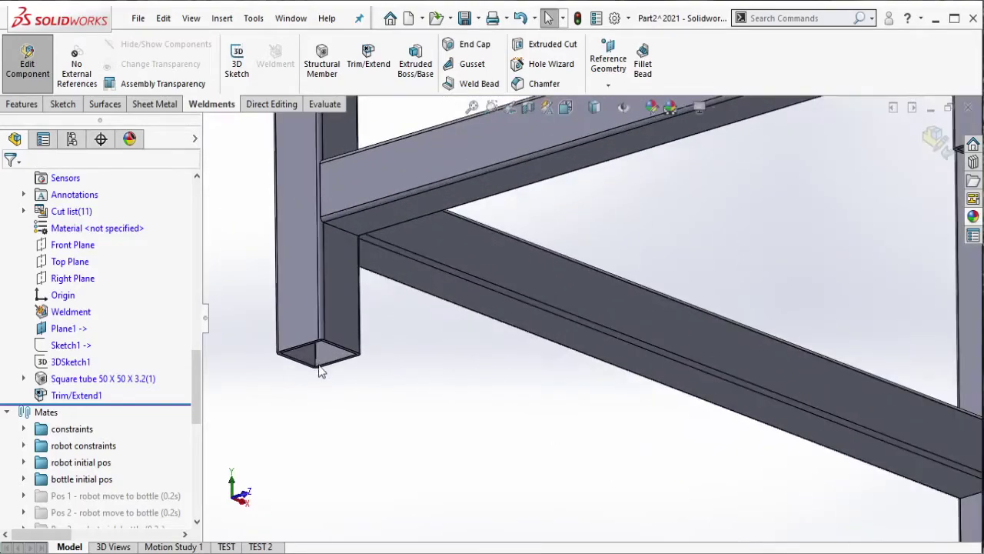
{"action": "scroll", "coordinate": [318, 367], "scroll_direction": "down", "scroll_amount": 3}
{"action": "scroll", "coordinate": [347, 304], "scroll_direction": "down", "scroll_amount": 2}
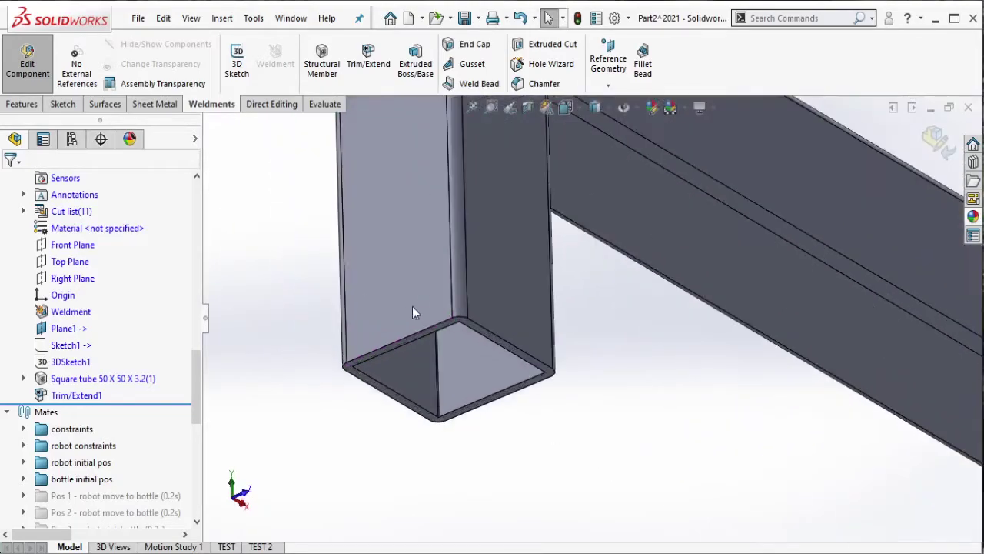
{"action": "left_click", "coordinate": [471, 45]}
{"action": "left_click", "coordinate": [548, 382]}
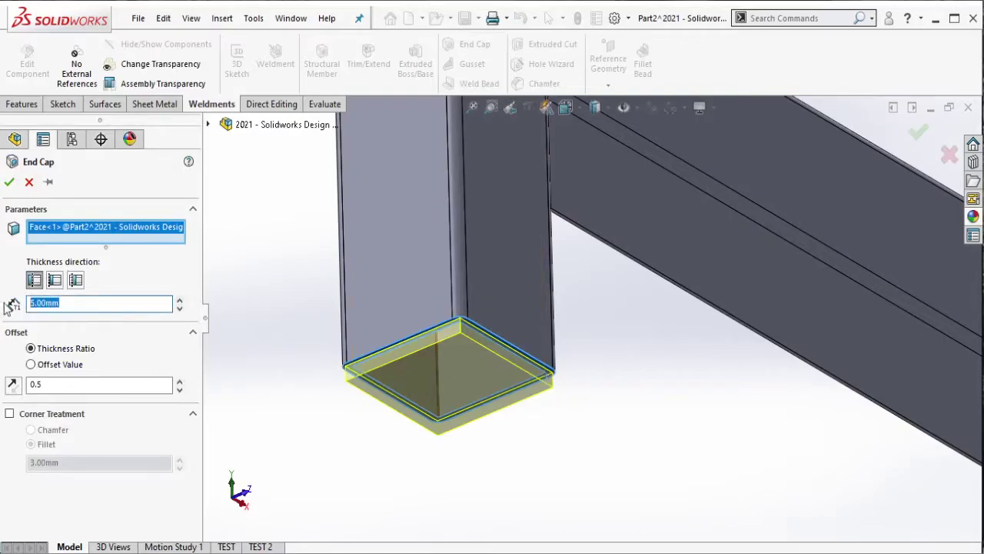
{"action": "type", "text": "20"}
Step: Set the cap to 20 mm thick, offset ratio 2 reversed, with 5 mm fillet corners
{"action": "key", "text": "Return"}
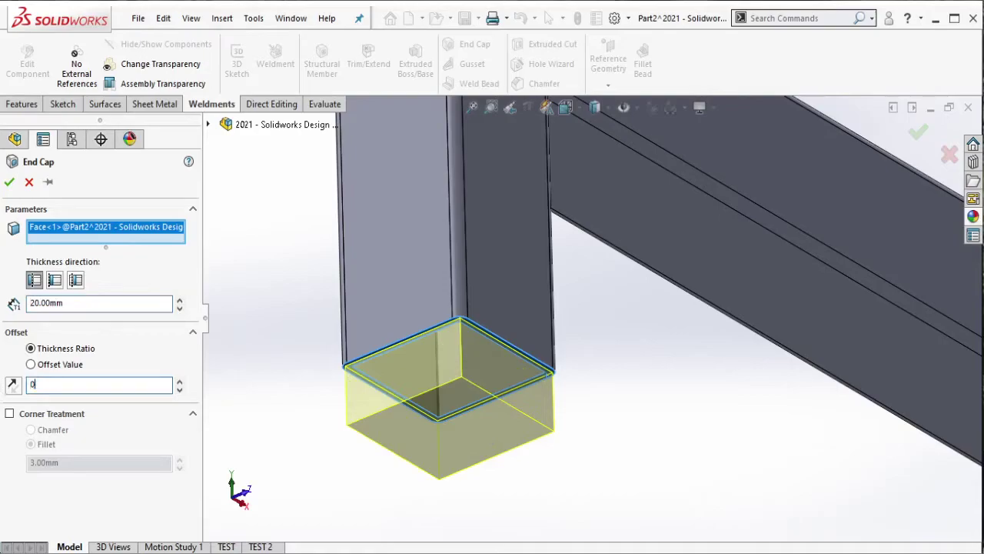
{"action": "key", "text": "Return"}
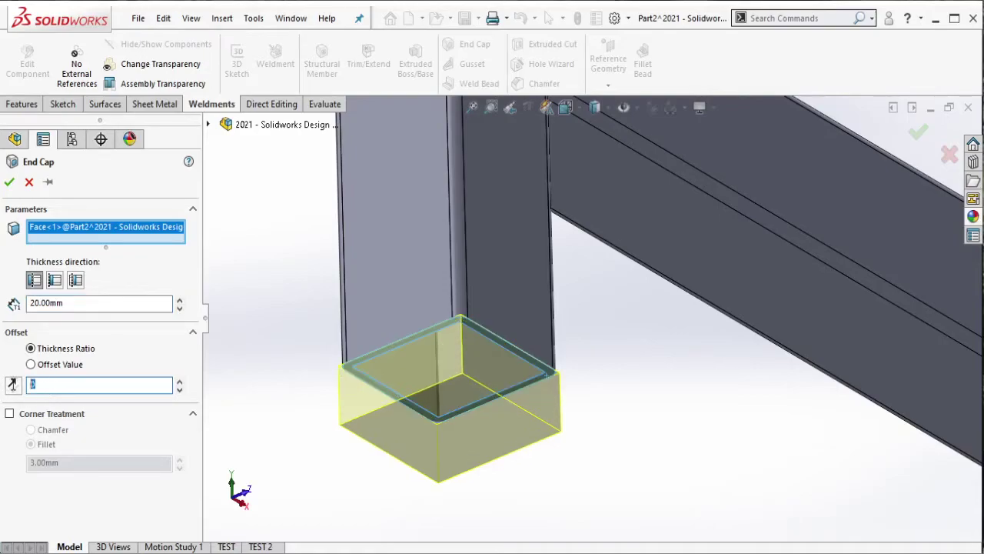
{"action": "type", "text": "5"}
{"action": "key", "text": "Return"}
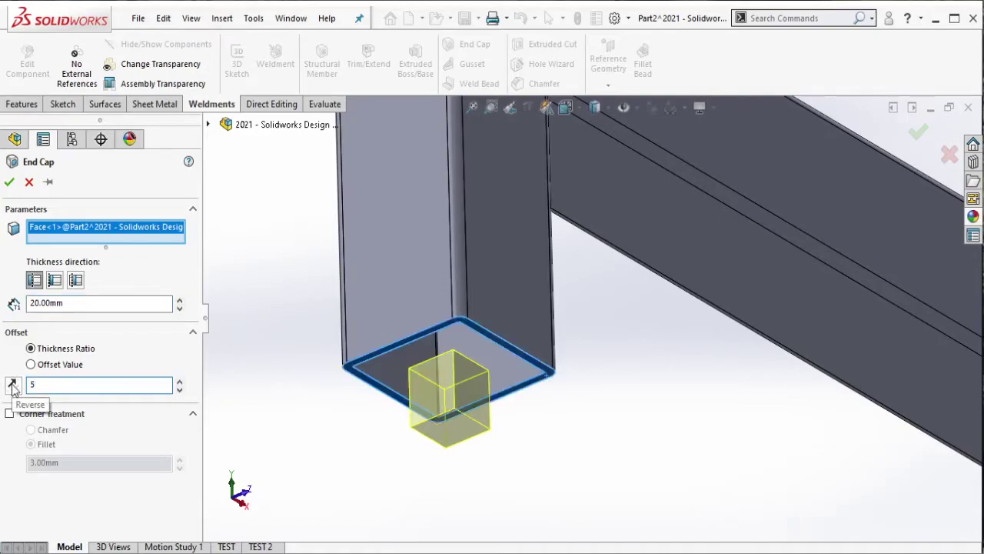
{"action": "left_click", "coordinate": [12, 385]}
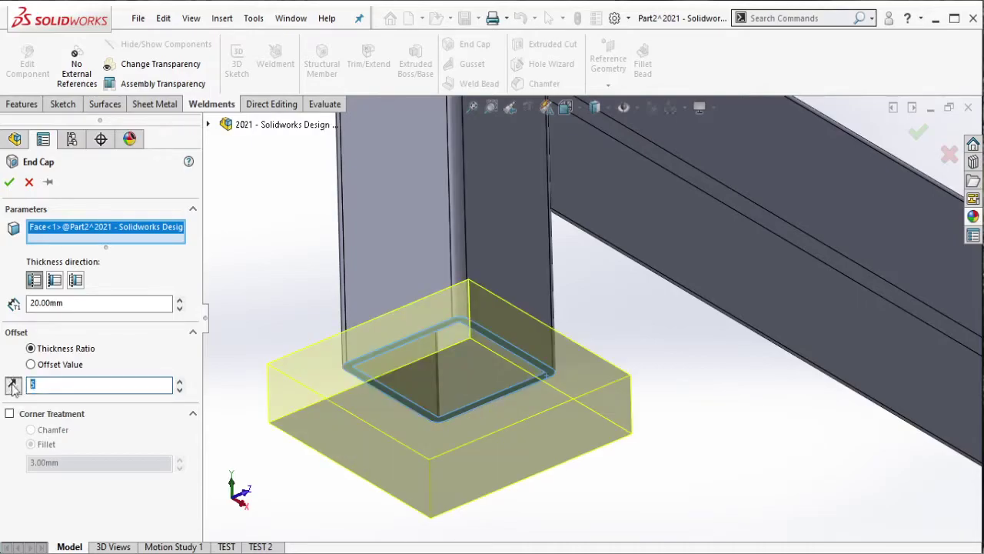
{"action": "type", "text": "2"}
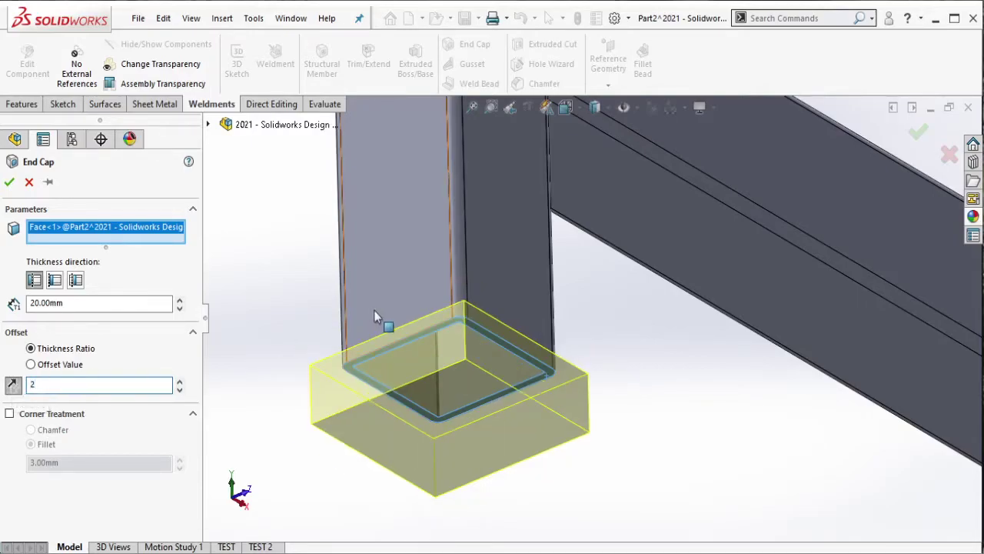
{"action": "middle_click_drag", "start_coordinate": [374, 310], "coordinate": [366, 467]}
{"action": "key", "text": "f"}
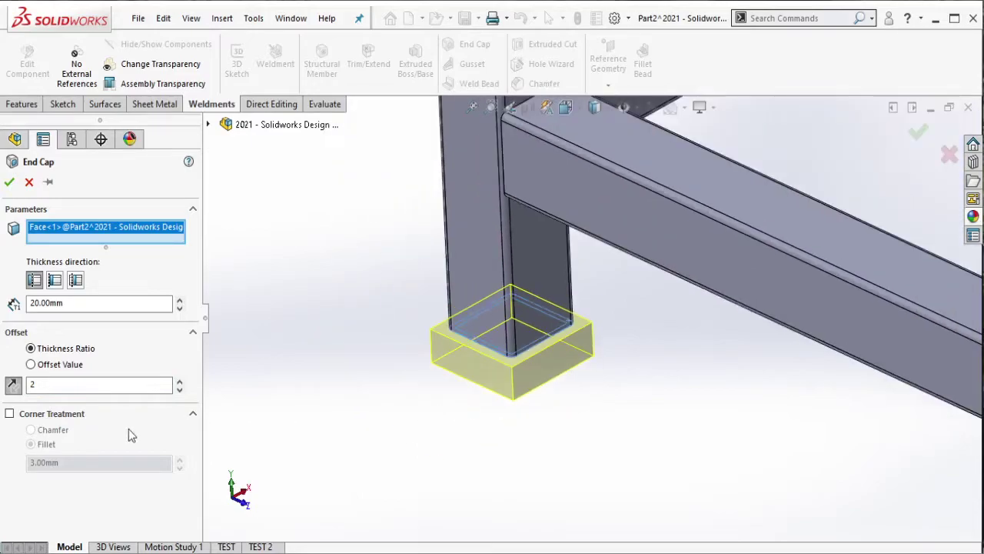
{"action": "left_click", "coordinate": [61, 416]}
{"action": "type", "text": "5"}
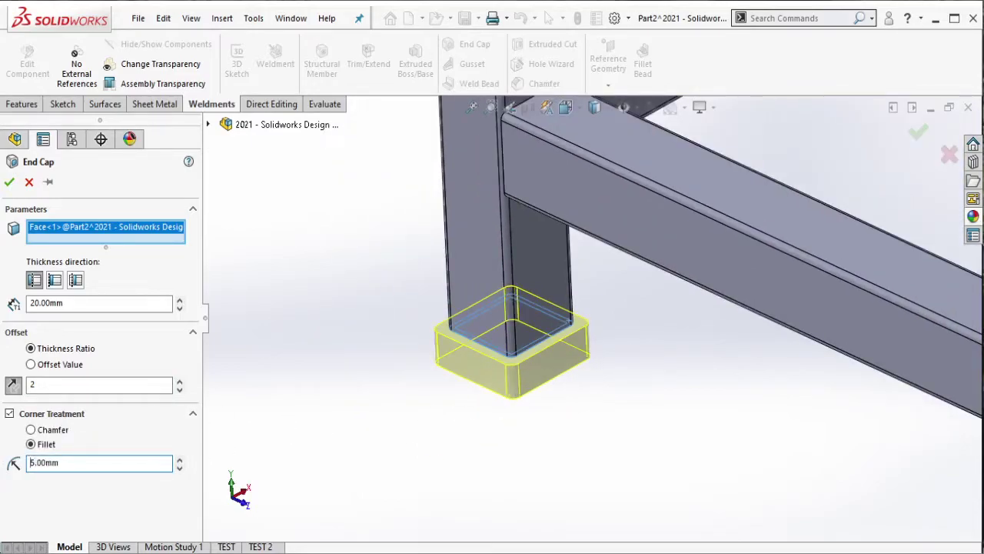
Step: Add the bottom faces of the second, third and fourth legs to the end cap
{"action": "scroll", "coordinate": [729, 450], "scroll_direction": "up", "scroll_amount": 3}
{"action": "scroll", "coordinate": [864, 468], "scroll_direction": "up", "scroll_amount": 2}
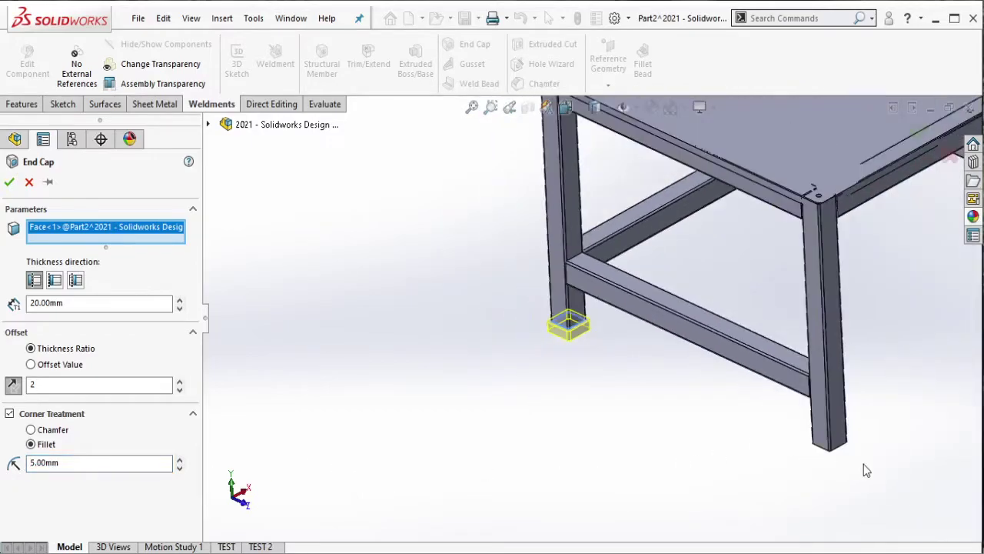
{"action": "scroll", "coordinate": [765, 395], "scroll_direction": "down", "scroll_amount": 5}
{"action": "middle_click_drag", "start_coordinate": [764, 395], "coordinate": [764, 310]}
{"action": "scroll", "coordinate": [738, 361], "scroll_direction": "down", "scroll_amount": 5}
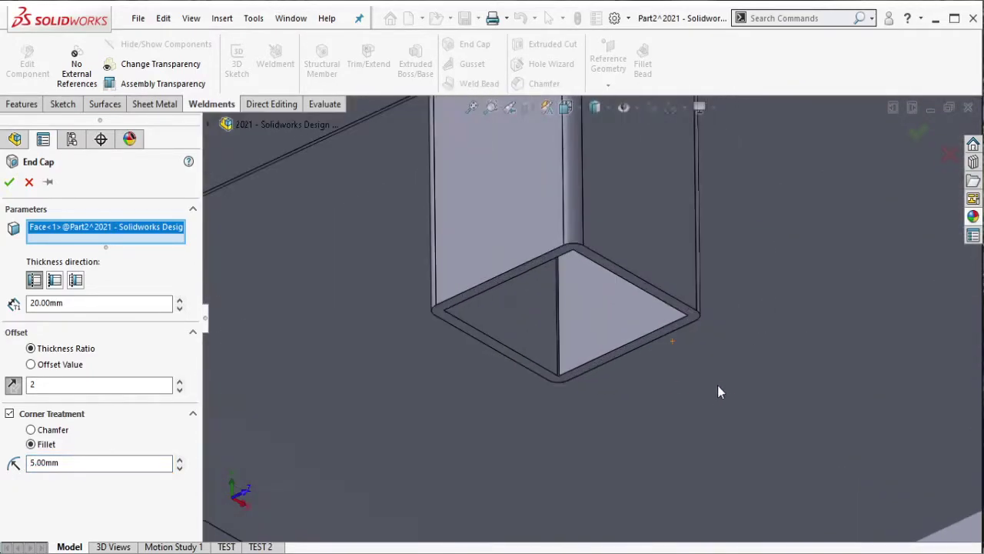
{"action": "left_click", "coordinate": [696, 317]}
{"action": "scroll", "coordinate": [699, 327], "scroll_direction": "up", "scroll_amount": 2}
{"action": "scroll", "coordinate": [707, 344], "scroll_direction": "up", "scroll_amount": 5}
{"action": "scroll", "coordinate": [742, 405], "scroll_direction": "down", "scroll_amount": 3}
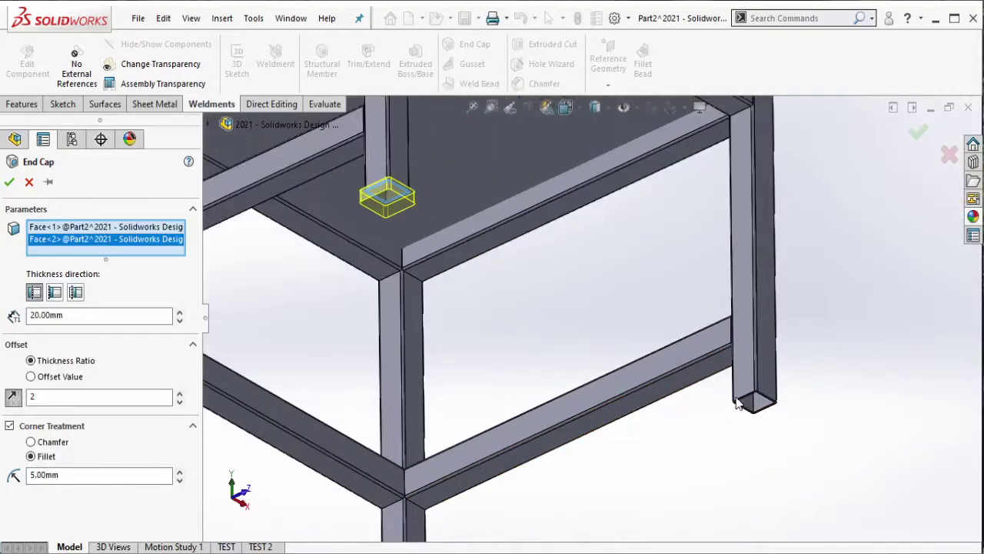
{"action": "scroll", "coordinate": [749, 398], "scroll_direction": "down", "scroll_amount": 3}
{"action": "left_click", "coordinate": [788, 340]}
{"action": "scroll", "coordinate": [785, 354], "scroll_direction": "up", "scroll_amount": 2}
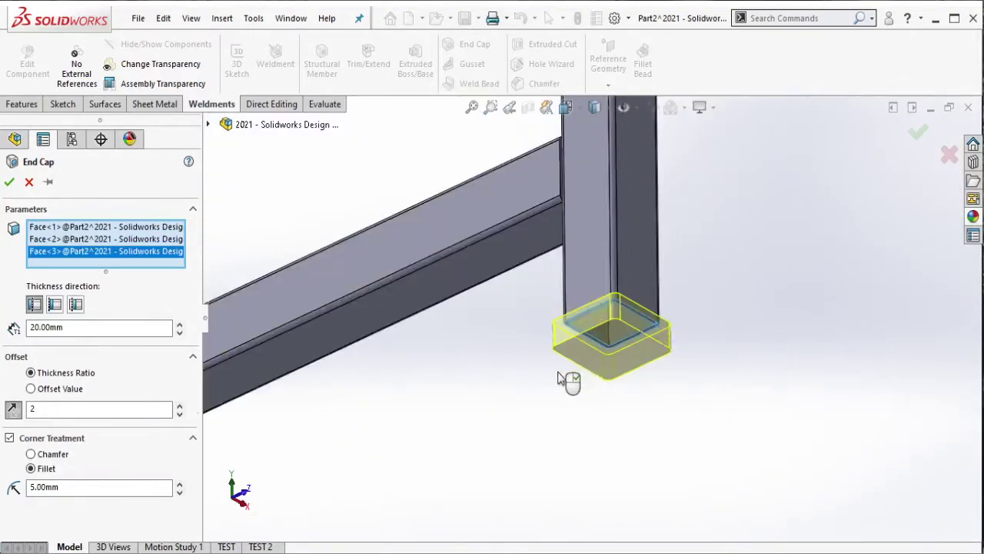
{"action": "scroll", "coordinate": [567, 378], "scroll_direction": "up", "scroll_amount": 3}
{"action": "scroll", "coordinate": [567, 387], "scroll_direction": "down", "scroll_amount": 3}
{"action": "scroll", "coordinate": [567, 387], "scroll_direction": "down", "scroll_amount": 4}
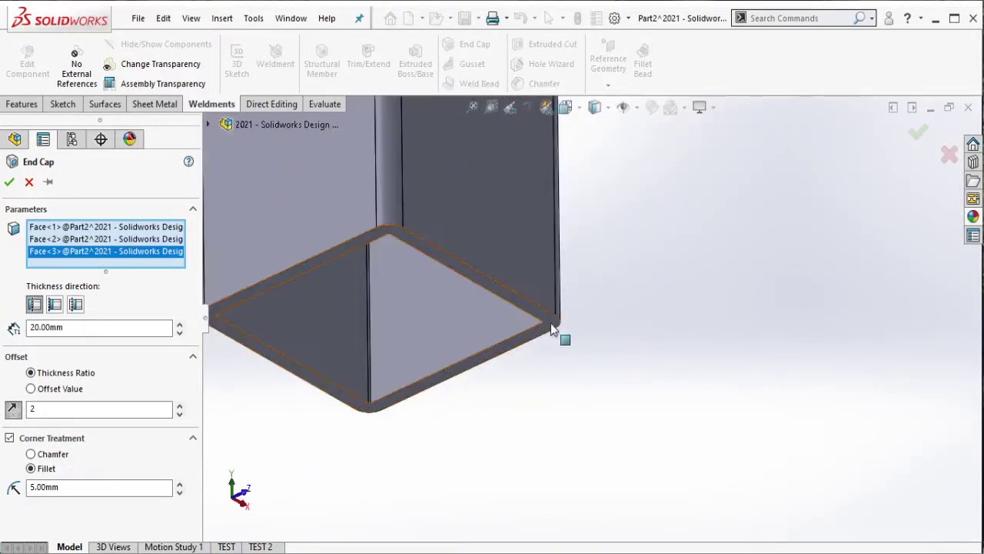
{"action": "left_click", "coordinate": [550, 323]}
{"action": "scroll", "coordinate": [561, 330], "scroll_direction": "up", "scroll_amount": 1}
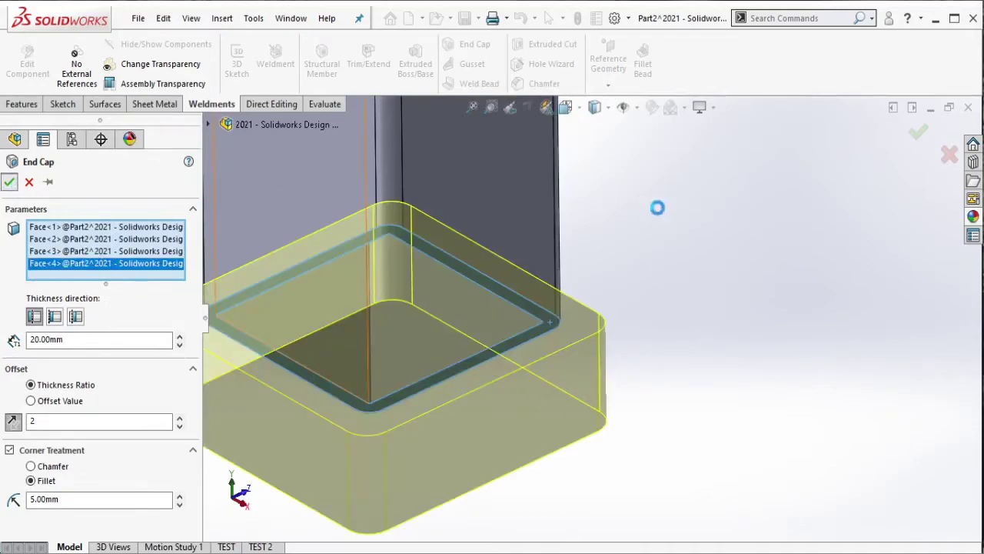
Step: Confirm the end caps and start a sketch on an end cap's bottom face
{"action": "key", "text": "Return"}
{"action": "scroll", "coordinate": [661, 215], "scroll_direction": "up", "scroll_amount": 3}
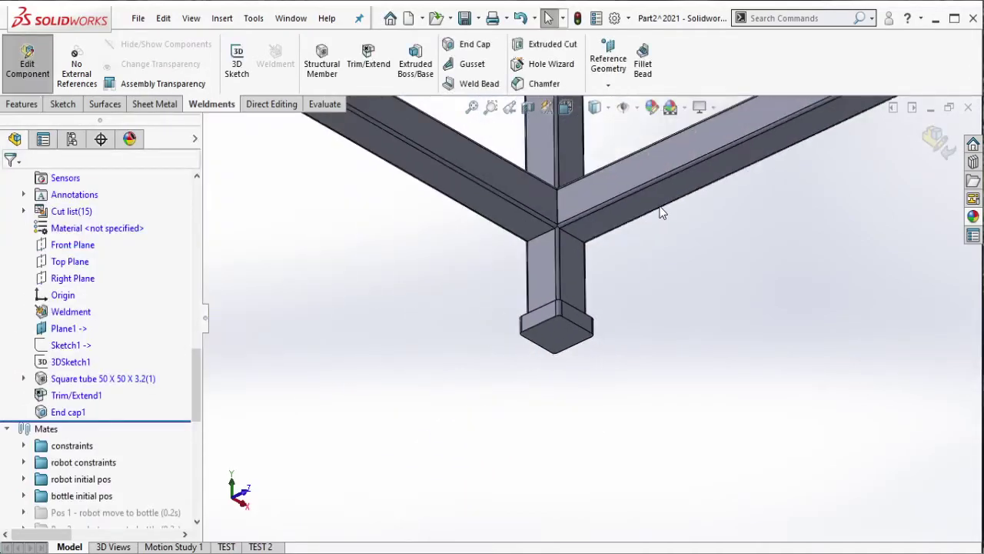
{"action": "scroll", "coordinate": [580, 235], "scroll_direction": "up", "scroll_amount": 3}
{"action": "scroll", "coordinate": [581, 235], "scroll_direction": "down", "scroll_amount": 3}
{"action": "scroll", "coordinate": [433, 273], "scroll_direction": "down", "scroll_amount": 3}
{"action": "scroll", "coordinate": [400, 343], "scroll_direction": "down", "scroll_amount": 2}
{"action": "left_click", "coordinate": [401, 343]}
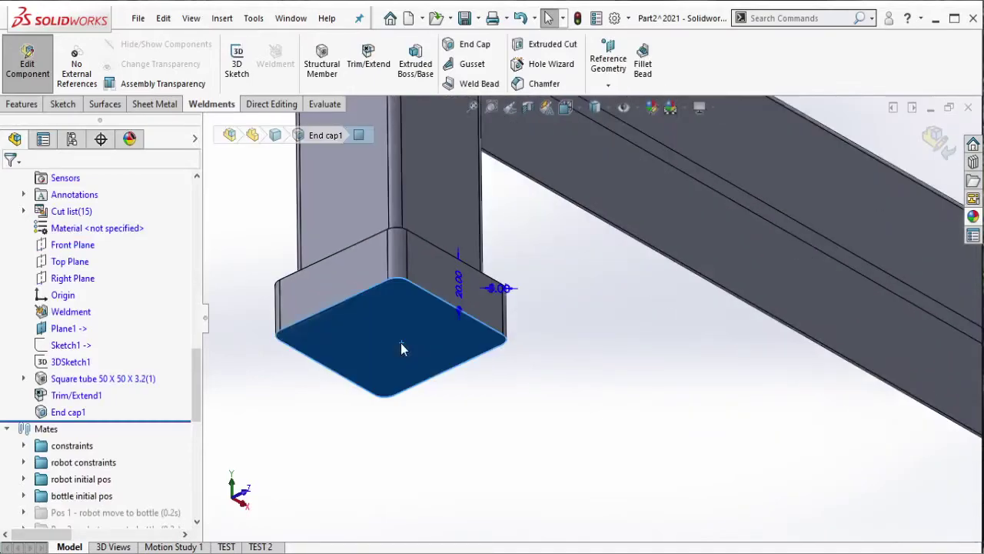
{"action": "left_click", "coordinate": [465, 297]}
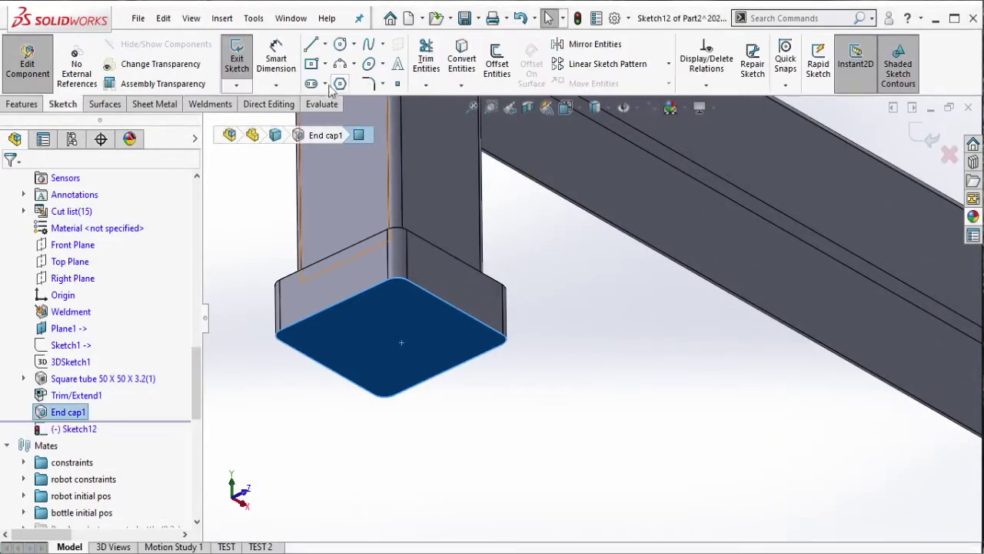
Step: Draw a small corner rectangle on the cap face
{"action": "left_click", "coordinate": [325, 65]}
{"action": "left_click", "coordinate": [331, 84]}
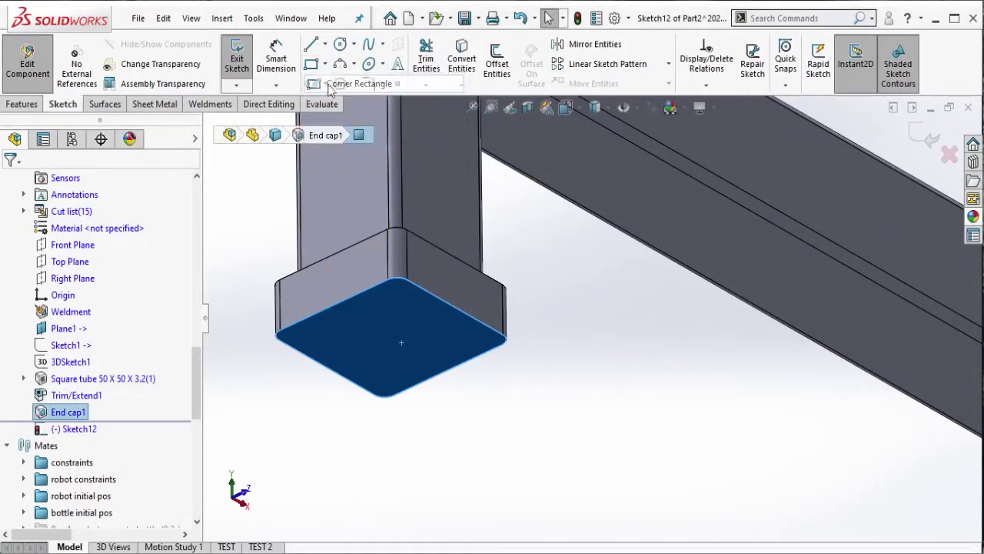
{"action": "left_click", "coordinate": [456, 308]}
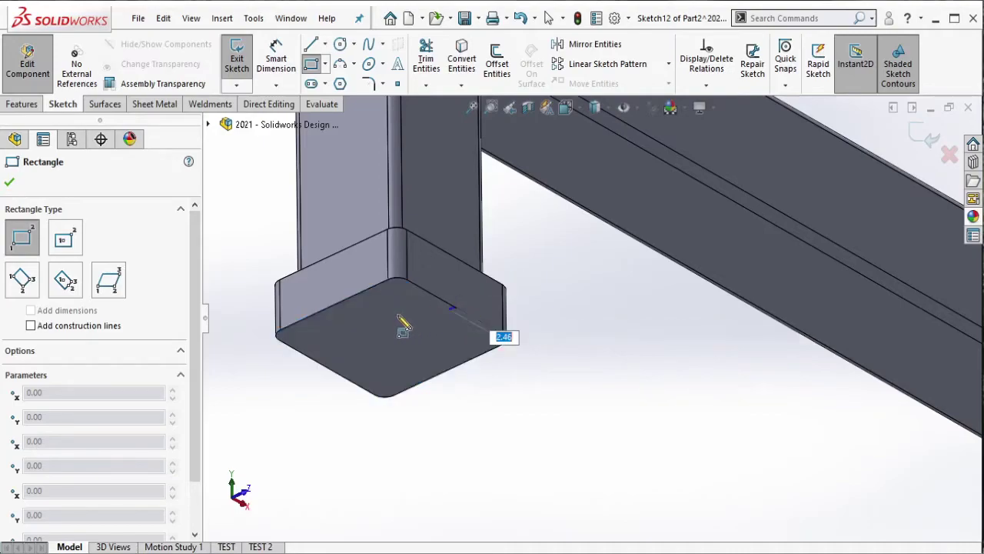
{"action": "left_click", "coordinate": [334, 305]}
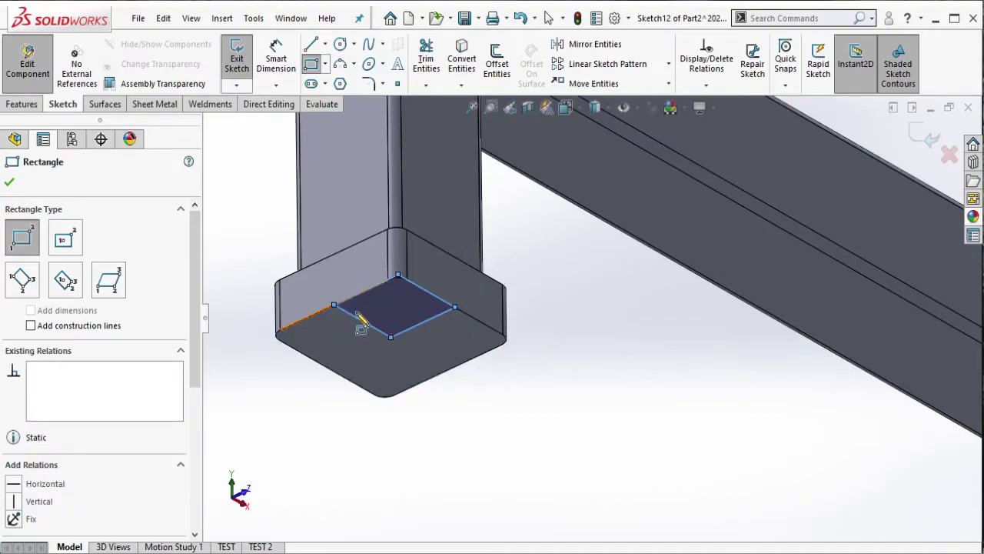
{"action": "key", "text": "Escape"}
{"action": "key", "text": "Return"}
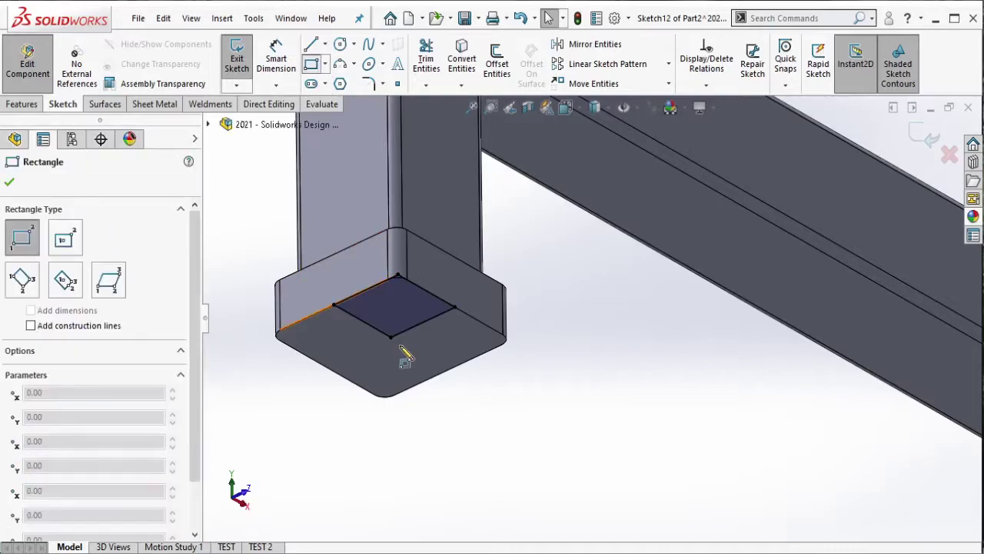
Step: Draw another corner rectangle from the cap corner to the cap edge
{"action": "scroll", "coordinate": [694, 351], "scroll_direction": "up", "scroll_amount": 2}
{"action": "scroll", "coordinate": [817, 336], "scroll_direction": "up", "scroll_amount": 2}
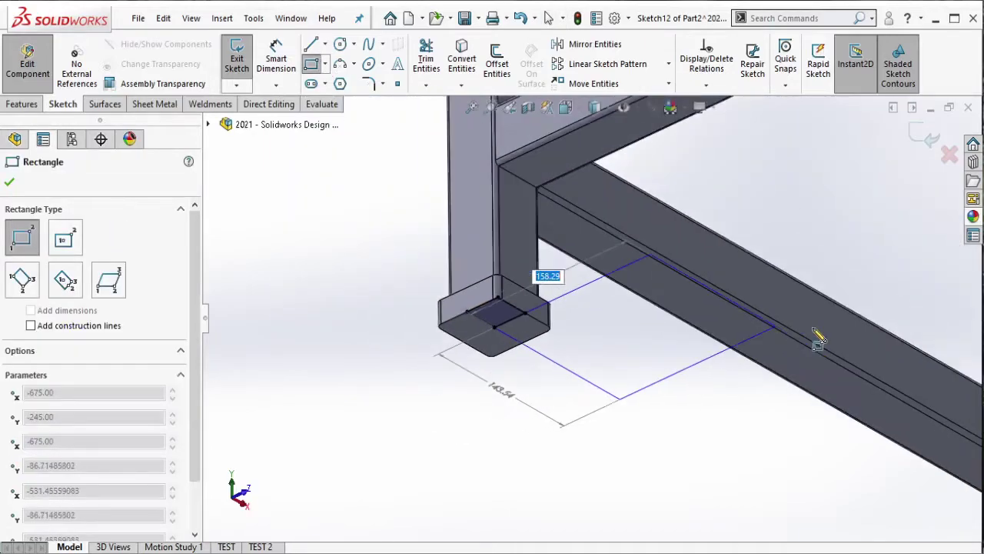
{"action": "scroll", "coordinate": [817, 340], "scroll_direction": "up", "scroll_amount": 2}
{"action": "scroll", "coordinate": [817, 341], "scroll_direction": "up", "scroll_amount": 1}
{"action": "scroll", "coordinate": [398, 275], "scroll_direction": "down", "scroll_amount": 2}
{"action": "scroll", "coordinate": [701, 319], "scroll_direction": "down", "scroll_amount": 1}
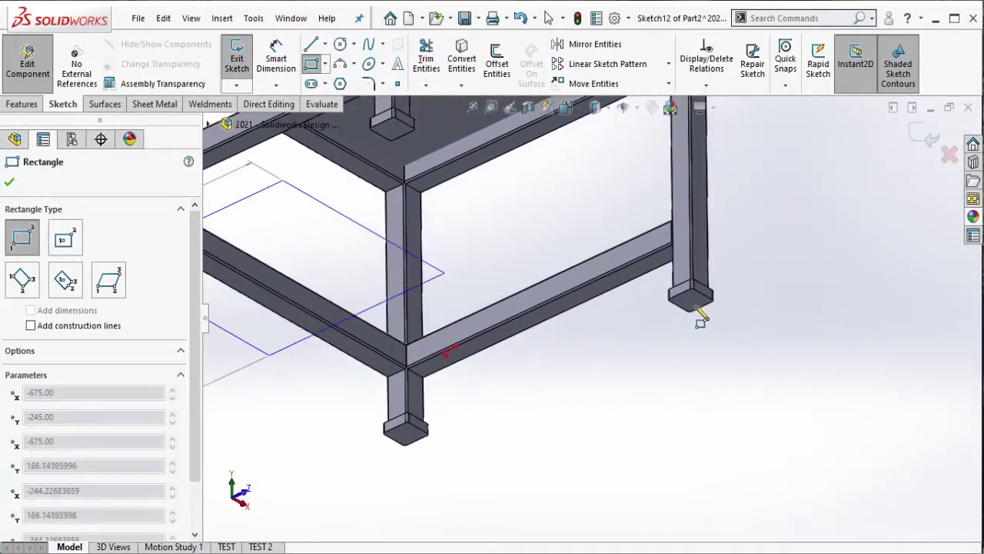
{"action": "scroll", "coordinate": [697, 321], "scroll_direction": "down", "scroll_amount": 1}
{"action": "scroll", "coordinate": [674, 327], "scroll_direction": "down", "scroll_amount": 2}
{"action": "scroll", "coordinate": [673, 326], "scroll_direction": "down", "scroll_amount": 2}
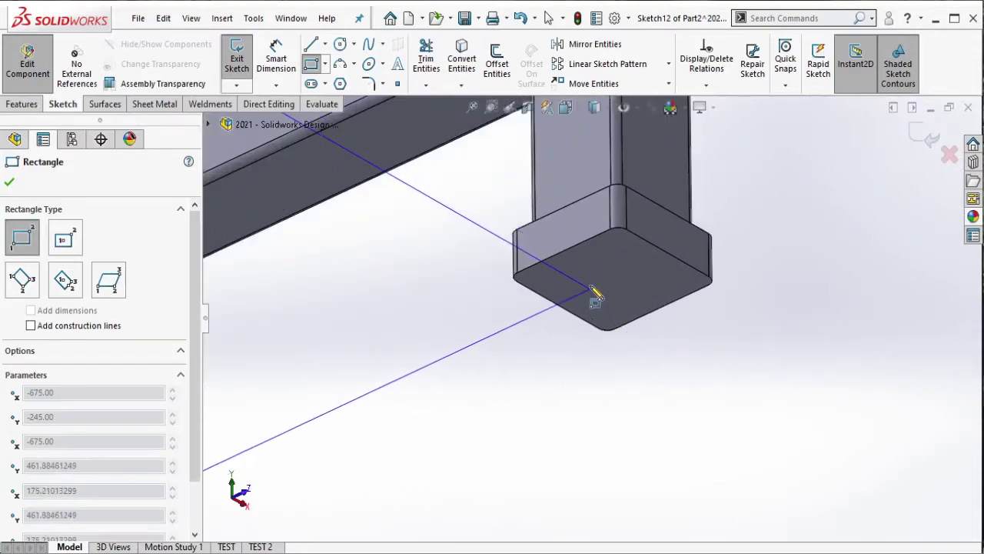
{"action": "left_click", "coordinate": [589, 285]}
{"action": "key", "text": "Escape"}
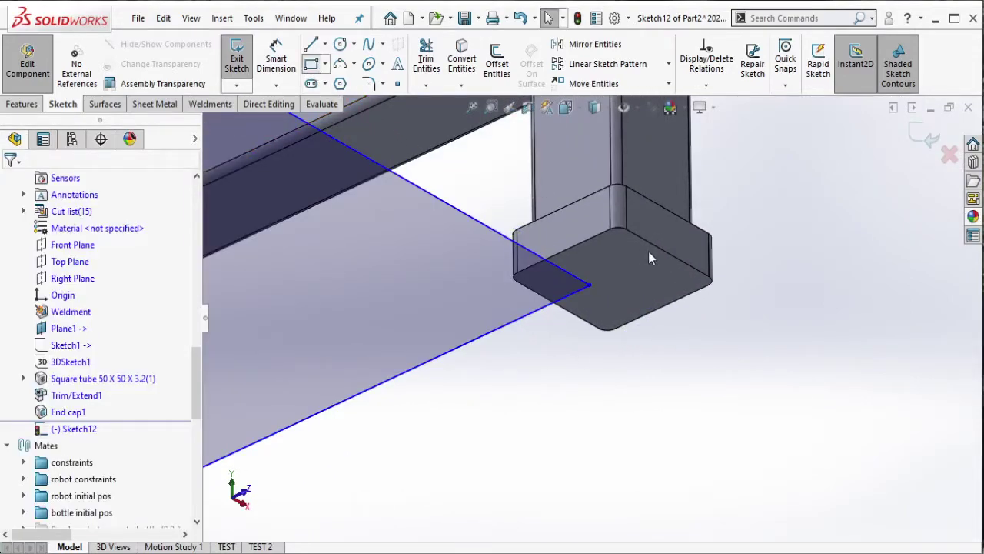
{"action": "key", "text": "Return"}
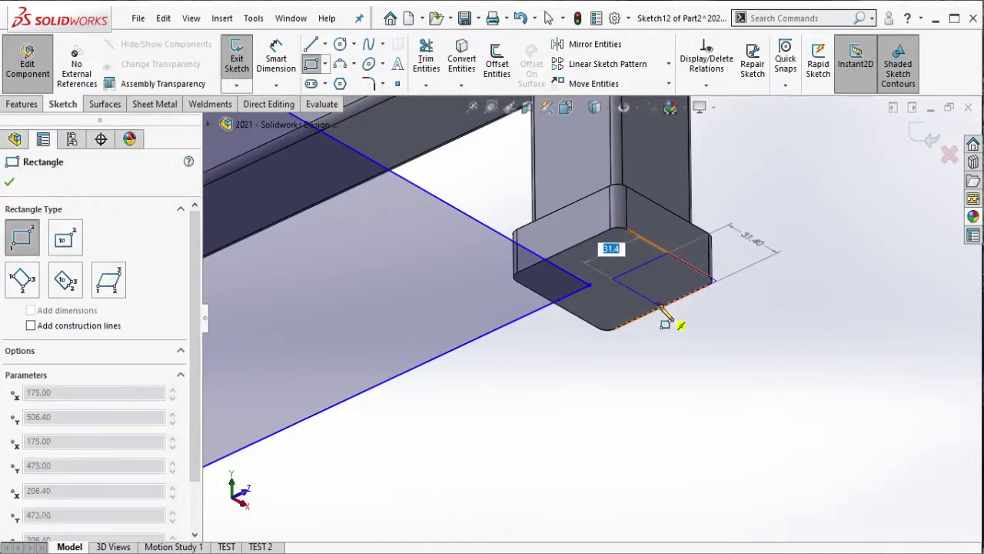
{"action": "left_click", "coordinate": [661, 309]}
{"action": "key", "text": "Escape"}
Step: Merge the rectangle's corner with the cap centre point and exit the sketch
{"action": "left_click", "coordinate": [592, 290]}
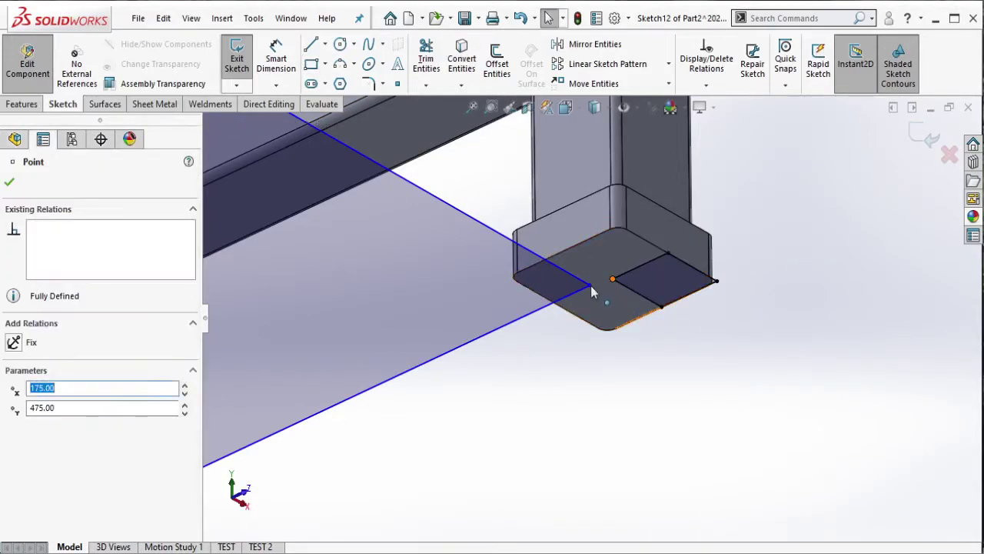
{"action": "left_click", "coordinate": [613, 279], "text": "ctrl"}
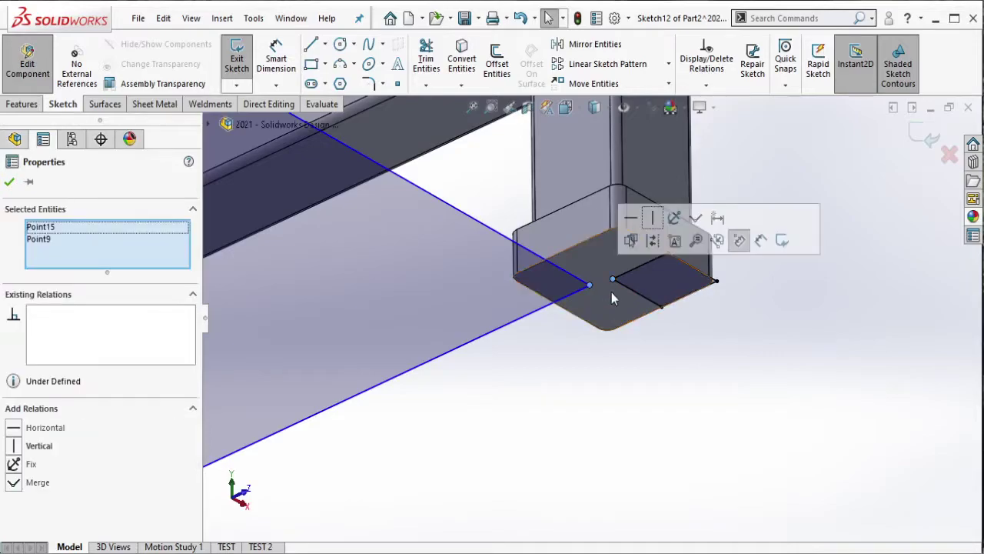
{"action": "left_click", "coordinate": [697, 230]}
{"action": "key", "text": "Escape"}
{"action": "left_click", "coordinate": [237, 62]}
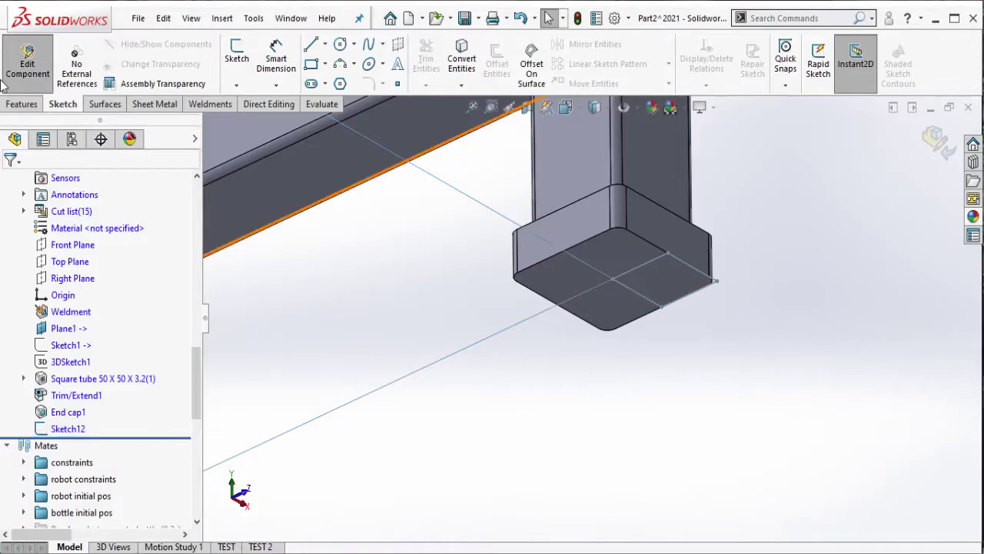
Step: Start a Hole Wizard hole and put a hole point on the end cap face
{"action": "left_click", "coordinate": [23, 104]}
{"action": "left_click", "coordinate": [467, 60]}
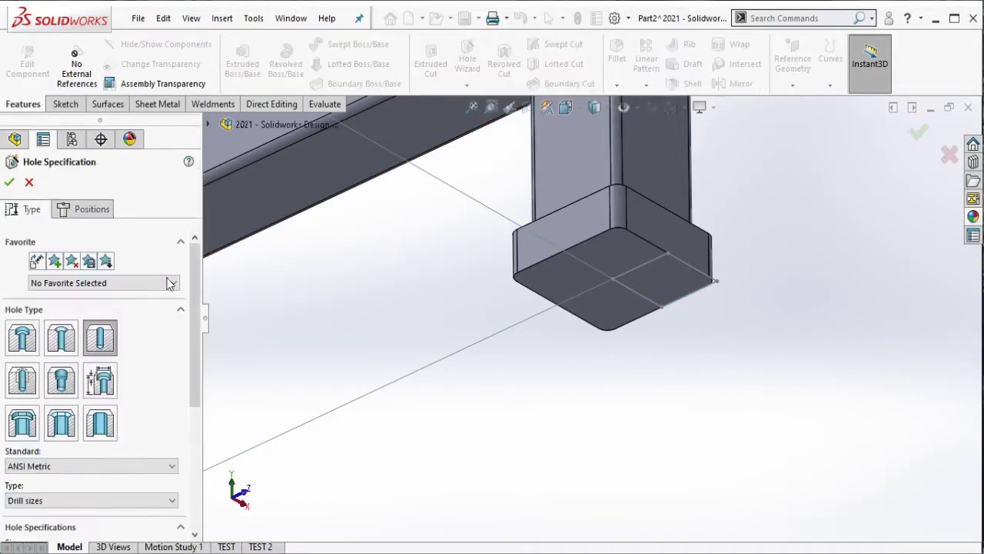
{"action": "left_click", "coordinate": [89, 210]}
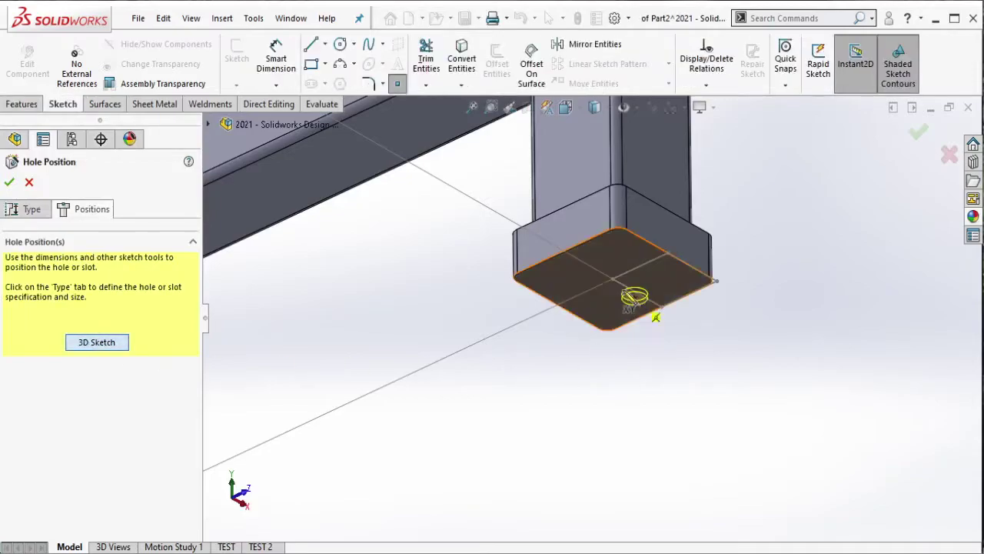
{"action": "left_click", "coordinate": [613, 278]}
Step: Position the hole at the cap face centre and return to the Type settings
{"action": "scroll", "coordinate": [549, 362], "scroll_direction": "up", "scroll_amount": 3}
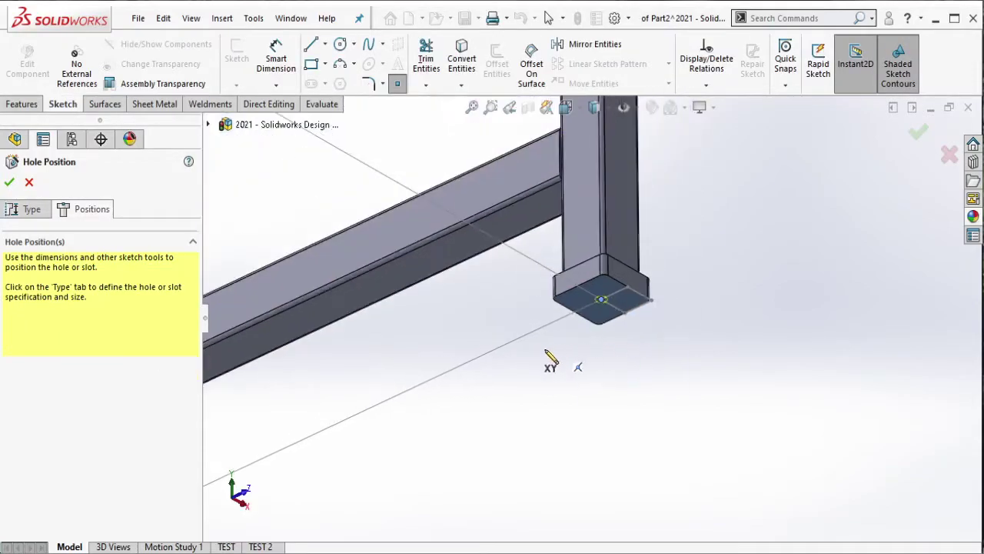
{"action": "scroll", "coordinate": [406, 281], "scroll_direction": "up", "scroll_amount": 3}
{"action": "scroll", "coordinate": [466, 238], "scroll_direction": "down", "scroll_amount": 2}
{"action": "scroll", "coordinate": [477, 244], "scroll_direction": "down", "scroll_amount": 3}
{"action": "scroll", "coordinate": [477, 244], "scroll_direction": "down", "scroll_amount": 3}
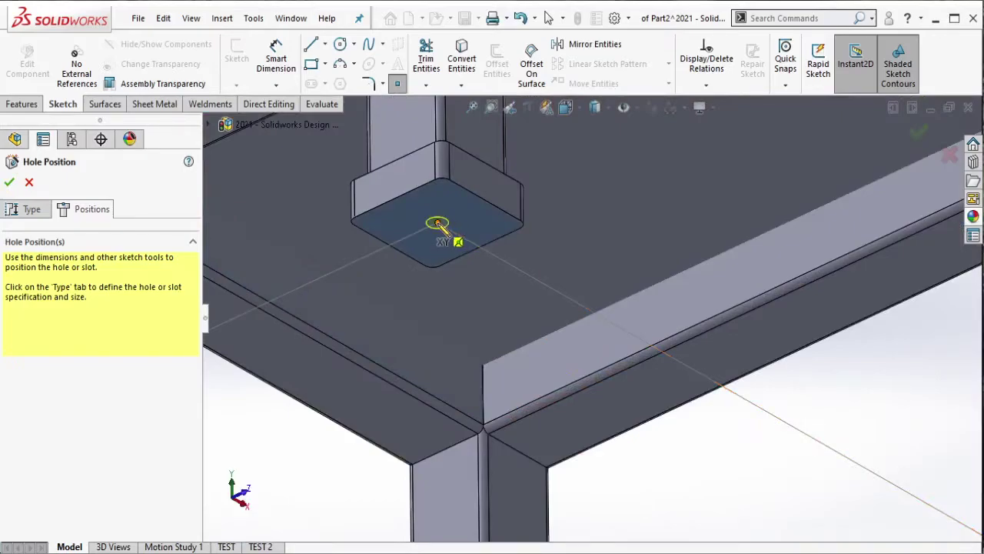
{"action": "scroll", "coordinate": [472, 275], "scroll_direction": "up", "scroll_amount": 3}
{"action": "scroll", "coordinate": [439, 367], "scroll_direction": "up", "scroll_amount": 3}
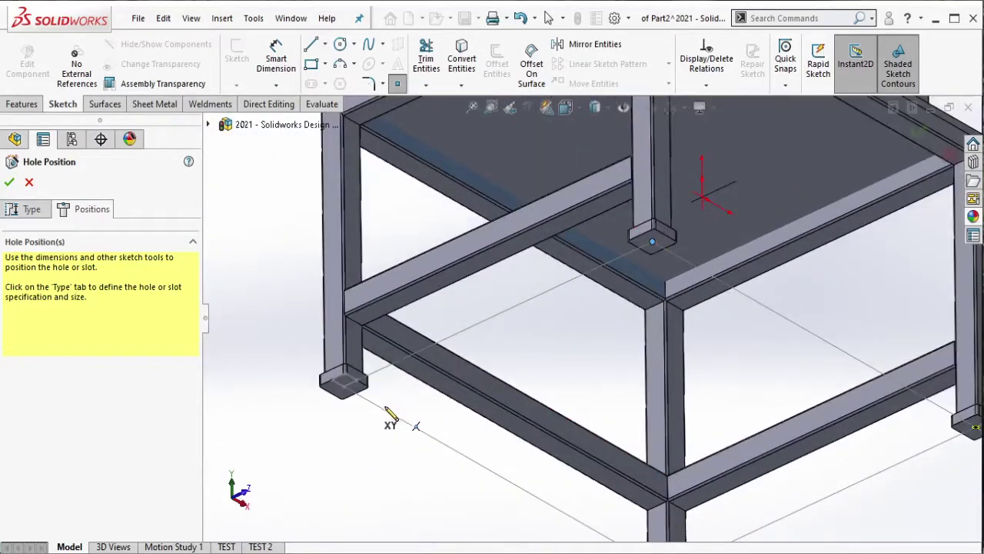
{"action": "scroll", "coordinate": [388, 410], "scroll_direction": "down", "scroll_amount": 3}
{"action": "scroll", "coordinate": [399, 342], "scroll_direction": "down", "scroll_amount": 3}
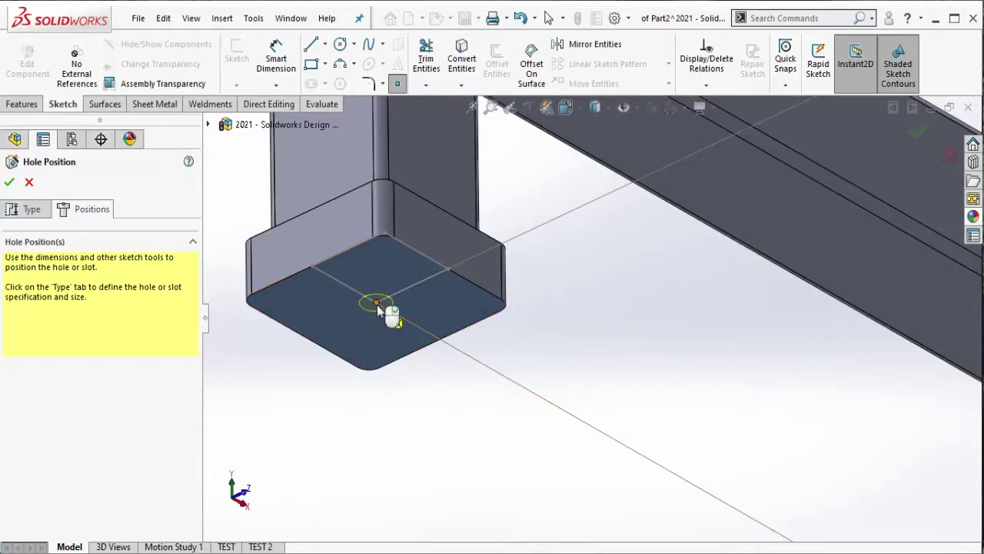
{"action": "scroll", "coordinate": [685, 395], "scroll_direction": "up", "scroll_amount": 3}
{"action": "scroll", "coordinate": [769, 461], "scroll_direction": "up", "scroll_amount": 2}
{"action": "scroll", "coordinate": [786, 454], "scroll_direction": "down", "scroll_amount": 3}
{"action": "scroll", "coordinate": [752, 415], "scroll_direction": "down", "scroll_amount": 3}
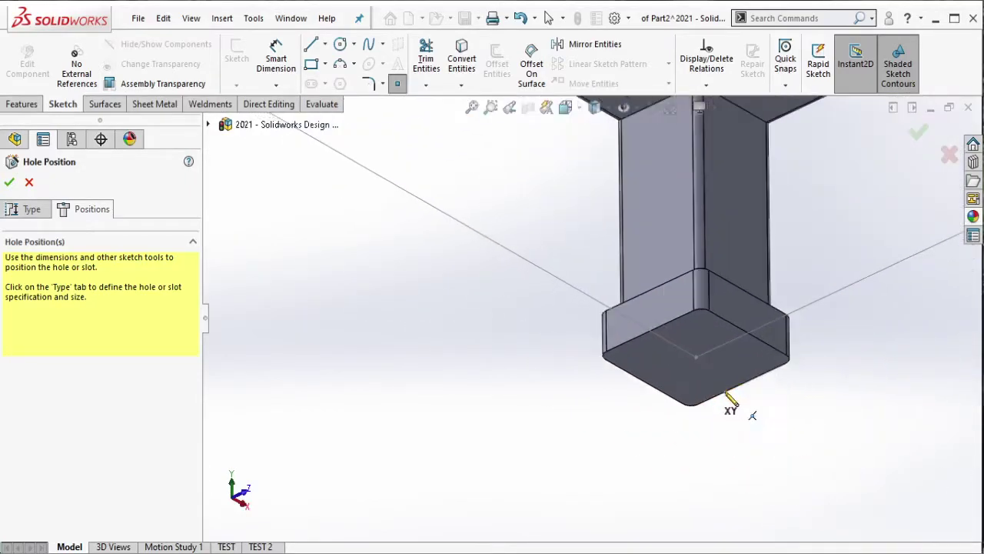
{"action": "scroll", "coordinate": [729, 397], "scroll_direction": "down", "scroll_amount": 2}
{"action": "left_click", "coordinate": [688, 352]}
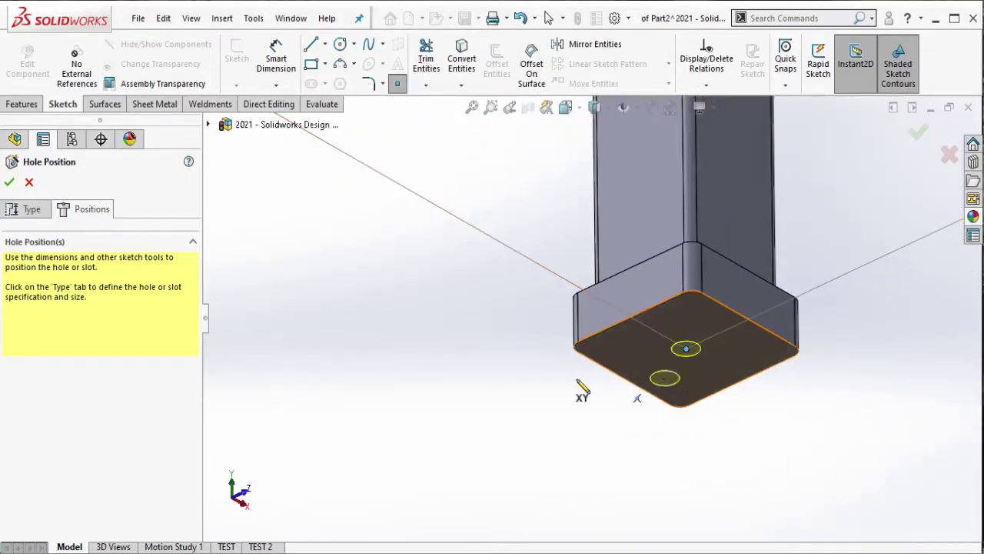
{"action": "left_click", "coordinate": [31, 208]}
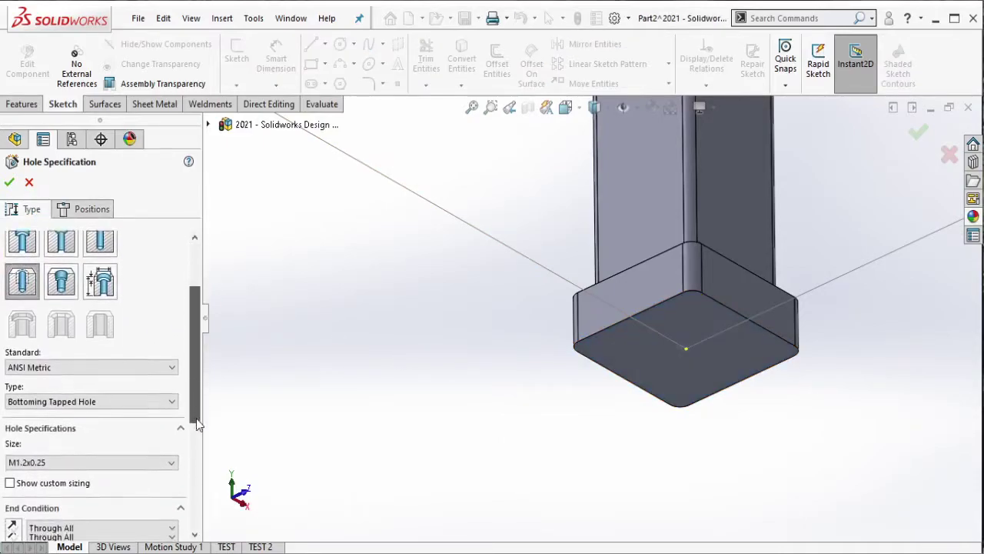
Step: Set the tapped hole's thread size to M12x1.75
{"action": "mouse_move", "coordinate": [197, 384]}
{"action": "left_mouse_down"}
{"action": "mouse_move", "coordinate": [194, 440]}
{"action": "mouse_move", "coordinate": [174, 464]}
{"action": "left_mouse_up"}
{"action": "left_click", "coordinate": [171, 400]}
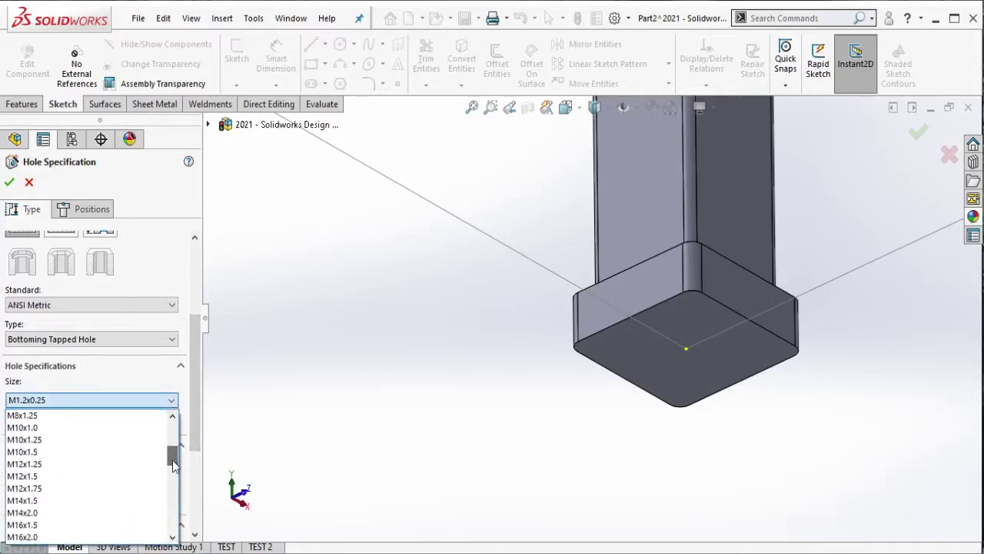
{"action": "left_click", "coordinate": [125, 488]}
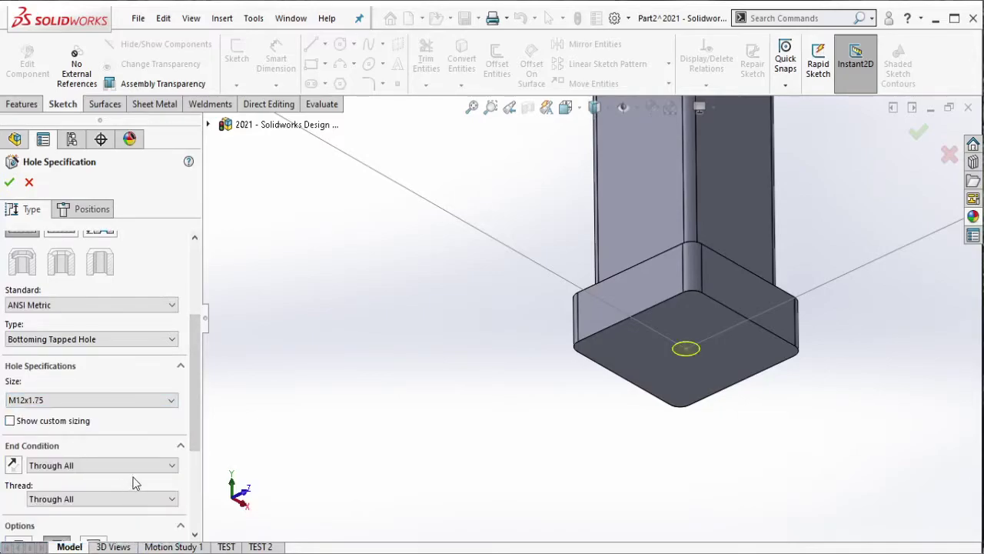
Step: Scope the hole to the front, left, back and right foot caps
{"action": "scroll", "coordinate": [198, 424], "scroll_direction": "down", "scroll_amount": 1}
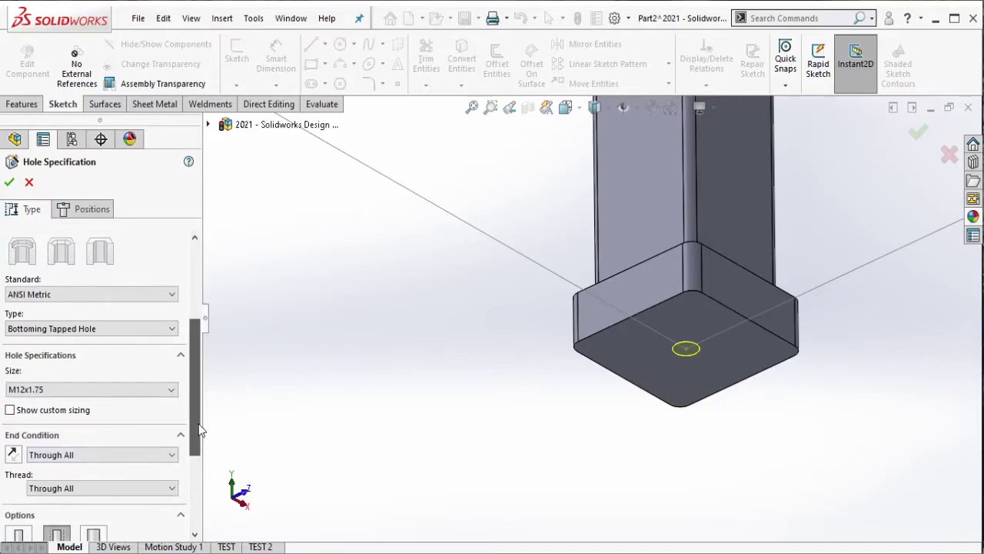
{"action": "scroll", "coordinate": [199, 429], "scroll_direction": "down", "scroll_amount": 4}
{"action": "scroll", "coordinate": [199, 429], "scroll_direction": "down", "scroll_amount": 1}
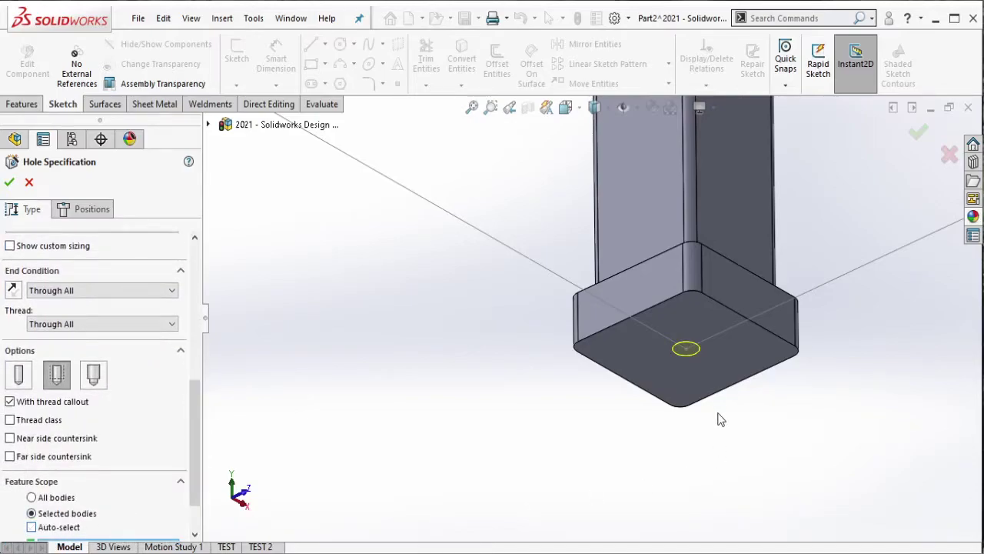
{"action": "left_click", "coordinate": [702, 389]}
{"action": "scroll", "coordinate": [677, 323], "scroll_direction": "up", "scroll_amount": 5}
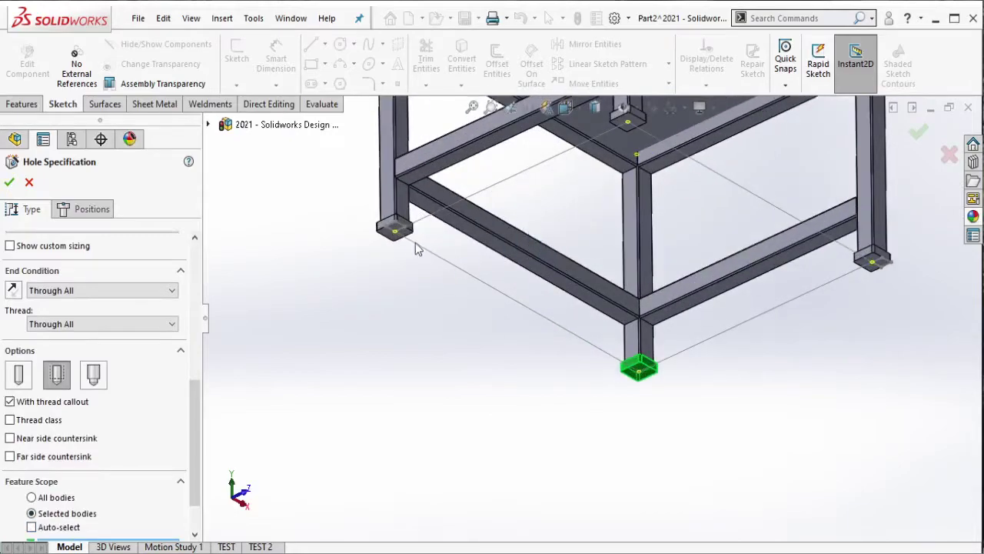
{"action": "left_click", "coordinate": [392, 244]}
{"action": "scroll", "coordinate": [392, 245], "scroll_direction": "up", "scroll_amount": 2}
{"action": "scroll", "coordinate": [600, 231], "scroll_direction": "down", "scroll_amount": 3}
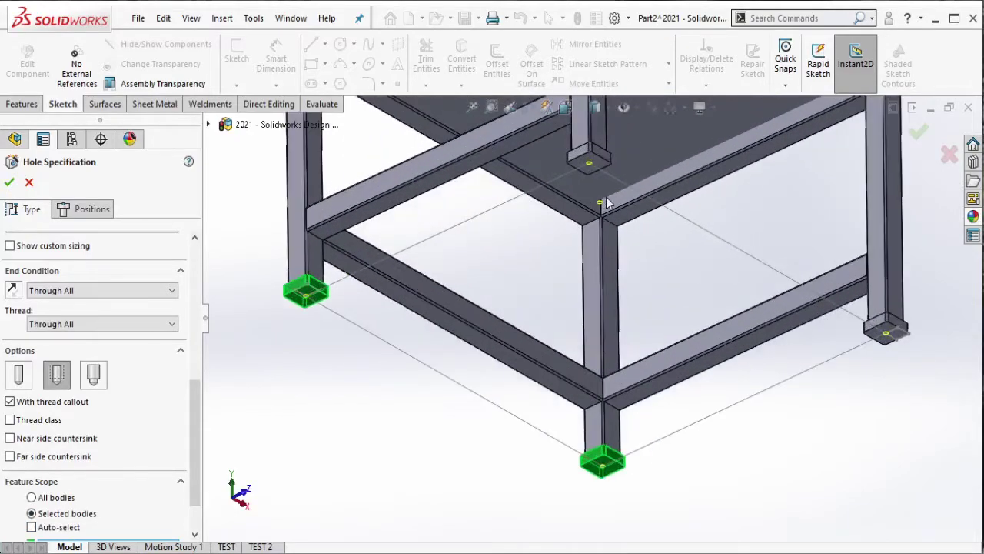
{"action": "left_click", "coordinate": [589, 158]}
{"action": "left_click", "coordinate": [890, 346]}
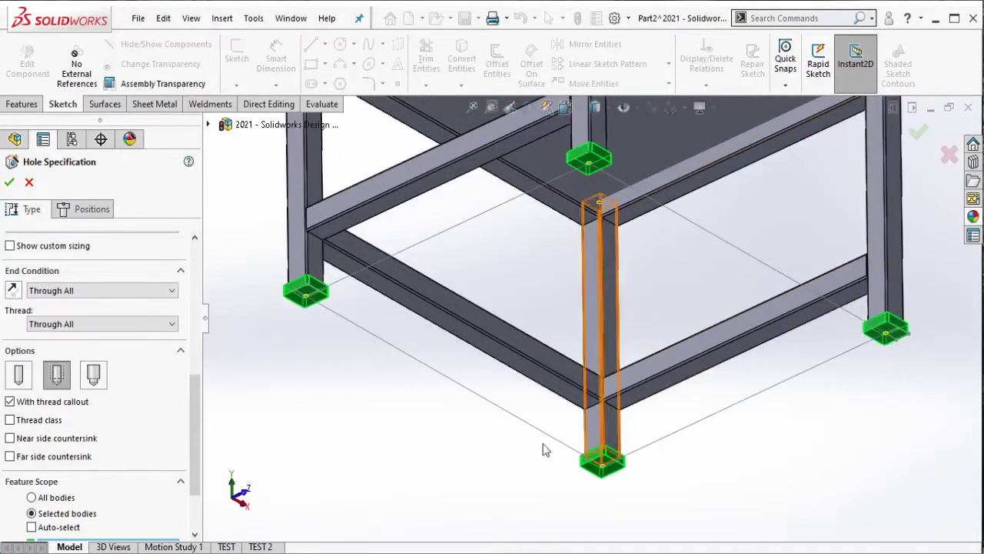
Step: Change the thread size to the larger M18x1.5
{"action": "scroll", "coordinate": [157, 350], "scroll_direction": "up", "scroll_amount": 1}
{"action": "scroll", "coordinate": [158, 351], "scroll_direction": "up", "scroll_amount": 3}
{"action": "left_click", "coordinate": [157, 333]}
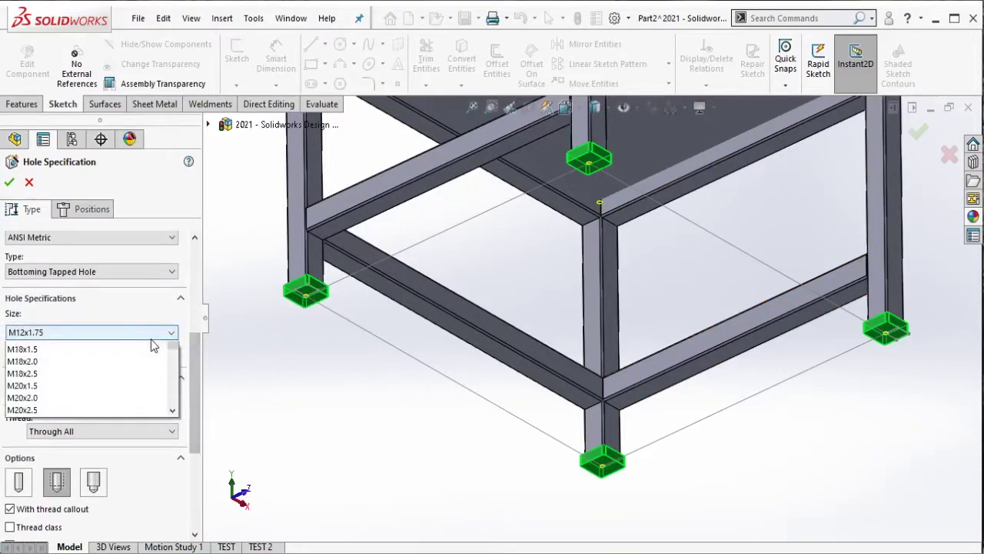
{"action": "left_click", "coordinate": [152, 345]}
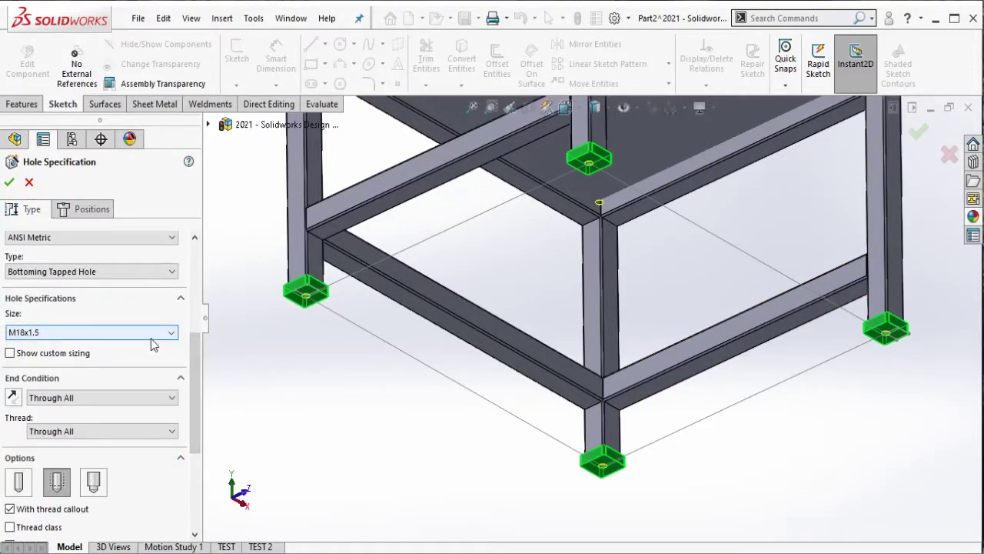
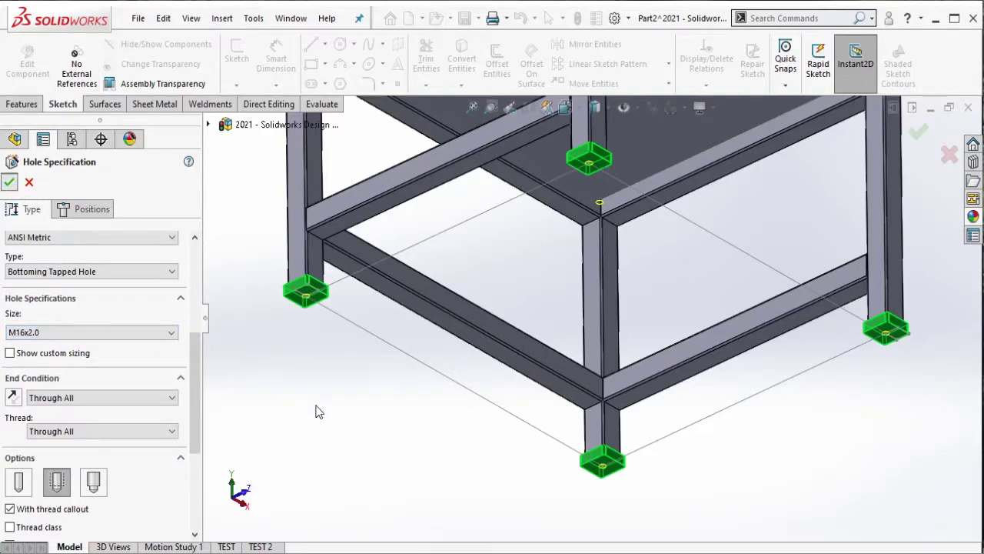
Step: Confirm the M16x2.0 tapped holes in the feet and hide Sketch12 linking them
{"action": "key", "text": "Return"}
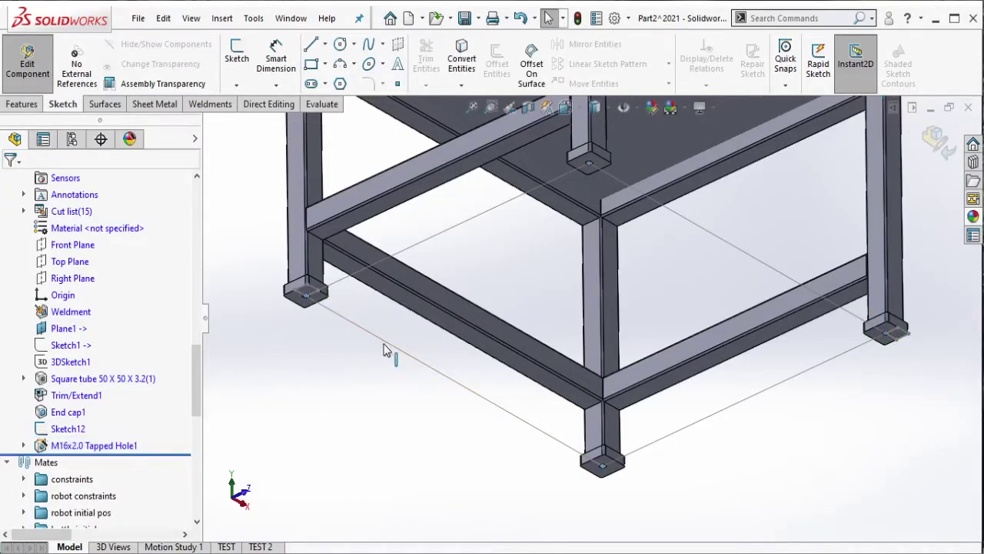
{"action": "left_click", "coordinate": [386, 349]}
{"action": "left_click", "coordinate": [448, 308]}
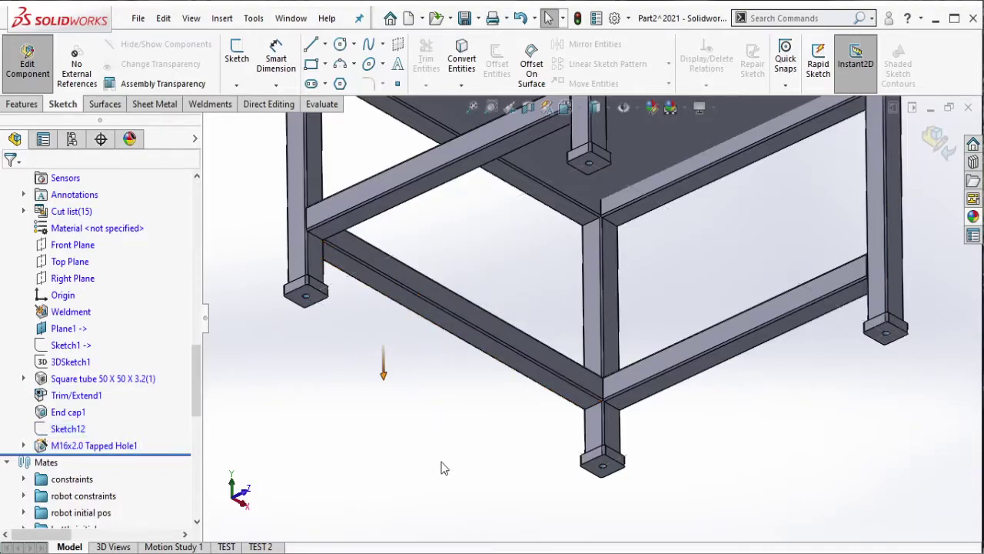
Step: Zoom and orbit out to view the whole table and robot; the frame's material options were opened and closed unchanged
{"action": "scroll", "coordinate": [589, 358], "scroll_direction": "down", "scroll_amount": 5}
{"action": "mouse_move", "coordinate": [589, 359]}
{"action": "middle_mouse_down"}
{"action": "mouse_move", "coordinate": [591, 384]}
{"action": "mouse_move", "coordinate": [585, 374]}
{"action": "middle_mouse_up"}
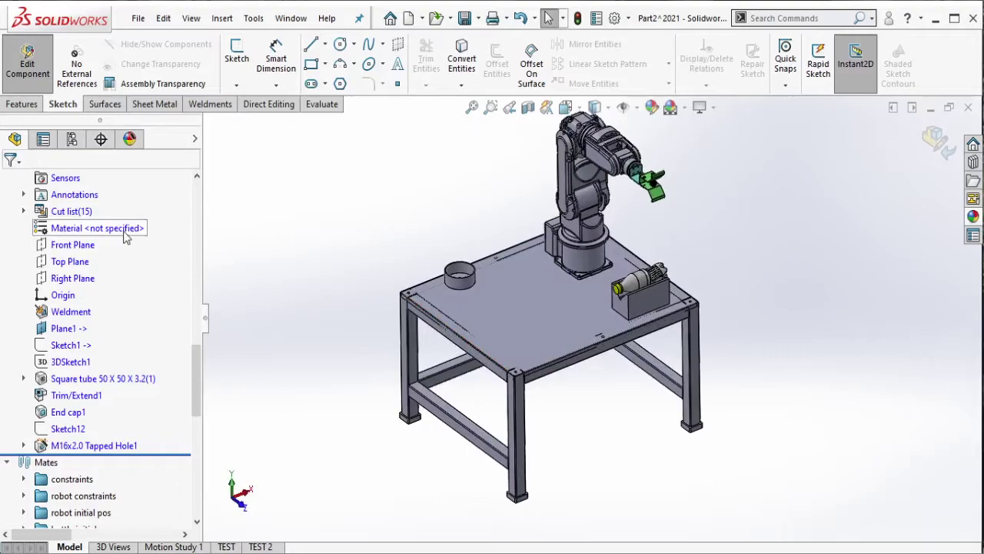
{"action": "scroll", "coordinate": [125, 237], "scroll_direction": "up", "scroll_amount": 2}
{"action": "scroll", "coordinate": [119, 242], "scroll_direction": "up", "scroll_amount": 1}
{"action": "scroll", "coordinate": [115, 246], "scroll_direction": "down", "scroll_amount": 1}
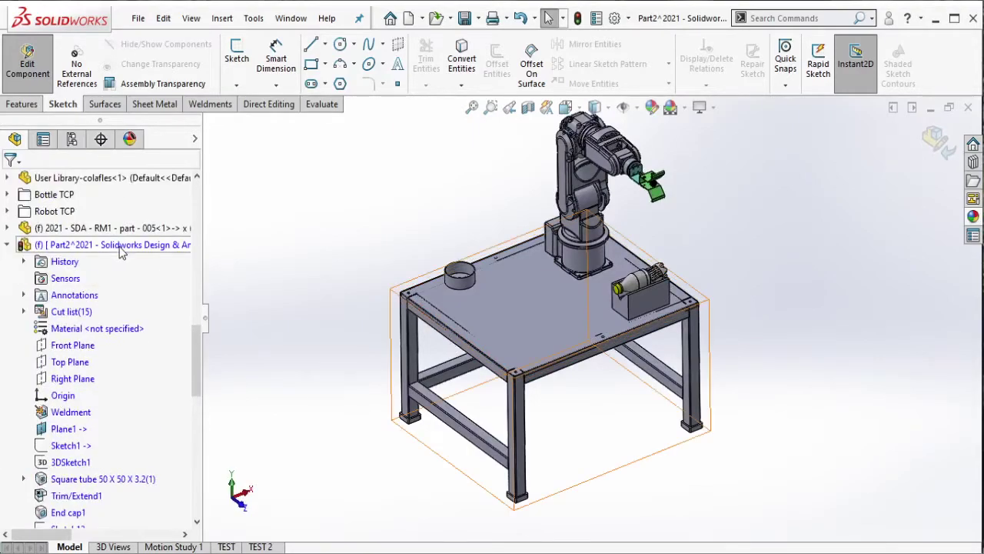
{"action": "right_click", "coordinate": [123, 338]}
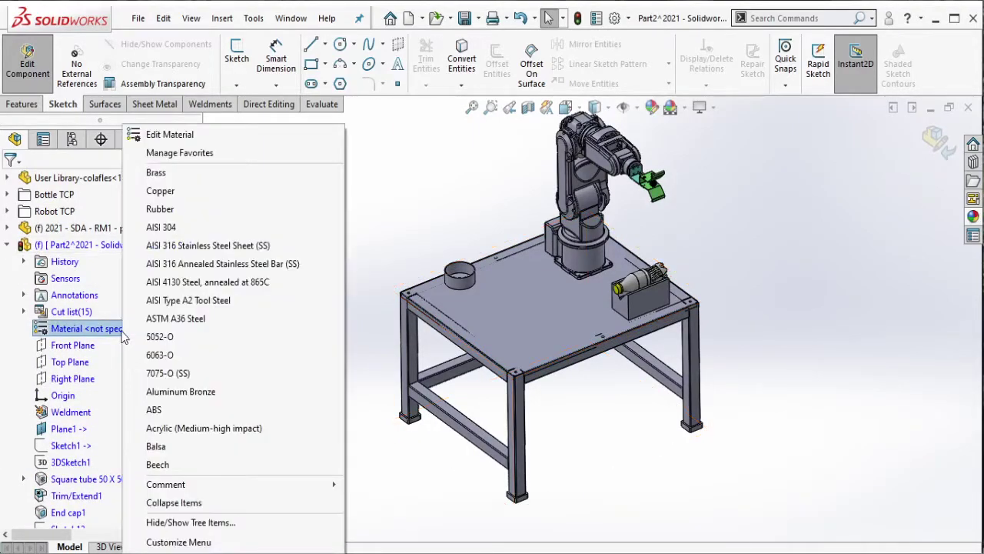
{"action": "left_click", "coordinate": [363, 354]}
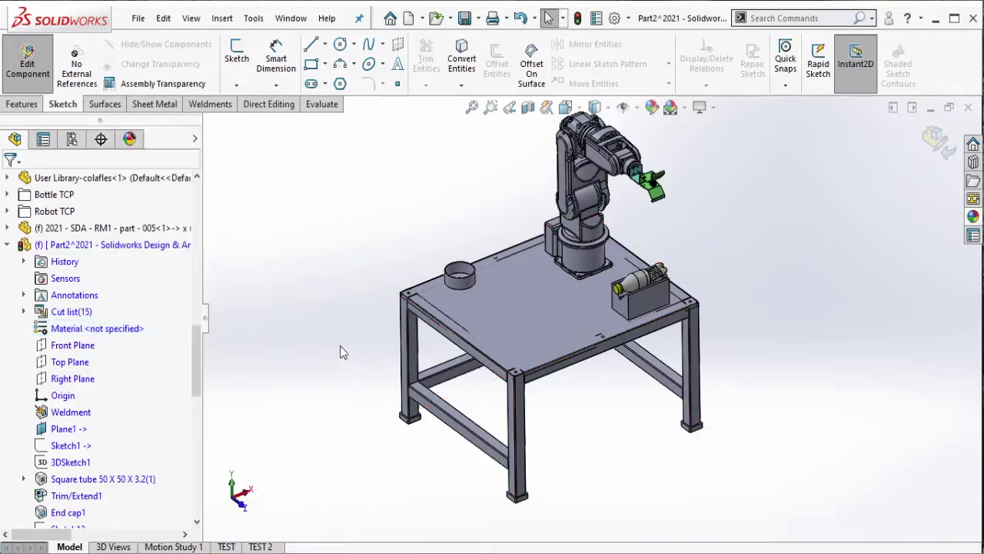
{"action": "scroll", "coordinate": [85, 280], "scroll_direction": "up", "scroll_amount": 1}
Step: Break all of Part2's external references via List External Refs, then exit Edit Component
{"action": "right_click", "coordinate": [91, 299]}
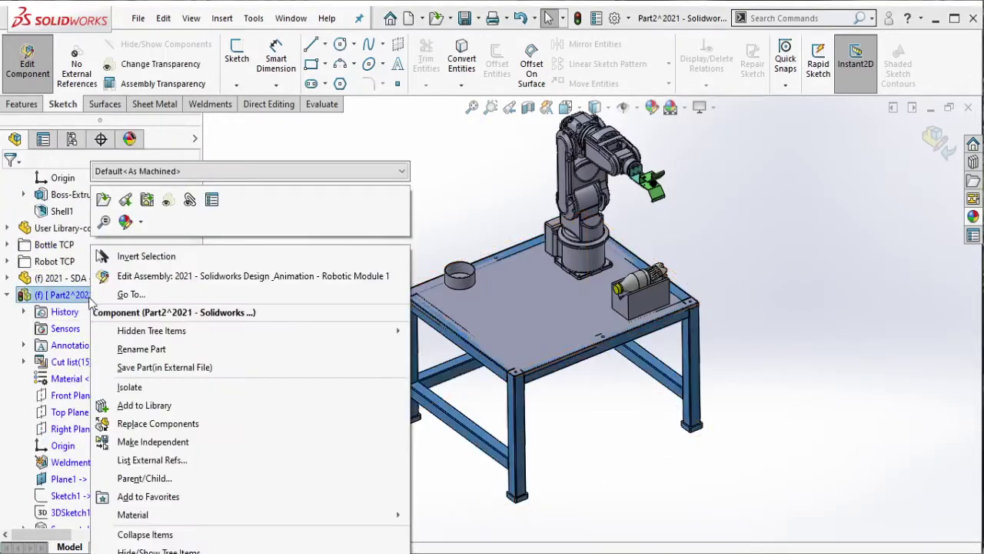
{"action": "left_click", "coordinate": [156, 459]}
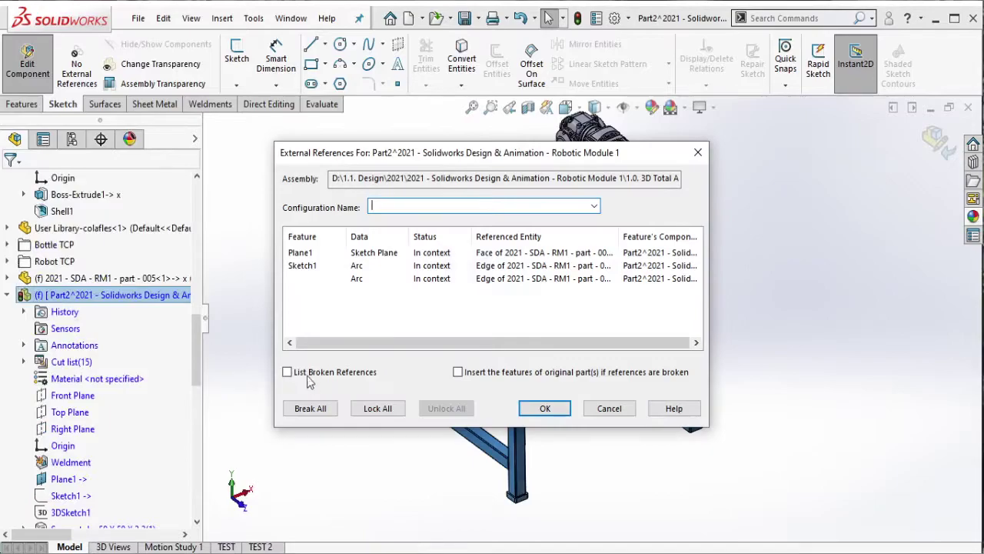
{"action": "left_click", "coordinate": [308, 408]}
{"action": "left_click", "coordinate": [541, 328]}
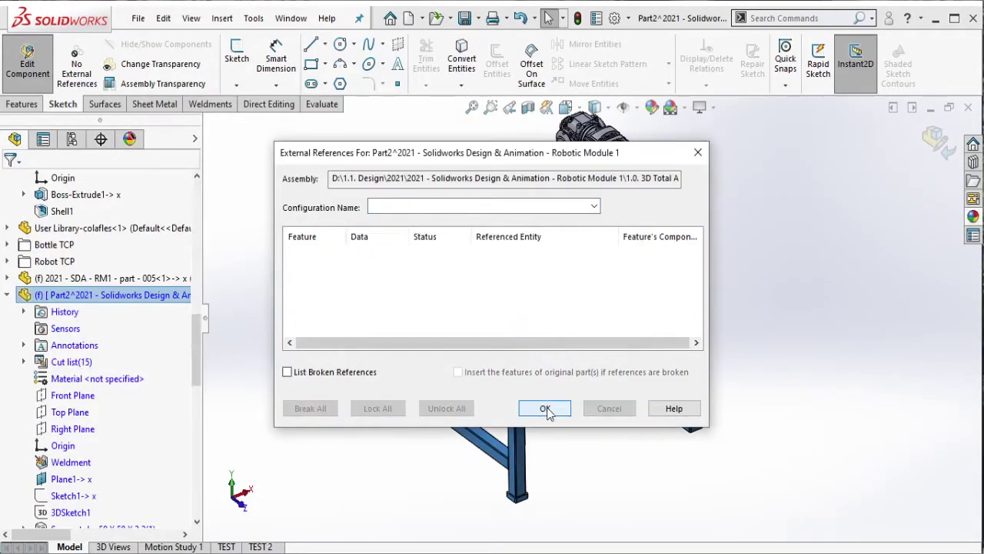
{"action": "left_click", "coordinate": [546, 408]}
{"action": "left_click", "coordinate": [17, 66]}
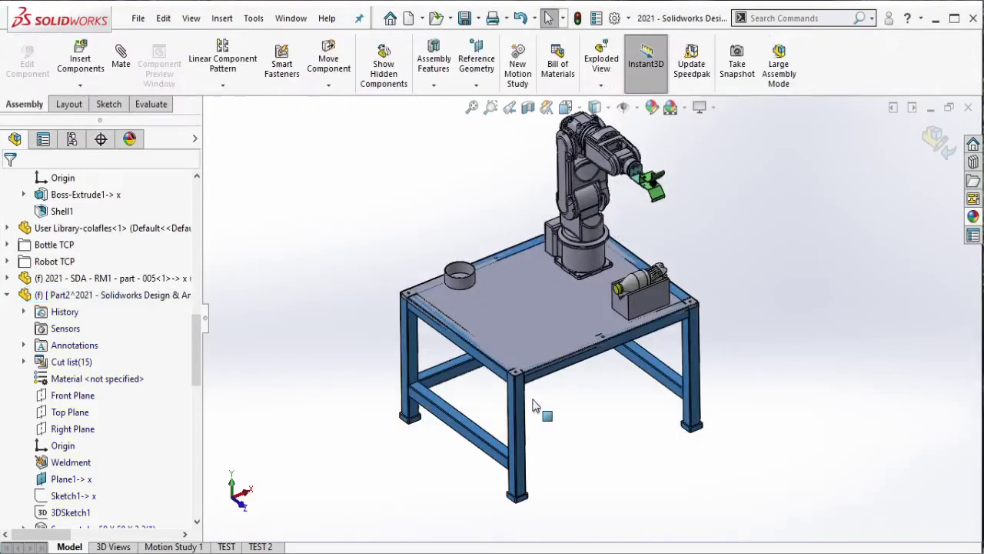
{"action": "scroll", "coordinate": [538, 399], "scroll_direction": "down", "scroll_amount": 5}
Step: Select a frame leg and rotate, fitting the isolated table frame into view
{"action": "left_click", "coordinate": [526, 365]}
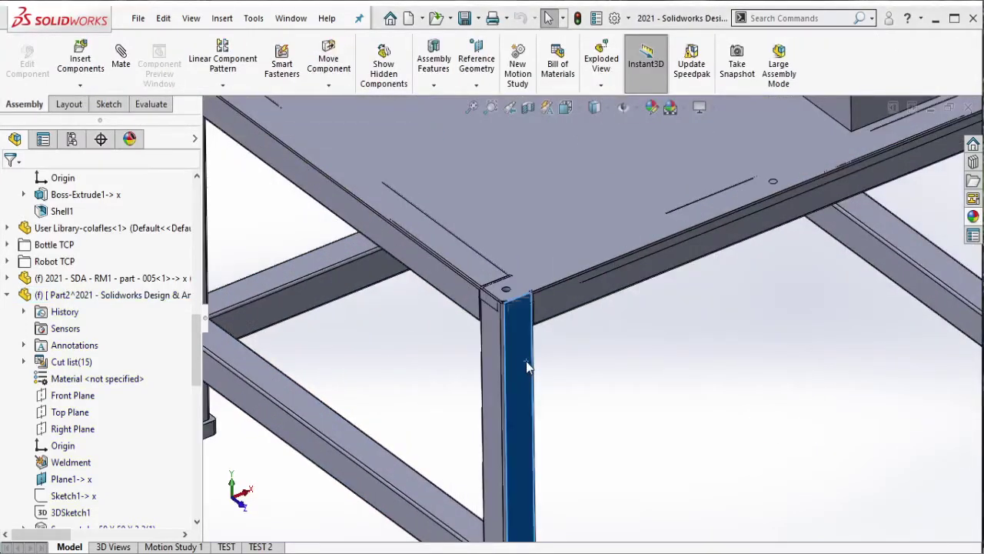
{"action": "right_click", "coordinate": [526, 361]}
{"action": "key", "text": "Escape"}
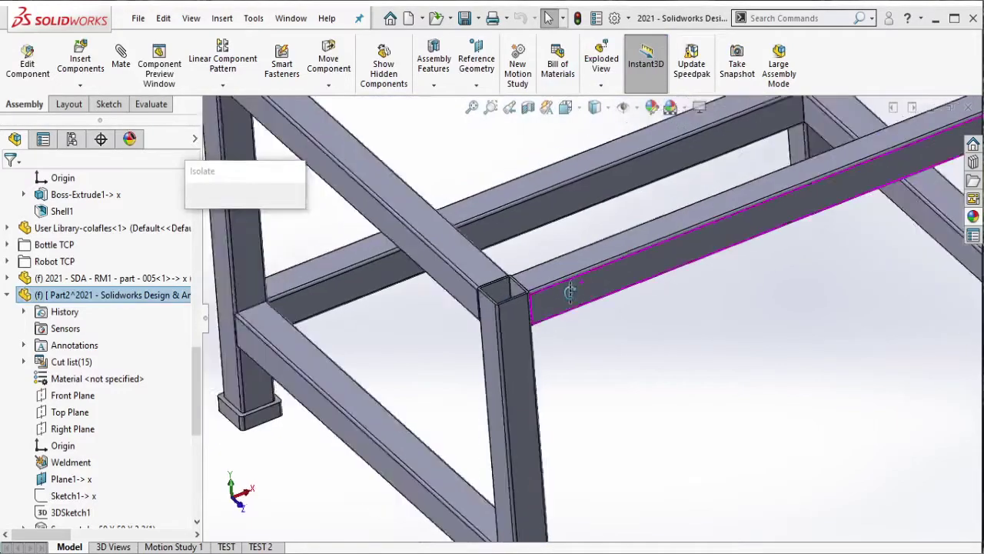
{"action": "middle_click_drag", "start_coordinate": [581, 282], "coordinate": [474, 173]}
{"action": "key", "text": "f"}
{"action": "scroll", "coordinate": [487, 193], "scroll_direction": "down", "scroll_amount": 3}
{"action": "scroll", "coordinate": [487, 193], "scroll_direction": "down", "scroll_amount": 3}
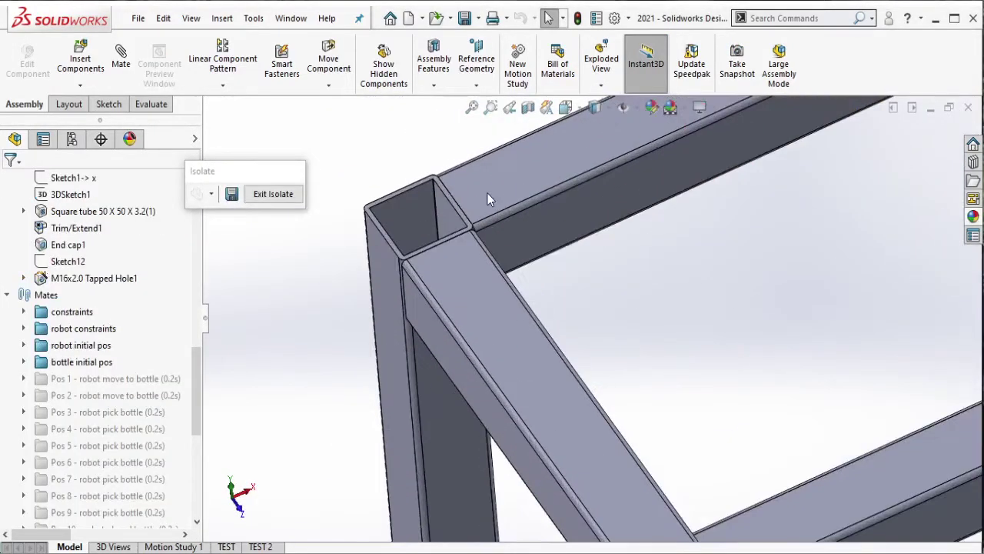
{"action": "scroll", "coordinate": [487, 193], "scroll_direction": "down", "scroll_amount": 2}
Step: Edit the frame part and start a new sketch on the corner tube's top face
{"action": "left_click", "coordinate": [489, 193]}
{"action": "left_click", "coordinate": [583, 125]}
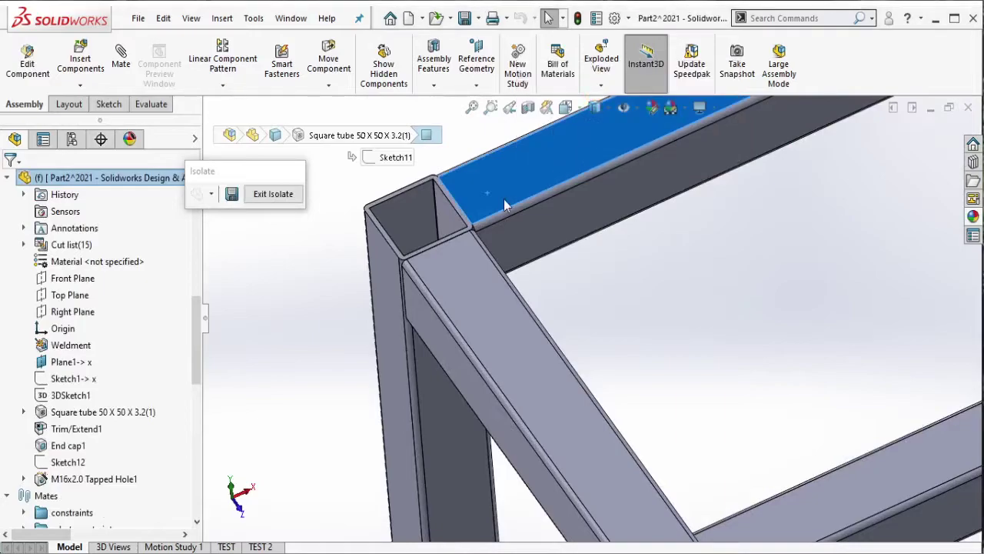
{"action": "left_click", "coordinate": [504, 205]}
{"action": "left_click", "coordinate": [568, 154]}
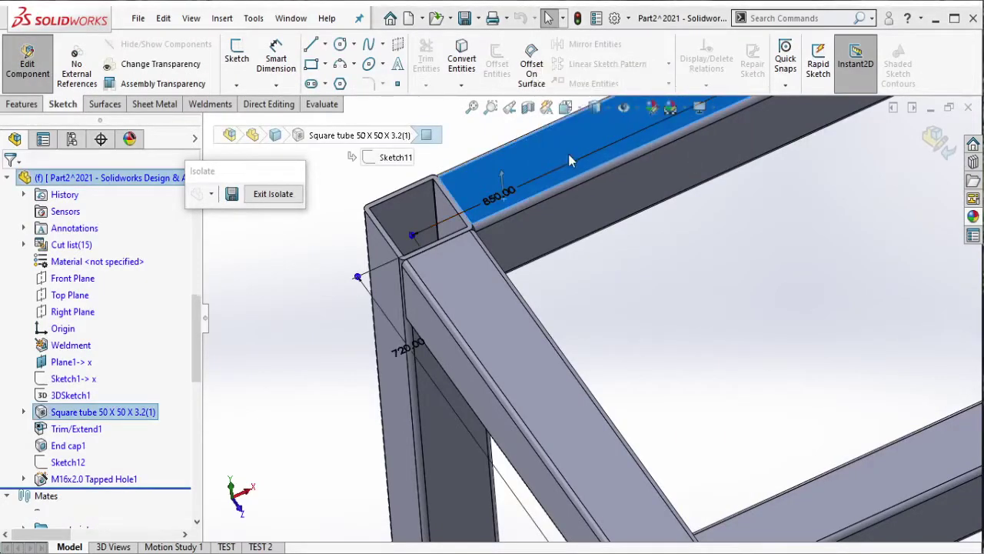
{"action": "key", "text": "Escape"}
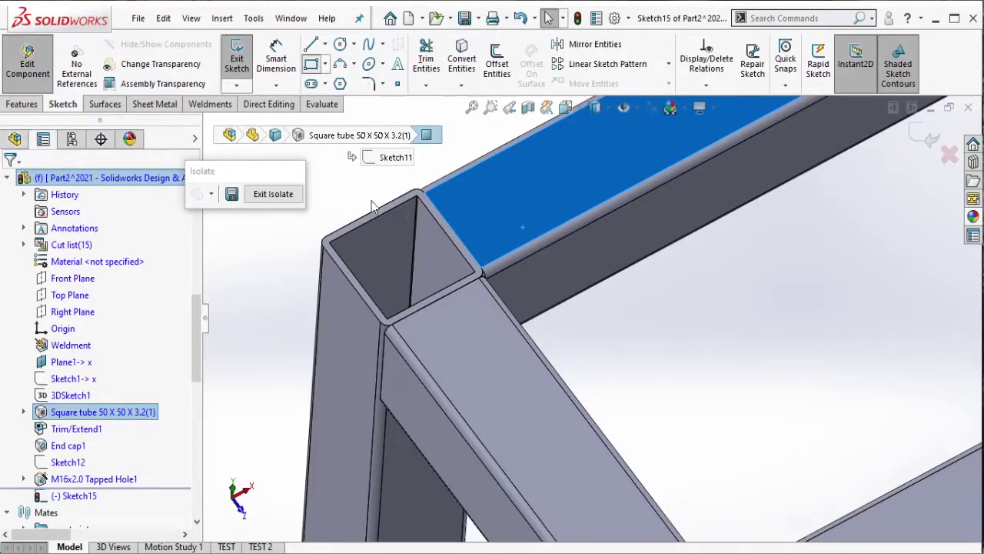
Step: Draw a rectangle across the tube's top face, making one side collinear with a tube edge
{"action": "left_click", "coordinate": [344, 196]}
{"action": "left_click", "coordinate": [524, 219]}
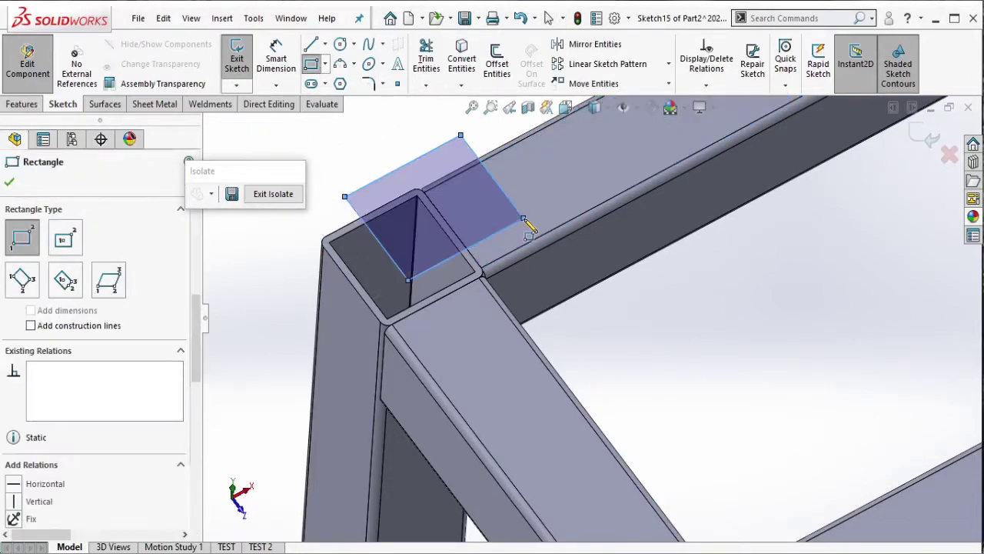
{"action": "key", "text": "Escape"}
{"action": "scroll", "coordinate": [477, 246], "scroll_direction": "down", "scroll_amount": 2}
{"action": "scroll", "coordinate": [466, 262], "scroll_direction": "down", "scroll_amount": 2}
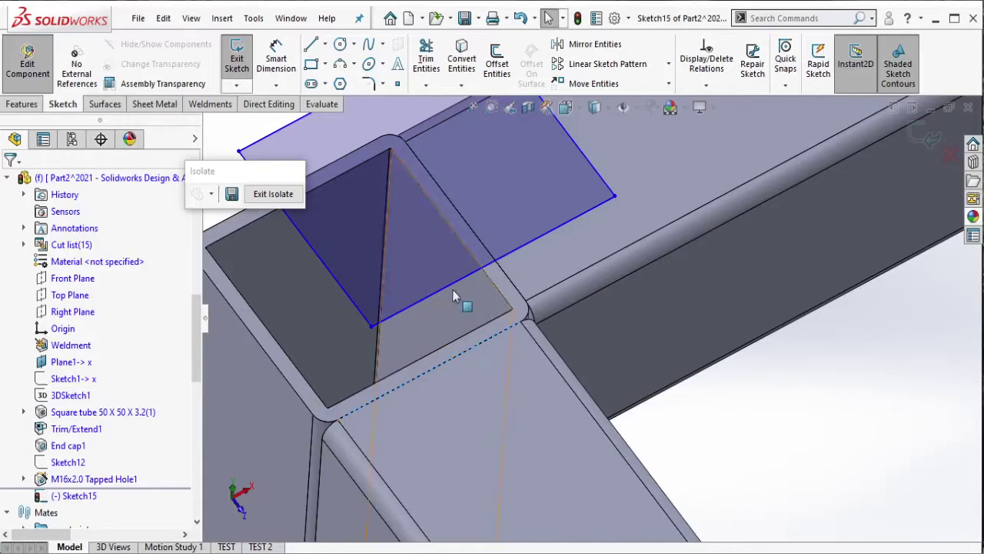
{"action": "left_click", "coordinate": [492, 263]}
{"action": "left_click", "coordinate": [499, 254], "text": "ctrl"}
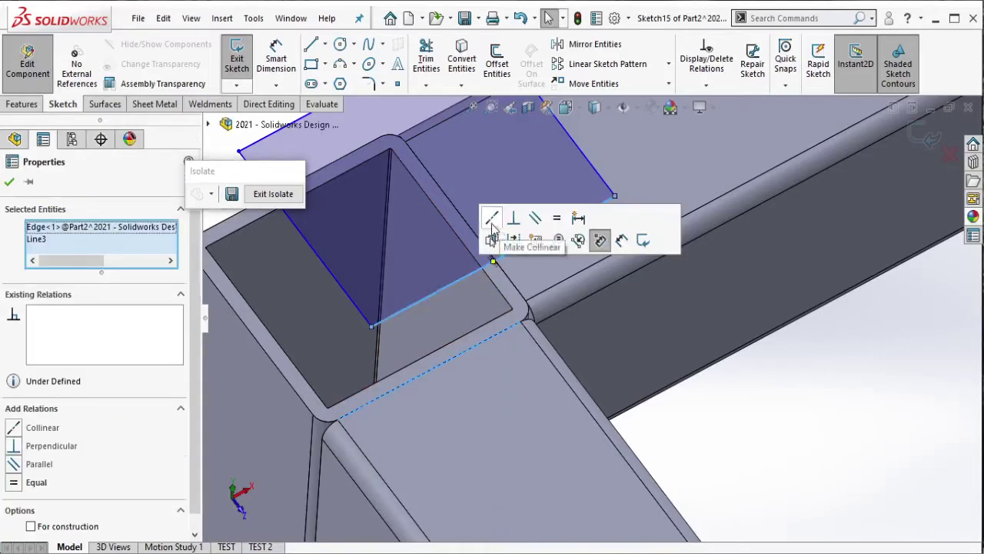
{"action": "left_click", "coordinate": [493, 223]}
{"action": "key", "text": "Escape"}
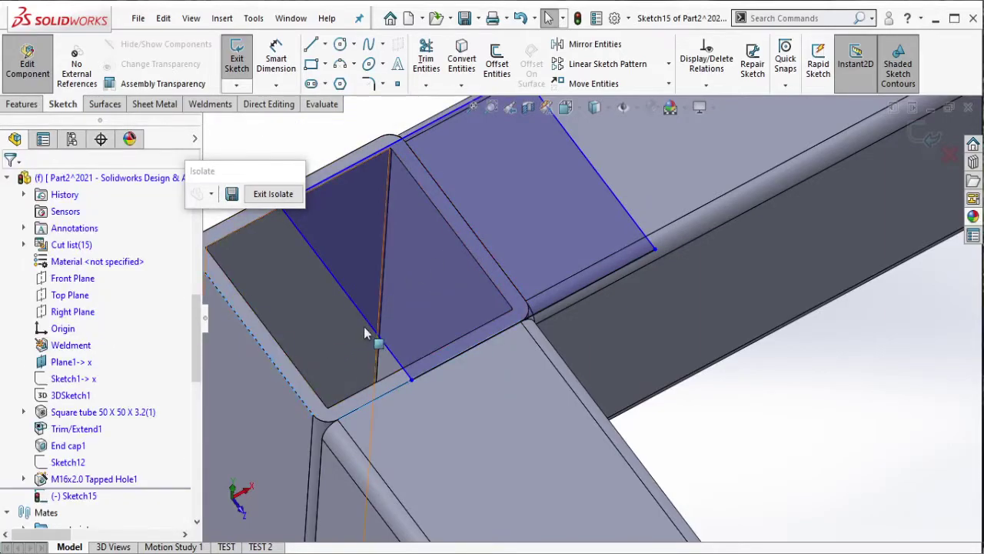
Step: Make two more rectangle sides collinear with the corresponding tube edges
{"action": "left_click", "coordinate": [369, 323]}
{"action": "left_click", "coordinate": [420, 262], "text": "ctrl"}
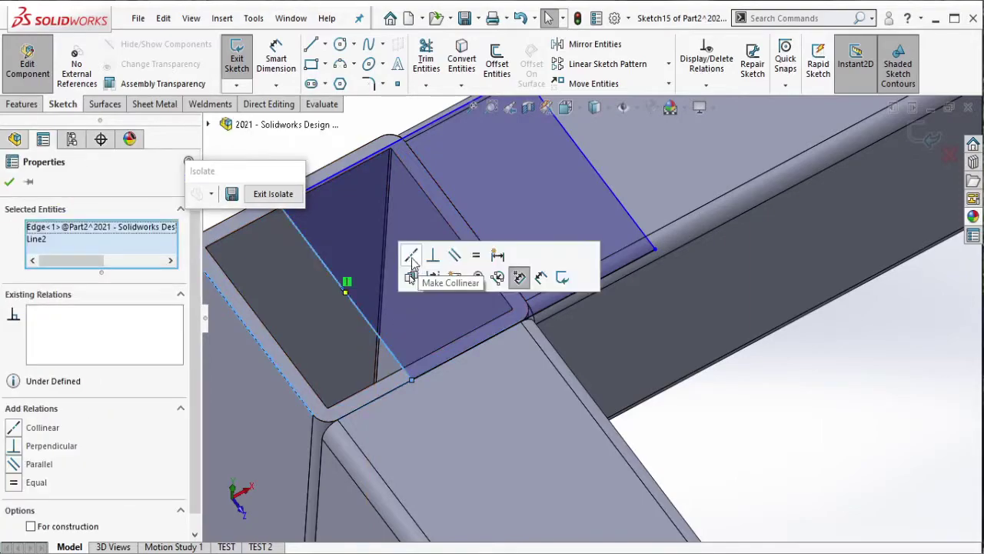
{"action": "left_click", "coordinate": [410, 273]}
{"action": "key", "text": "Escape"}
{"action": "scroll", "coordinate": [410, 252], "scroll_direction": "up", "scroll_amount": 2}
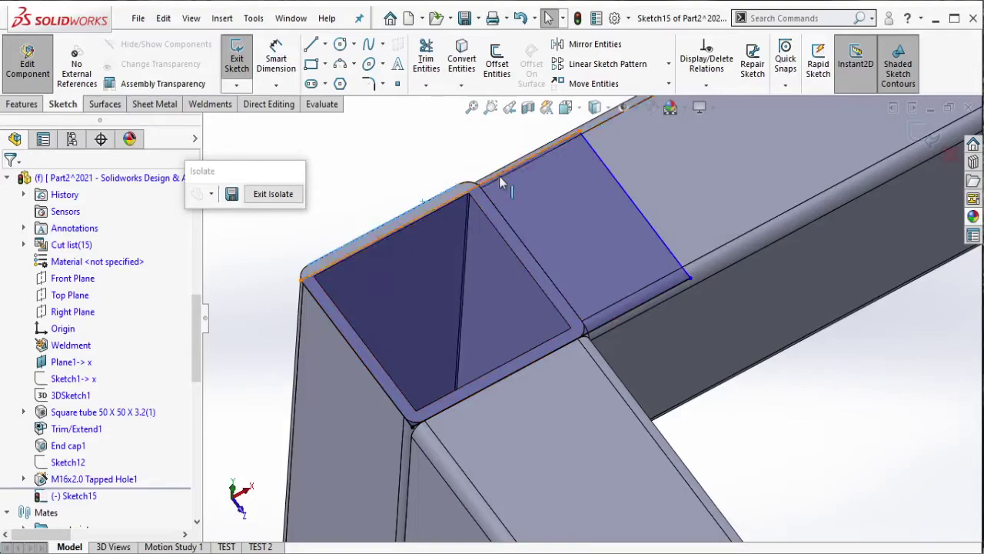
{"action": "left_click", "coordinate": [498, 176]}
{"action": "left_click", "coordinate": [449, 197], "text": "ctrl"}
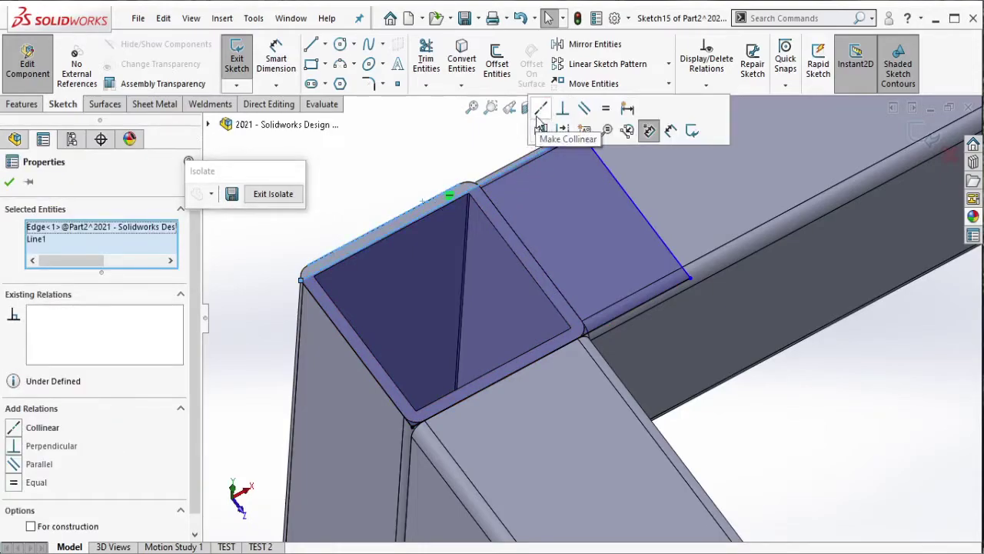
{"action": "left_click", "coordinate": [537, 119]}
Step: Undo the bottom side's collinear relation and make the rectangle sides equal length
{"action": "left_click", "coordinate": [679, 290]}
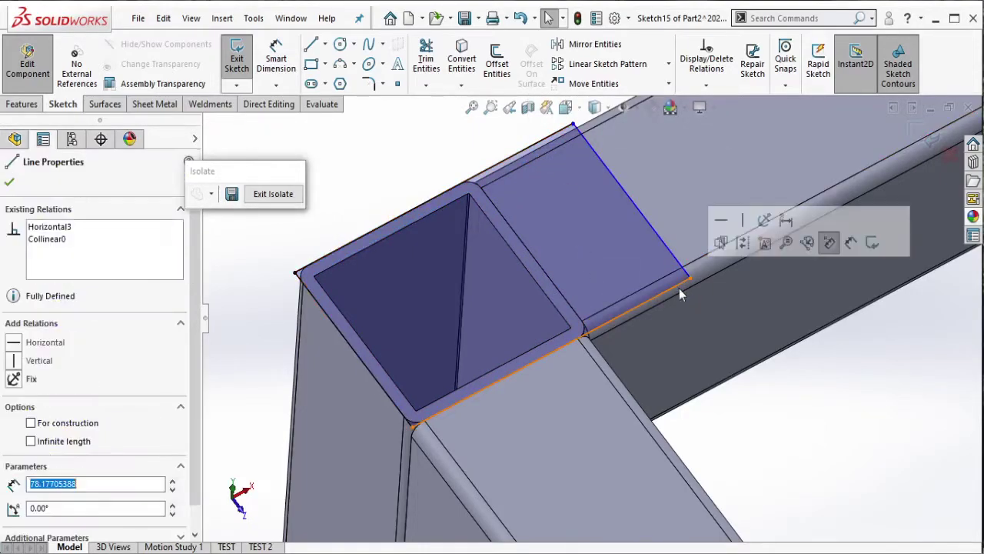
{"action": "right_click", "coordinate": [435, 409]}
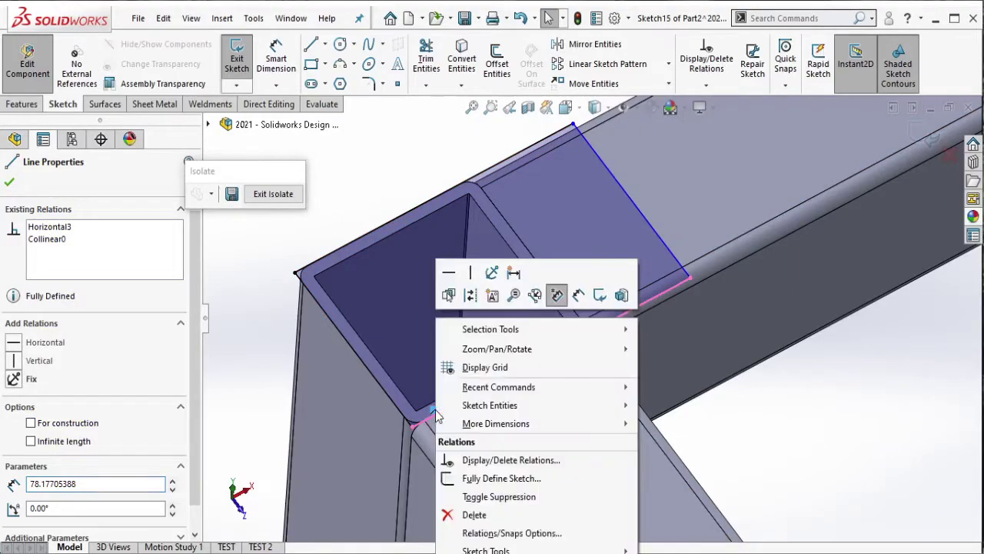
{"action": "left_click", "coordinate": [460, 510]}
{"action": "key", "text": "ctrl+z"}
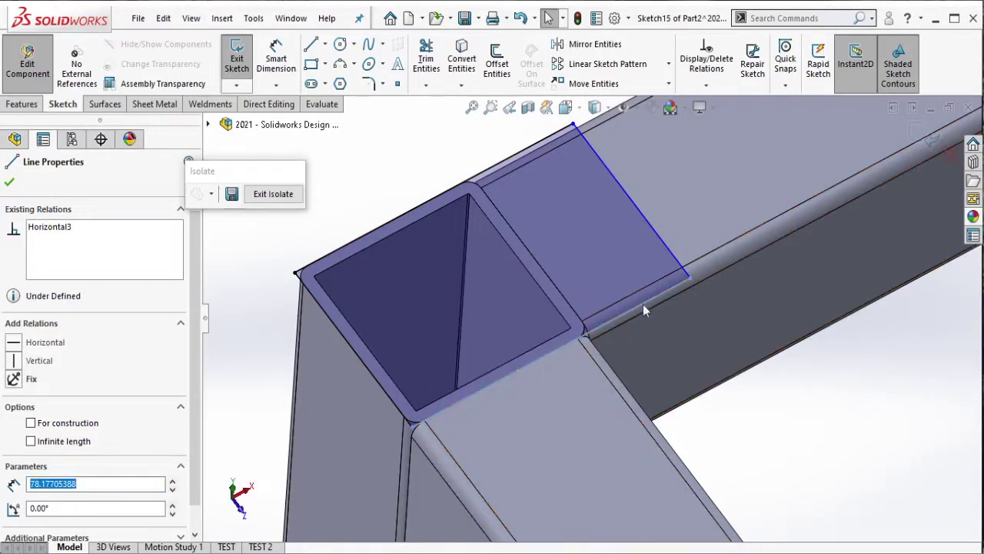
{"action": "left_click", "coordinate": [680, 246]}
{"action": "left_click", "coordinate": [809, 183]}
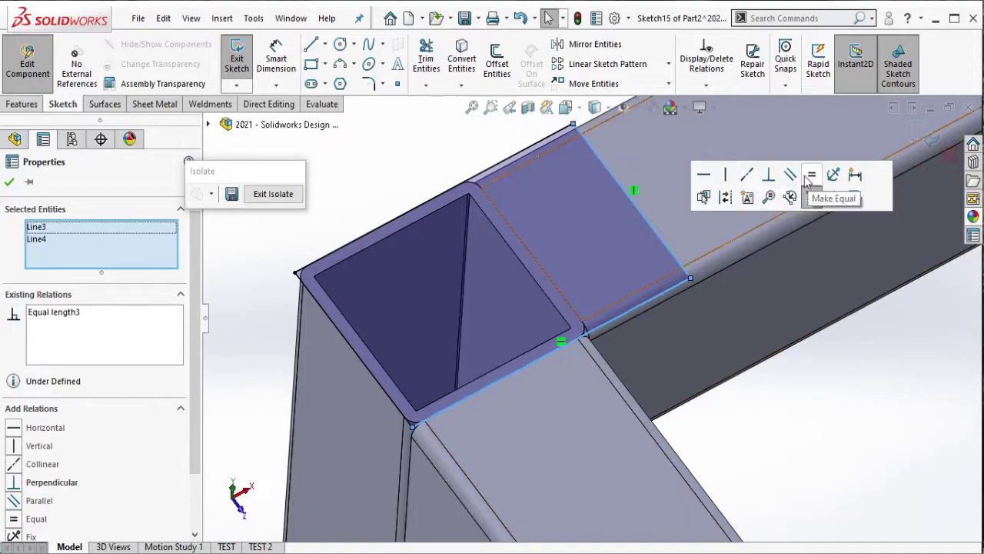
{"action": "key", "text": "Escape"}
{"action": "middle_click_drag", "start_coordinate": [687, 321], "coordinate": [490, 228]}
Step: Dimension the square's outer side to 60 mm
{"action": "left_click", "coordinate": [277, 68]}
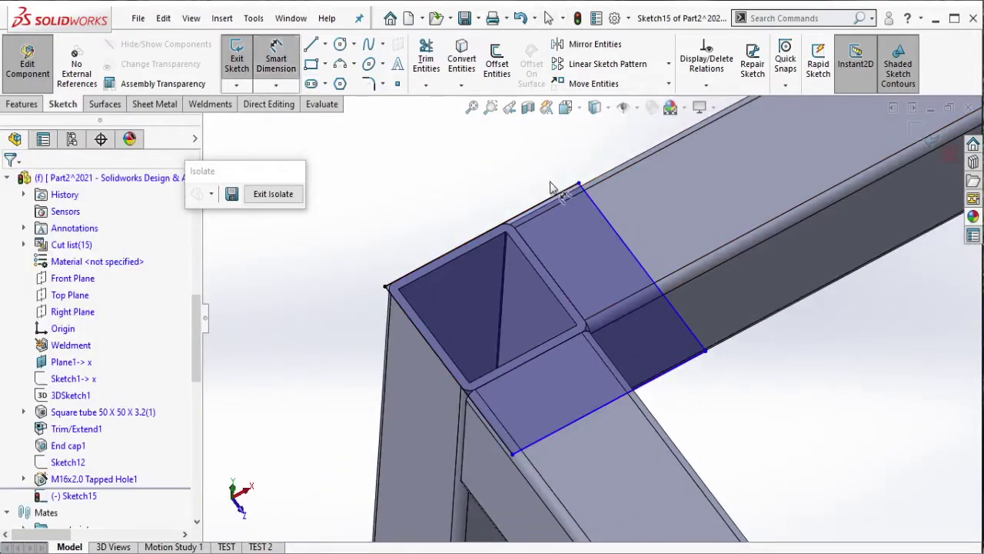
{"action": "left_click", "coordinate": [541, 204]}
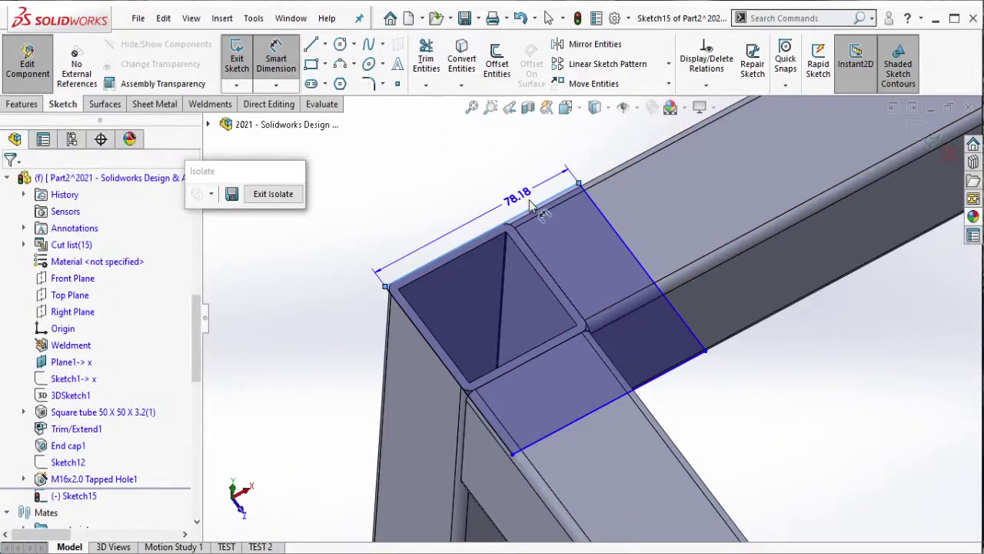
{"action": "left_click", "coordinate": [529, 206]}
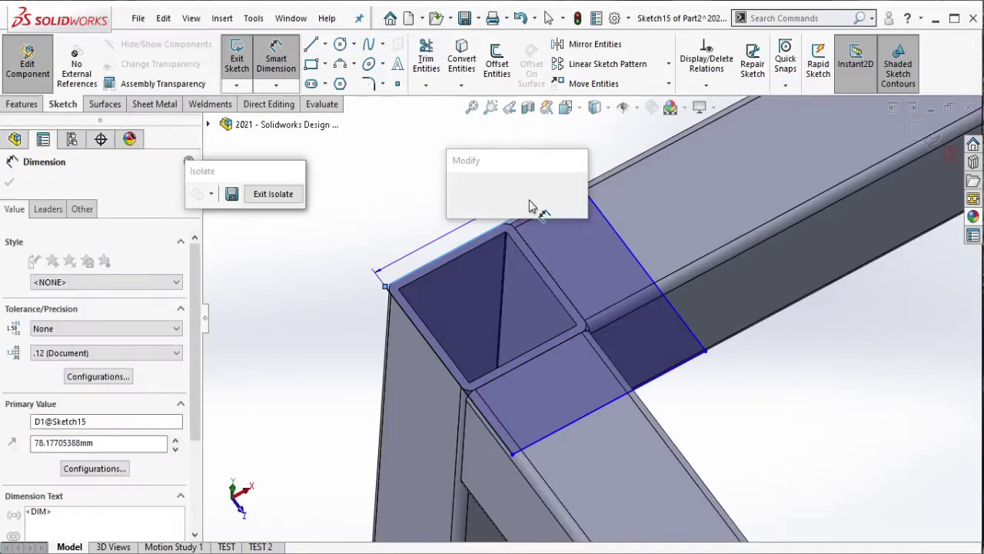
{"action": "type", "text": "60"}
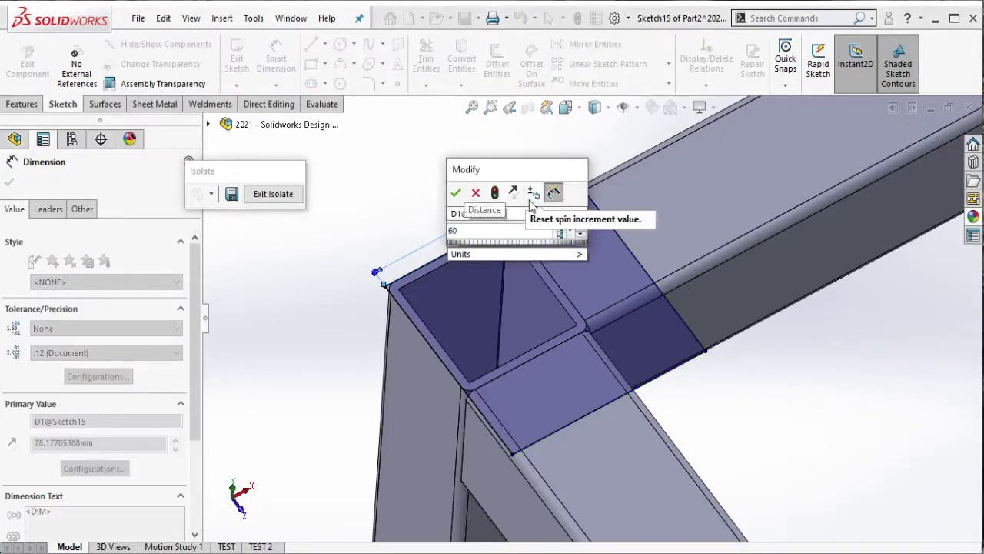
{"action": "left_click", "coordinate": [475, 193]}
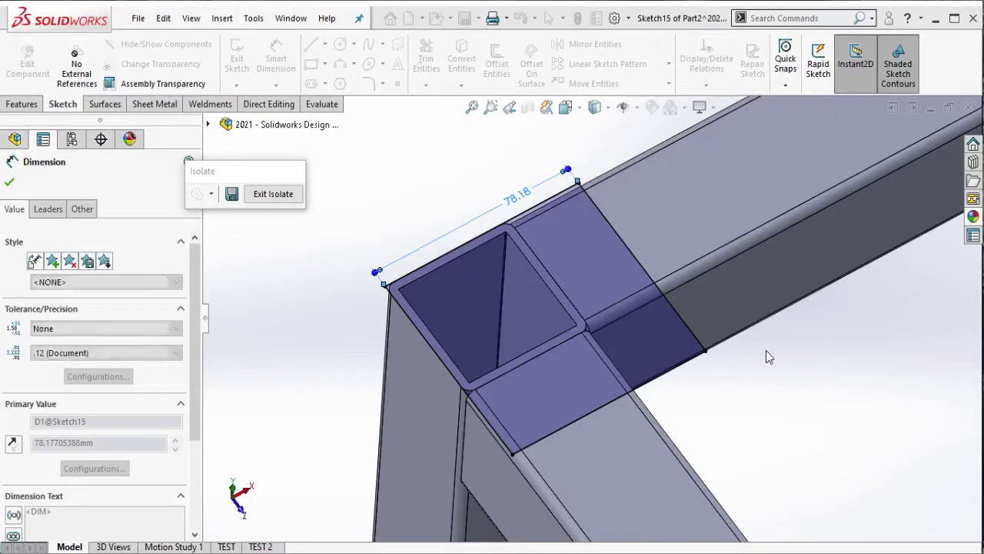
{"action": "left_click", "coordinate": [780, 384]}
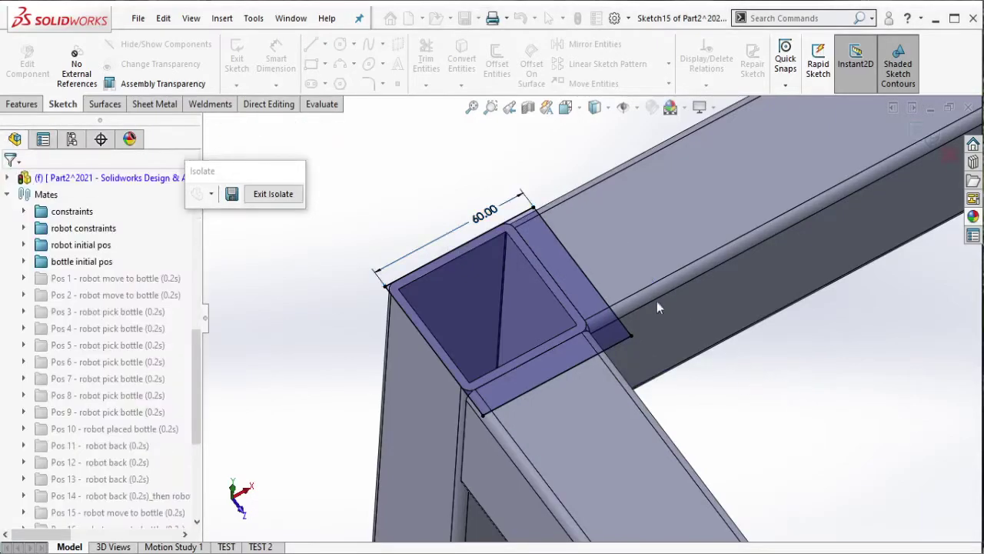
Step: Extrude the 60 mm square to a 10 mm blind depth as a separate cap plate
{"action": "left_click", "coordinate": [33, 106]}
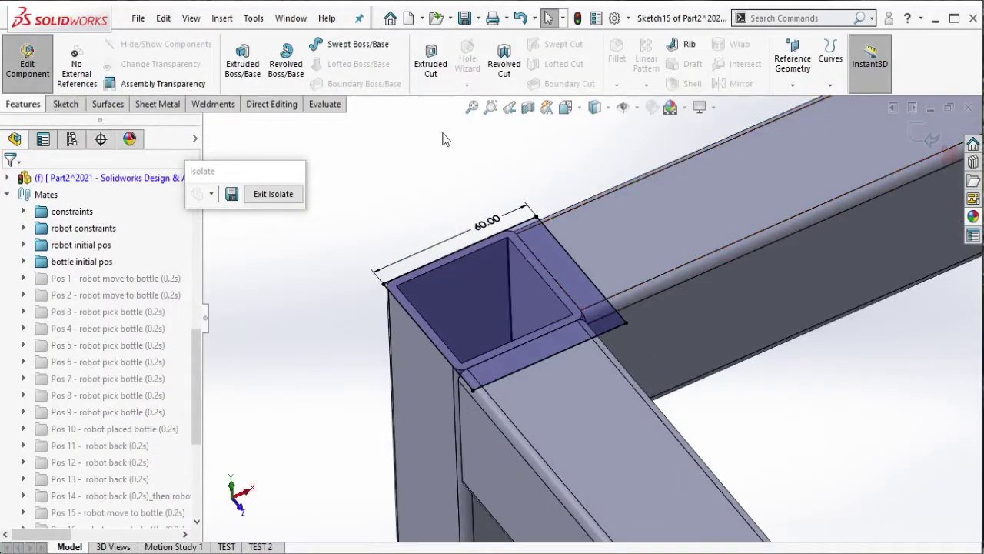
{"action": "left_click", "coordinate": [247, 79]}
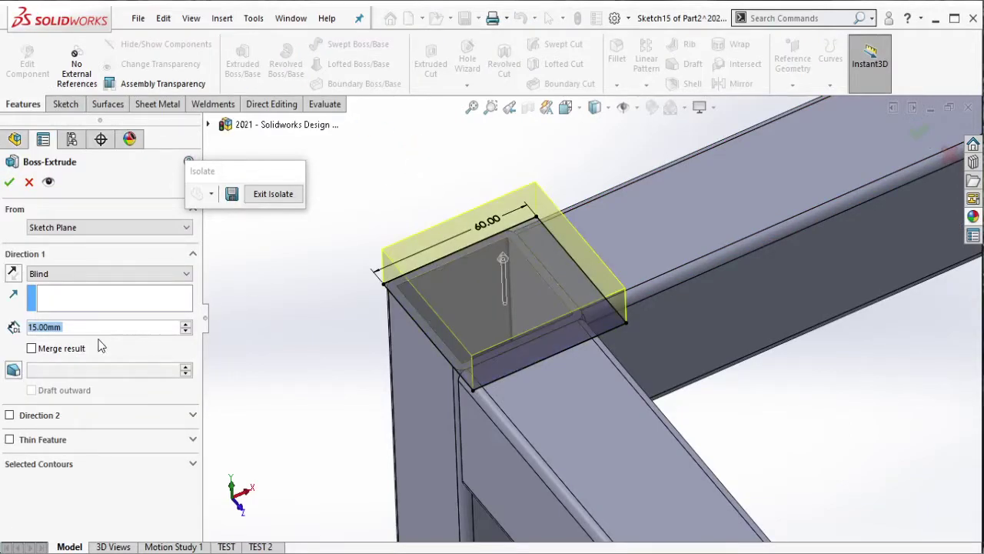
{"action": "type", "text": "10"}
{"action": "key", "text": "Return"}
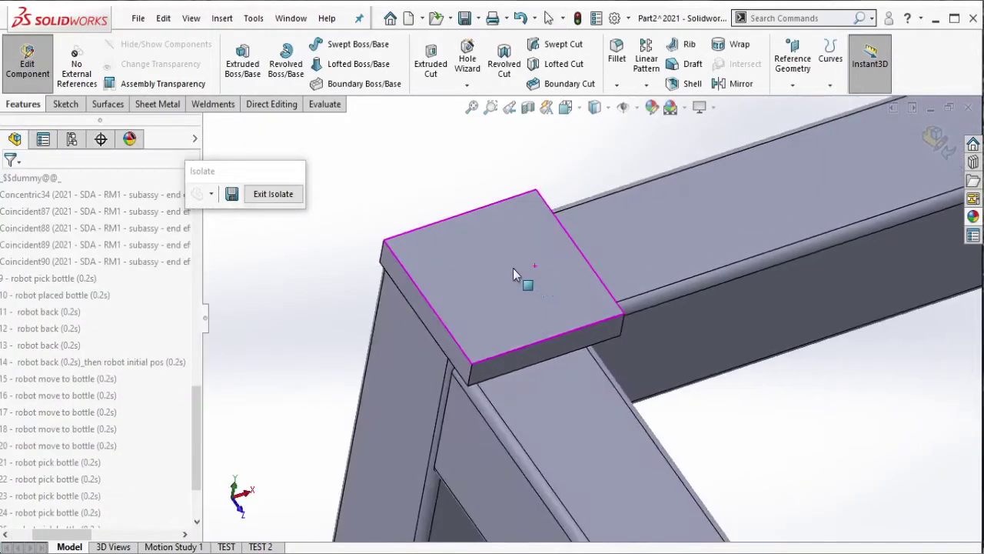
{"action": "left_click", "coordinate": [513, 274]}
Step: Sketch a rectangle from the plate's corner on its top face and make its sides equal
{"action": "left_click", "coordinate": [500, 254]}
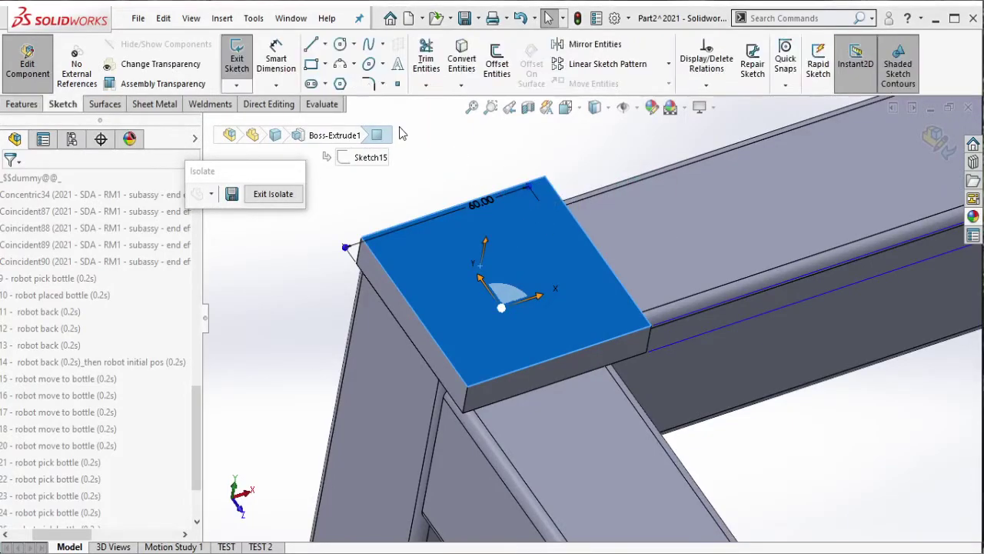
{"action": "left_click", "coordinate": [362, 237]}
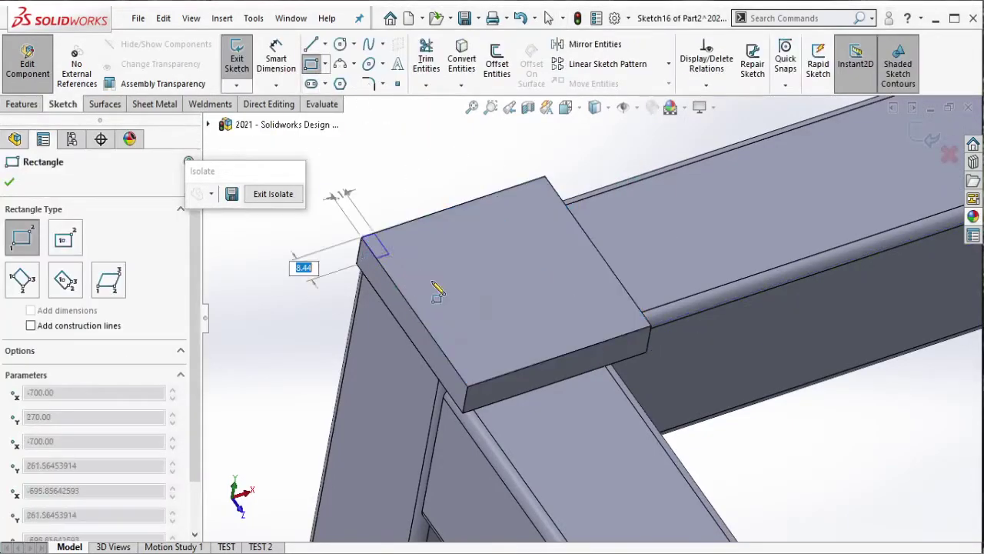
{"action": "left_click", "coordinate": [508, 276]}
{"action": "key", "text": "Escape"}
{"action": "left_click", "coordinate": [498, 280]}
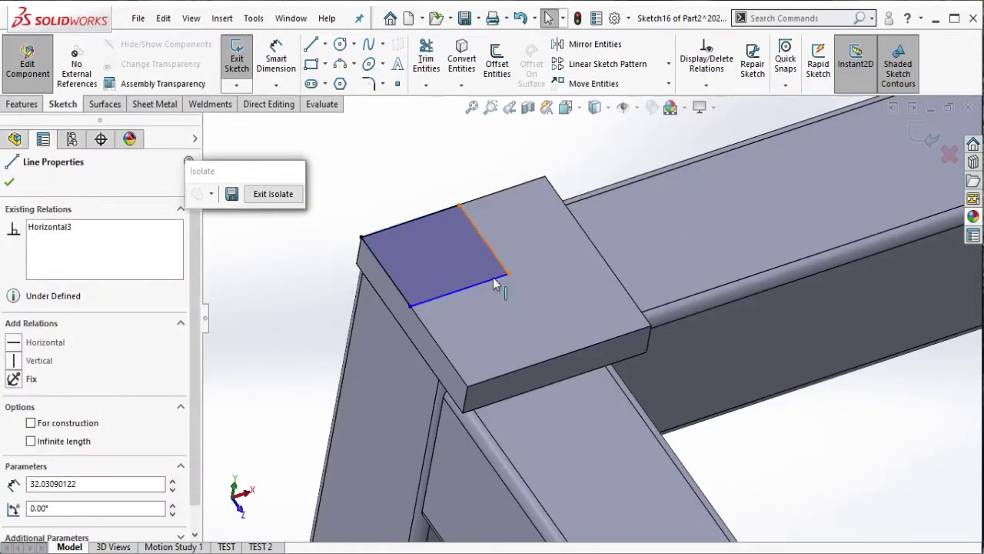
{"action": "left_click", "coordinate": [496, 283], "text": "ctrl"}
{"action": "left_click", "coordinate": [642, 212]}
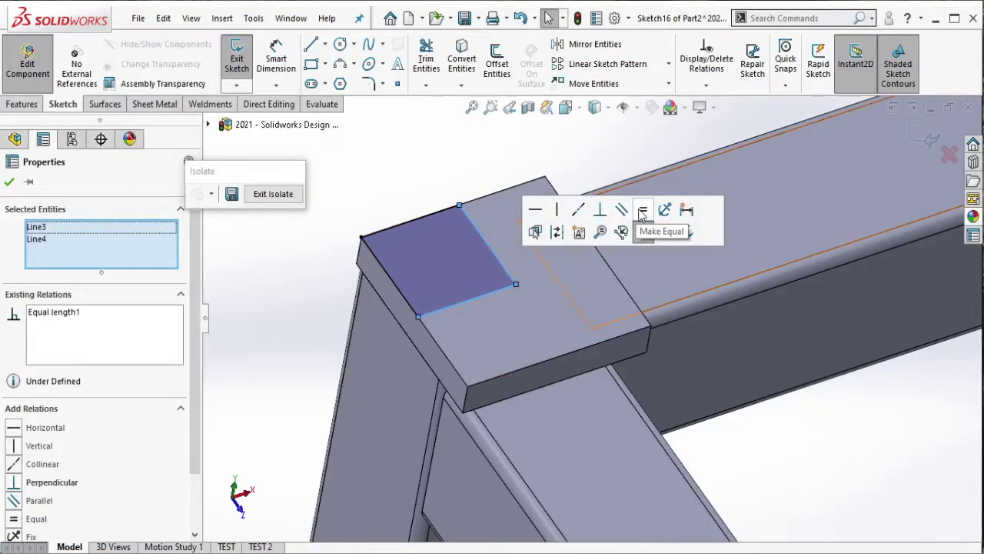
{"action": "key", "text": "Escape"}
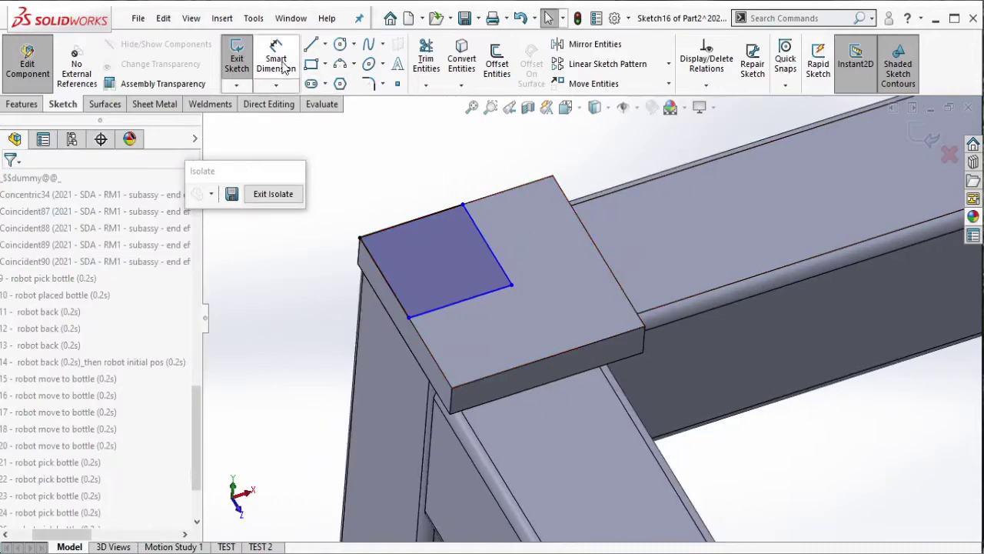
Step: Dimension the square's side to 25 mm and exit the sketch
{"action": "left_click", "coordinate": [279, 63]}
{"action": "left_click", "coordinate": [380, 268]}
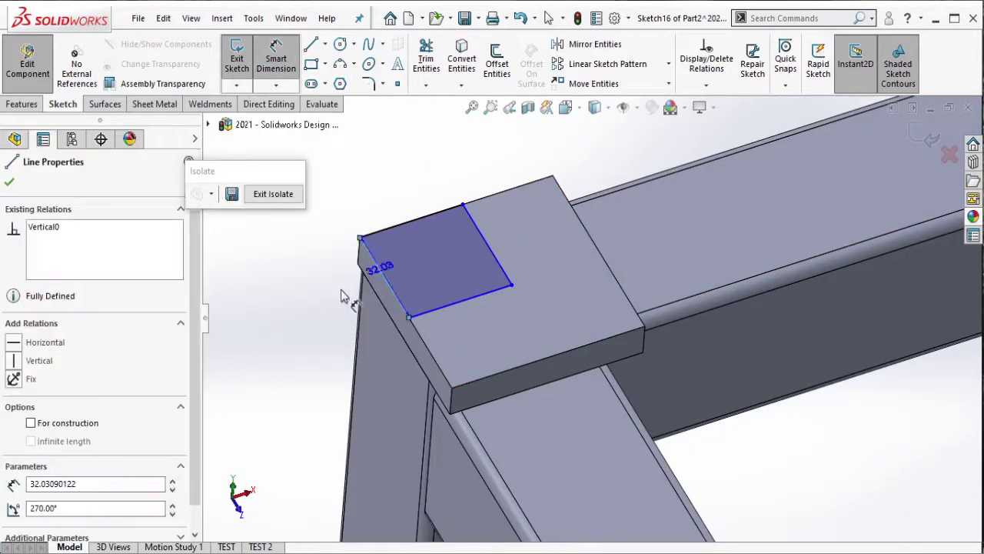
{"action": "left_click", "coordinate": [335, 308]}
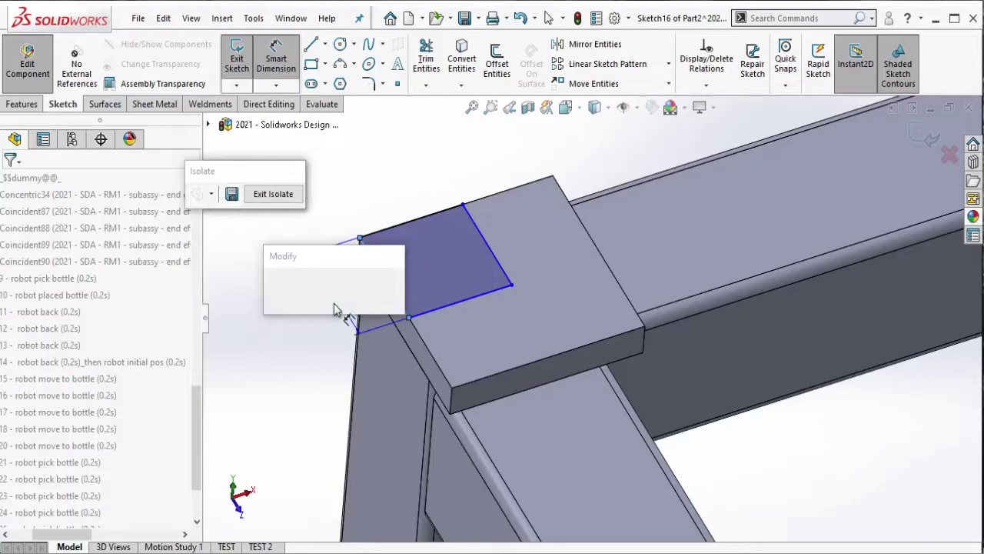
{"action": "type", "text": "25"}
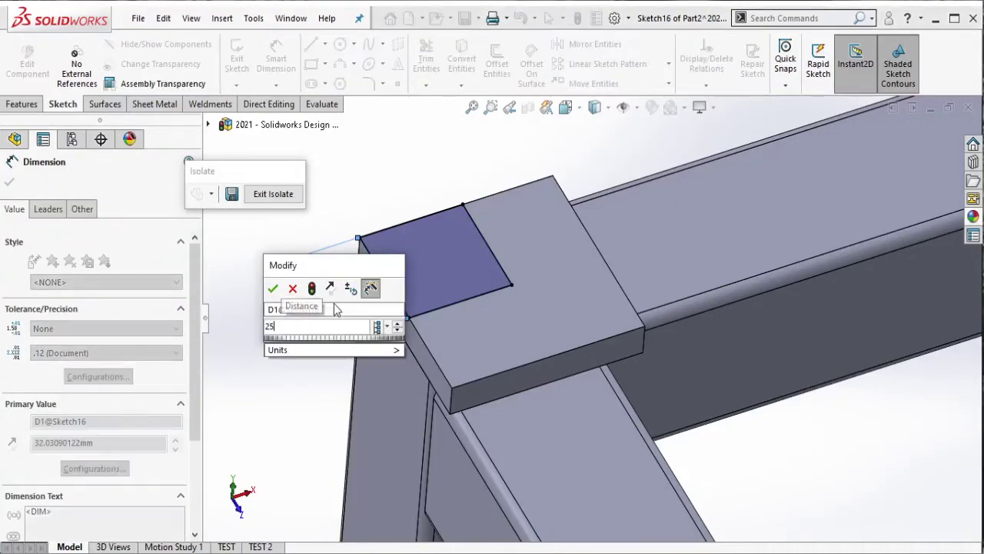
{"action": "left_click", "coordinate": [275, 290]}
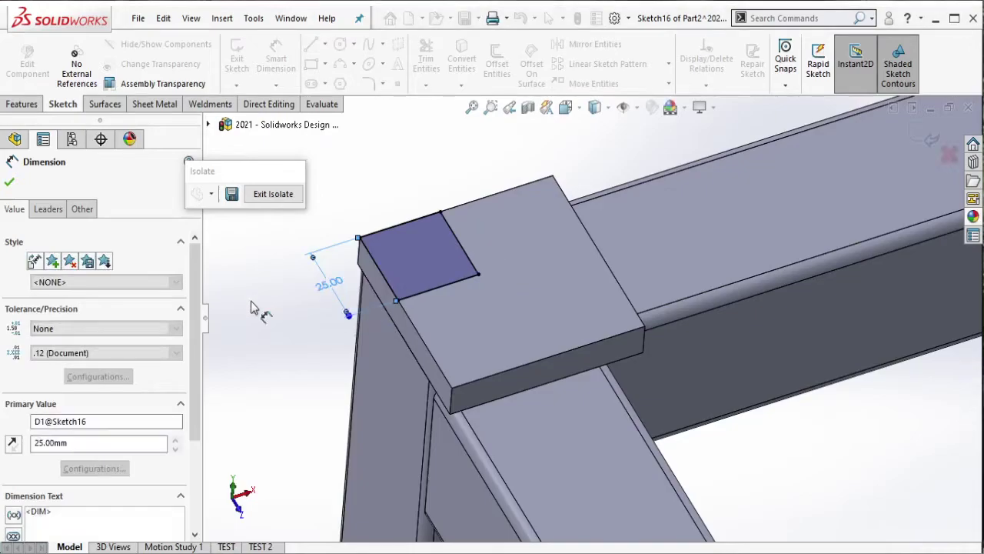
{"action": "key", "text": "Escape"}
{"action": "scroll", "coordinate": [307, 242], "scroll_direction": "down", "scroll_amount": 2}
{"action": "scroll", "coordinate": [474, 302], "scroll_direction": "down", "scroll_amount": 3}
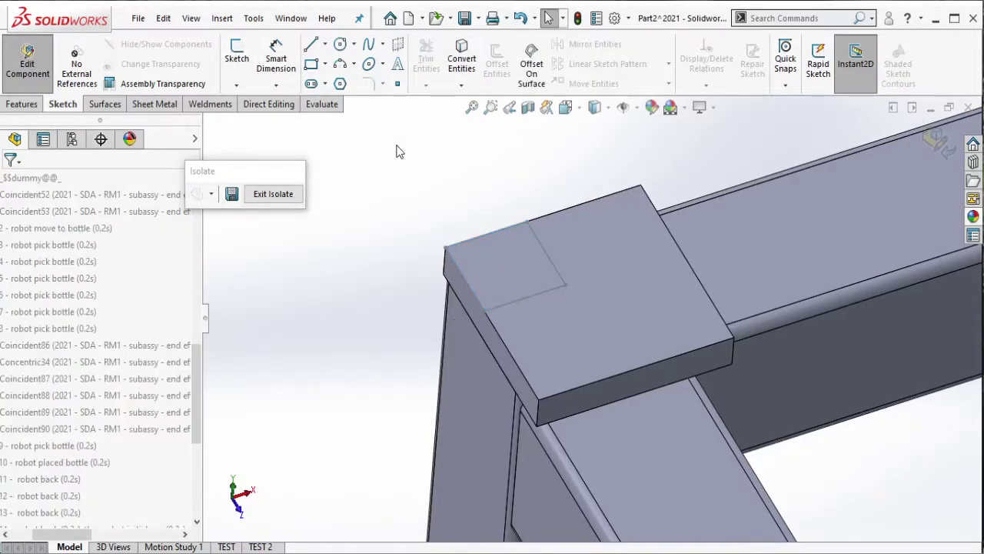
{"action": "left_click", "coordinate": [611, 272]}
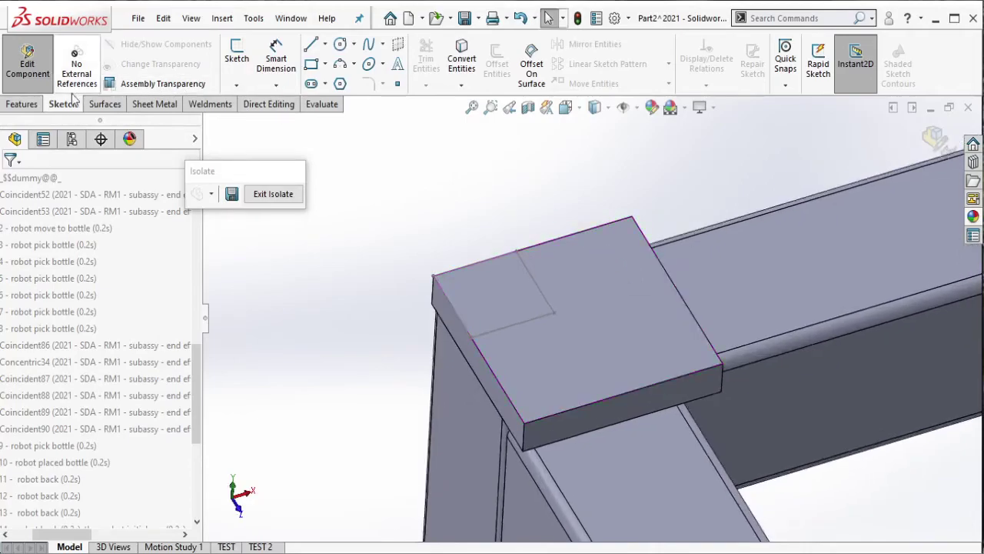
Step: Start a Hole Wizard hole positioned at the square's corner on the plate top
{"action": "left_click", "coordinate": [23, 103]}
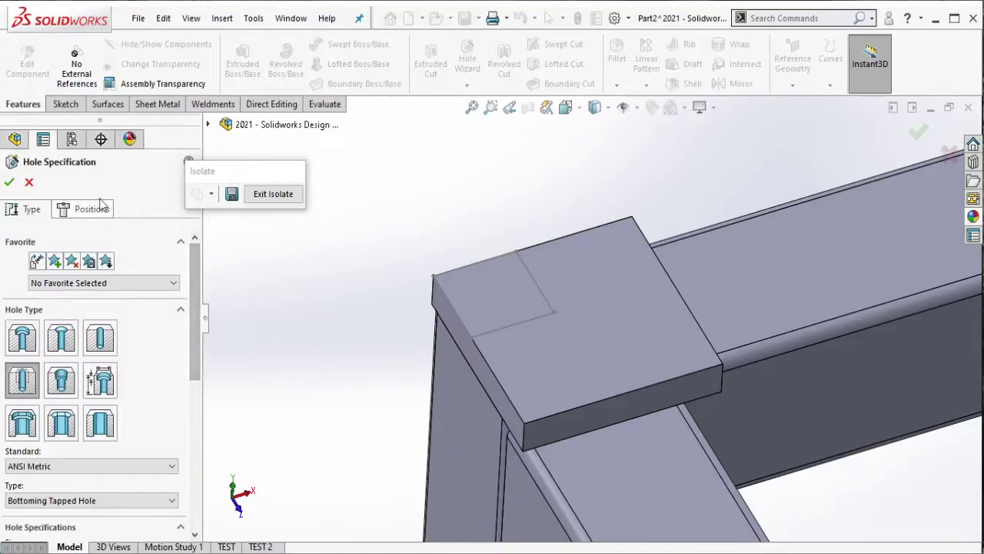
{"action": "left_click", "coordinate": [92, 209]}
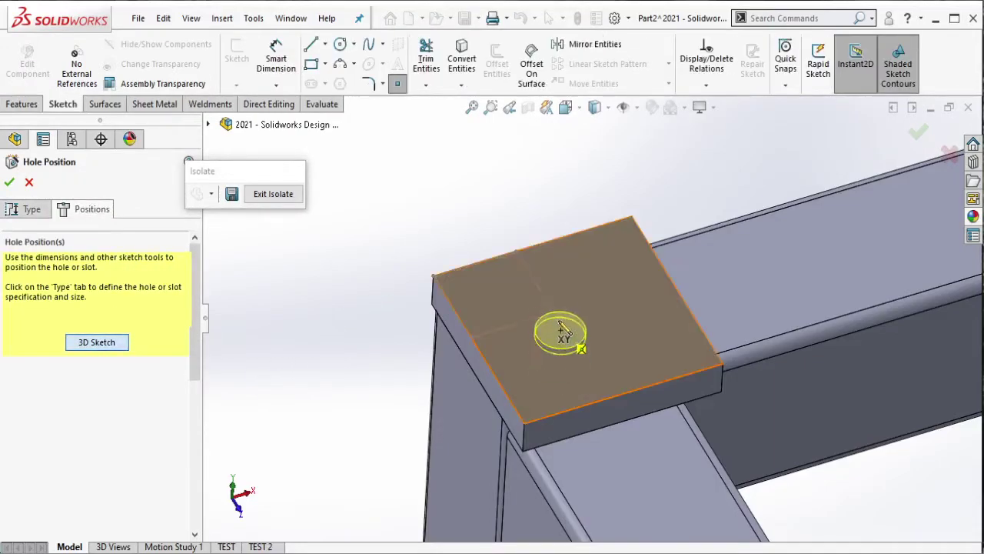
{"action": "left_click", "coordinate": [554, 311]}
{"action": "left_click", "coordinate": [32, 209]}
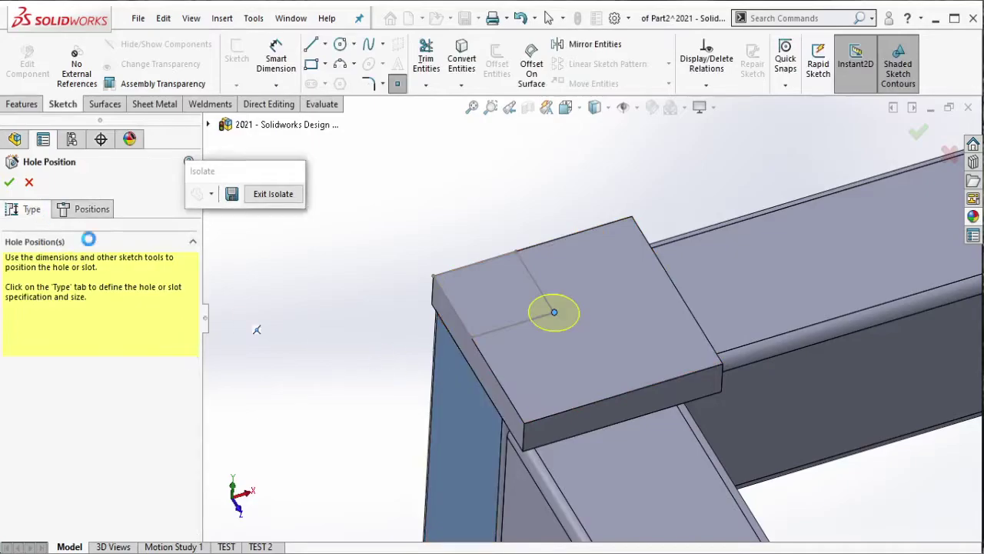
{"action": "left_click_drag", "start_coordinate": [193, 327], "coordinate": [190, 379]}
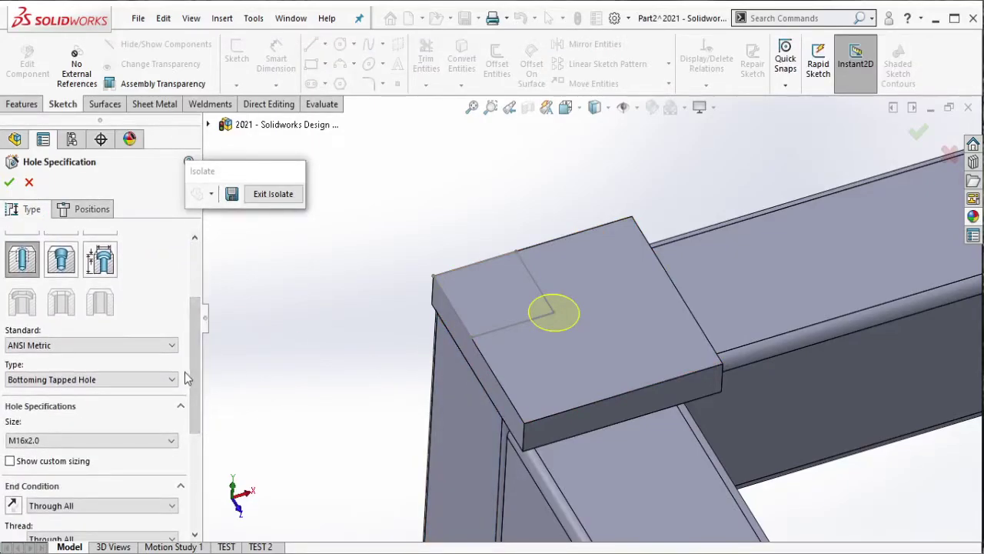
Step: Make it an ANSI Metric bottoming tapped M10x1.5 Through All hole, limited to the cap plate body
{"action": "left_click", "coordinate": [170, 439]}
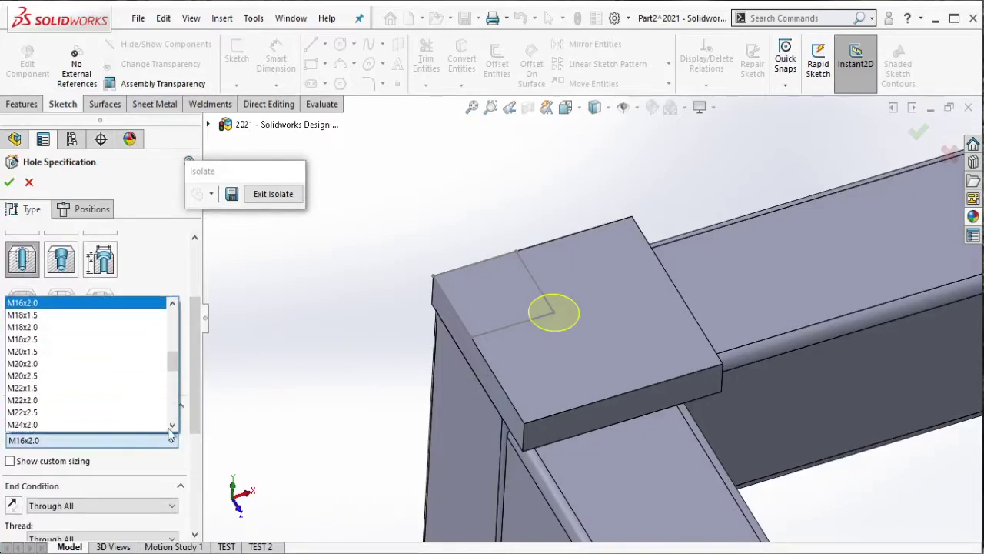
{"action": "mouse_move", "coordinate": [174, 368]}
{"action": "left_mouse_down"}
{"action": "mouse_move", "coordinate": [175, 346]}
{"action": "mouse_move", "coordinate": [146, 344]}
{"action": "left_mouse_up"}
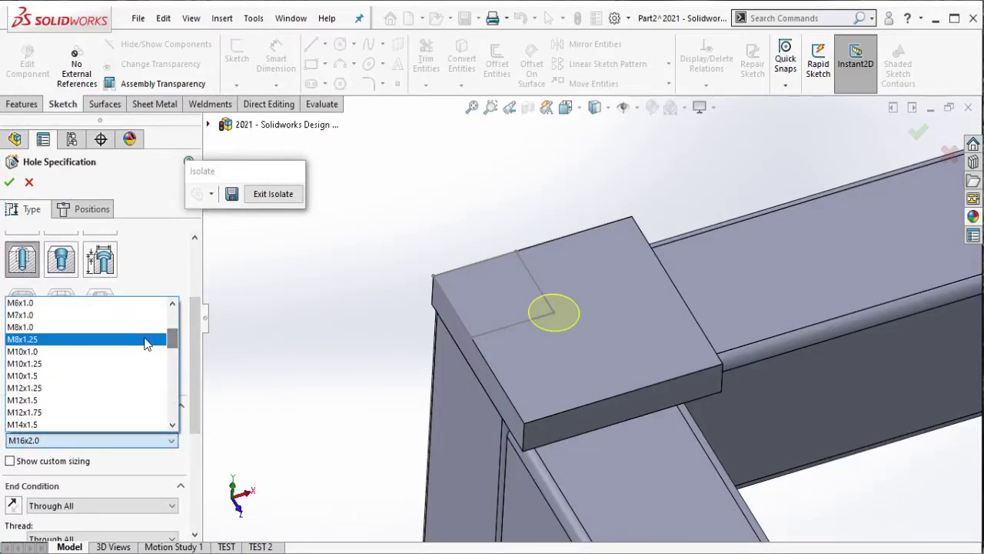
{"action": "left_click", "coordinate": [128, 375]}
{"action": "left_click_drag", "start_coordinate": [195, 393], "coordinate": [177, 501]}
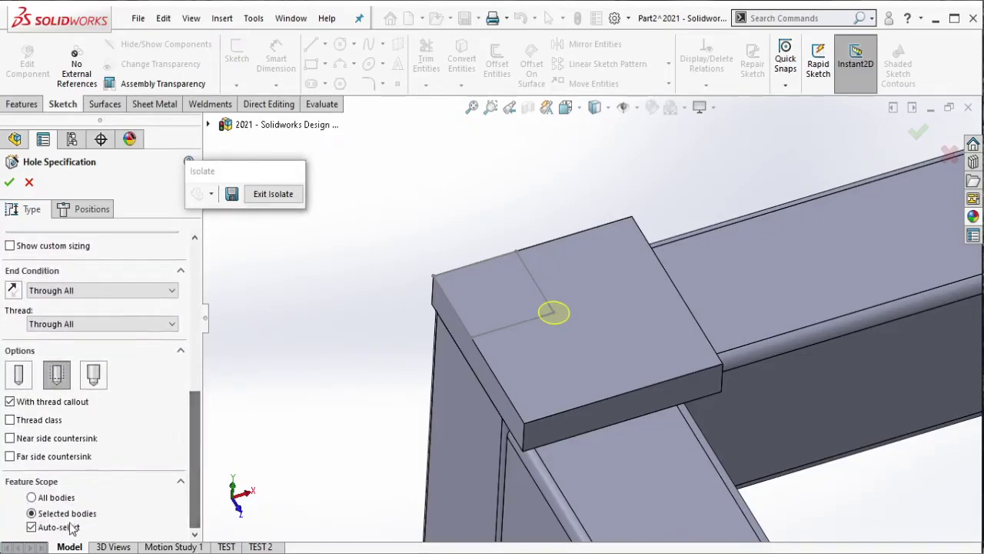
{"action": "left_click", "coordinate": [71, 528]}
{"action": "left_click", "coordinate": [556, 392]}
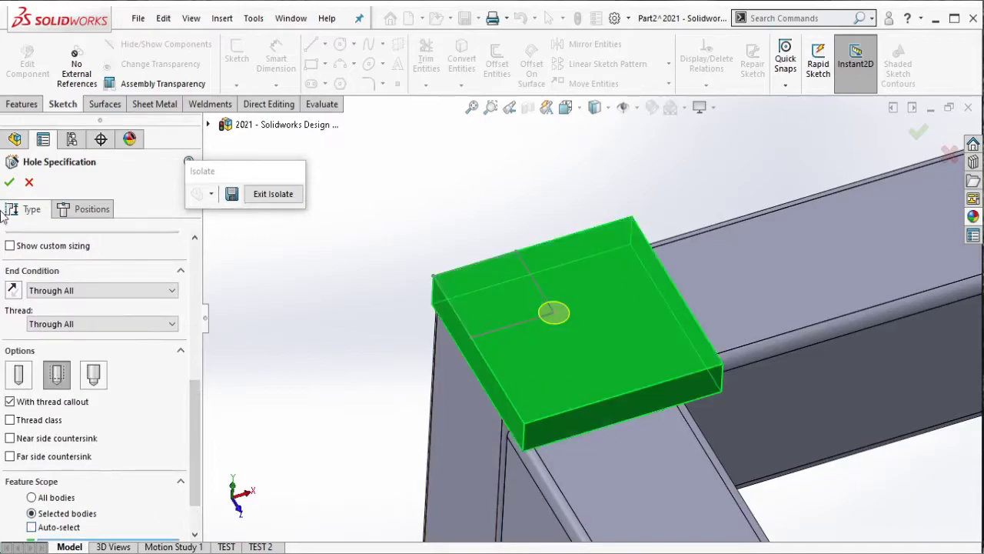
{"action": "key", "text": "Return"}
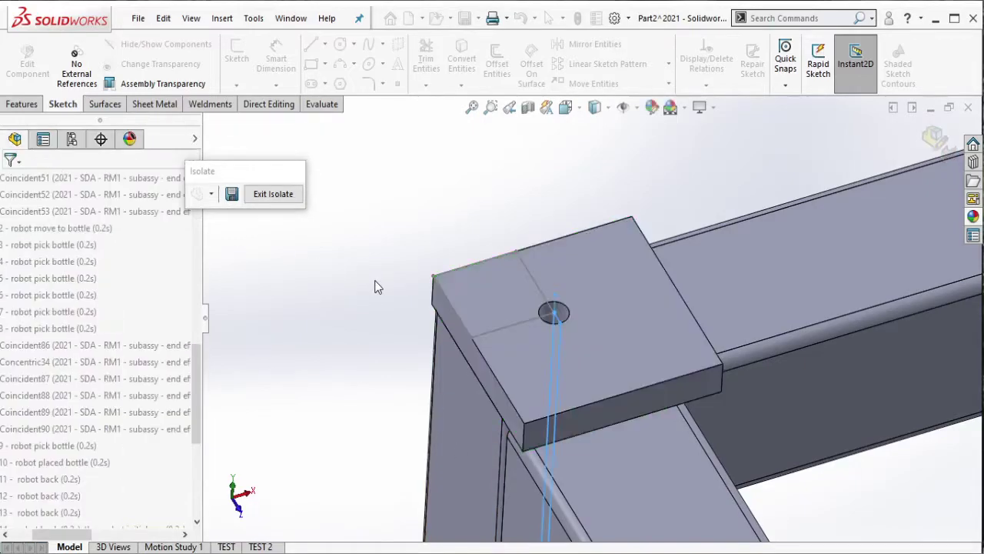
{"action": "left_click", "coordinate": [559, 300]}
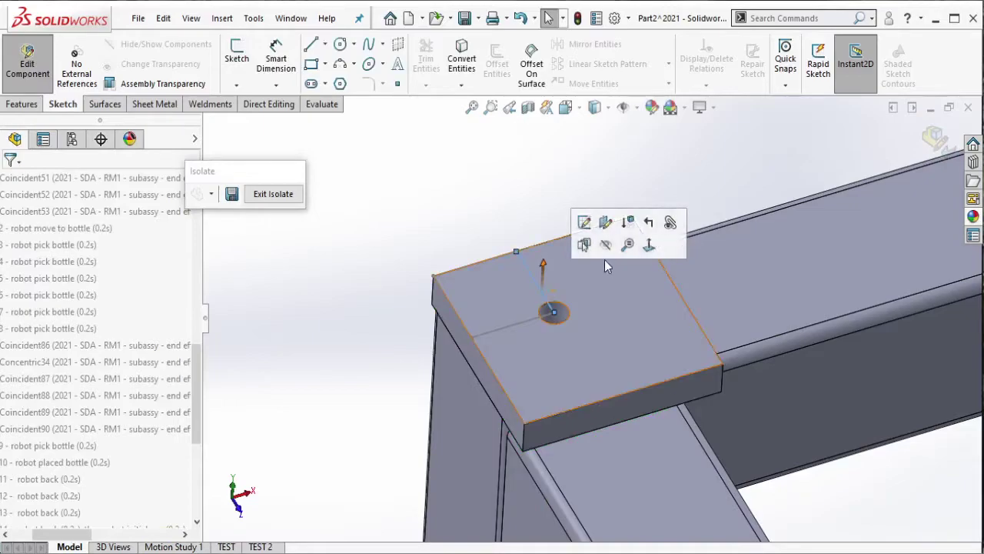
{"action": "left_click", "coordinate": [471, 218]}
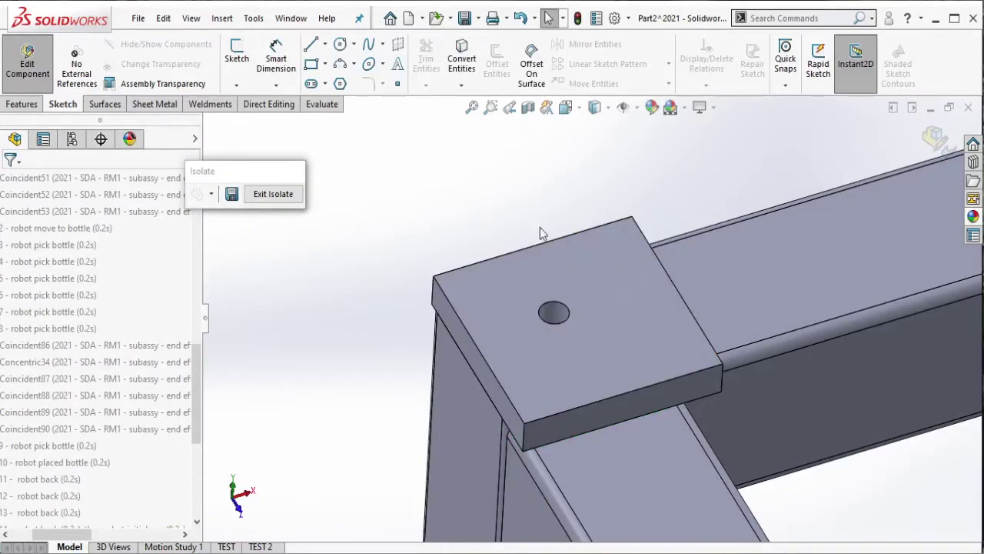
{"action": "scroll", "coordinate": [569, 254], "scroll_direction": "down", "scroll_amount": 2}
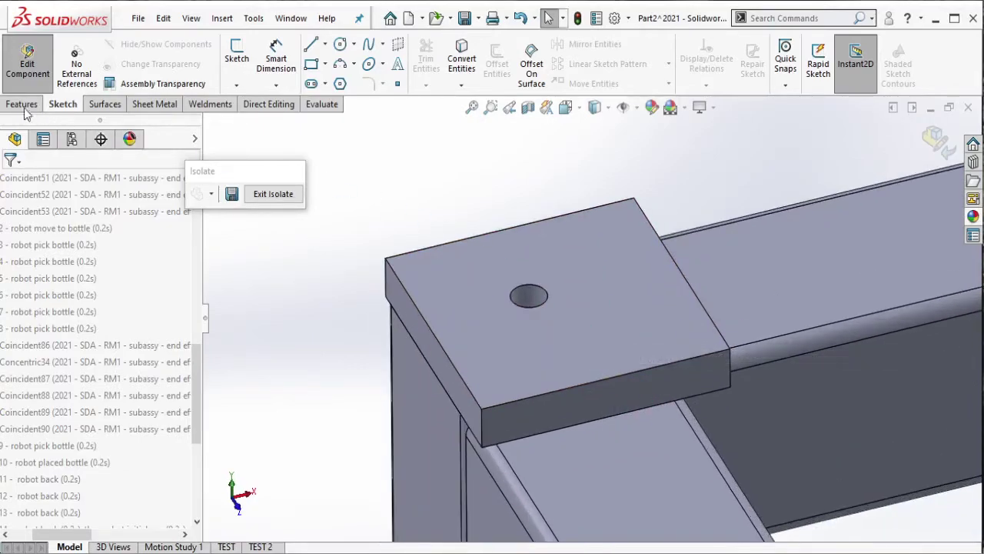
Step: Chamfer three corner edges of the cap plate with a value of 3
{"action": "left_click", "coordinate": [23, 107]}
{"action": "left_click", "coordinate": [616, 86]}
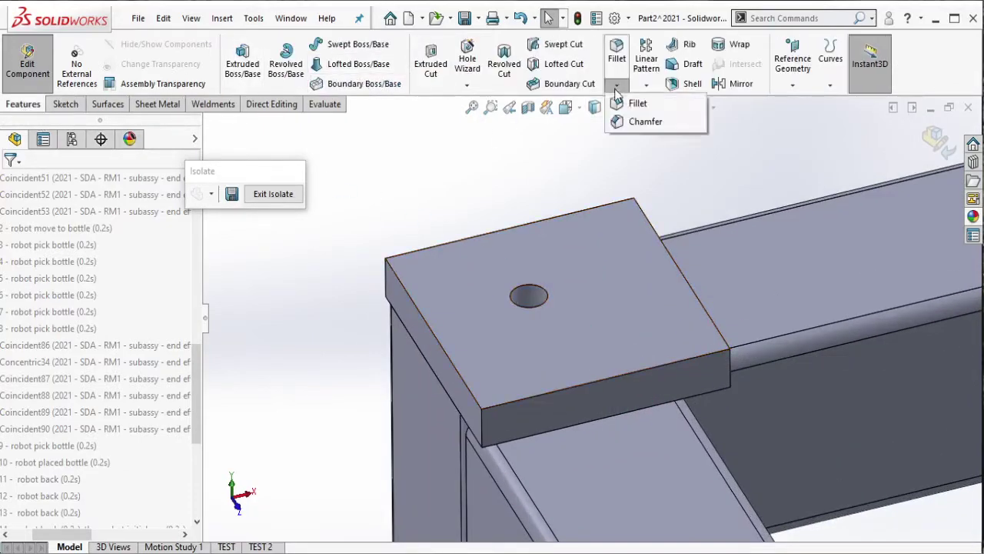
{"action": "left_click", "coordinate": [644, 122]}
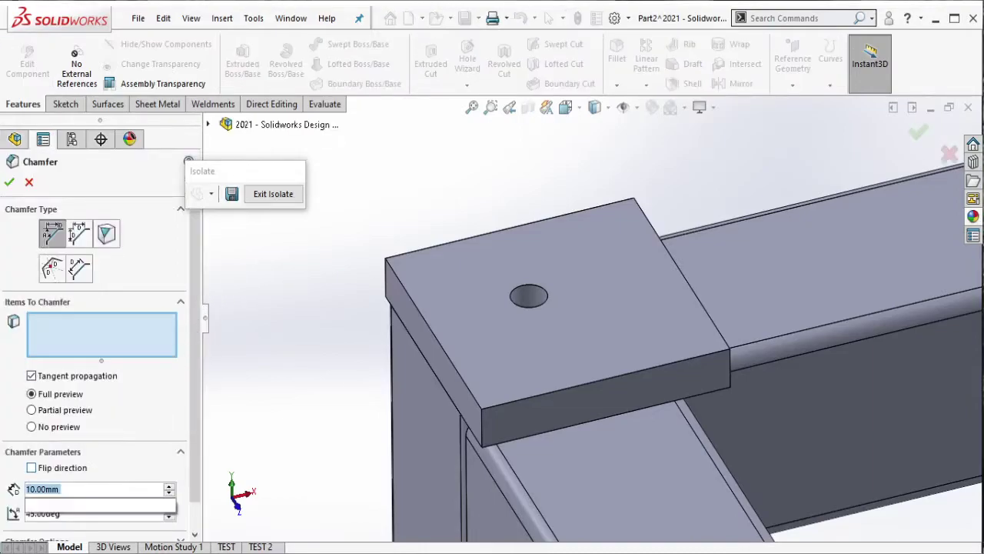
{"action": "type", "text": "3"}
{"action": "left_click", "coordinate": [388, 293]}
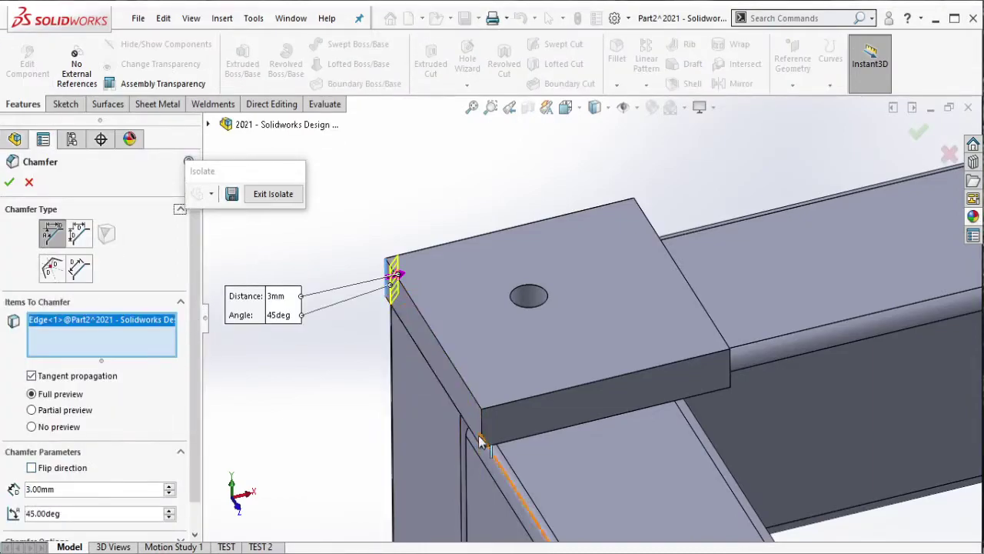
{"action": "left_click", "coordinate": [483, 423]}
{"action": "left_click", "coordinate": [647, 219]}
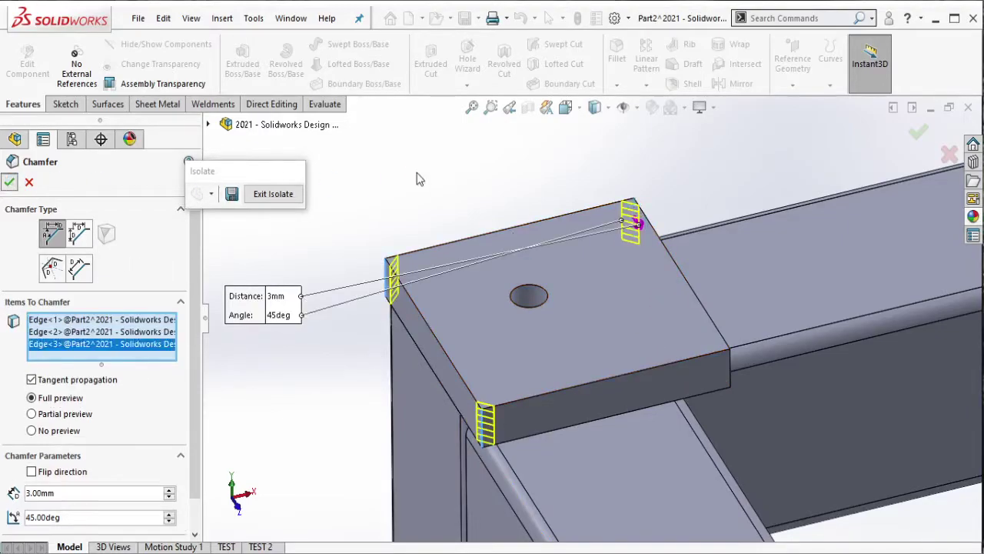
{"action": "key", "text": "Return"}
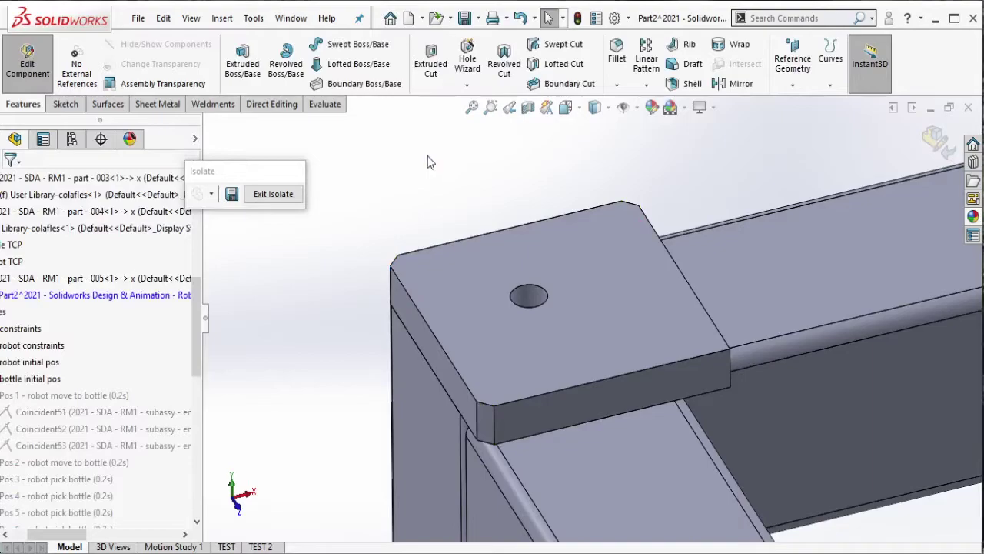
Step: Add a 10 mm, 45° chamfer on the cap's corner edge next to the beam
{"action": "left_click", "coordinate": [616, 85]}
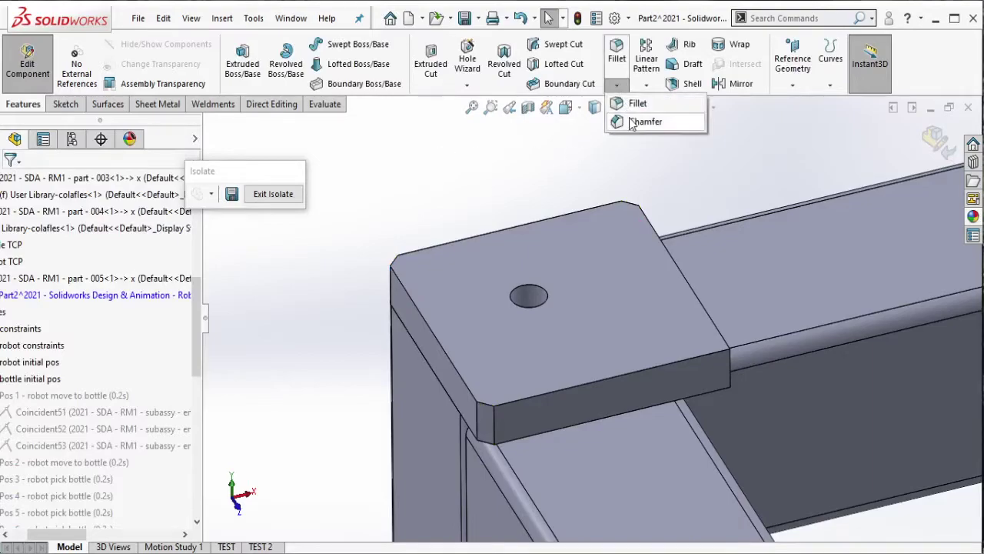
{"action": "left_click", "coordinate": [646, 121]}
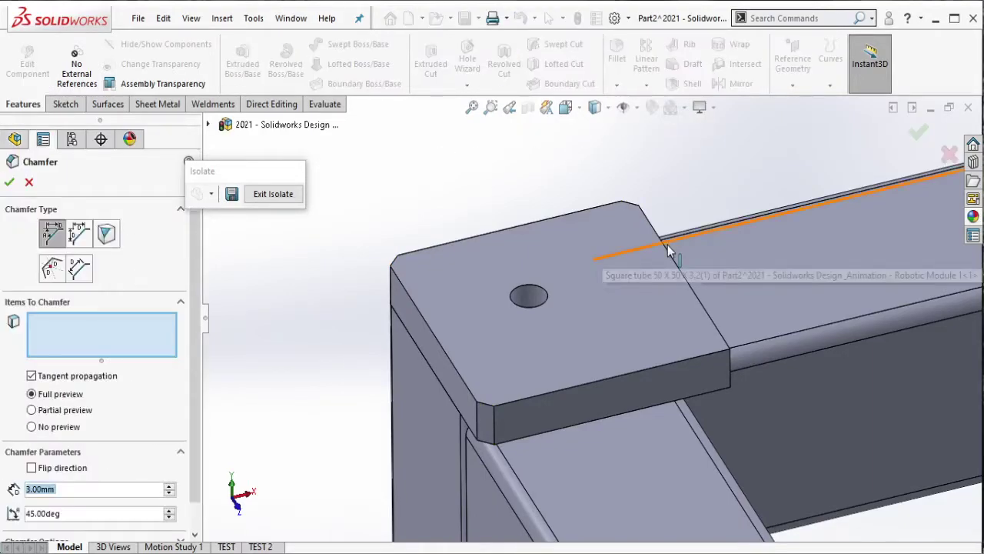
{"action": "type", "text": "10"}
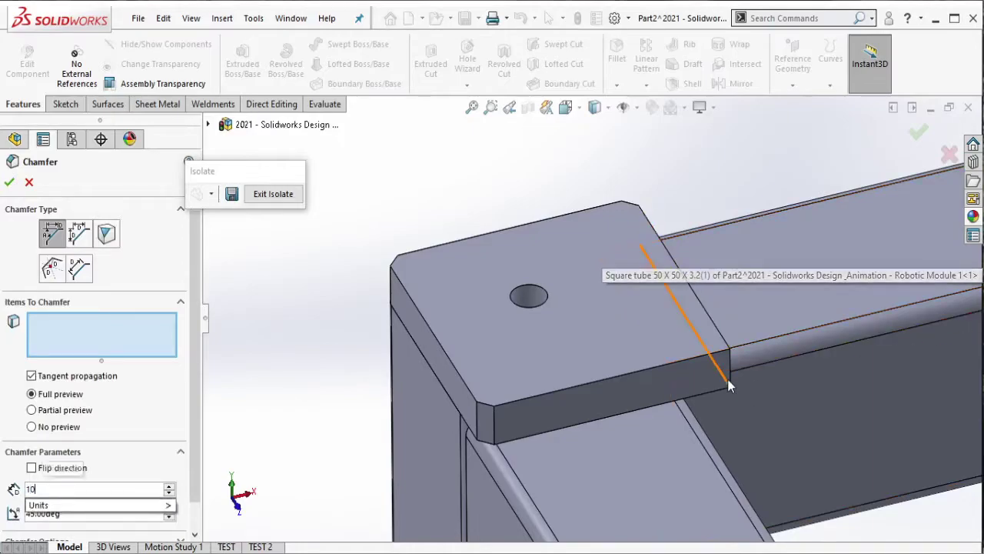
{"action": "left_click", "coordinate": [731, 382]}
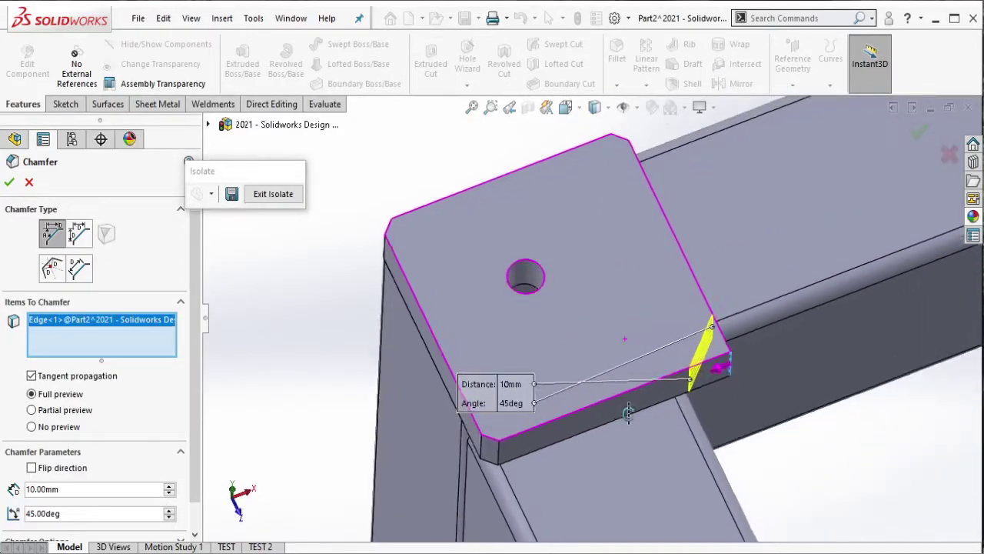
{"action": "middle_click_drag", "start_coordinate": [635, 347], "coordinate": [584, 307]}
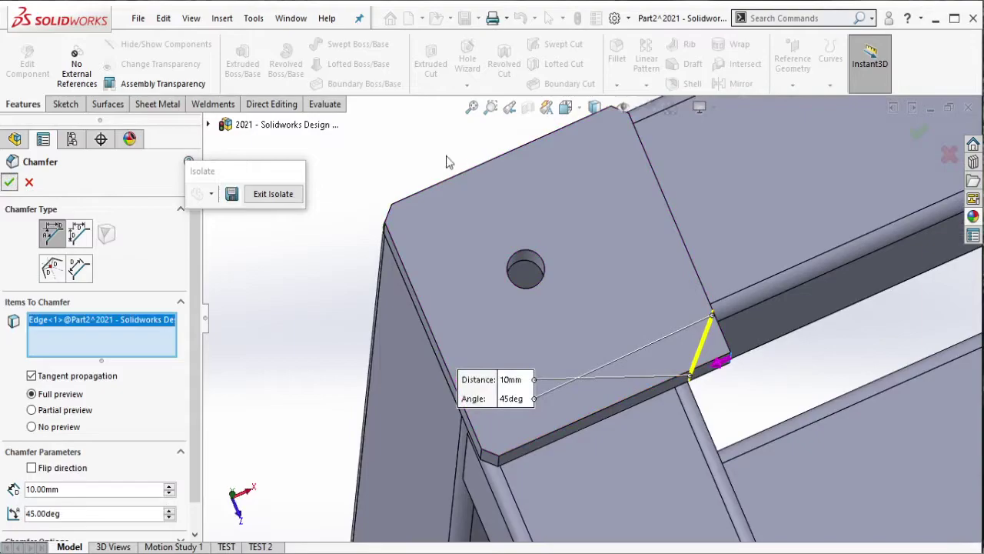
{"action": "key", "text": "Return"}
{"action": "scroll", "coordinate": [727, 250], "scroll_direction": "up", "scroll_amount": 3}
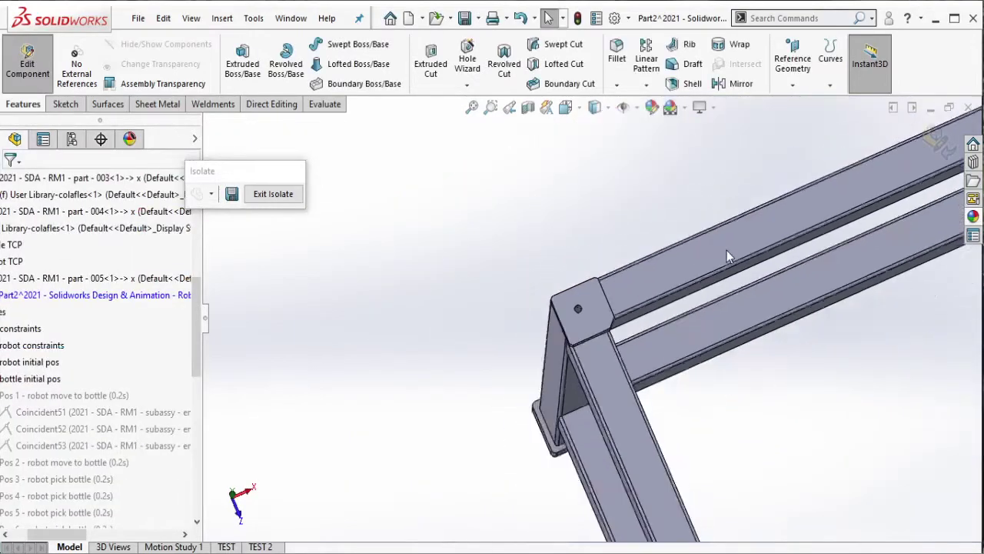
{"action": "scroll", "coordinate": [730, 256], "scroll_direction": "up", "scroll_amount": 2}
Step: Create a mid plane between the first pair of opposite beam faces
{"action": "key", "text": "ctrl+7"}
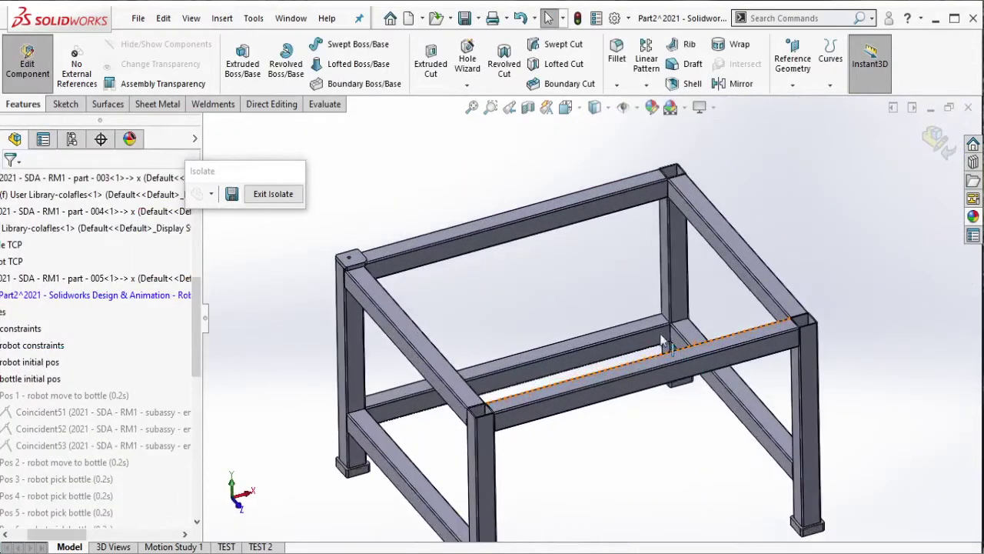
{"action": "left_click", "coordinate": [793, 84]}
{"action": "left_click", "coordinate": [804, 100]}
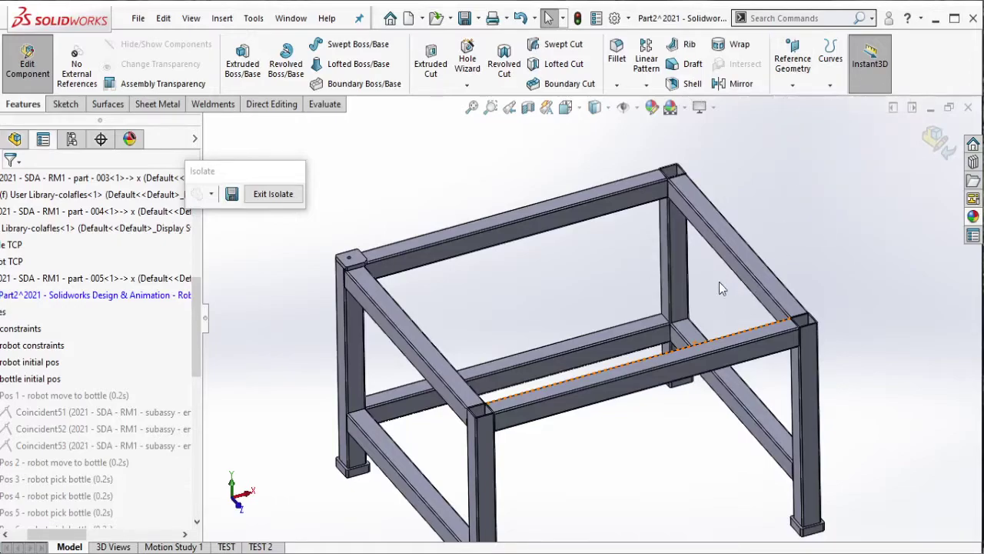
{"action": "left_click", "coordinate": [421, 361]}
{"action": "middle_click_drag", "start_coordinate": [421, 362], "coordinate": [599, 261]}
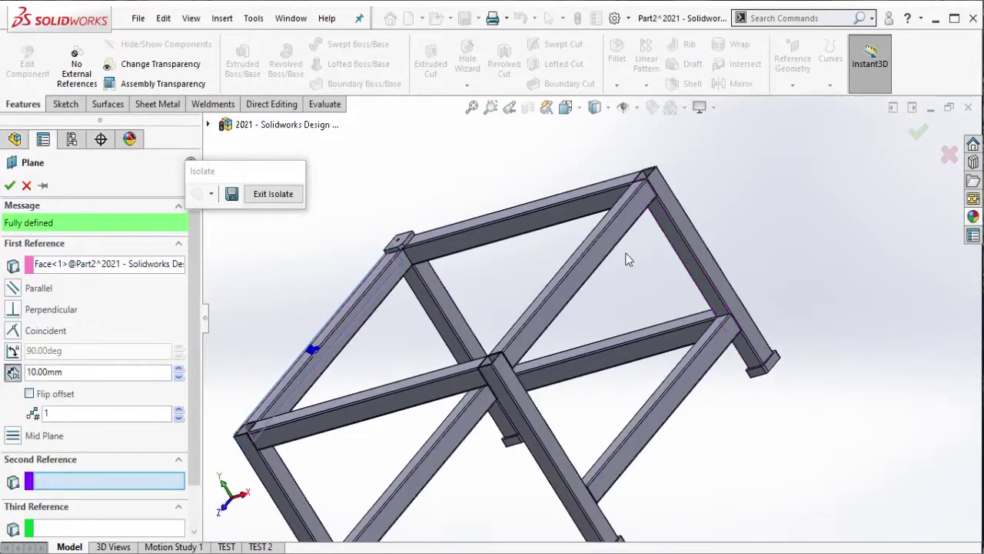
{"action": "left_click", "coordinate": [625, 248]}
{"action": "left_click", "coordinate": [10, 185]}
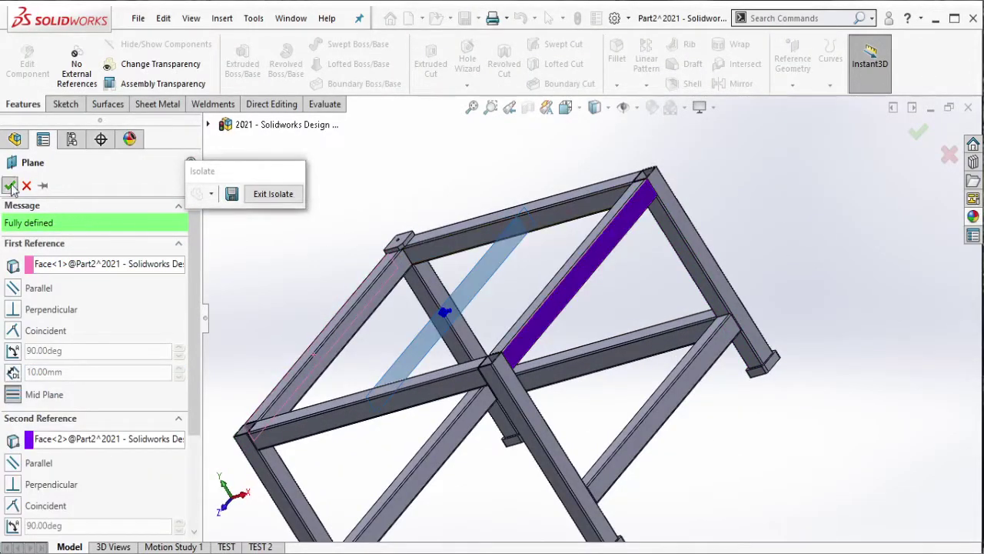
{"action": "right_click", "coordinate": [500, 192]}
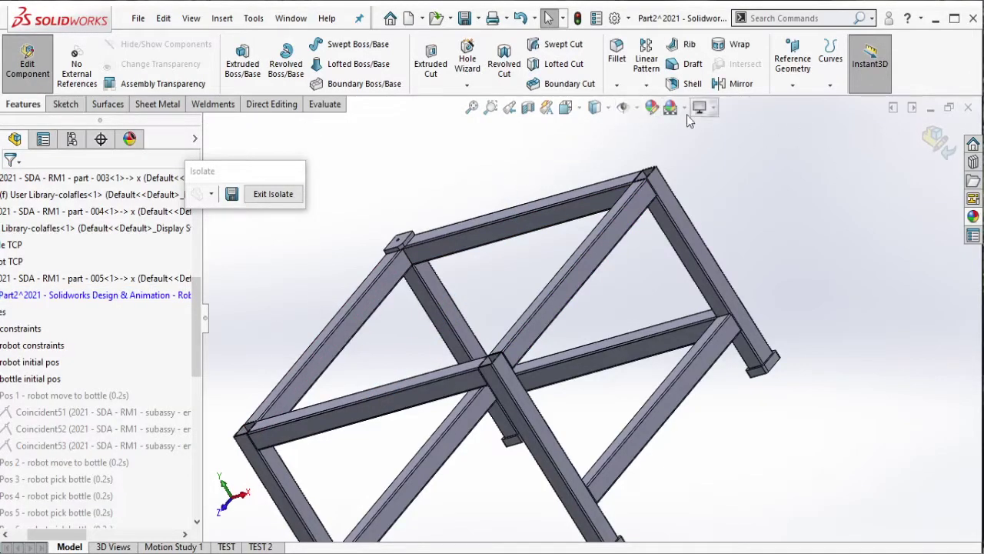
Step: Show planes in the view and inspect Plane1 on the frame
{"action": "left_click", "coordinate": [636, 108]}
{"action": "left_click", "coordinate": [637, 177]}
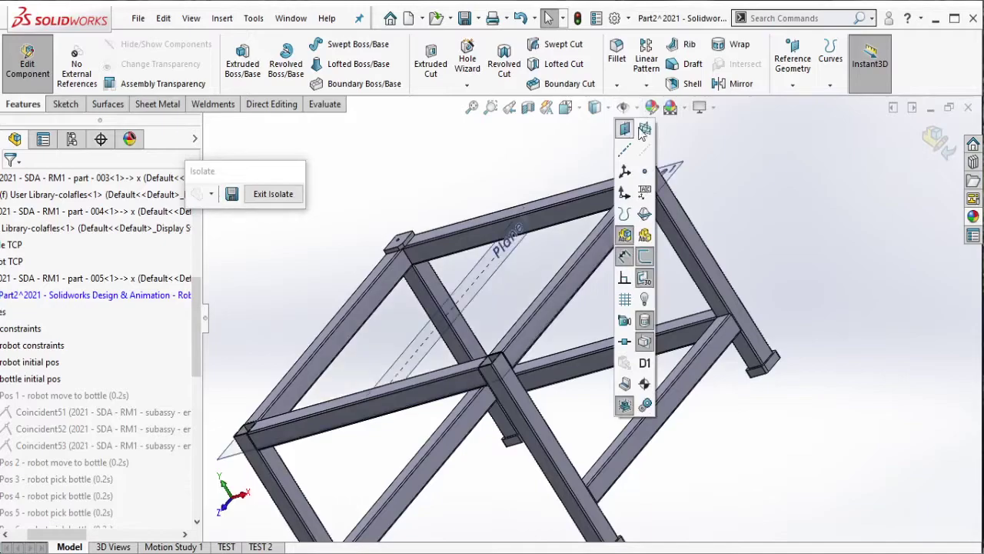
{"action": "mouse_move", "coordinate": [676, 176]}
{"action": "middle_mouse_down"}
{"action": "mouse_move", "coordinate": [673, 194]}
{"action": "mouse_move", "coordinate": [669, 184]}
{"action": "middle_mouse_up"}
{"action": "left_click", "coordinate": [669, 183]}
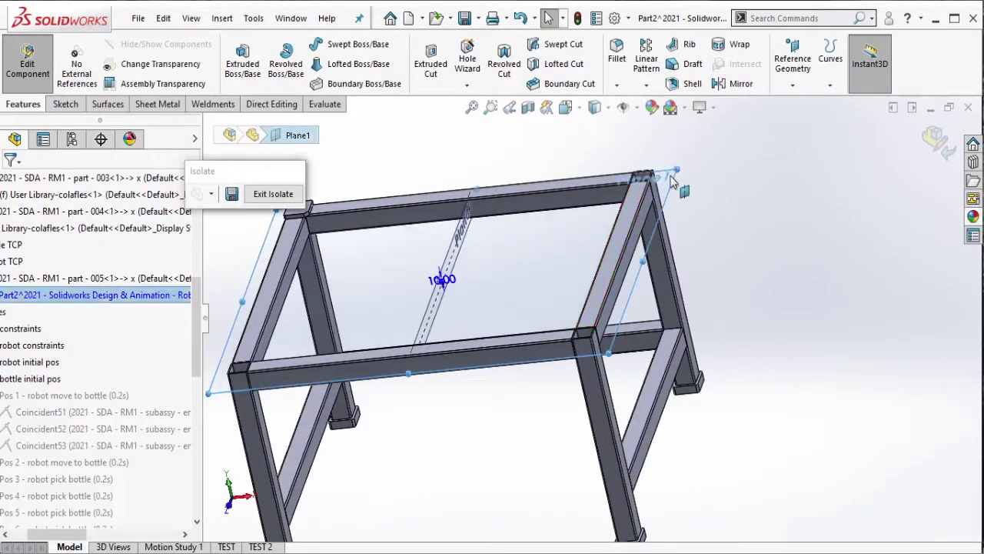
{"action": "right_click", "coordinate": [669, 182]}
{"action": "left_click", "coordinate": [616, 146]}
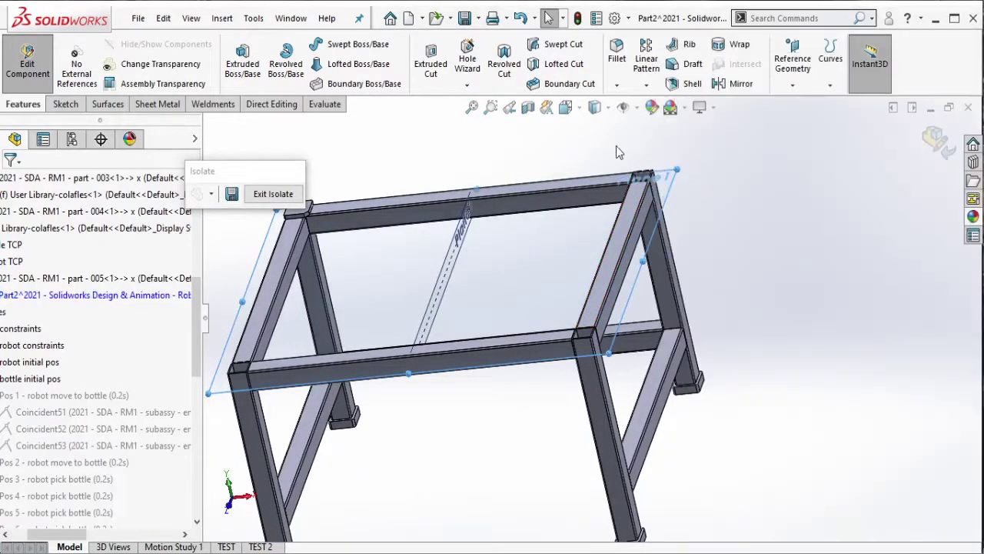
Step: Create Plane4 midway between the front beam face and its opposite beam
{"action": "left_click", "coordinate": [793, 62]}
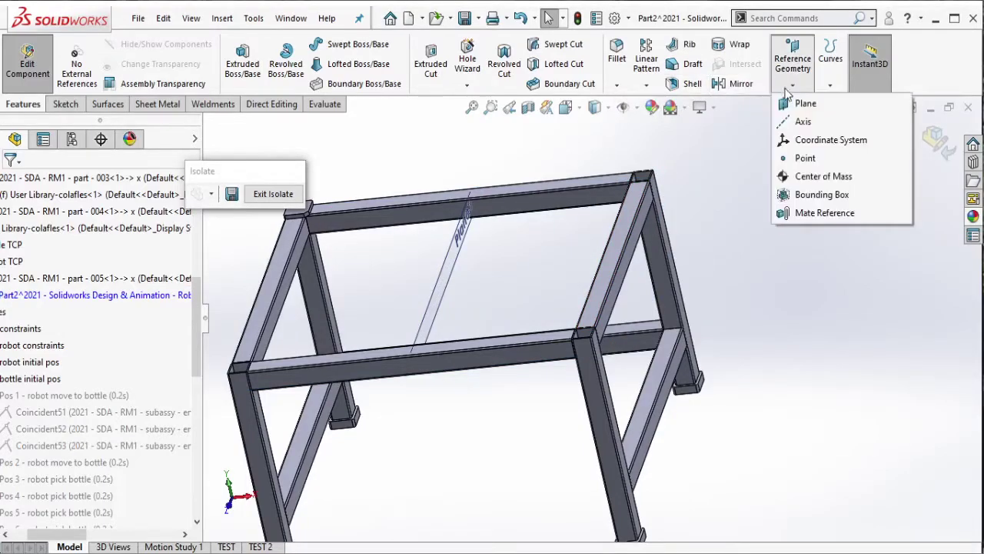
{"action": "left_click", "coordinate": [784, 103]}
{"action": "left_click", "coordinate": [552, 350]}
{"action": "middle_click_drag", "start_coordinate": [542, 210], "coordinate": [507, 238]}
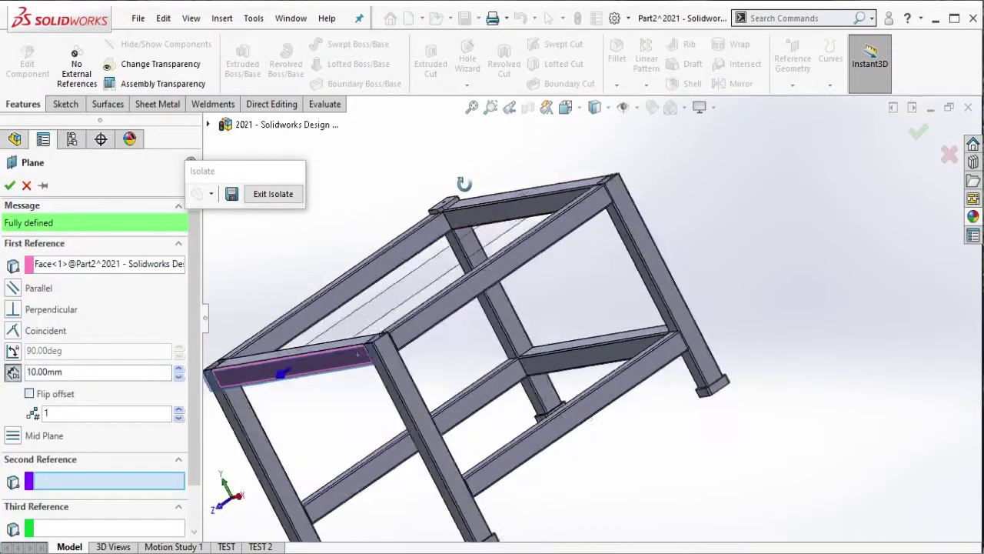
{"action": "left_click", "coordinate": [548, 229]}
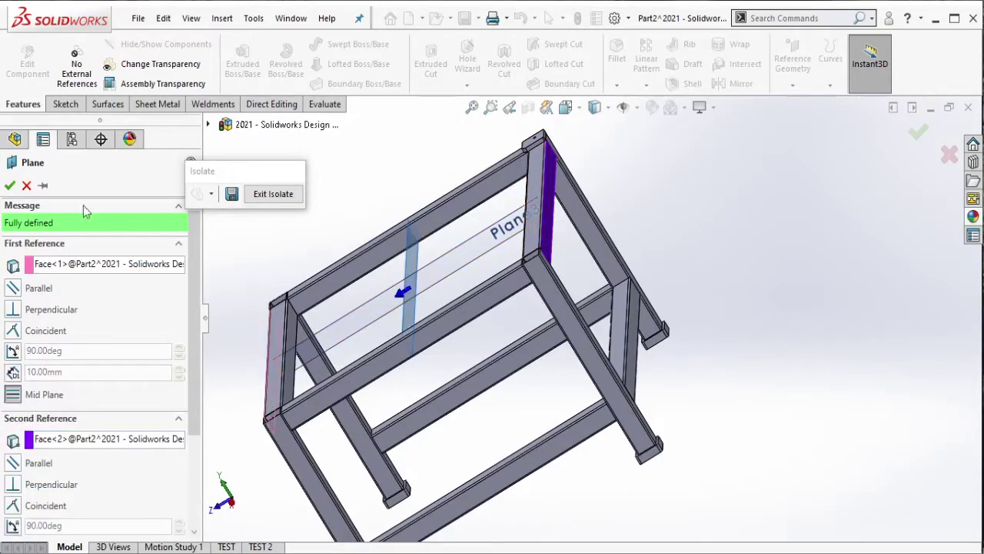
{"action": "right_click", "coordinate": [459, 208]}
{"action": "mouse_move", "coordinate": [460, 207]}
{"action": "middle_mouse_down"}
{"action": "mouse_move", "coordinate": [435, 145]}
{"action": "mouse_move", "coordinate": [728, 253]}
{"action": "middle_mouse_up"}
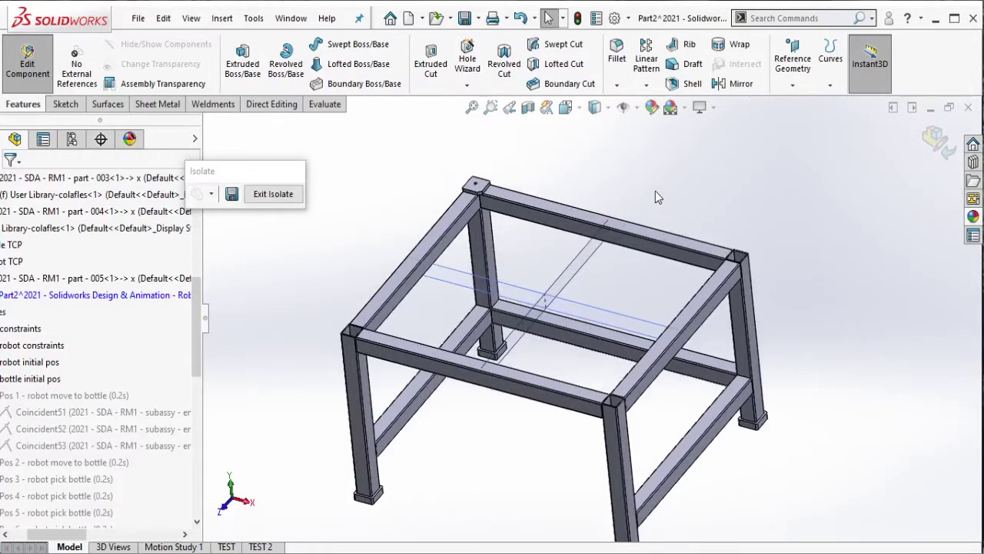
Step: Mirror the chamfered corner cap body across Plane3
{"action": "left_click", "coordinate": [724, 86]}
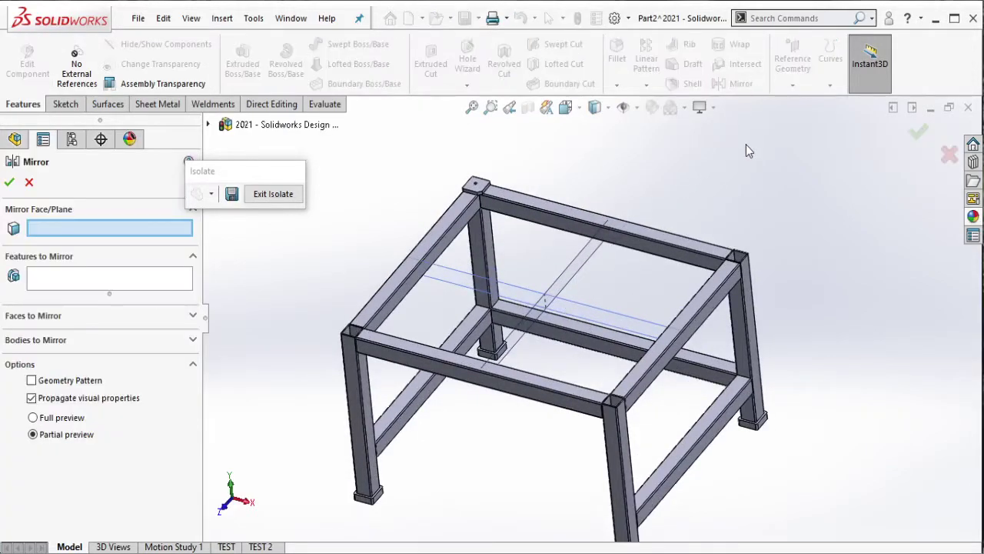
{"action": "left_click", "coordinate": [593, 257]}
{"action": "left_click", "coordinate": [70, 339]}
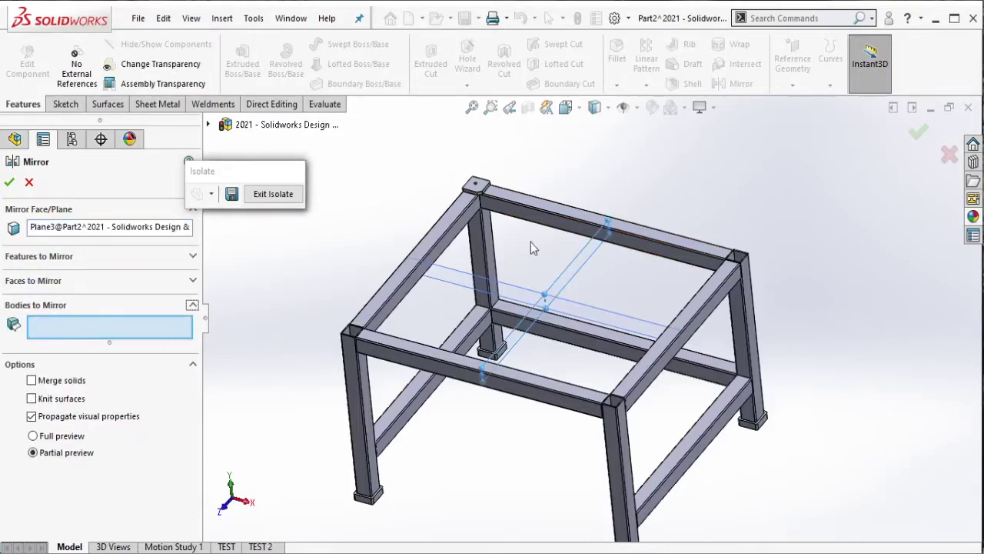
{"action": "left_click", "coordinate": [481, 190]}
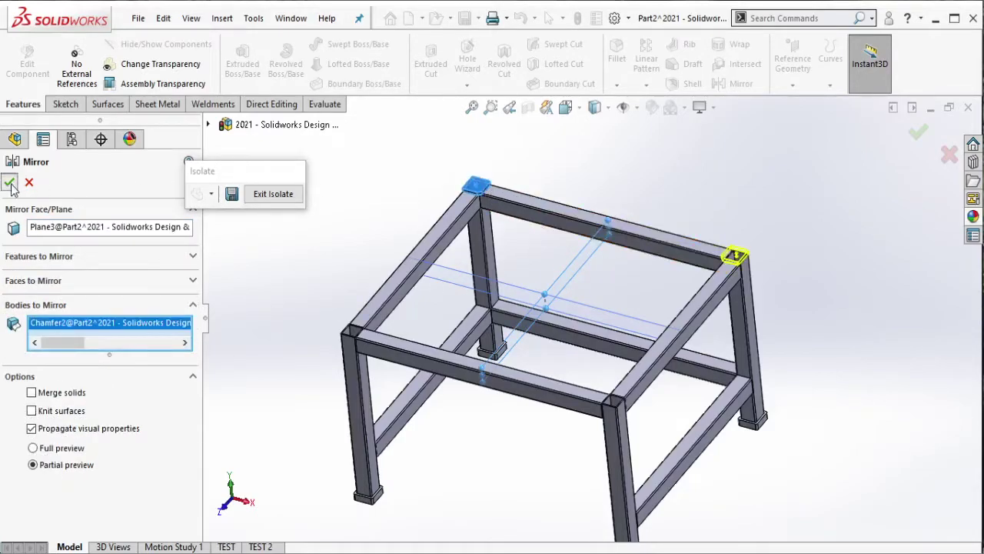
{"action": "key", "text": "Return"}
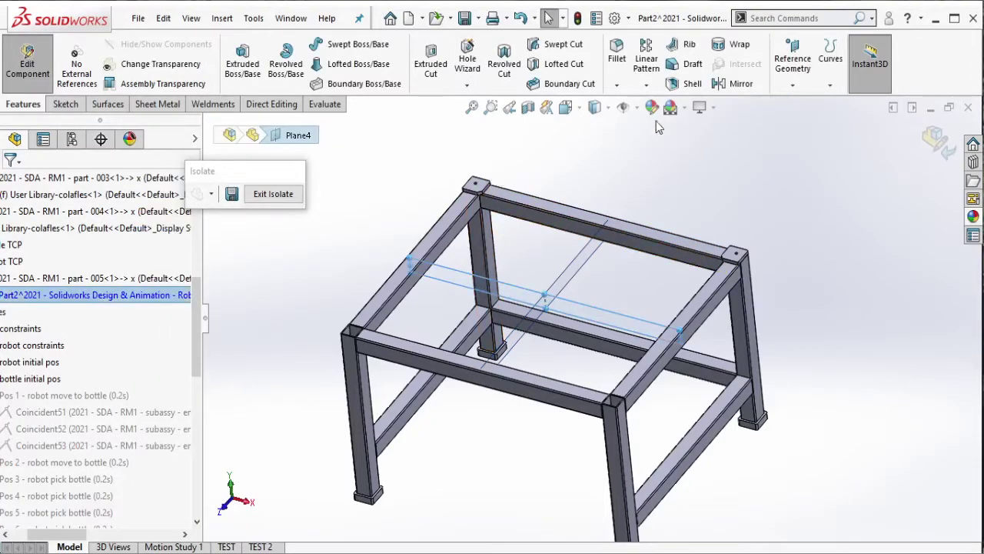
Step: Mirror both corner cap bodies across Plane4 so all four corners are capped
{"action": "key", "text": "Return"}
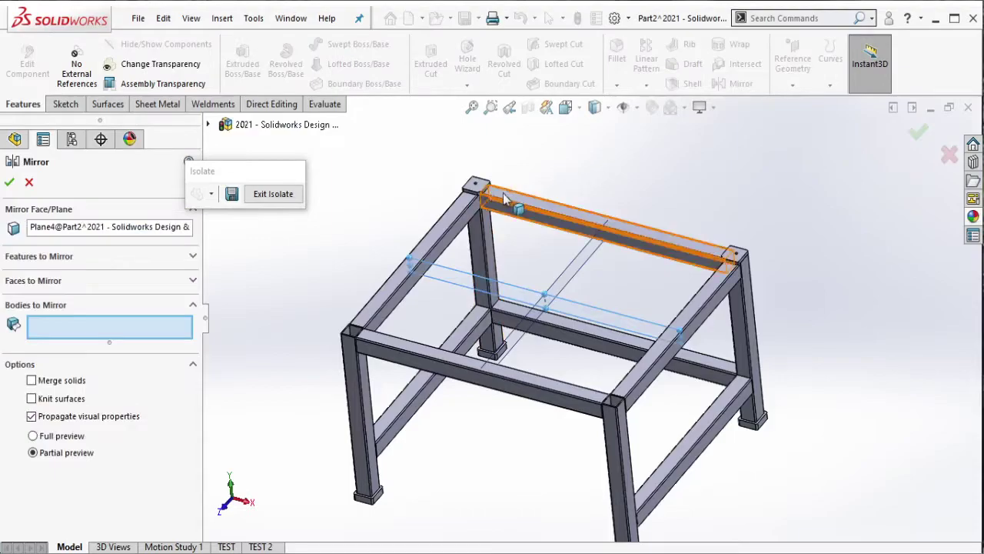
{"action": "left_click", "coordinate": [477, 185]}
{"action": "left_click", "coordinate": [736, 260]}
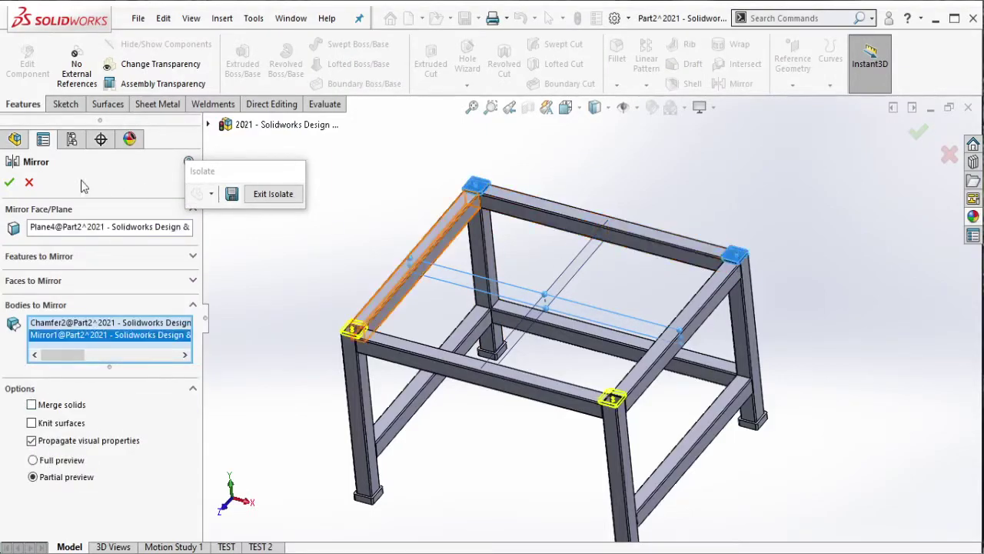
{"action": "left_click", "coordinate": [14, 186]}
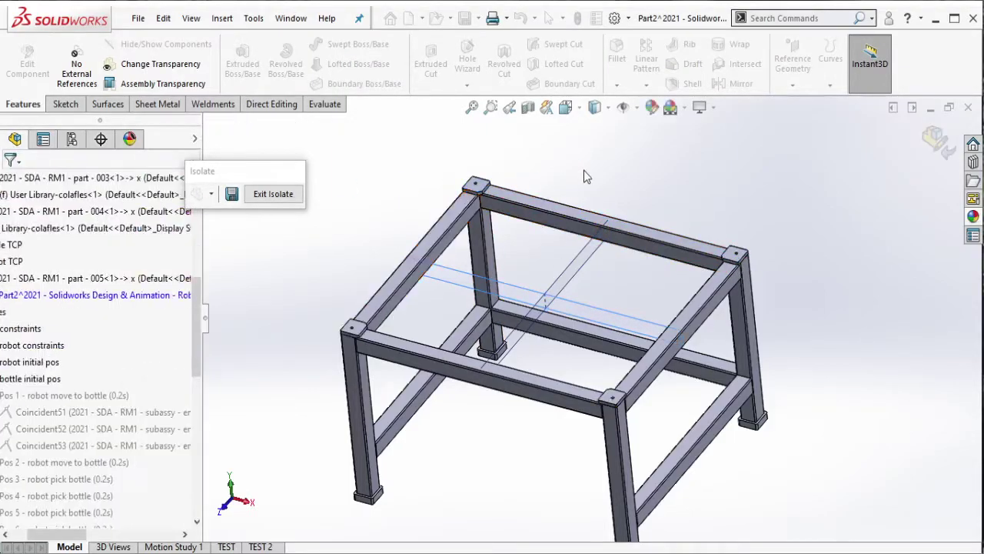
{"action": "left_click", "coordinate": [635, 108]}
Step: Hide the planes and sketch lines, select the table-frame component, and view the opened part isometrically
{"action": "left_click", "coordinate": [627, 131]}
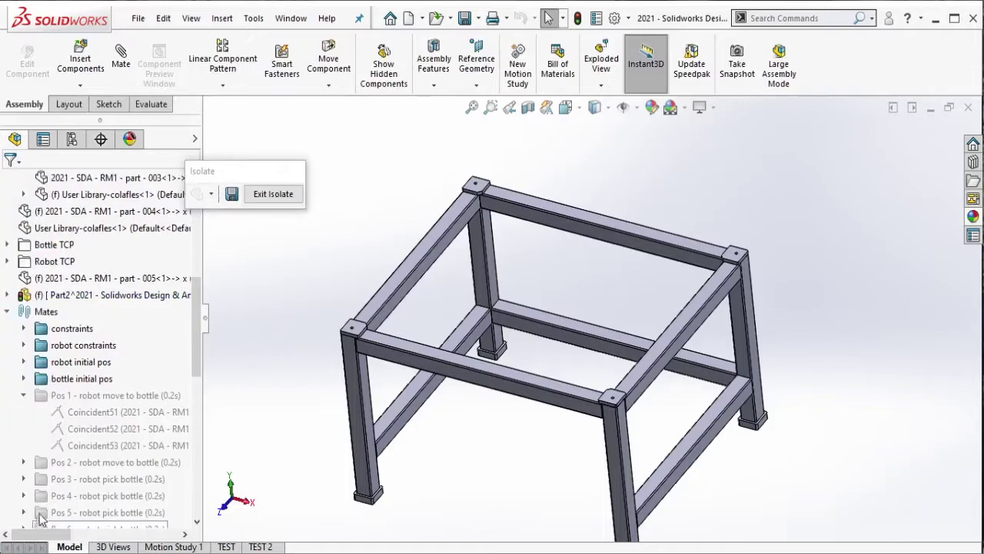
{"action": "right_click", "coordinate": [158, 350]}
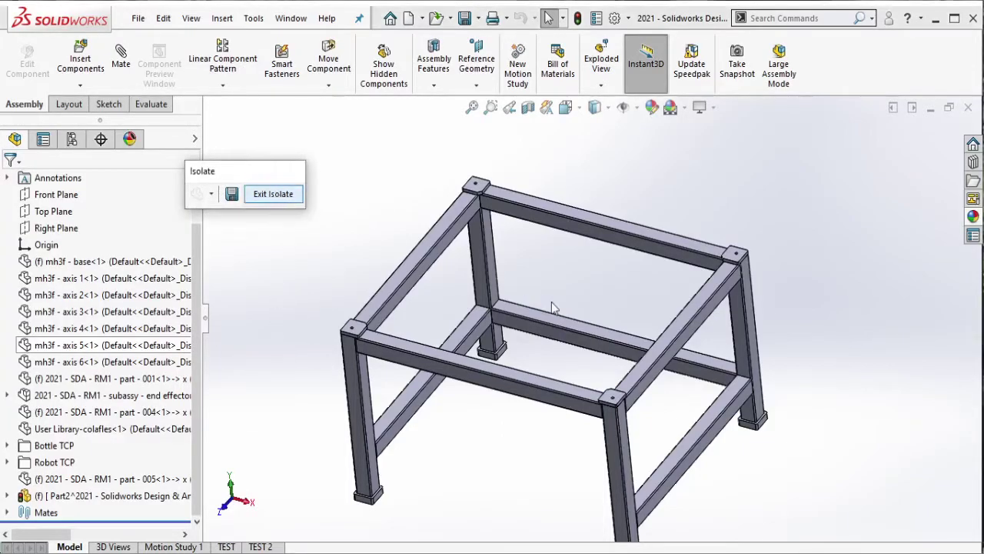
{"action": "middle_click_drag", "start_coordinate": [495, 277], "coordinate": [549, 301]}
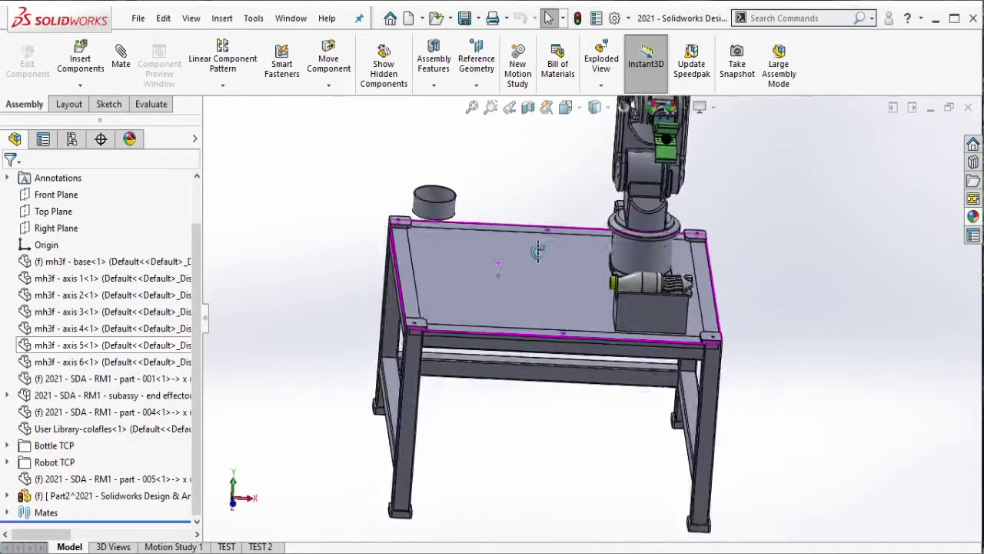
{"action": "left_click", "coordinate": [116, 496]}
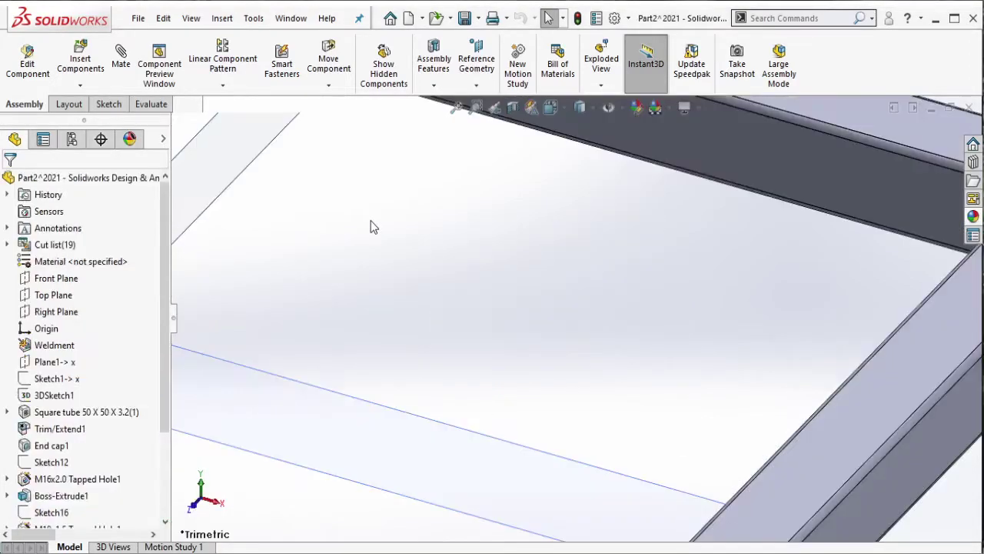
{"action": "key", "text": "ctrl+7"}
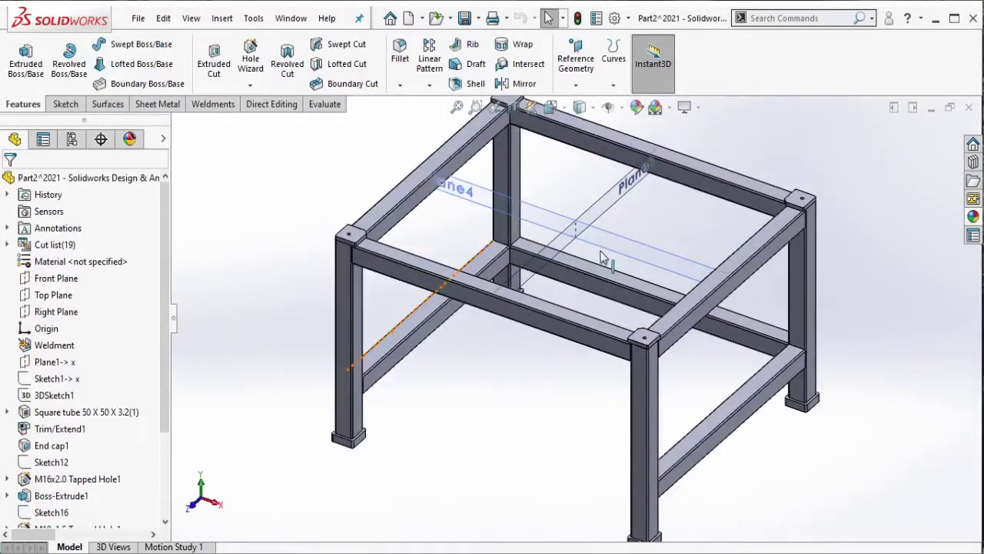
Step: Save the frame part under the new name '2021 - SDA - RM1 - part - 006'
{"action": "left_click", "coordinate": [139, 18]}
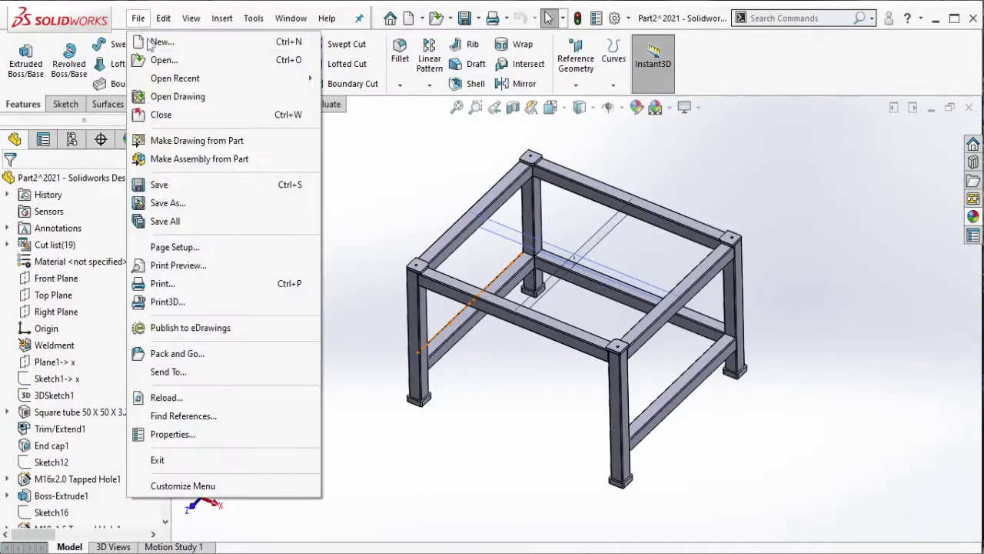
{"action": "left_click", "coordinate": [179, 202]}
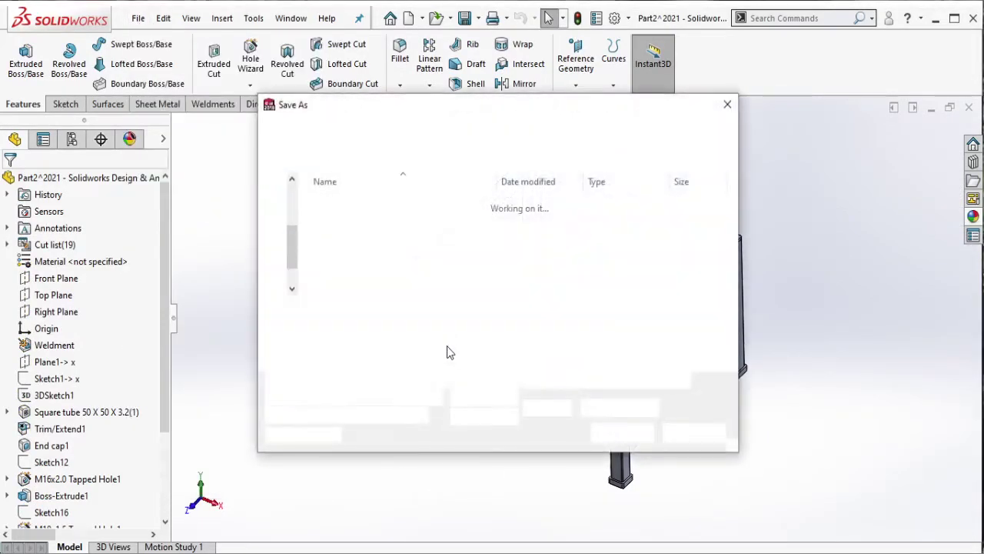
{"action": "left_click", "coordinate": [451, 269]}
{"action": "left_click", "coordinate": [499, 312]}
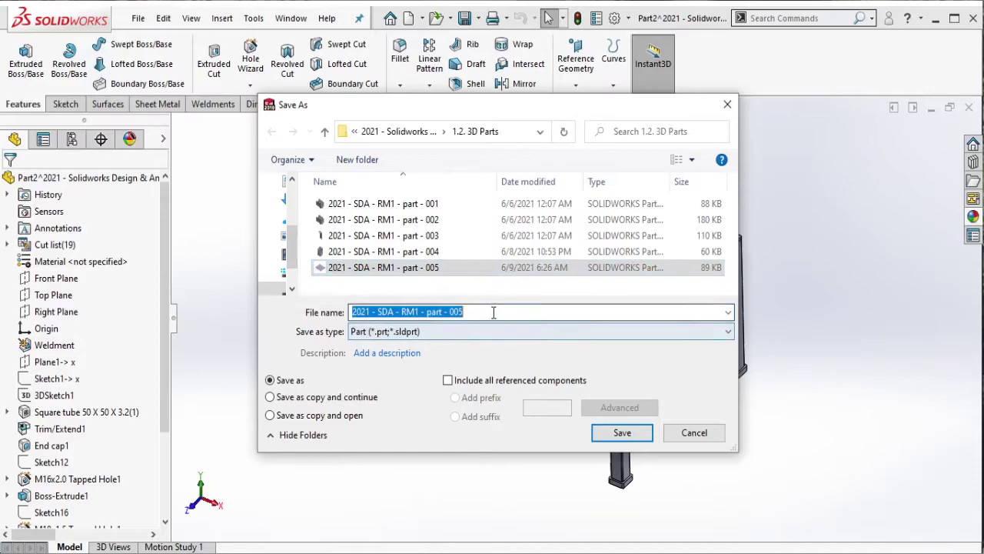
{"action": "key", "text": "BackSpace"}
{"action": "type", "text": "6"}
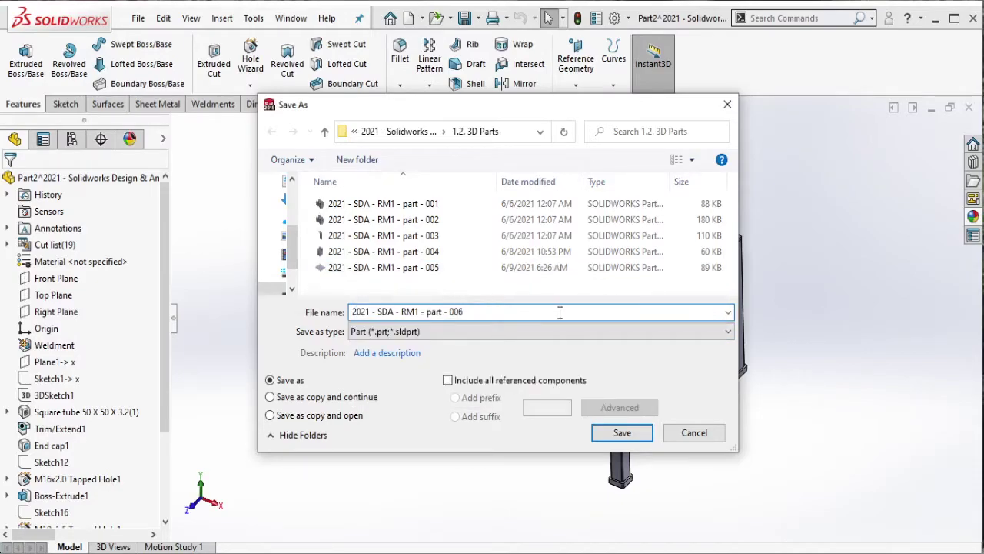
{"action": "left_click", "coordinate": [636, 437]}
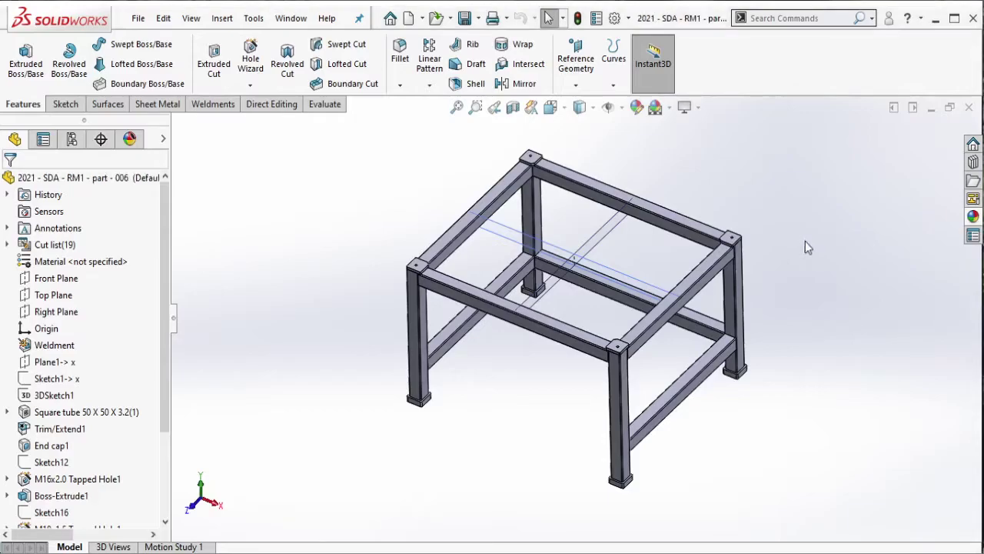
Step: Back in the robot-table assembly, set the frame component to Float
{"action": "key", "text": "ctrl+Tab"}
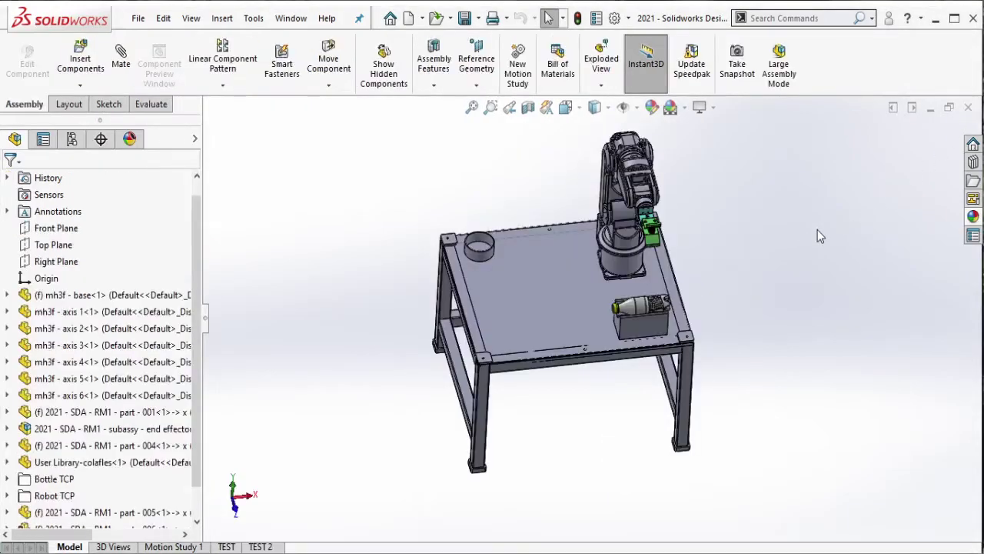
{"action": "scroll", "coordinate": [667, 347], "scroll_direction": "down", "scroll_amount": 5}
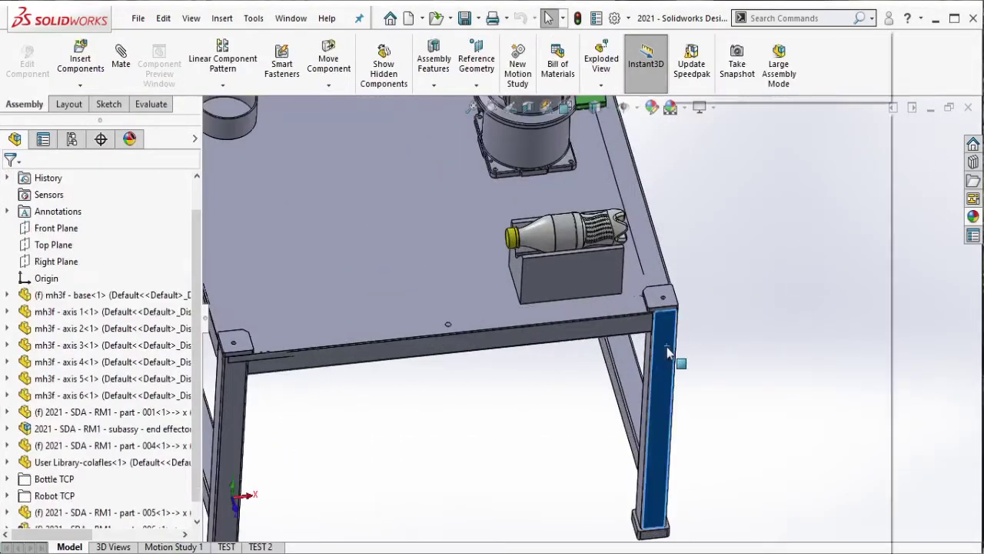
{"action": "right_click", "coordinate": [667, 350]}
{"action": "left_click", "coordinate": [702, 289]}
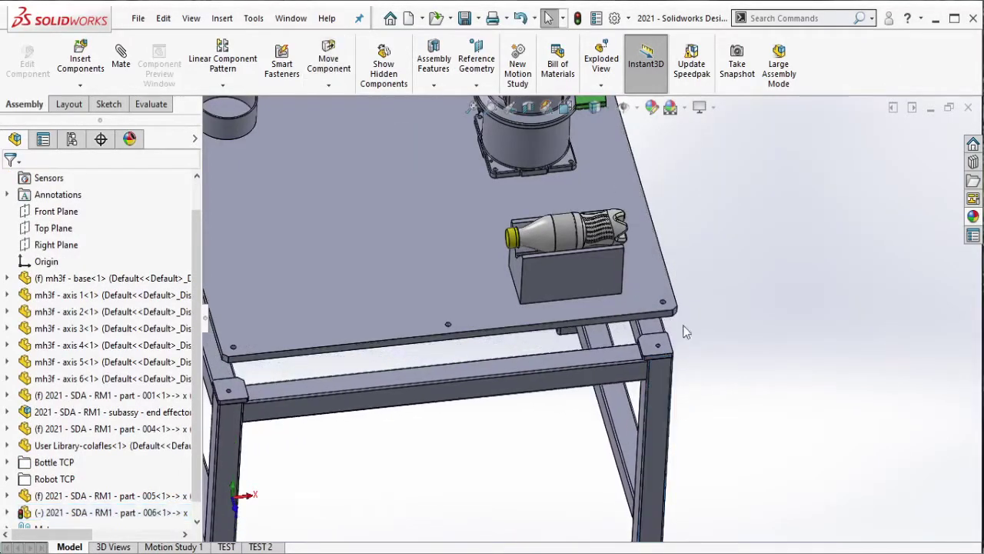
Step: Mate a tabletop corner hole concentric with the matching hole in the frame's corner cap
{"action": "scroll", "coordinate": [681, 330], "scroll_direction": "down", "scroll_amount": 3}
{"action": "scroll", "coordinate": [648, 303], "scroll_direction": "down", "scroll_amount": 3}
{"action": "left_click", "coordinate": [628, 309]}
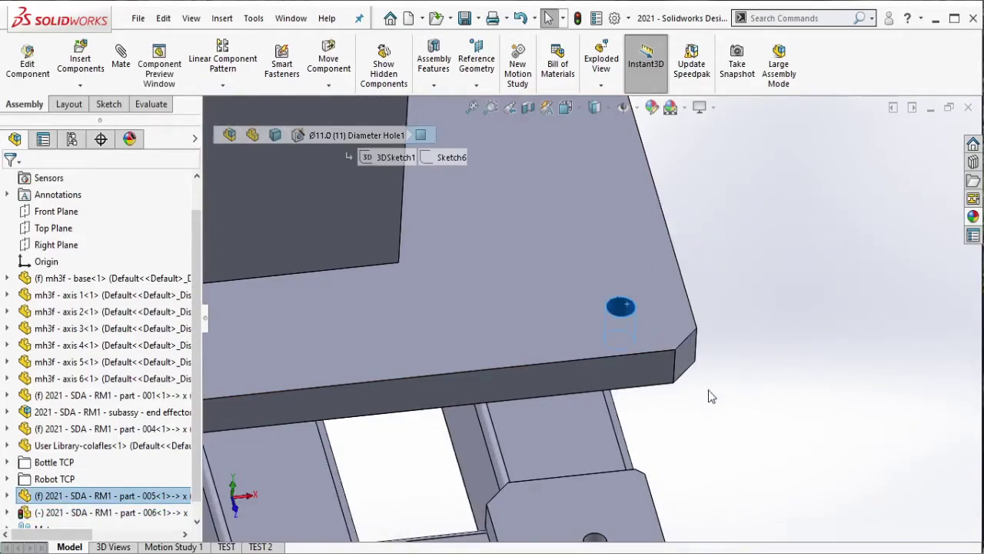
{"action": "scroll", "coordinate": [638, 442], "scroll_direction": "down", "scroll_amount": 2}
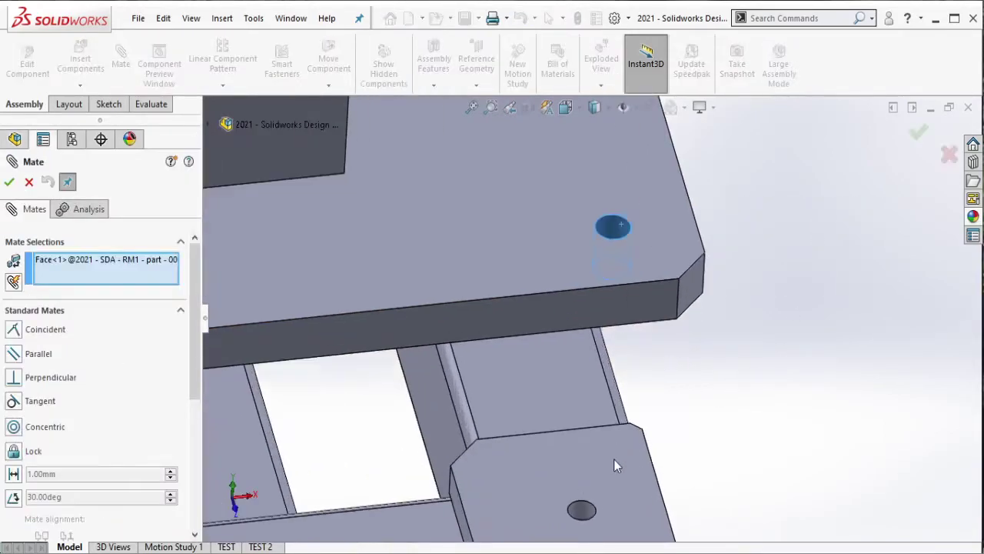
{"action": "left_click", "coordinate": [582, 505]}
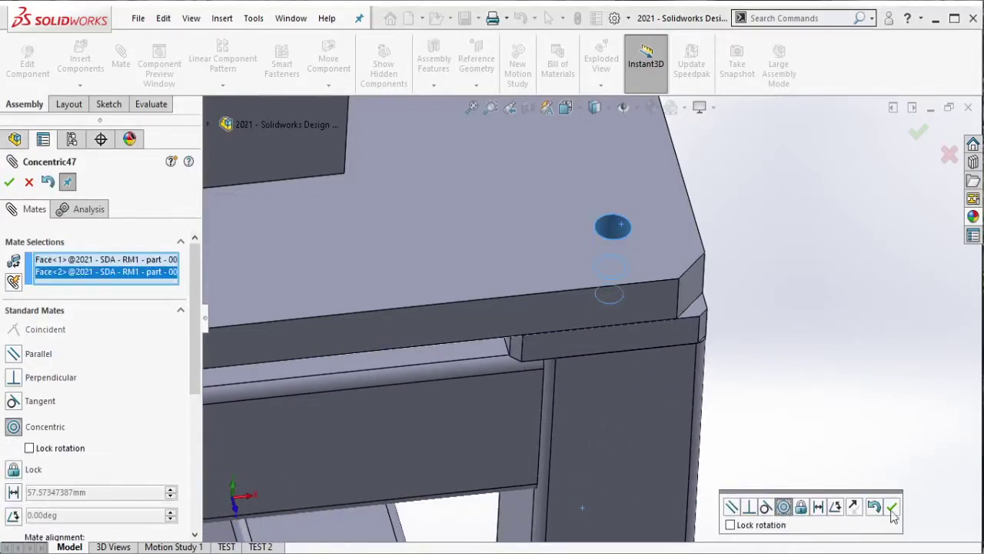
{"action": "left_click", "coordinate": [892, 506]}
Step: Add a second concentric mate between another tabletop corner hole and its cap hole
{"action": "scroll", "coordinate": [491, 313], "scroll_direction": "up", "scroll_amount": 5}
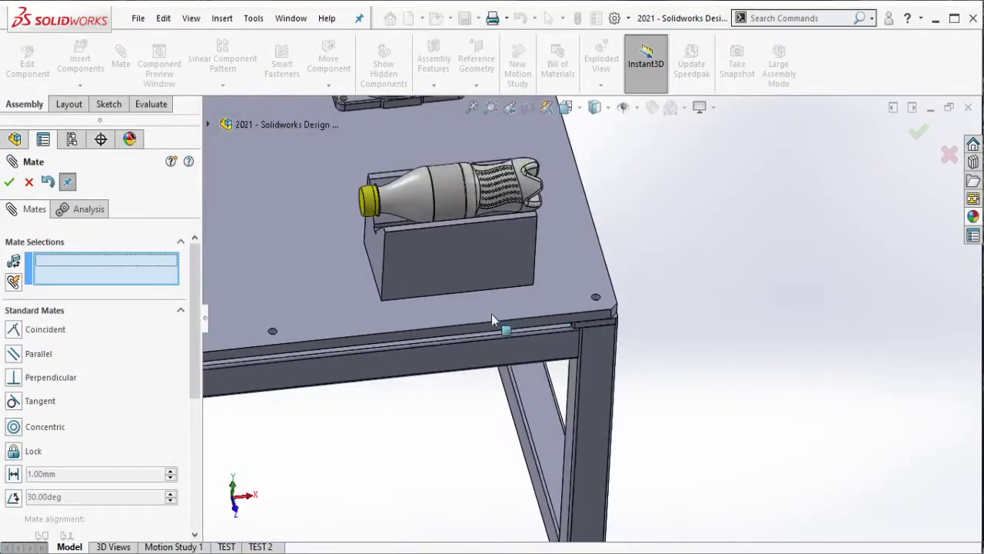
{"action": "middle_click_drag", "start_coordinate": [391, 256], "coordinate": [443, 276]}
{"action": "scroll", "coordinate": [457, 329], "scroll_direction": "down", "scroll_amount": 5}
{"action": "scroll", "coordinate": [382, 296], "scroll_direction": "down", "scroll_amount": 2}
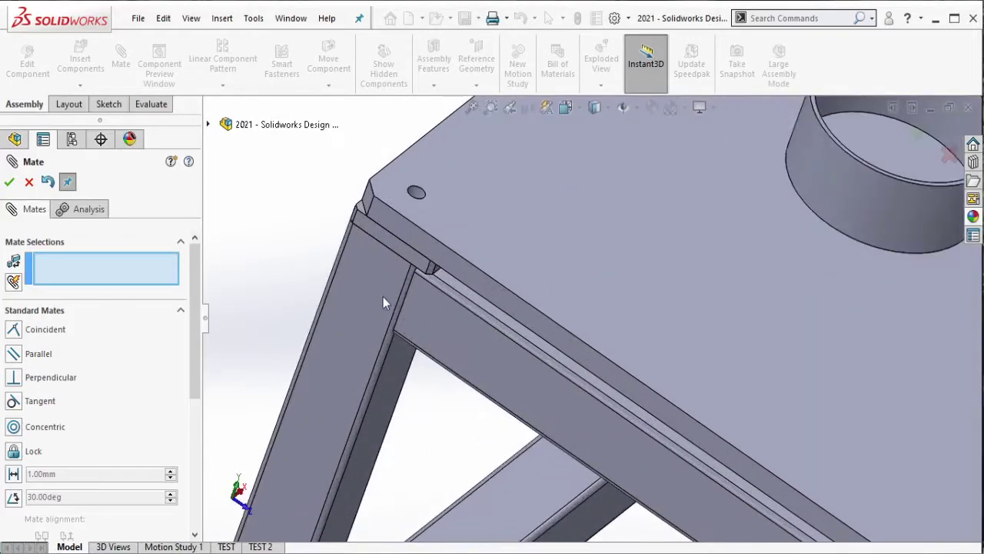
{"action": "scroll", "coordinate": [431, 243], "scroll_direction": "down", "scroll_amount": 2}
{"action": "scroll", "coordinate": [431, 243], "scroll_direction": "down", "scroll_amount": 2}
{"action": "left_click", "coordinate": [430, 230]}
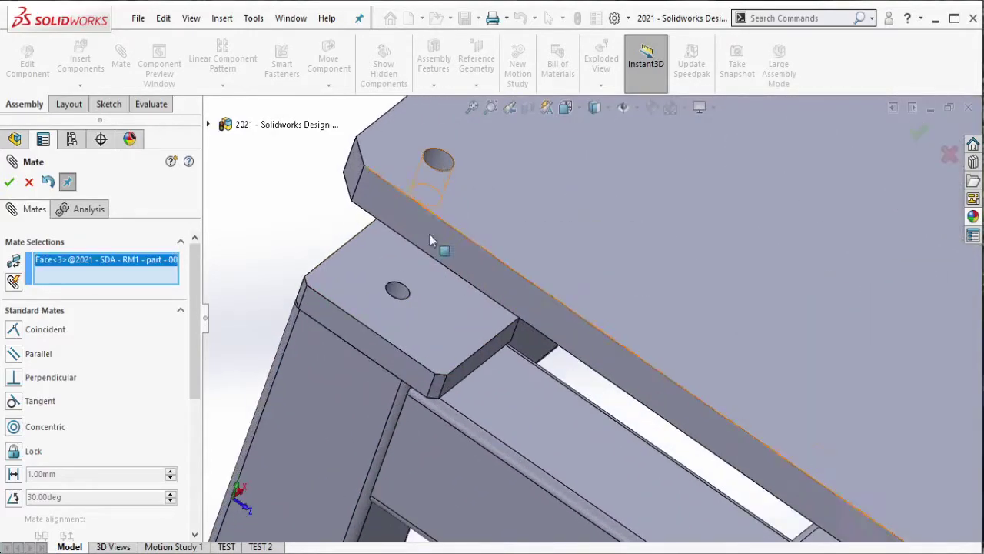
{"action": "left_click", "coordinate": [399, 291]}
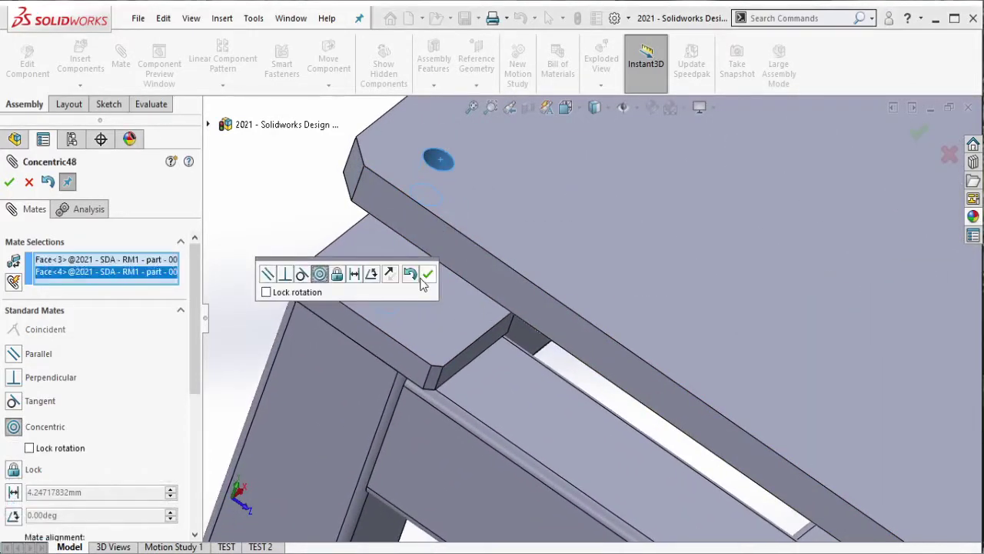
{"action": "left_click", "coordinate": [429, 275]}
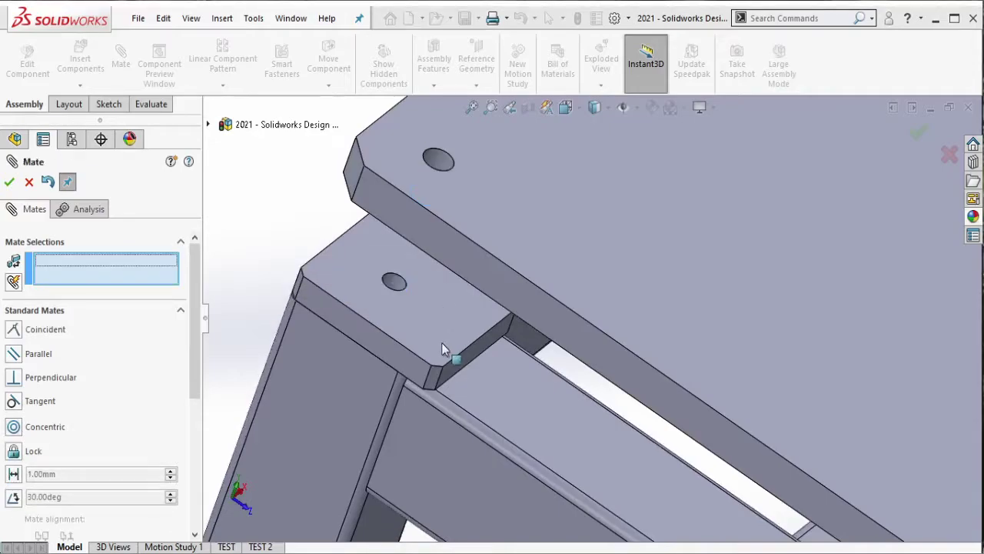
Step: Make the frame cap's top face coincident with the tabletop's underside and finish mating
{"action": "left_click", "coordinate": [441, 342]}
{"action": "middle_click_drag", "start_coordinate": [441, 341], "coordinate": [482, 260]}
{"action": "left_click", "coordinate": [483, 260]}
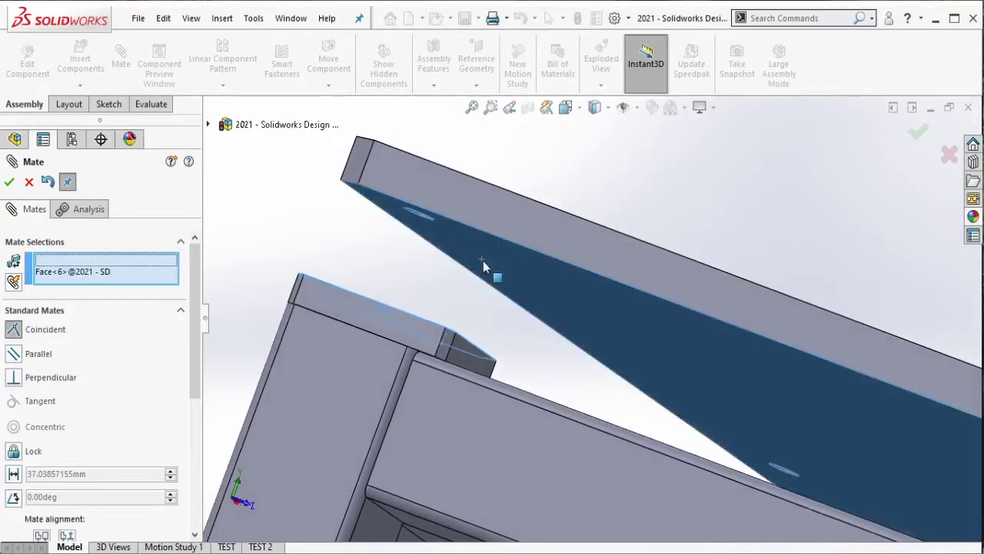
{"action": "left_click", "coordinate": [661, 256]}
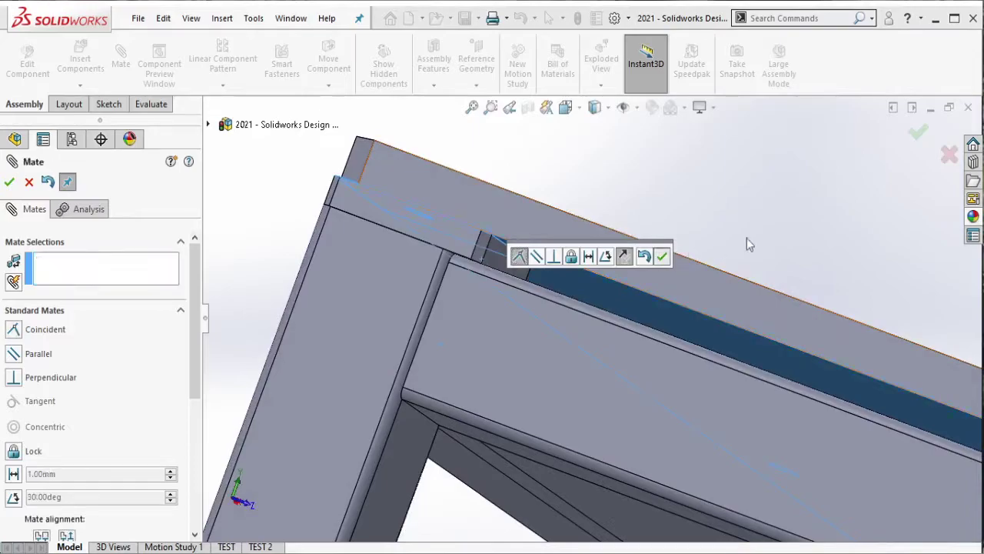
{"action": "left_click", "coordinate": [913, 137]}
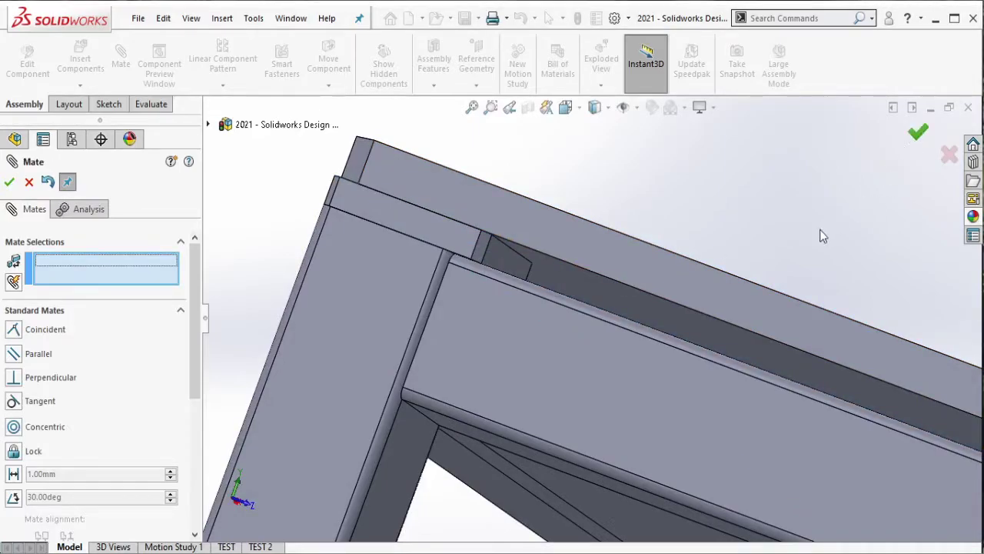
{"action": "middle_click_drag", "start_coordinate": [734, 286], "coordinate": [667, 344]}
Step: Move part - 005 and part - 006 directly below User Library-colafles in the tree
{"action": "scroll", "coordinate": [845, 350], "scroll_direction": "up", "scroll_amount": 5}
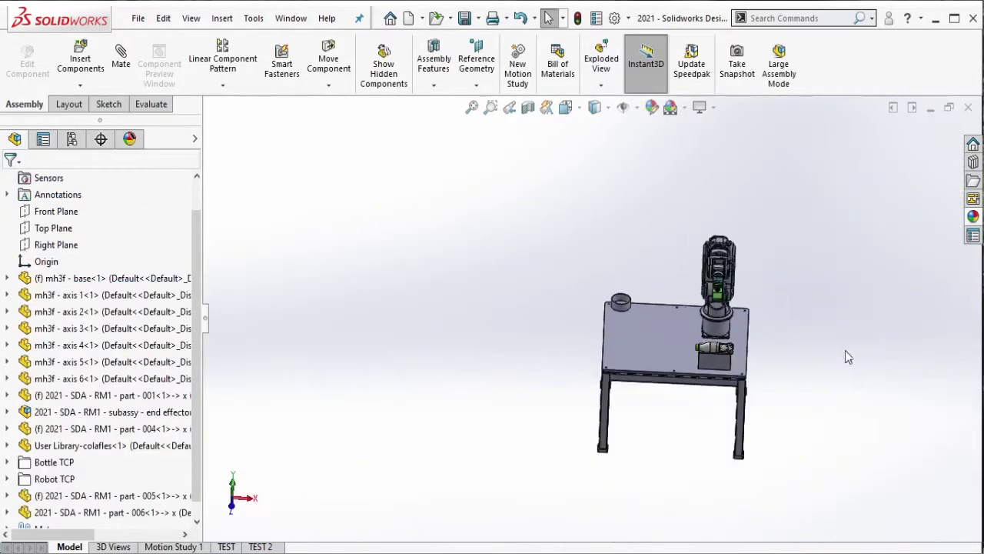
{"action": "mouse_move", "coordinate": [845, 350]}
{"action": "middle_mouse_down"}
{"action": "mouse_move", "coordinate": [731, 370]}
{"action": "mouse_move", "coordinate": [736, 309]}
{"action": "mouse_move", "coordinate": [740, 345]}
{"action": "mouse_move", "coordinate": [771, 315]}
{"action": "middle_mouse_up"}
{"action": "scroll", "coordinate": [161, 458], "scroll_direction": "down", "scroll_amount": 1}
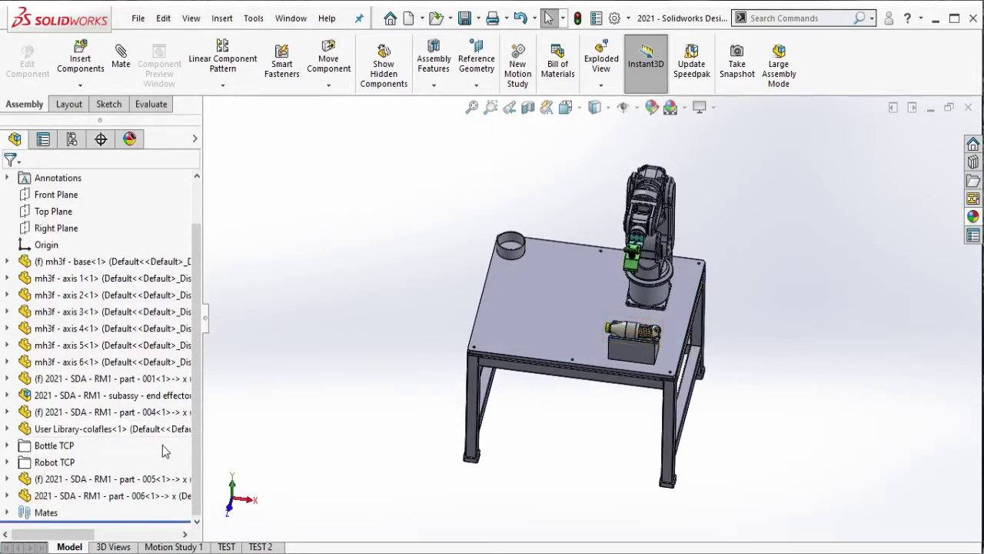
{"action": "left_click_drag", "start_coordinate": [57, 470], "coordinate": [25, 429]}
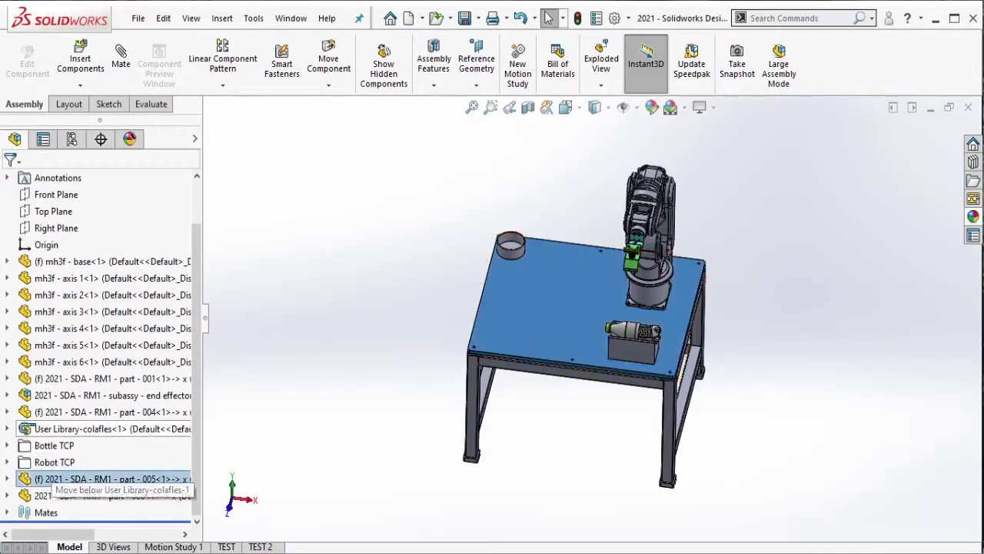
{"action": "left_click", "coordinate": [87, 496]}
{"action": "left_click_drag", "start_coordinate": [87, 496], "coordinate": [25, 447]}
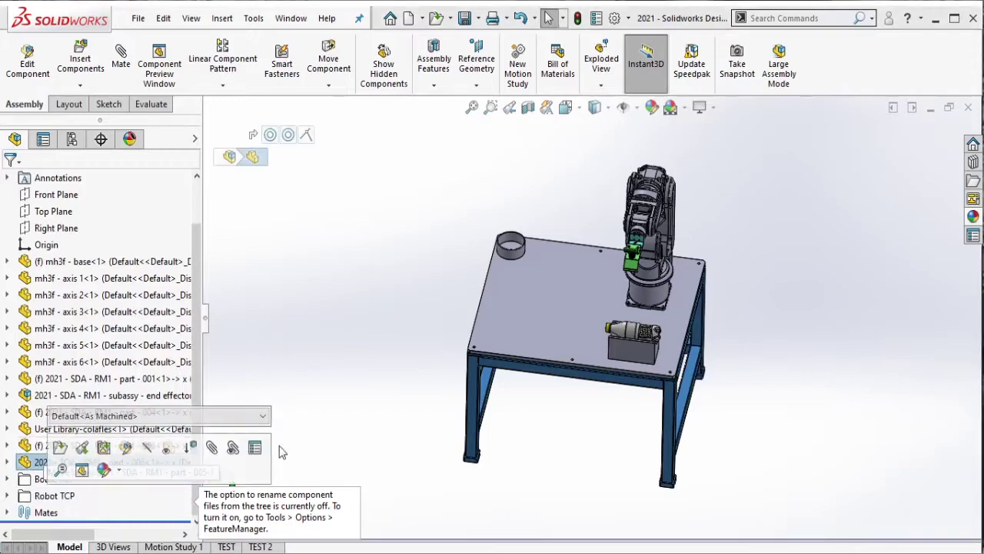
{"action": "left_click", "coordinate": [249, 421]}
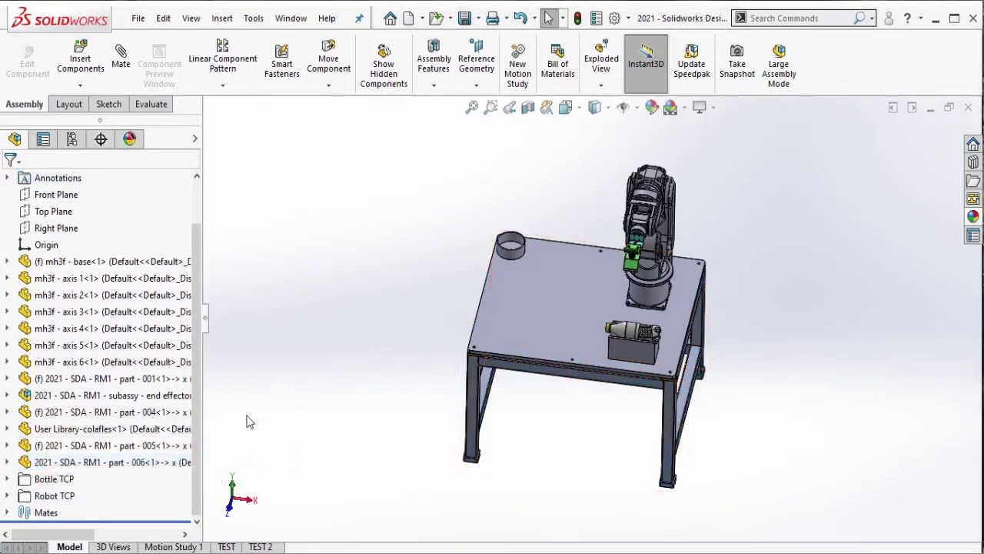
Step: Group the three new table mates into a new folder, Folder15
{"action": "left_click", "coordinate": [18, 513]}
{"action": "scroll", "coordinate": [40, 501], "scroll_direction": "down", "scroll_amount": 5}
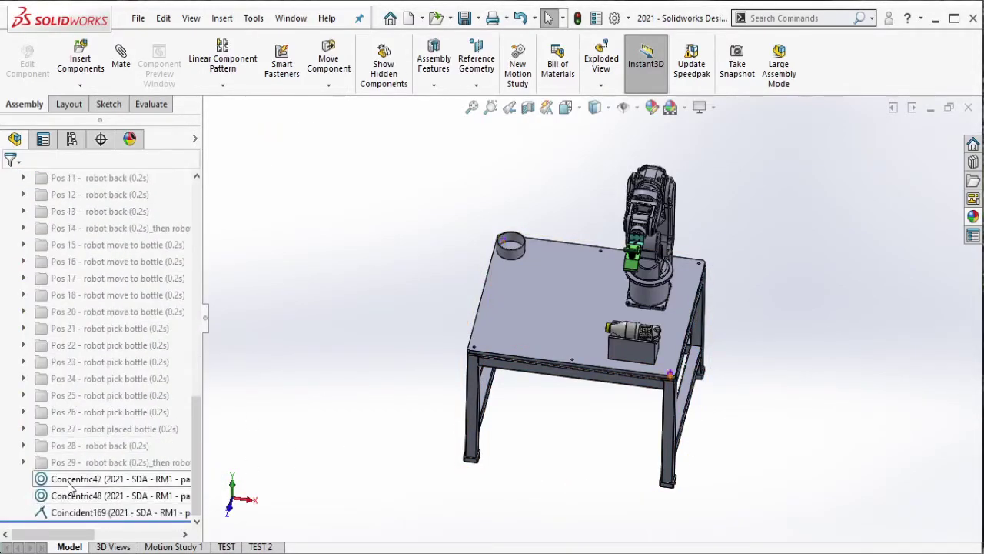
{"action": "left_click", "coordinate": [69, 483]}
{"action": "left_click", "coordinate": [77, 513], "text": "shift"}
{"action": "right_click", "coordinate": [92, 477]}
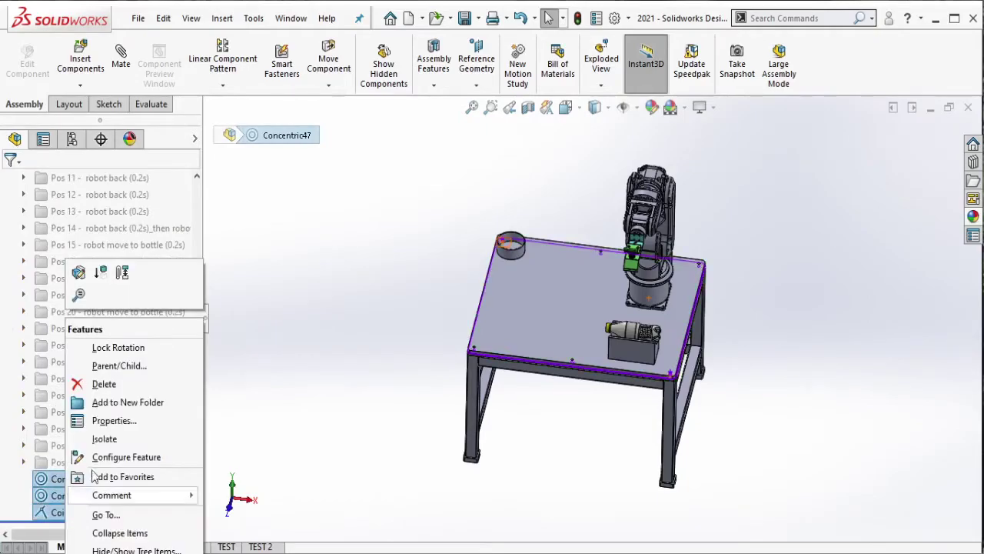
{"action": "left_click", "coordinate": [104, 406]}
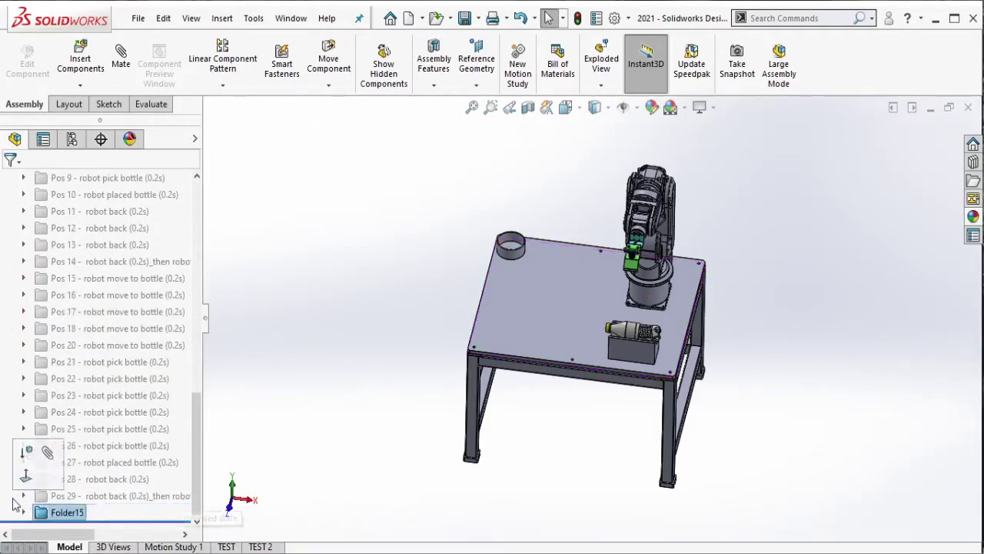
Step: Move Folder15 into the constraints mate folder and confirm it sits there
{"action": "mouse_move", "coordinate": [113, 358]}
{"action": "left_mouse_down"}
{"action": "mouse_move", "coordinate": [99, 250]}
{"action": "mouse_move", "coordinate": [85, 286]}
{"action": "left_mouse_up"}
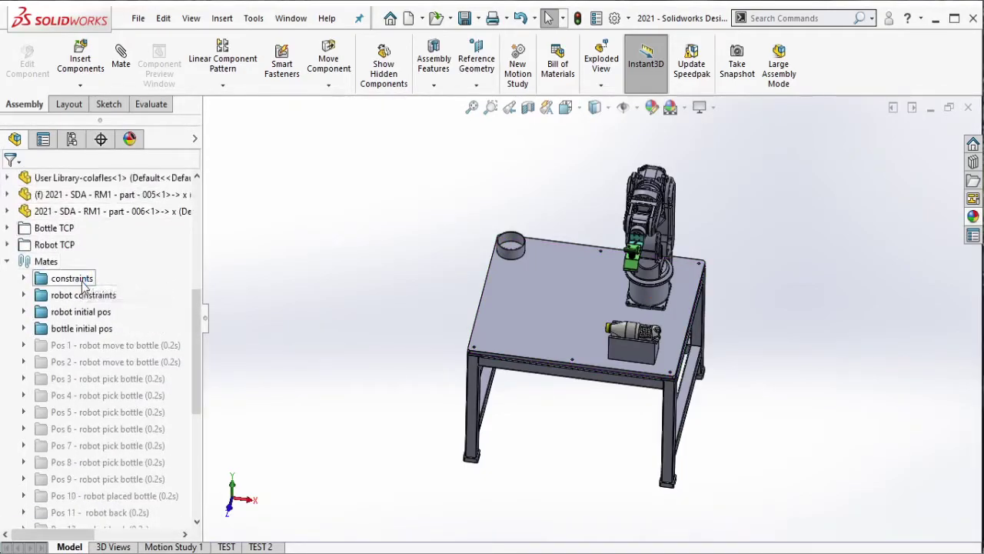
{"action": "left_click", "coordinate": [24, 279]}
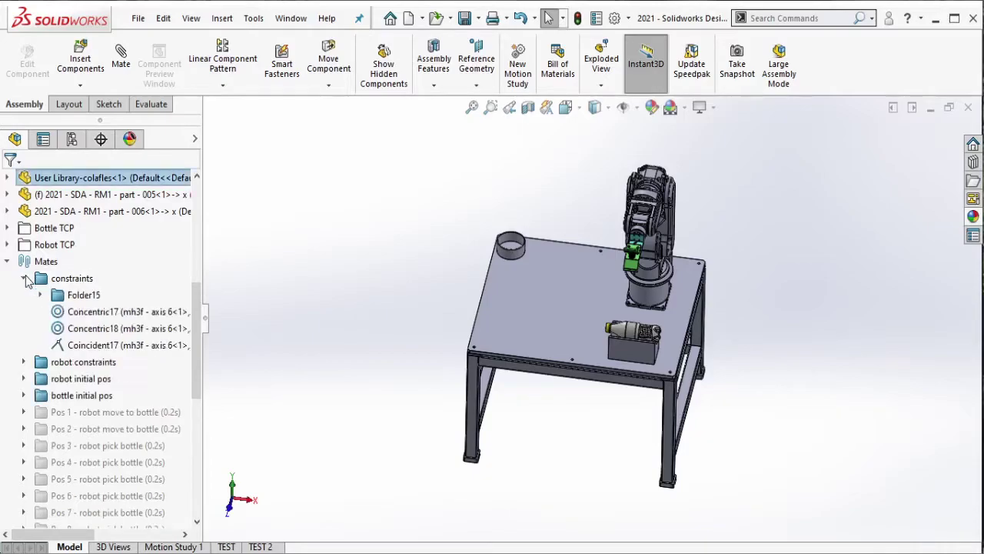
{"action": "right_click", "coordinate": [74, 300]}
{"action": "left_click", "coordinate": [92, 307]}
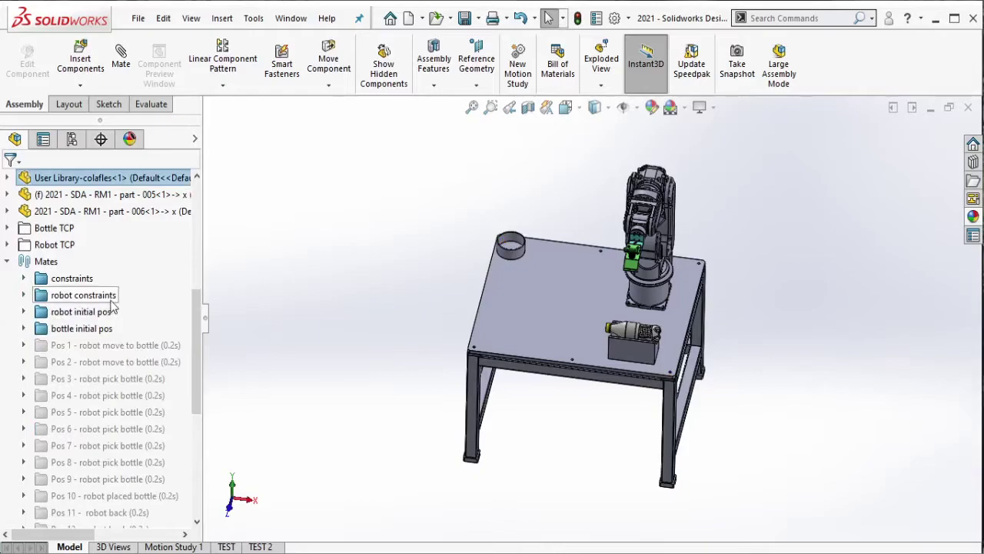
{"action": "middle_click_drag", "start_coordinate": [571, 294], "coordinate": [605, 315]}
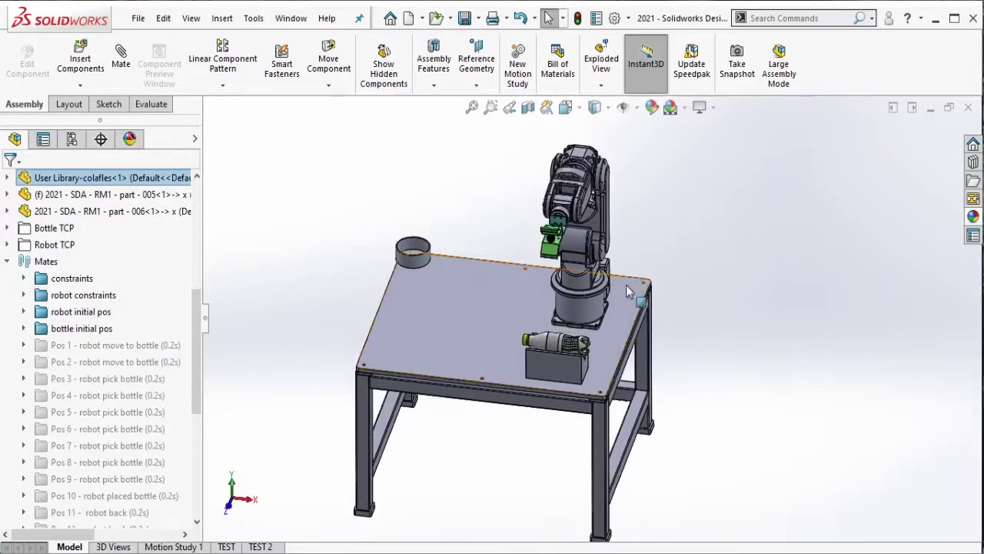